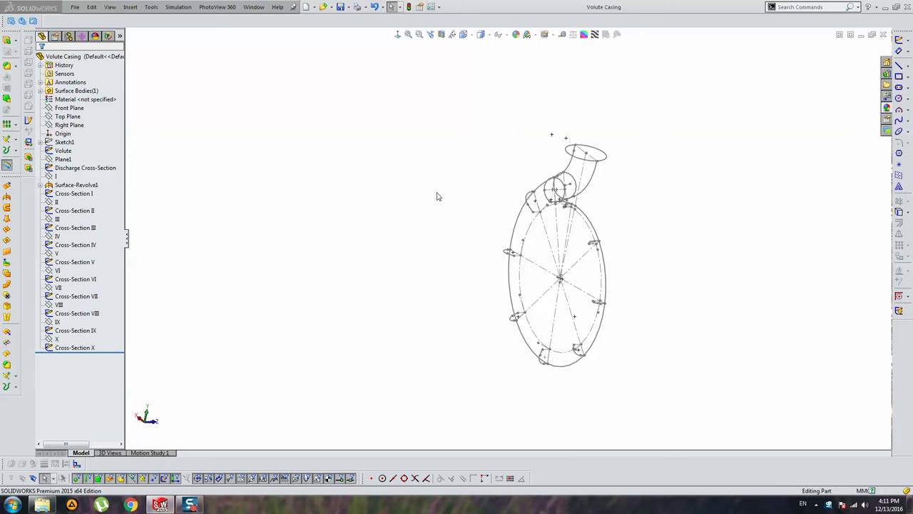
Orbit and zoom around the volute casing to inspect the outlet area
middle_click_drag(438, 196, 464, 276)
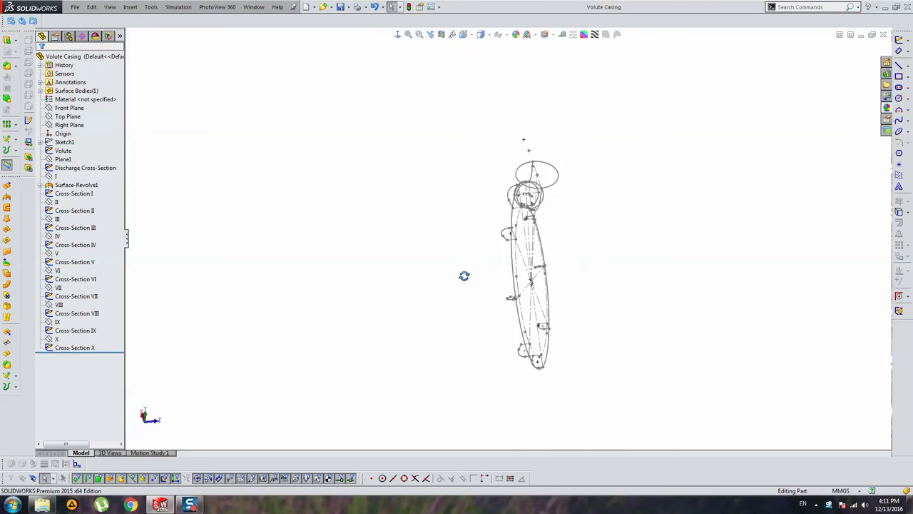
middle_click_drag(464, 276, 550, 261)
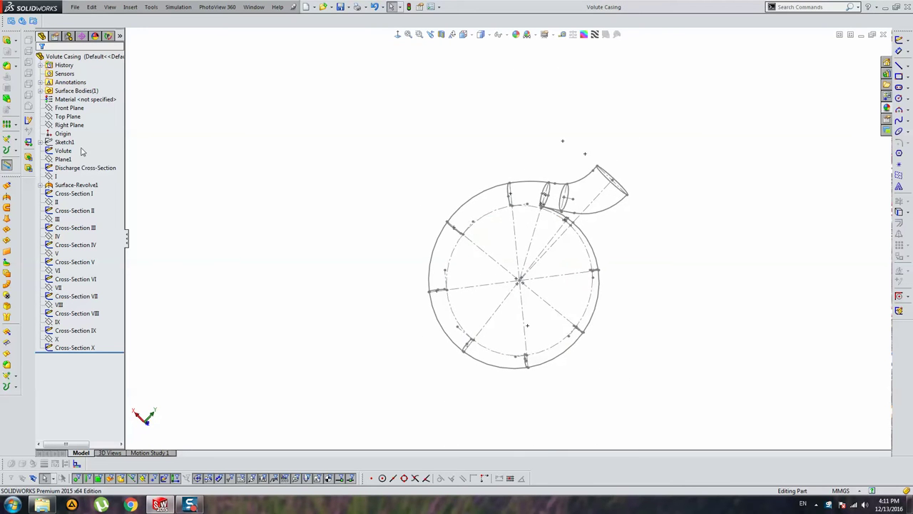
mouse_move(364, 242)
middle_mouse_down()
mouse_move(478, 186)
mouse_move(489, 237)
middle_mouse_up()
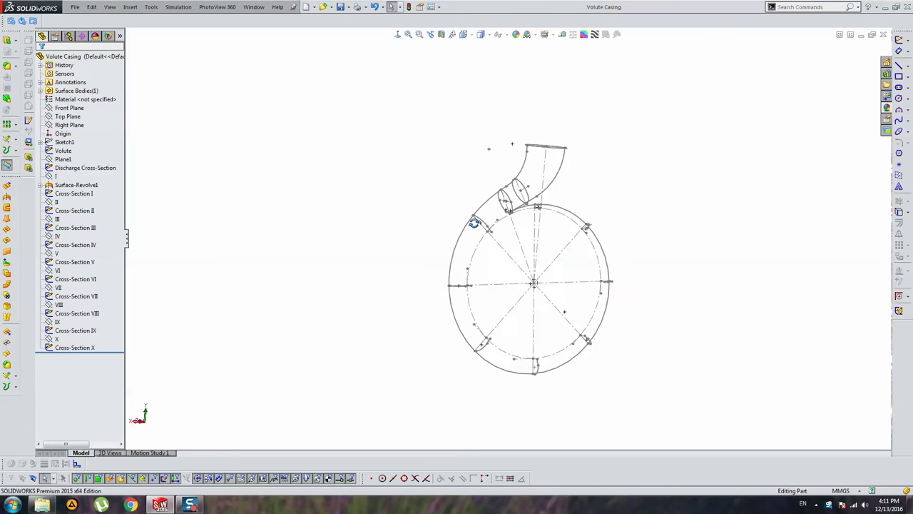
scroll(523, 228, "down", 3)
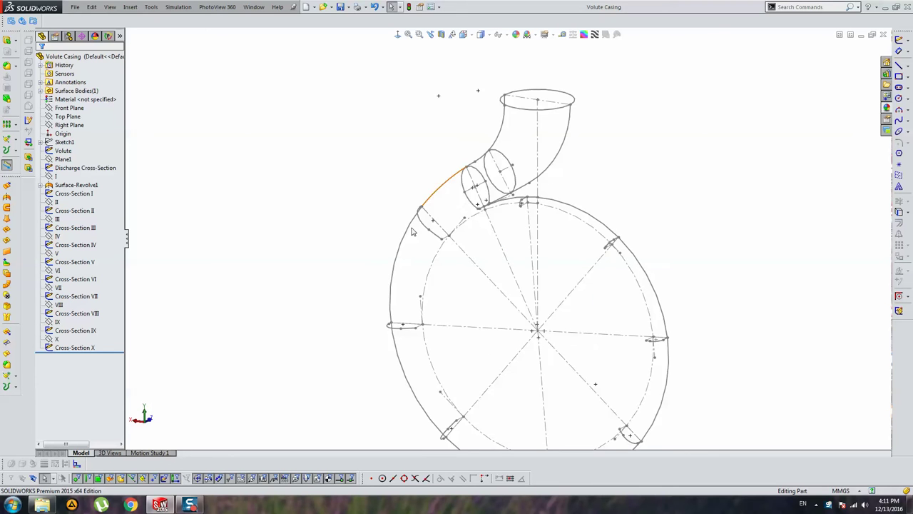
scroll(543, 416, "up", 3)
scroll(535, 250, "down", 2)
mouse_move(542, 312)
middle_mouse_down()
mouse_move(535, 250)
mouse_move(512, 286)
middle_mouse_up()
scroll(524, 279, "down", 3)
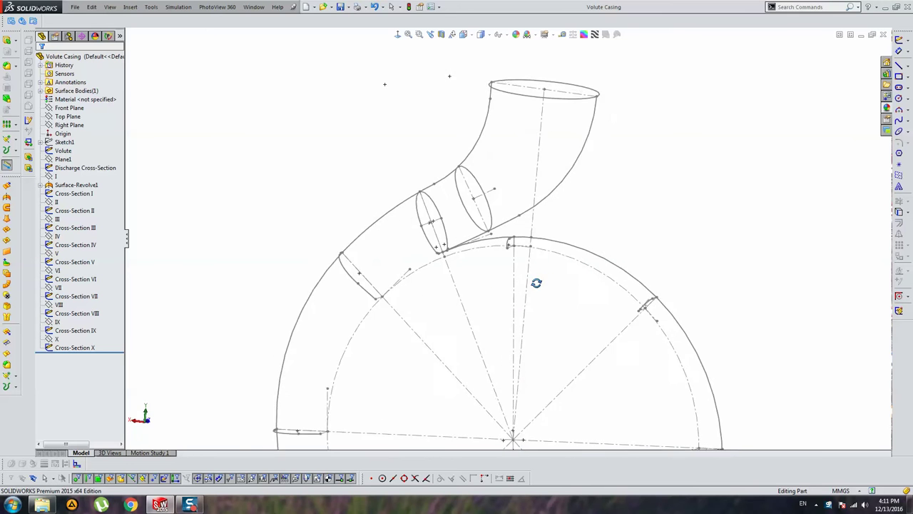
scroll(535, 282, "down", 1)
scroll(518, 261, "down", 1)
scroll(524, 240, "down", 1)
scroll(536, 258, "down", 1)
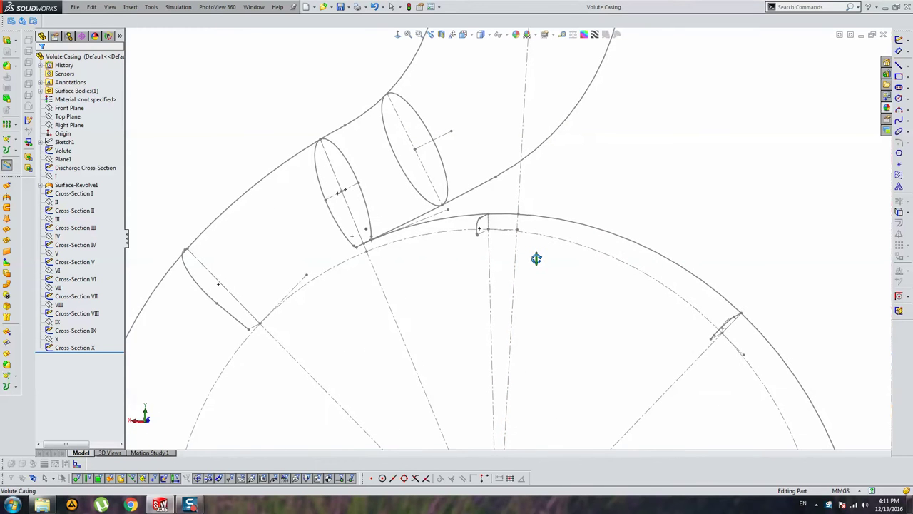
scroll(499, 244, "up", 4)
mouse_move(701, 354)
middle_mouse_down()
mouse_move(611, 326)
mouse_move(580, 344)
middle_mouse_up()
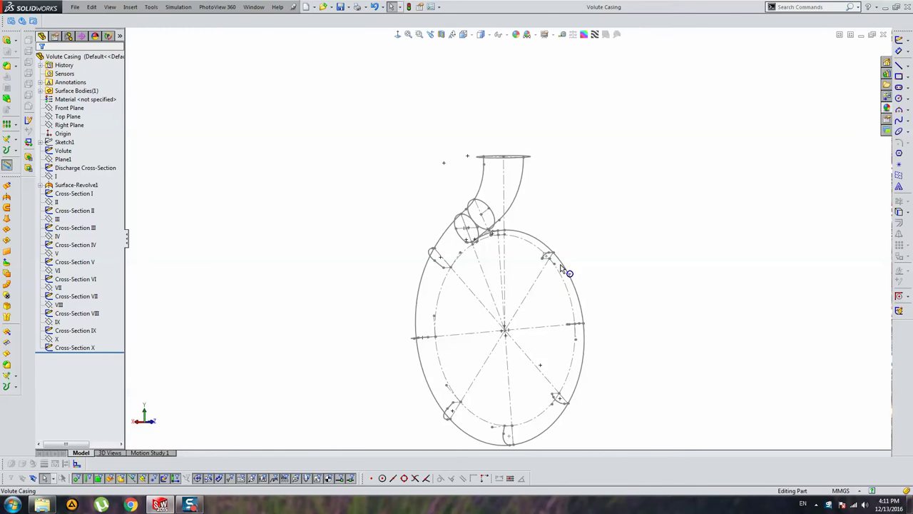
scroll(513, 260, "down", 5)
scroll(464, 186, "down", 6)
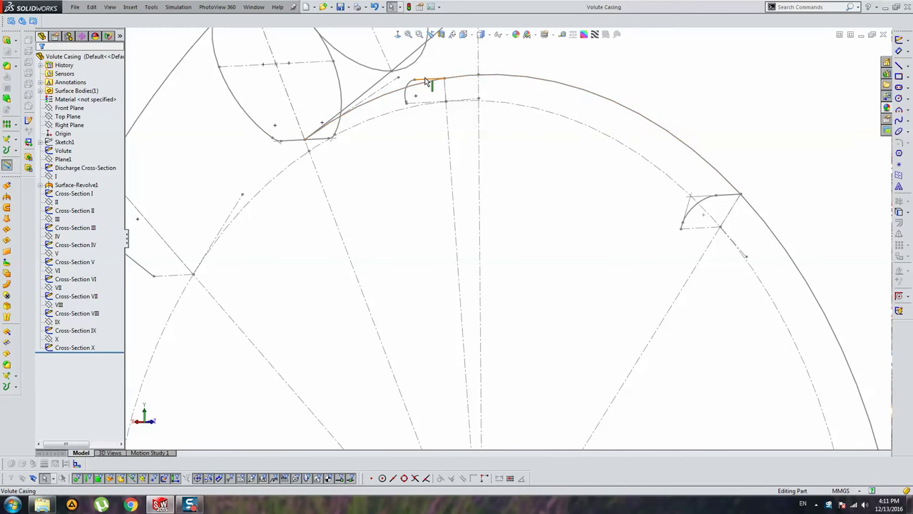
mouse_move(426, 82)
middle_mouse_down()
mouse_move(463, 138)
mouse_move(436, 90)
middle_mouse_up()
In Cross-Section I, draw a straight line down-right from the R2.75 fillet end
left_click(445, 75)
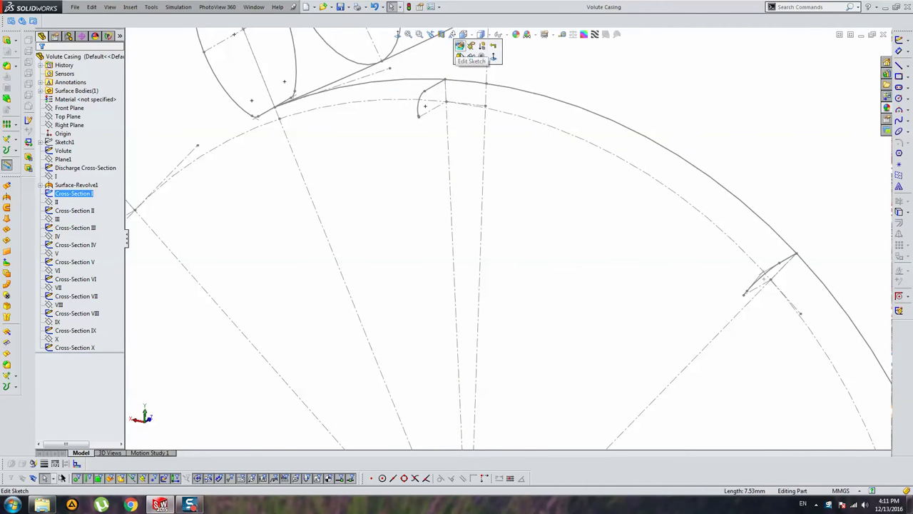
left_click(459, 46)
mouse_move(457, 55)
middle_mouse_down()
mouse_move(499, 147)
mouse_move(371, 136)
mouse_move(410, 136)
middle_mouse_up()
key("l")
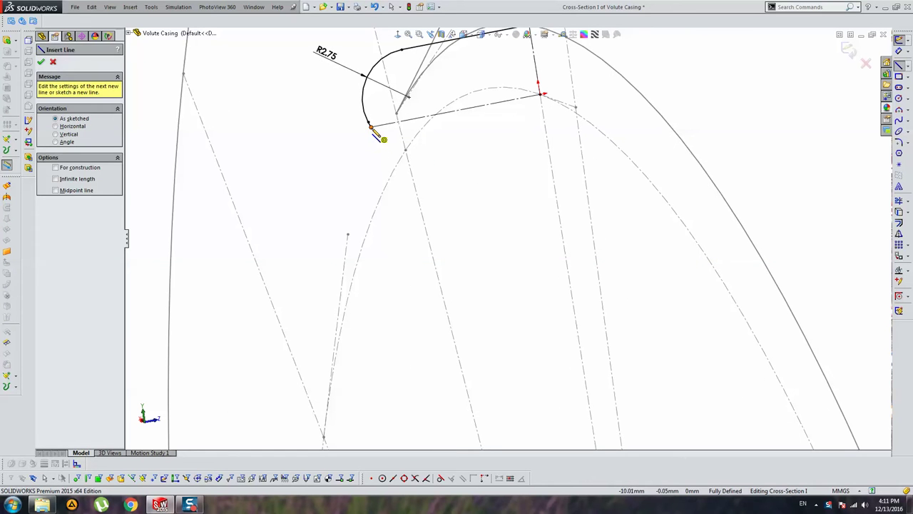
left_click_drag(372, 131, 507, 363)
key("Escape")
Check the new line against the Sketch4 reference line in a normal-to view
scroll(347, 96, "down", 2)
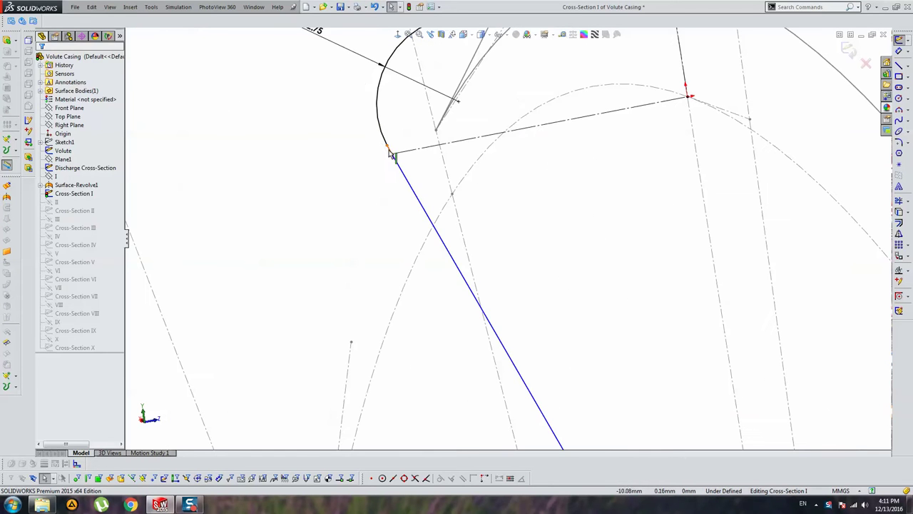
left_click(391, 155, "ctrl")
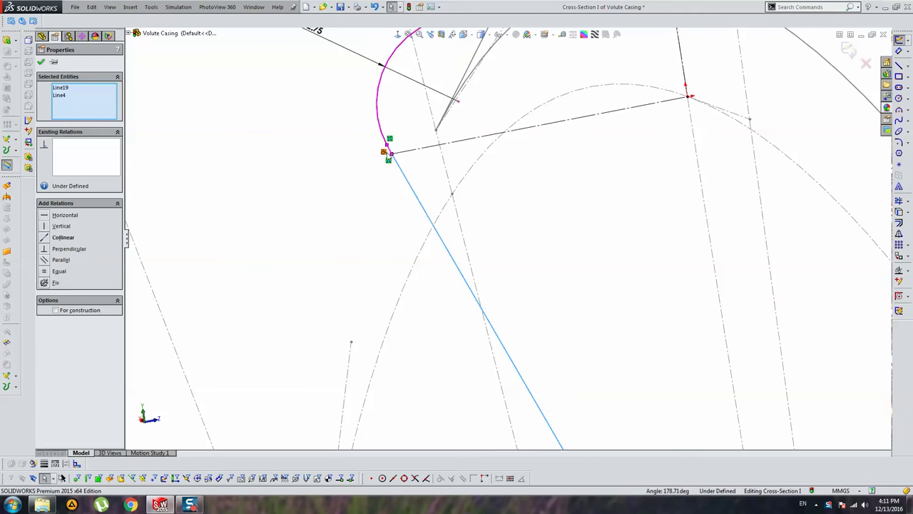
left_click(236, 211)
left_click(465, 284)
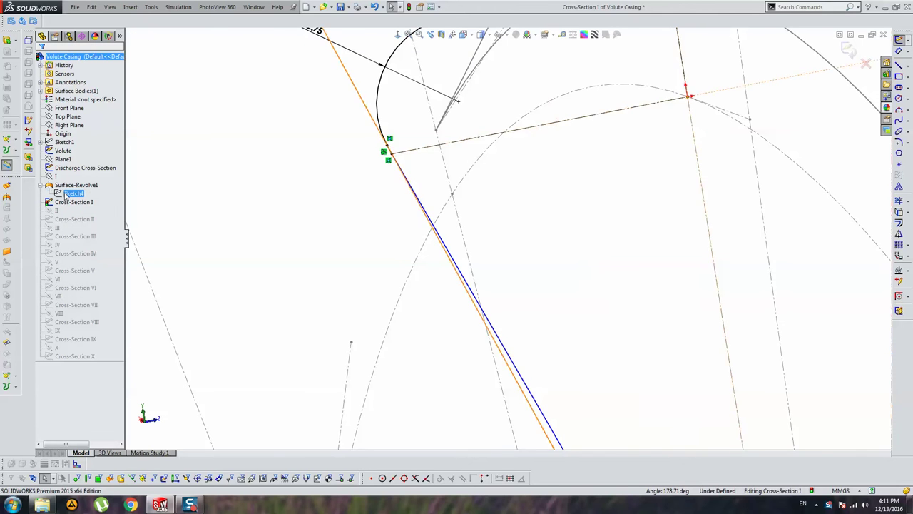
scroll(496, 269, "up", 3)
scroll(495, 270, "up", 2)
key("ctrl+8")
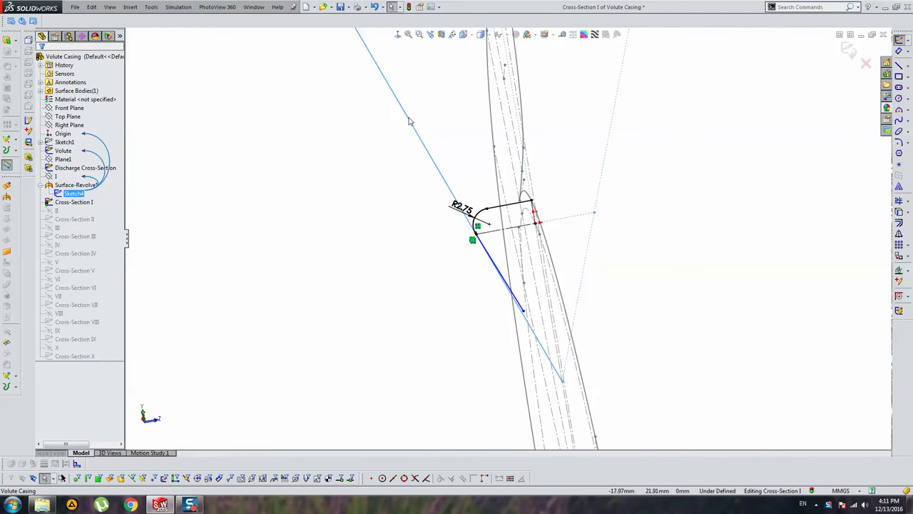
scroll(408, 121, "up", 2)
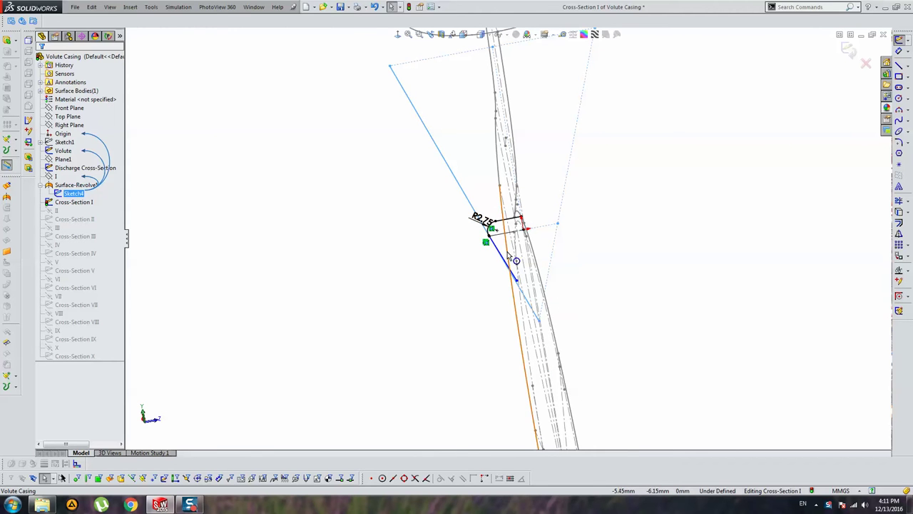
left_click(504, 281)
scroll(503, 264, "down", 4)
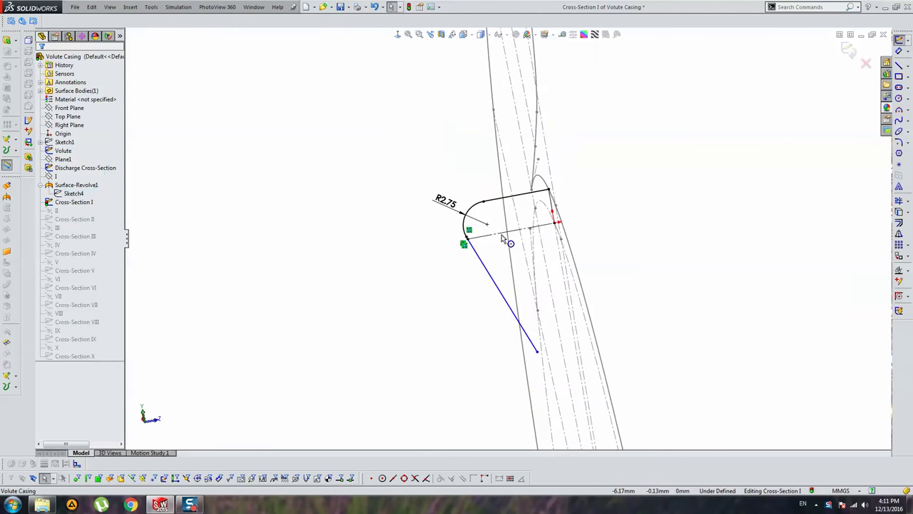
scroll(461, 250, "down", 3)
Make the new line's lower endpoint coincident with the volute's Line2
left_click(461, 237)
scroll(457, 211, "down", 2)
scroll(453, 228, "down", 2)
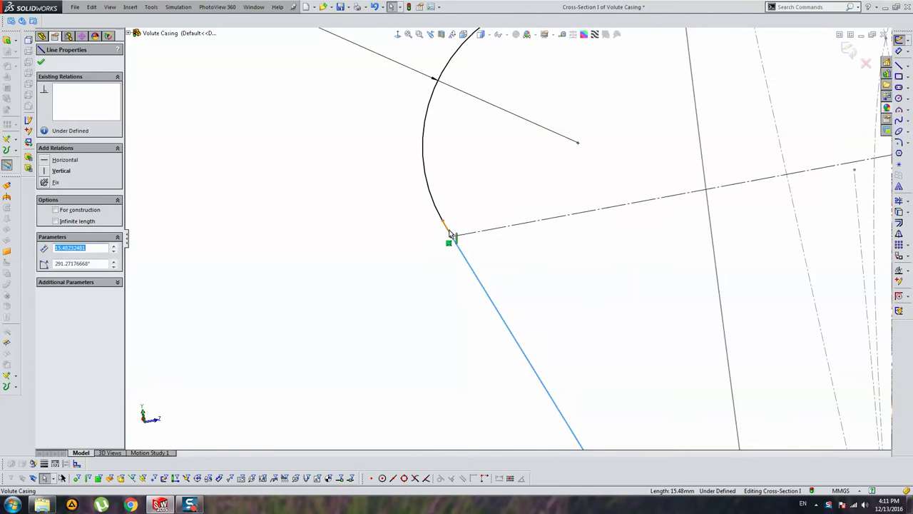
left_click(464, 236, "ctrl")
scroll(504, 236, "up", 3)
scroll(571, 287, "up", 2)
scroll(606, 289, "up", 2)
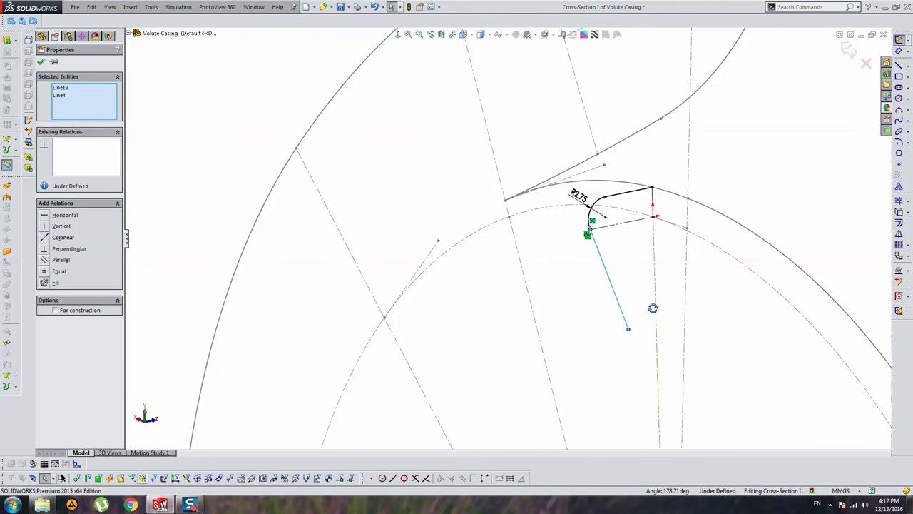
middle_click_drag(653, 308, 568, 271)
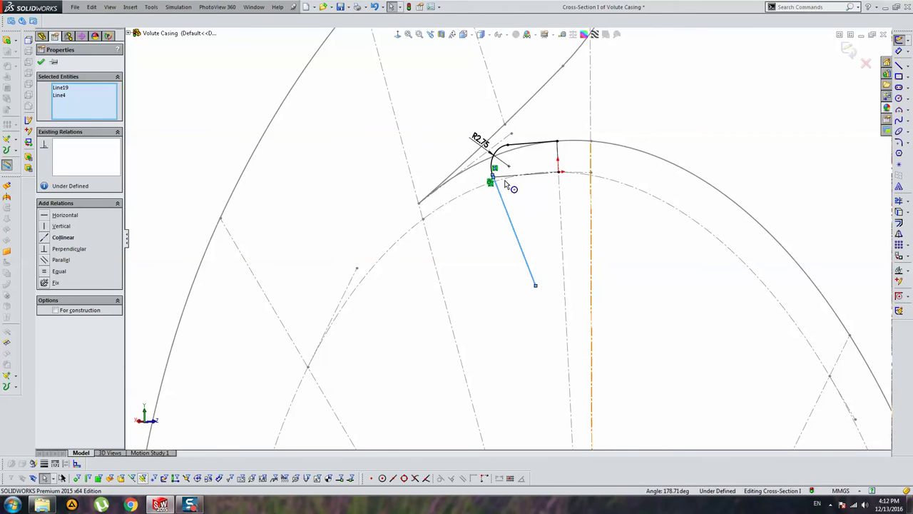
middle_click_drag(505, 184, 596, 365)
left_click(546, 354)
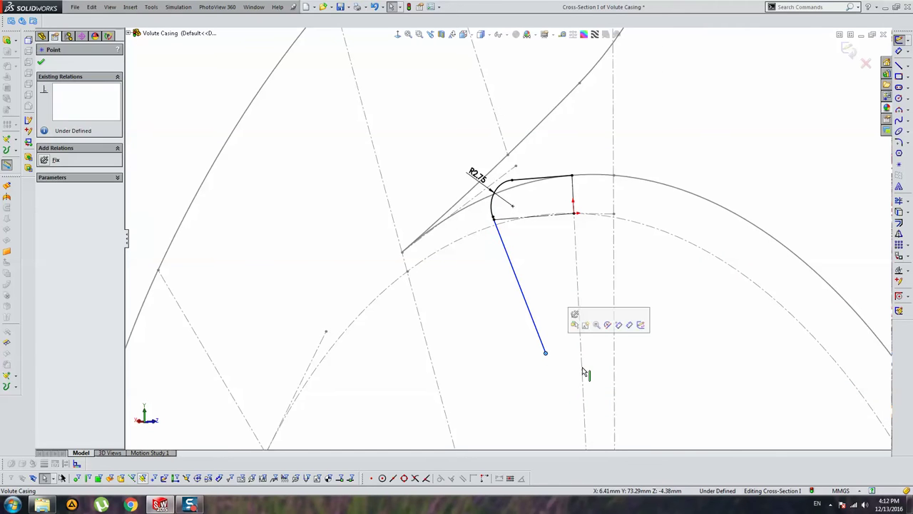
left_click(585, 367, "ctrl")
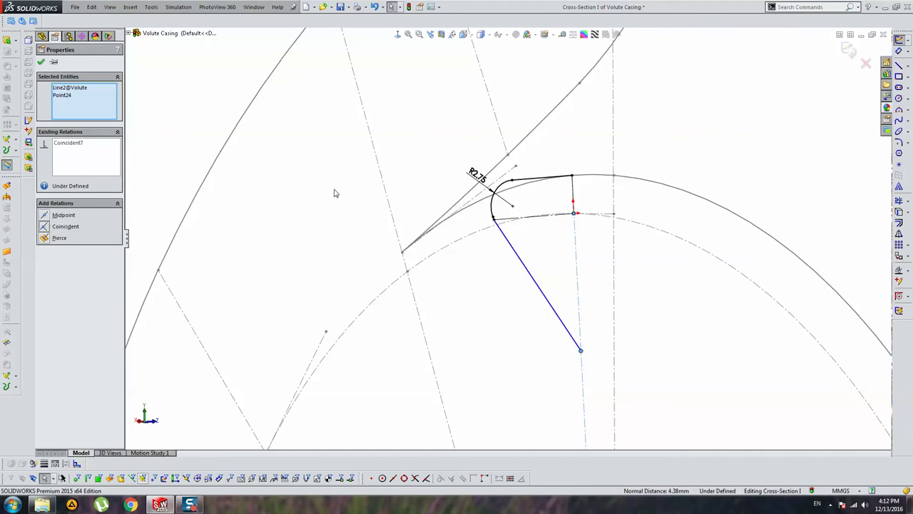
key("Escape")
Relate the tiny fillet-corner line to the long line so the sketch is Fully Defined
scroll(526, 244, "down", 2)
scroll(526, 245, "down", 3)
scroll(530, 235, "down", 2)
left_click(529, 228)
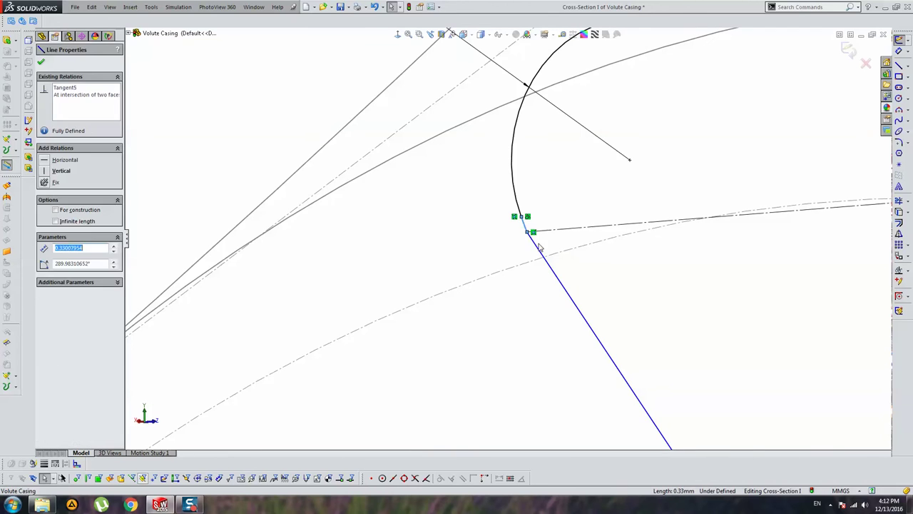
left_click(540, 251, "ctrl")
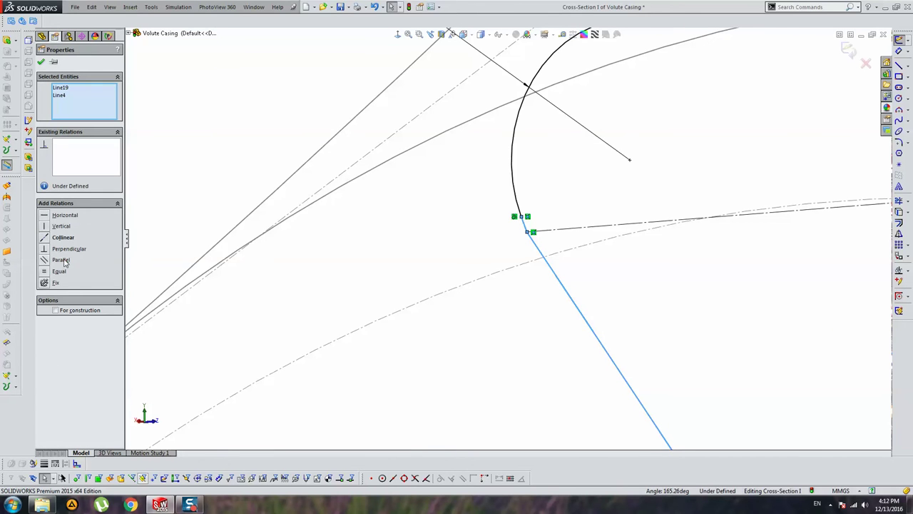
key("Escape")
scroll(528, 235, "up", 5)
mouse_move(528, 243)
middle_mouse_down()
mouse_move(540, 264)
mouse_move(575, 232)
middle_mouse_up()
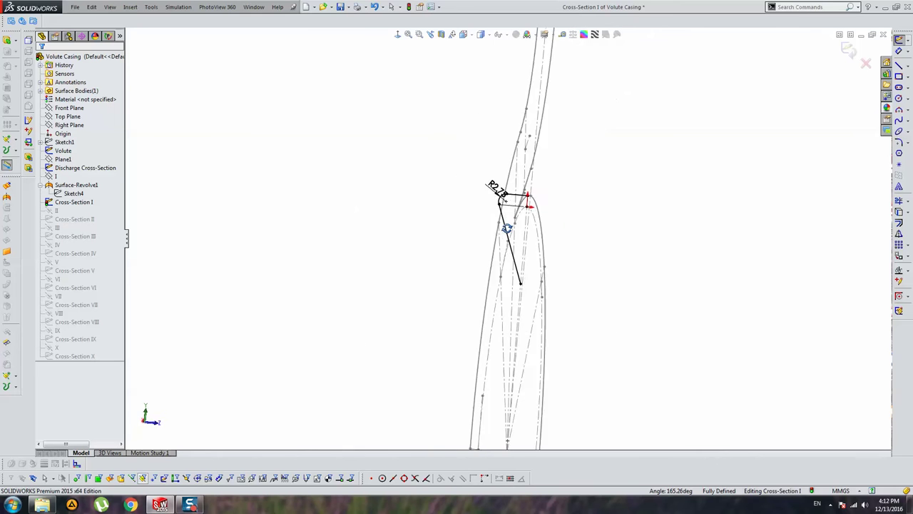
Exit Cross-Section I and open Cross-Section II for editing
left_click(849, 51)
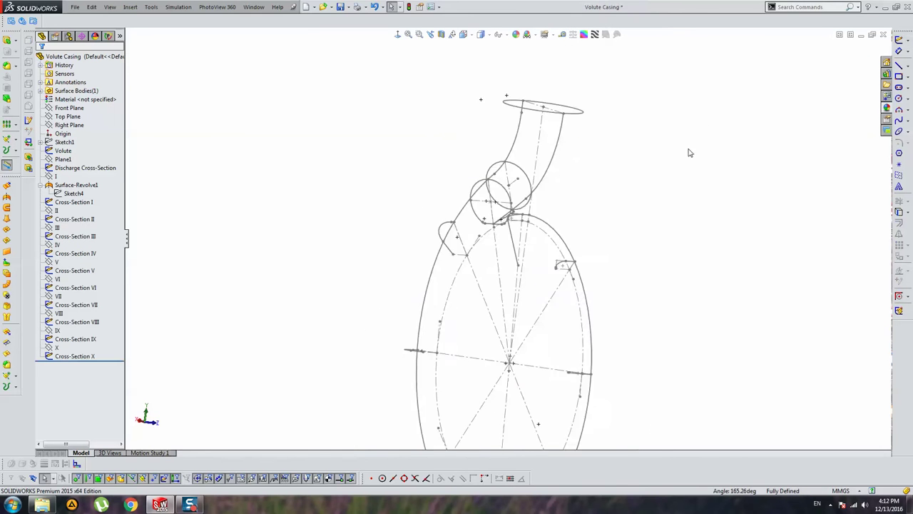
scroll(599, 244, "down", 3)
scroll(591, 249, "down", 3)
scroll(591, 249, "down", 2)
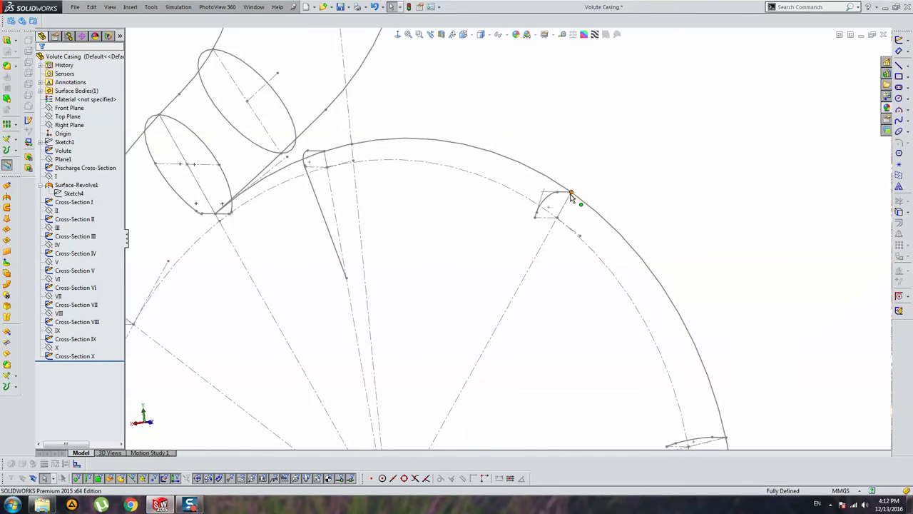
middle_click_drag(663, 236, 608, 191)
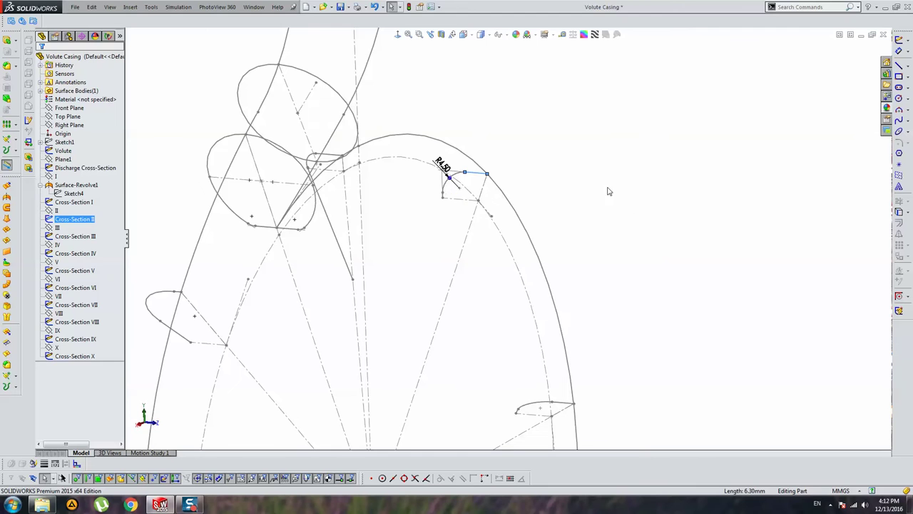
left_click(899, 41)
left_click(899, 65)
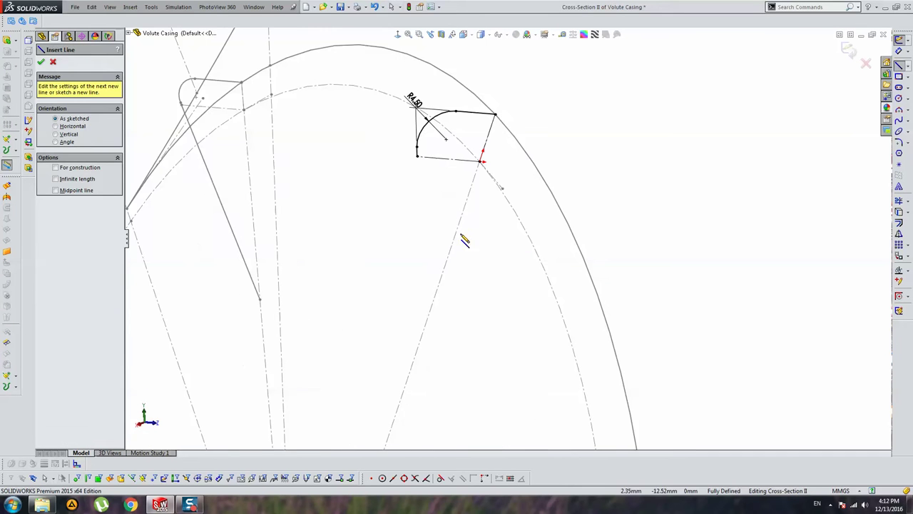
Draw a vertical line from the R4.50 fillet end, lengthened down to the dash-dot line
left_click_drag(418, 156, 419, 250)
key("Escape")
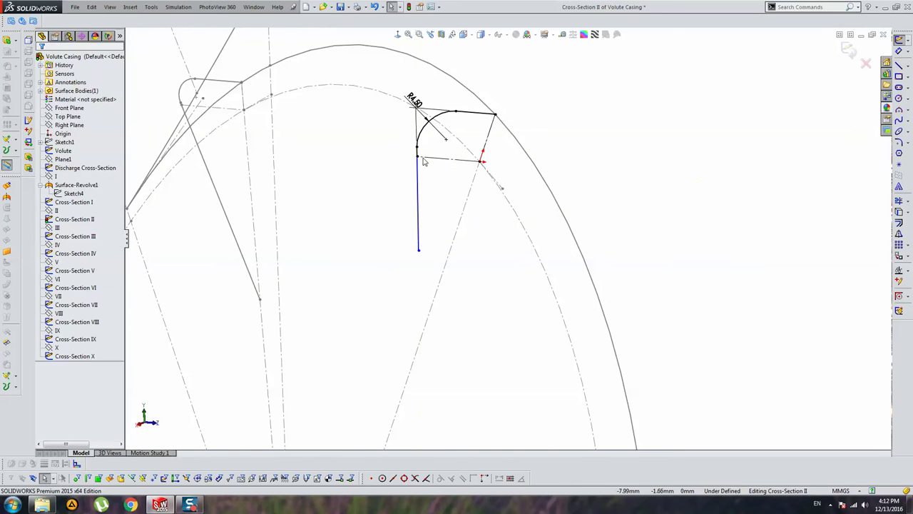
left_click(419, 159, "ctrl")
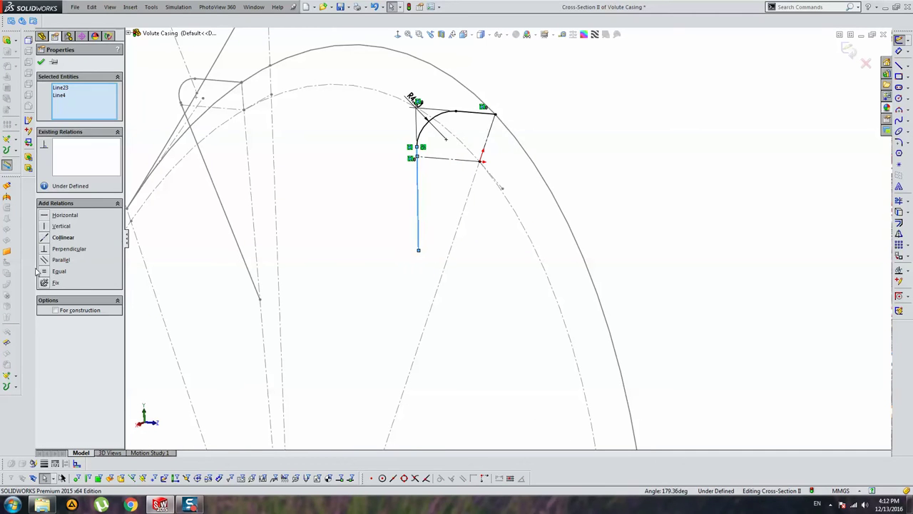
left_click(410, 274)
left_click_drag(420, 251, 434, 320)
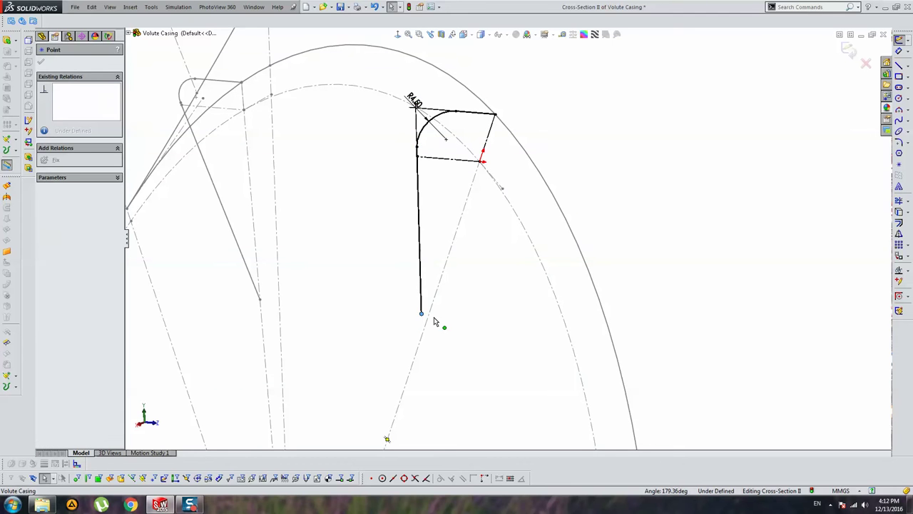
Exit the Cross-Section II sketch and rotate the volute view
left_click(430, 392)
scroll(526, 244, "up", 5)
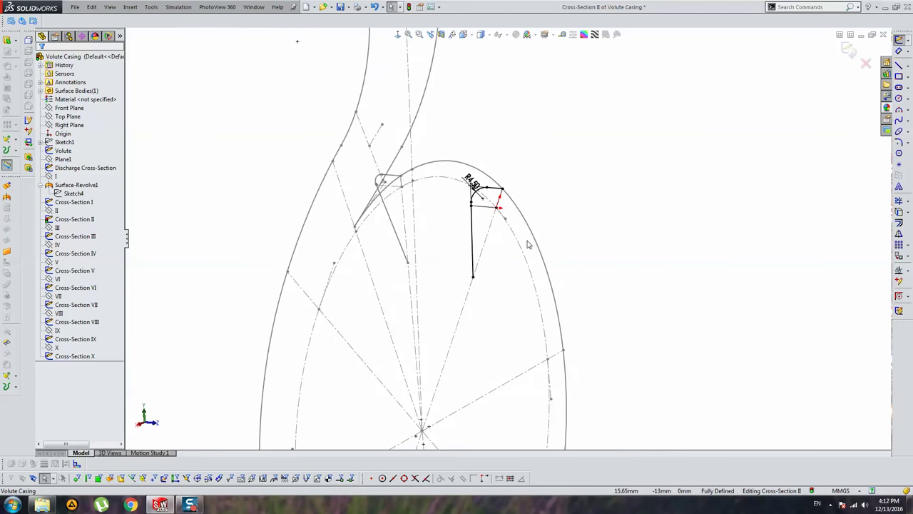
left_click(849, 49)
mouse_move(542, 249)
middle_mouse_down()
mouse_move(528, 224)
mouse_move(623, 182)
middle_mouse_up()
scroll(505, 219, "down", 5)
scroll(504, 219, "down", 1)
scroll(485, 175, "down", 1)
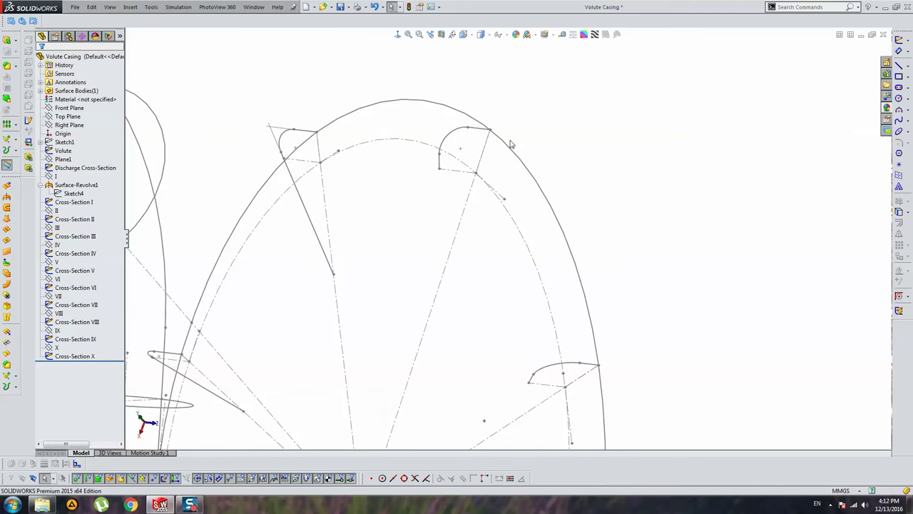
In Cross-Section III, draw a vertical line down from the R5.50 arc's lower end
double_click(482, 136)
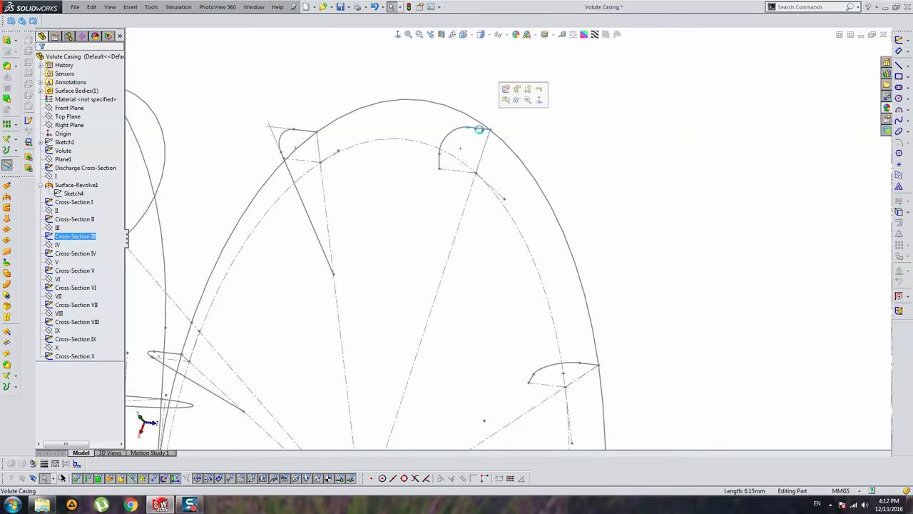
left_click(899, 65)
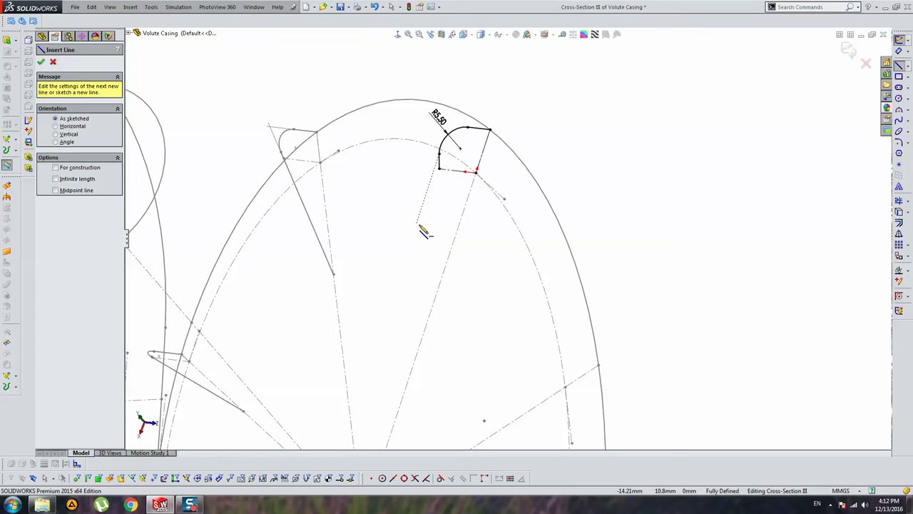
left_click(439, 171)
left_click(445, 266)
key("Escape")
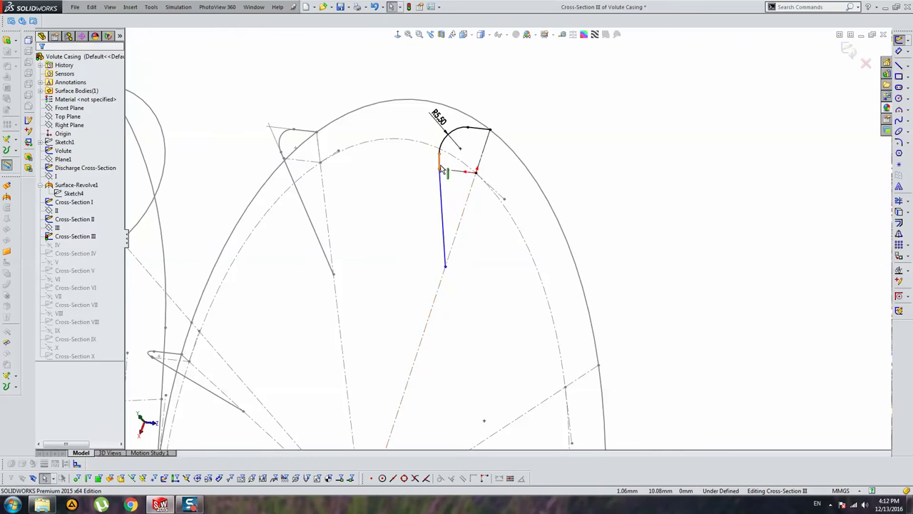
left_click(438, 179)
left_click(397, 206)
Make the new line collinear with the existing straight edge and exit the sketch
scroll(385, 200, "down", 3)
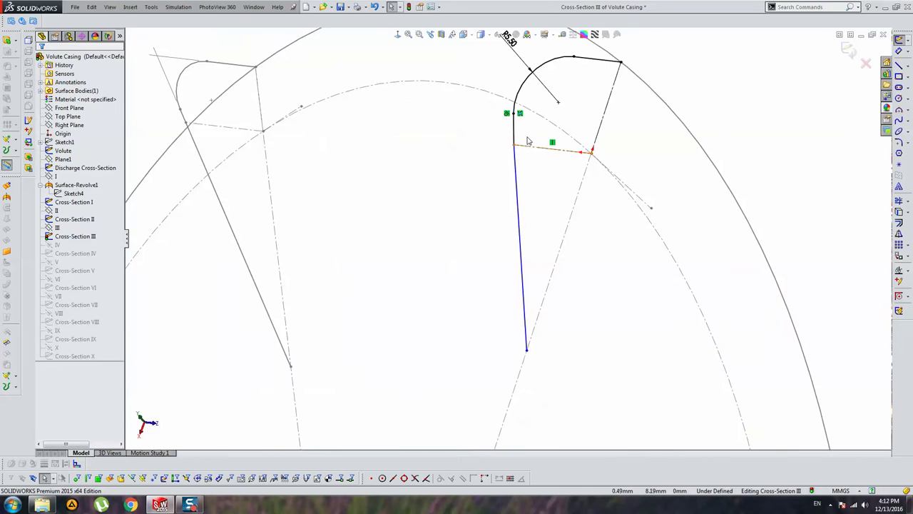
left_click(523, 152)
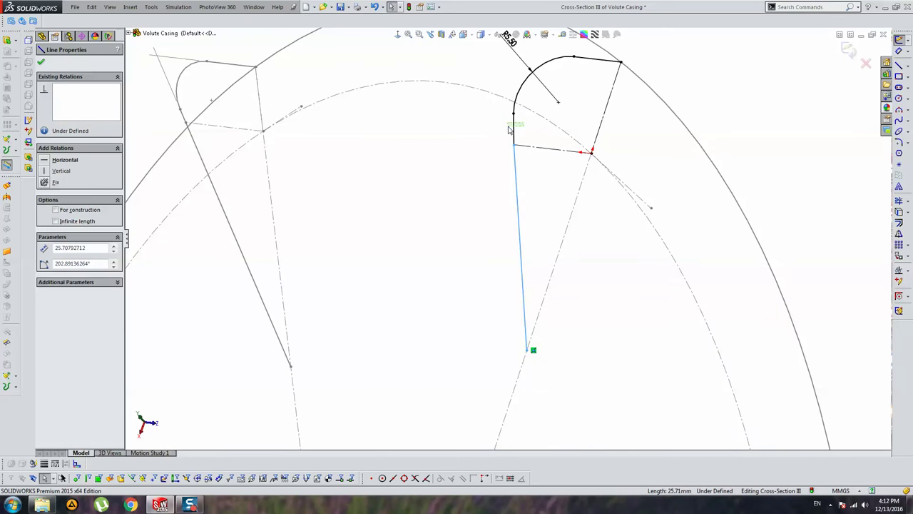
left_click(508, 129, "ctrl")
left_click(64, 238)
scroll(652, 253, "up", 5)
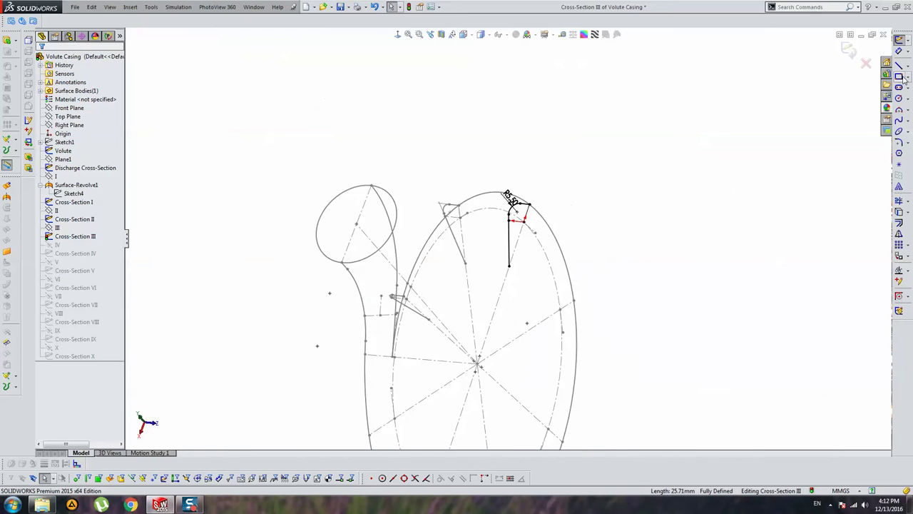
left_click(849, 50)
Rotate the view and select the Cross-Section IV sketch
scroll(692, 164, "up", 3)
middle_click_drag(693, 163, 664, 165)
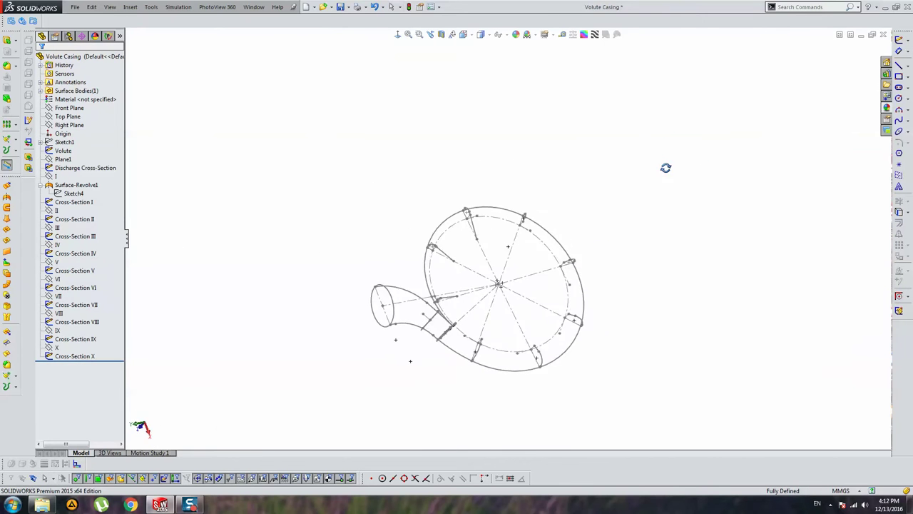
scroll(527, 236, "down", 5)
middle_click_drag(559, 221, 467, 170)
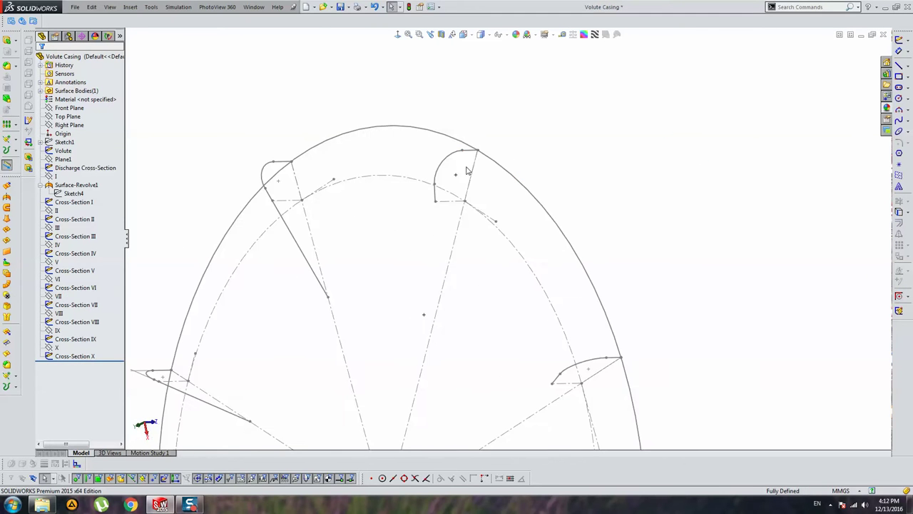
left_click(472, 153)
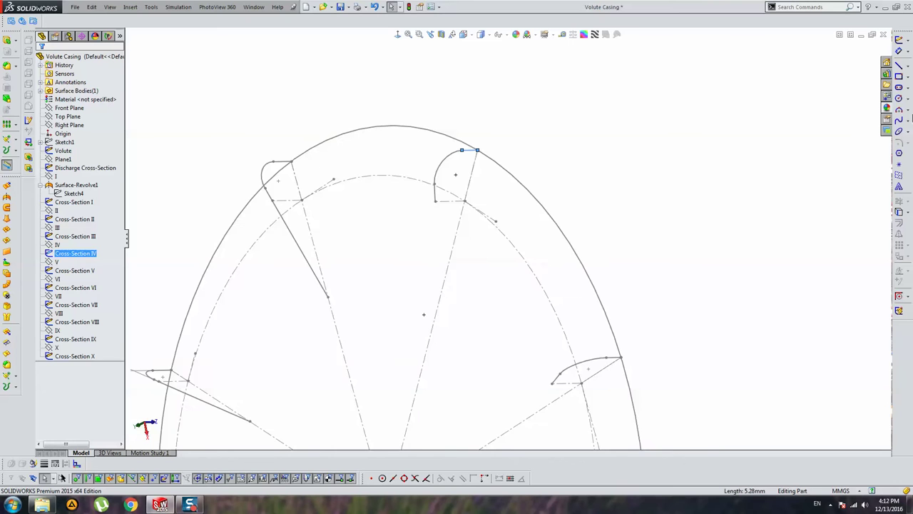
In Cross-Section IV, draw a line down from the fillet arc's lower end
scroll(609, 239, "up", 3)
mouse_move(608, 239)
middle_mouse_down()
mouse_move(544, 271)
mouse_move(595, 235)
mouse_move(607, 259)
mouse_move(617, 200)
middle_mouse_up()
scroll(617, 200, "down", 2)
middle_click_drag(705, 206, 529, 135)
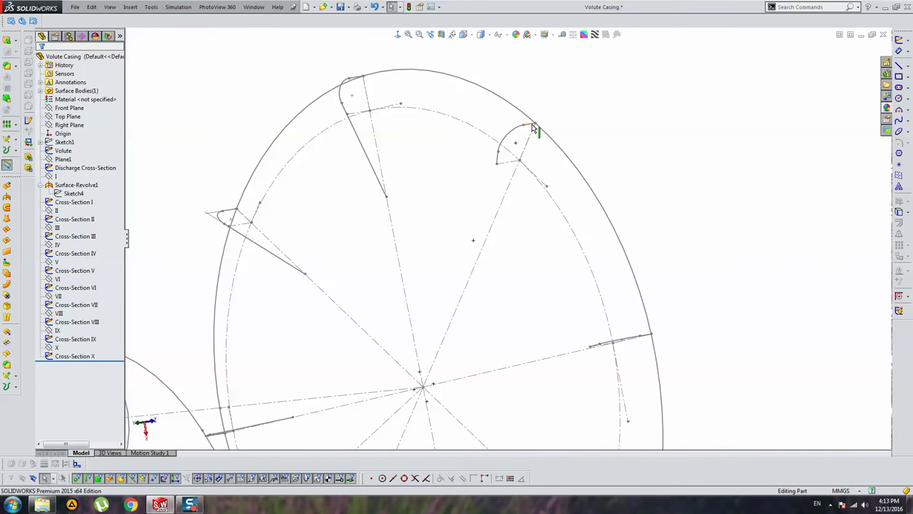
double_click(534, 128)
left_click(899, 65)
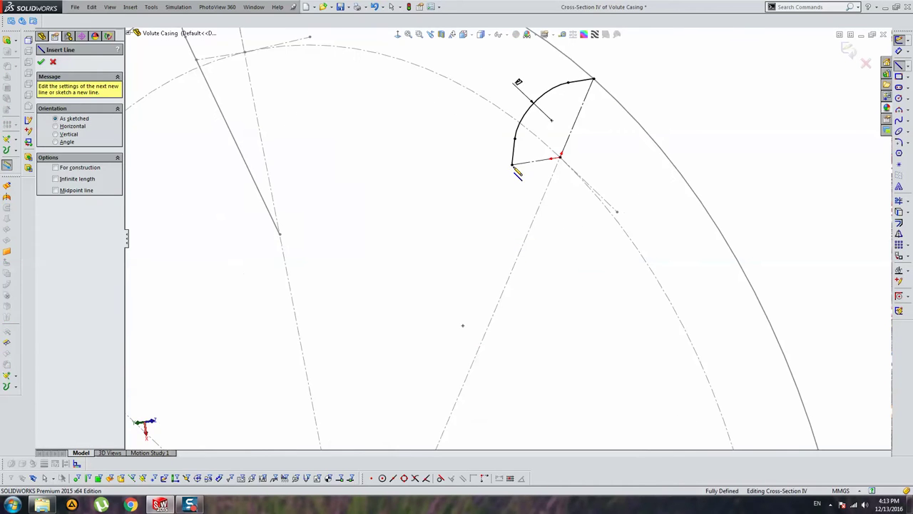
left_click(513, 164)
left_click(550, 327)
key("Escape")
Make the new line collinear with Line4 and shorten it by dragging its endpoint
left_click(521, 199, "ctrl")
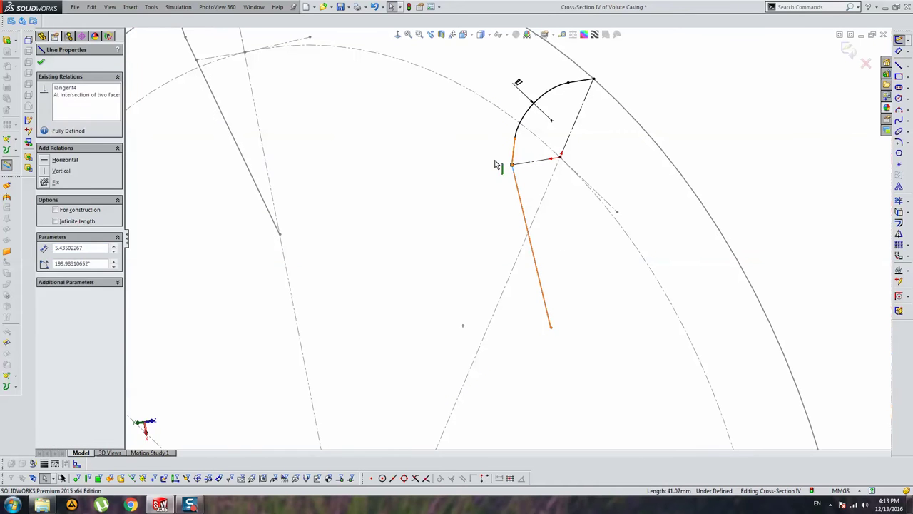
left_click(99, 241)
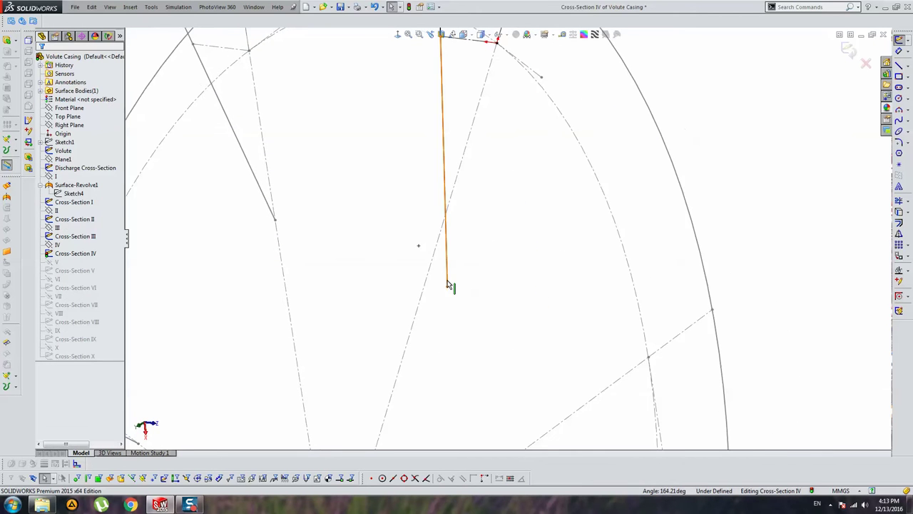
left_click_drag(448, 289, 448, 223)
left_click(413, 316)
middle_click_drag(414, 316, 749, 226)
Exit Cross-Section IV, then draw a line down from Cross-Section V's arc
left_click(846, 50)
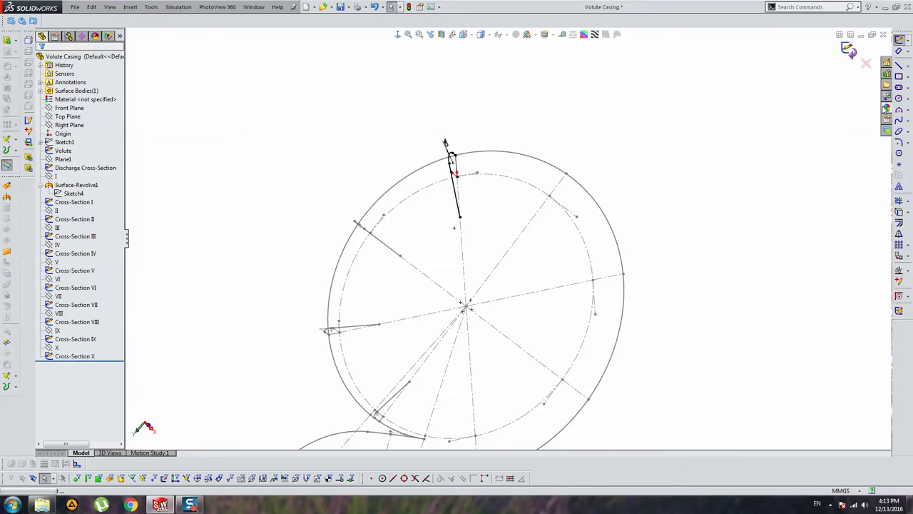
middle_click_drag(597, 207, 644, 187)
scroll(501, 160, "up", 3)
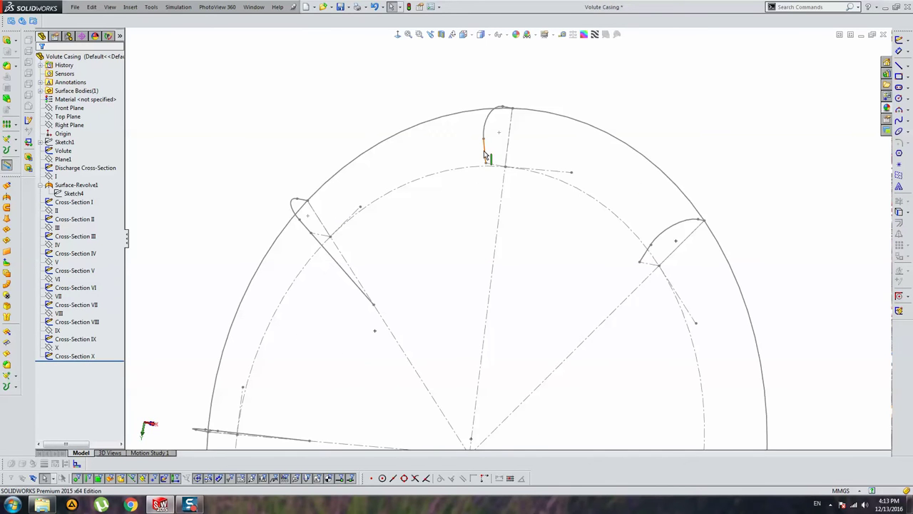
double_click(484, 155)
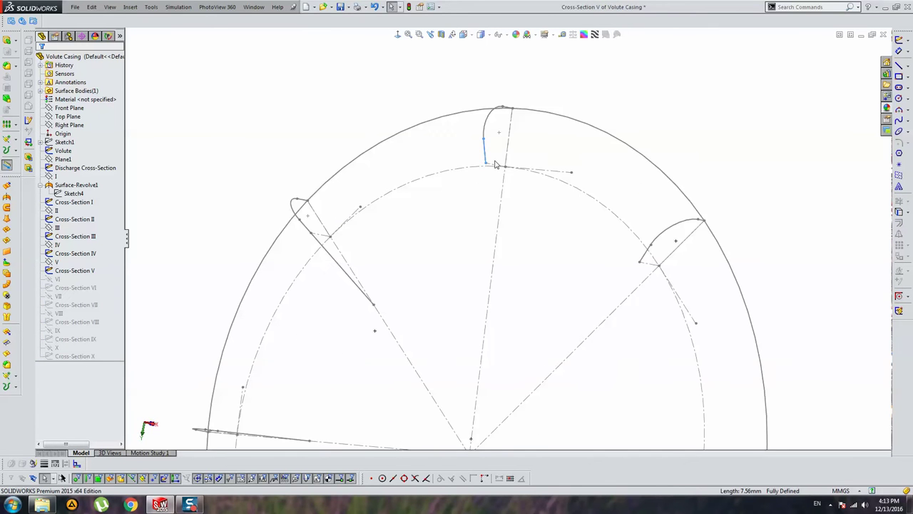
left_click(899, 65)
scroll(485, 182, "up", 2)
left_click_drag(452, 176, 482, 257)
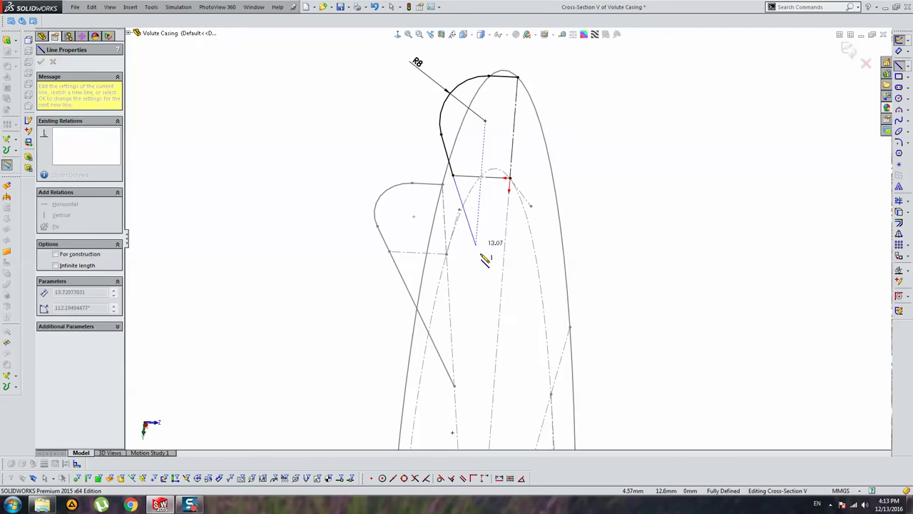
key("Escape")
Make Cross-Section V's new line collinear with its straight edge and exit the sketch
left_click(451, 163)
left_click(466, 207, "ctrl")
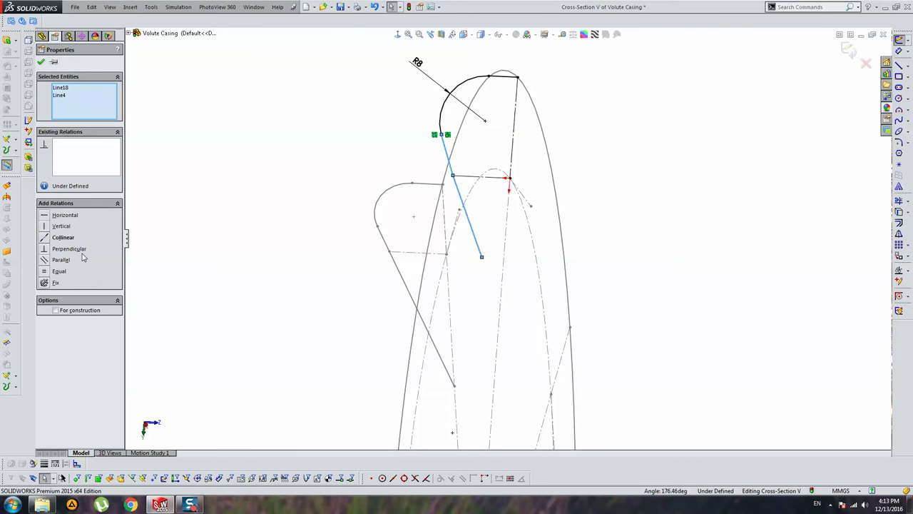
left_click(71, 240)
left_click(491, 266)
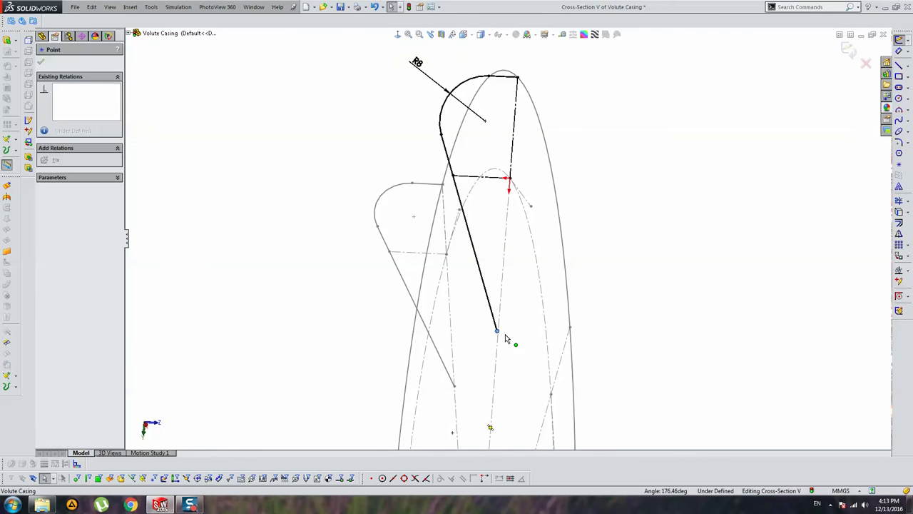
mouse_move(526, 321)
middle_mouse_down()
mouse_move(605, 370)
mouse_move(657, 238)
mouse_move(573, 261)
mouse_move(658, 240)
mouse_move(570, 287)
mouse_move(724, 233)
middle_mouse_up()
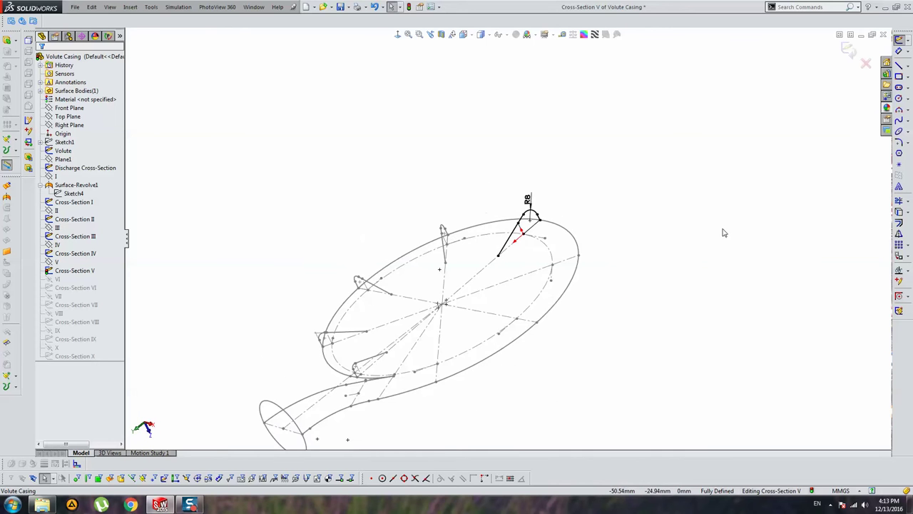
left_click(858, 52)
In Cross-Section VI, draw a vertical line down from the R10 fillet arc
mouse_move(595, 271)
middle_mouse_down()
mouse_move(612, 271)
mouse_move(611, 418)
mouse_move(497, 154)
mouse_move(442, 158)
middle_mouse_up()
left_click(455, 160)
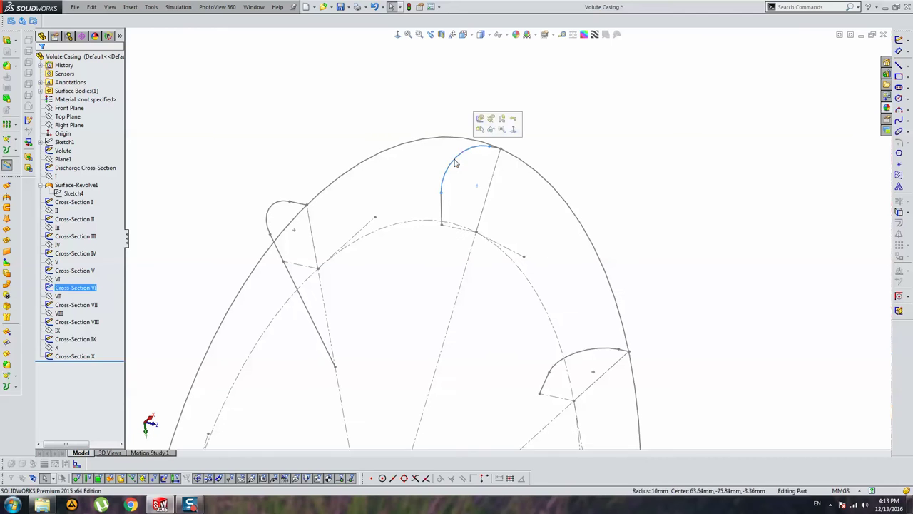
left_click(482, 120)
left_click(899, 65)
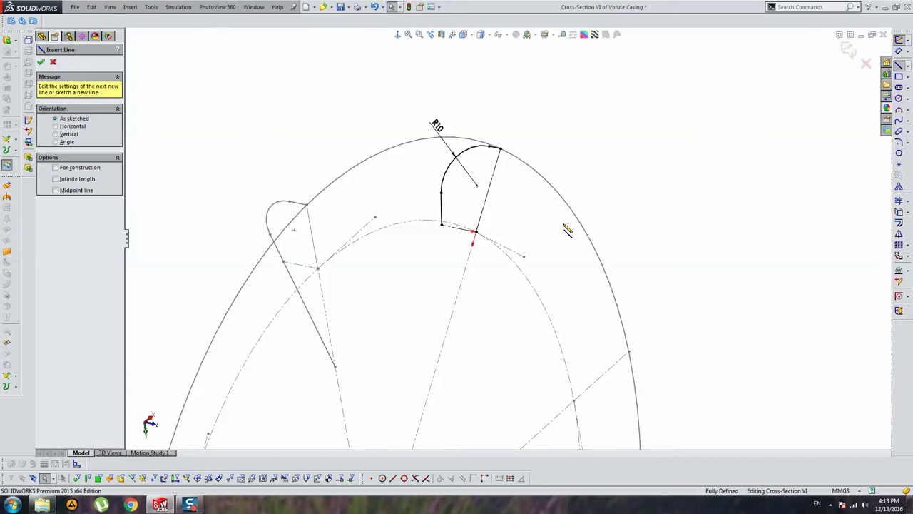
left_click_drag(444, 227, 444, 297)
key("Escape")
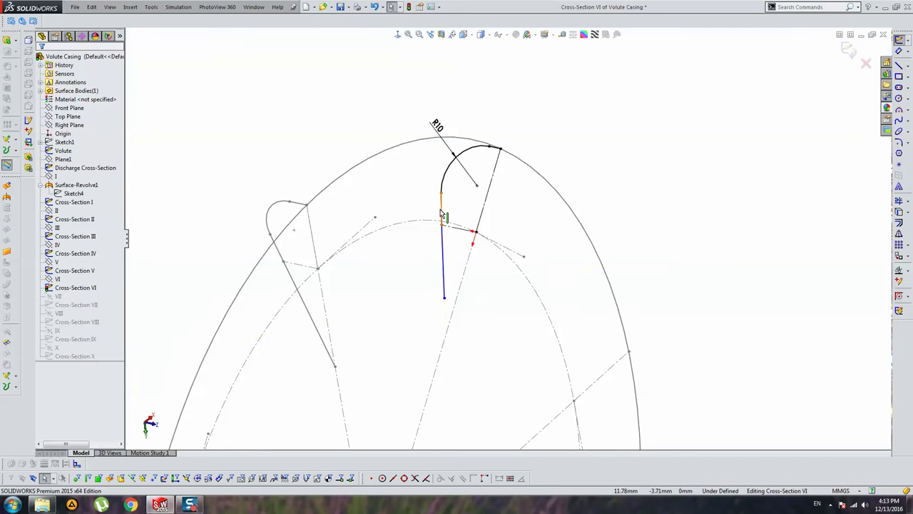
Make Cross-Section VI's new line collinear with its straight edge and exit the sketch
left_click(444, 257)
left_click(441, 208, "ctrl")
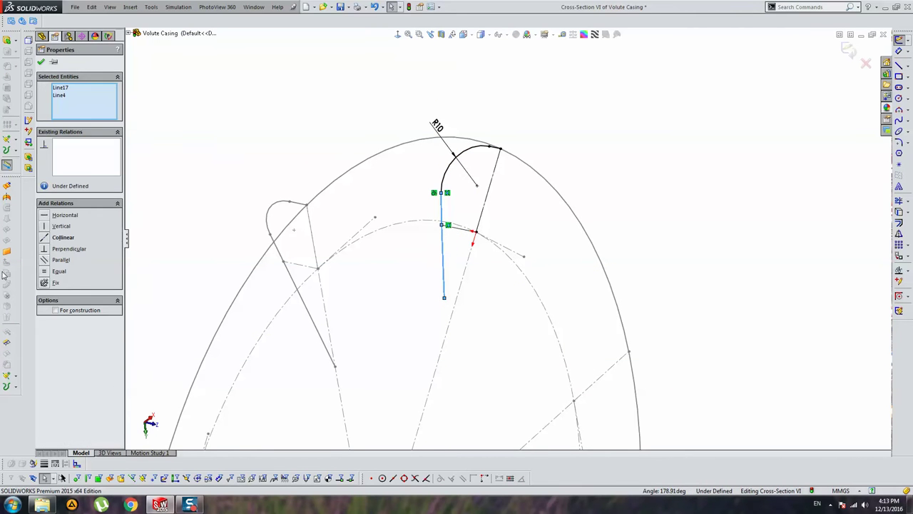
left_click(343, 333)
left_click(443, 298)
left_click(446, 346)
scroll(529, 265, "up", 5)
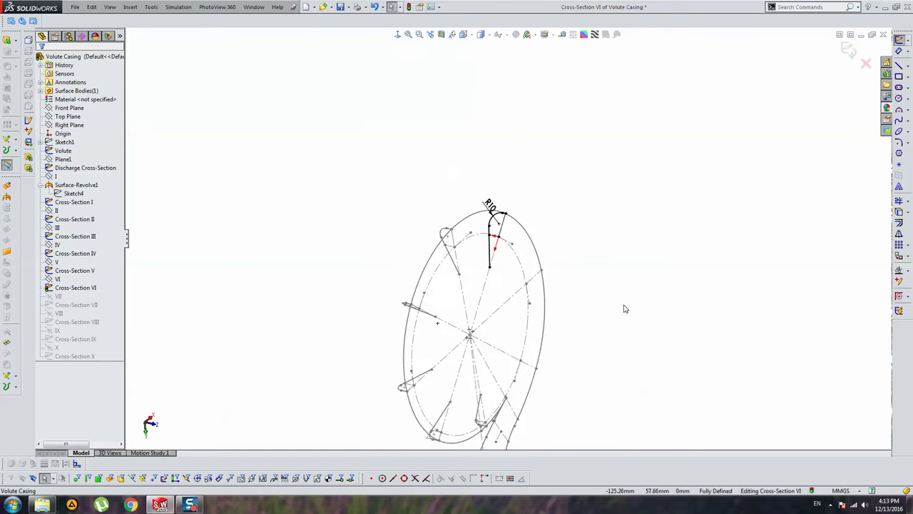
middle_click_drag(624, 309, 546, 320)
scroll(421, 261, "down", 2)
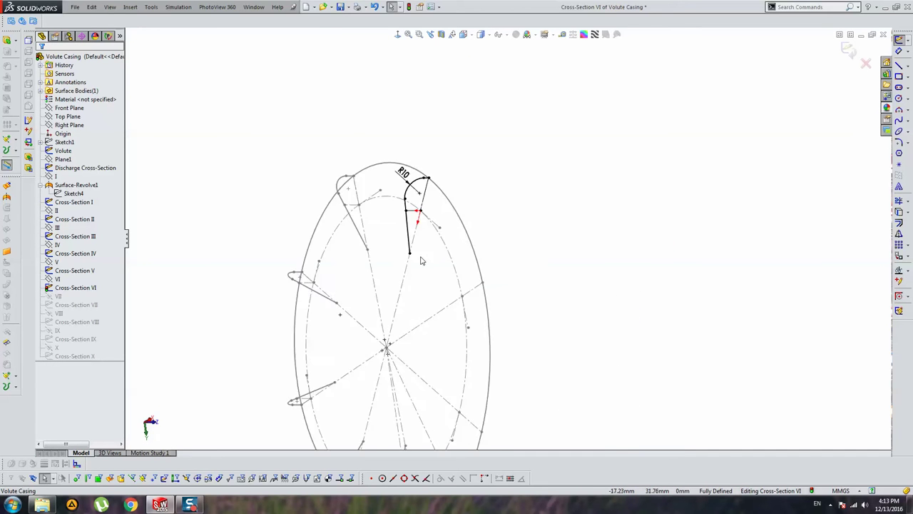
middle_click_drag(421, 261, 649, 127)
left_click(851, 49)
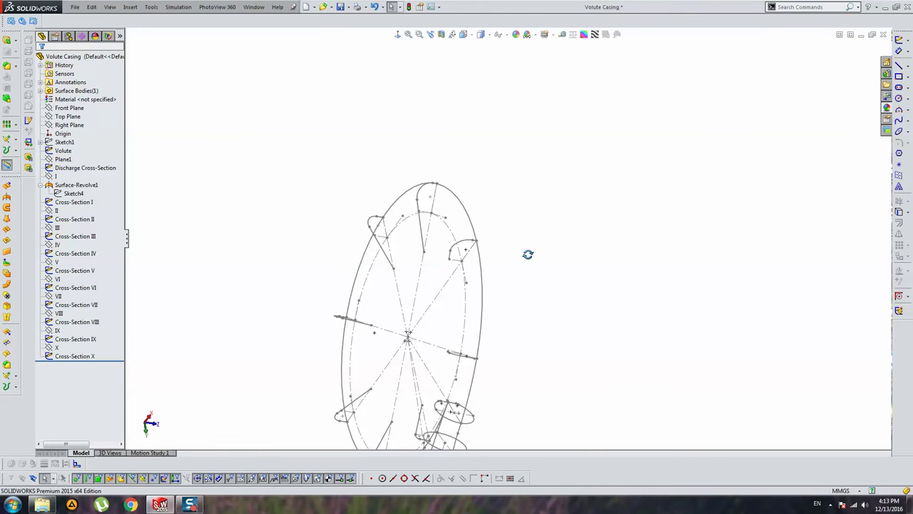
In Cross-Section VII, draw a line from the arc's lower end toward the volute centre
mouse_move(528, 255)
middle_mouse_down()
mouse_move(597, 126)
mouse_move(422, 258)
mouse_move(829, 142)
middle_mouse_up()
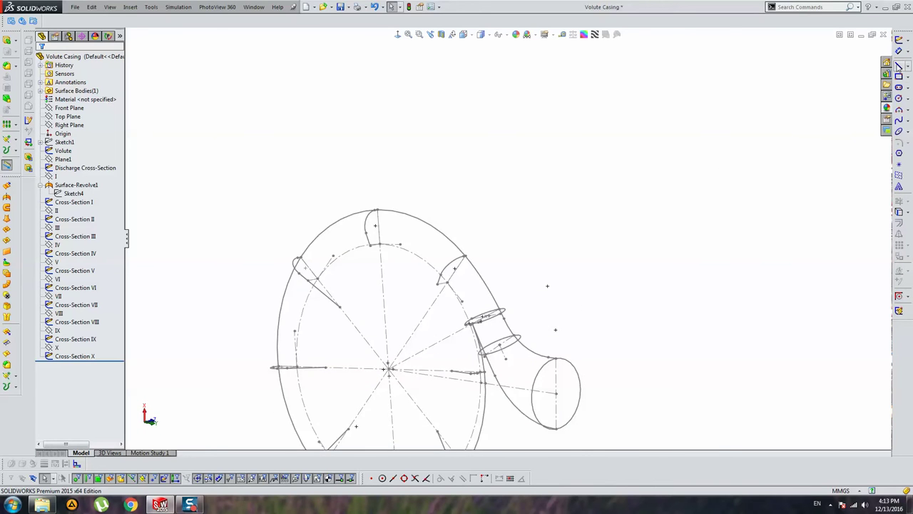
scroll(407, 200, "down", 3)
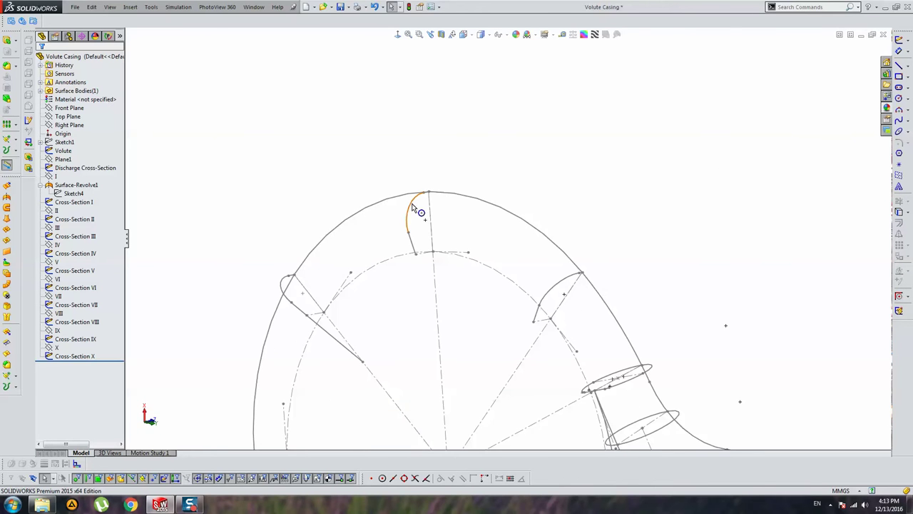
double_click(413, 207)
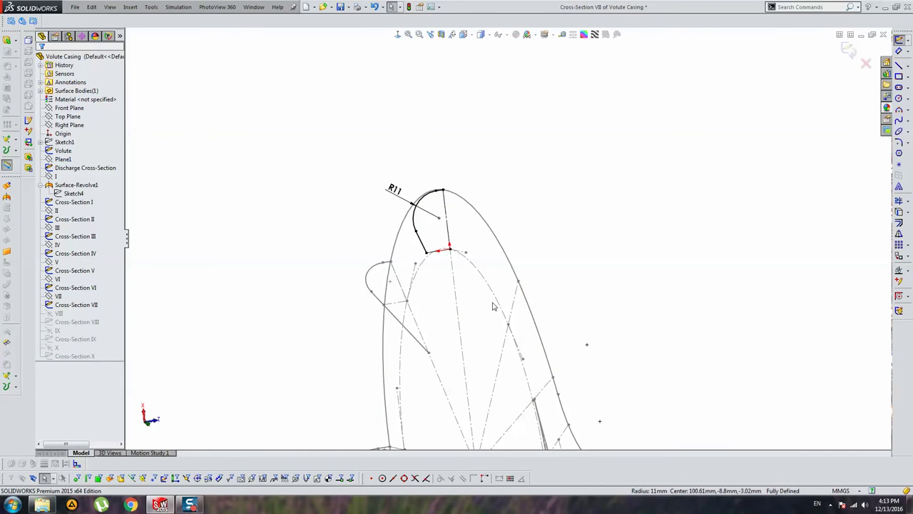
left_click(899, 65)
scroll(435, 264, "down", 1)
scroll(431, 270, "down", 2)
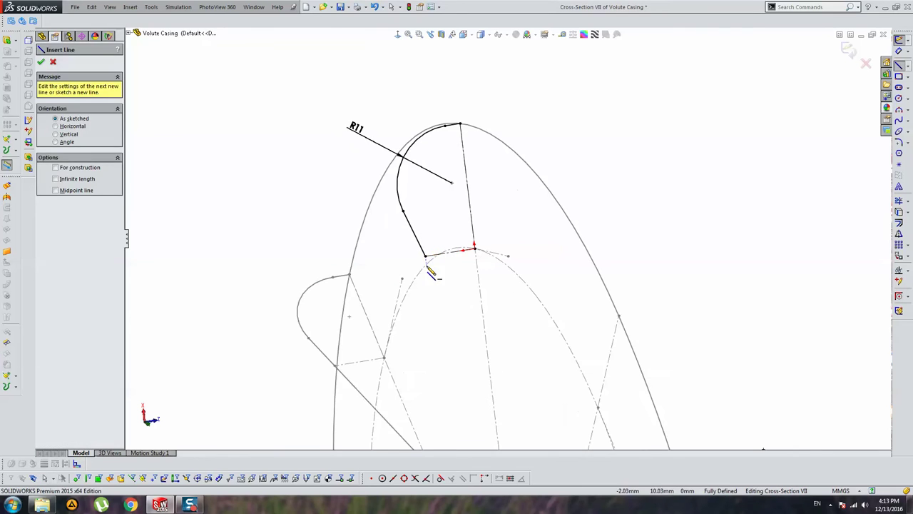
left_click(427, 258)
left_click(470, 336)
key("Escape")
Drag the new Cross-Section VII line's inner end farther toward the volute centre
left_click(418, 238)
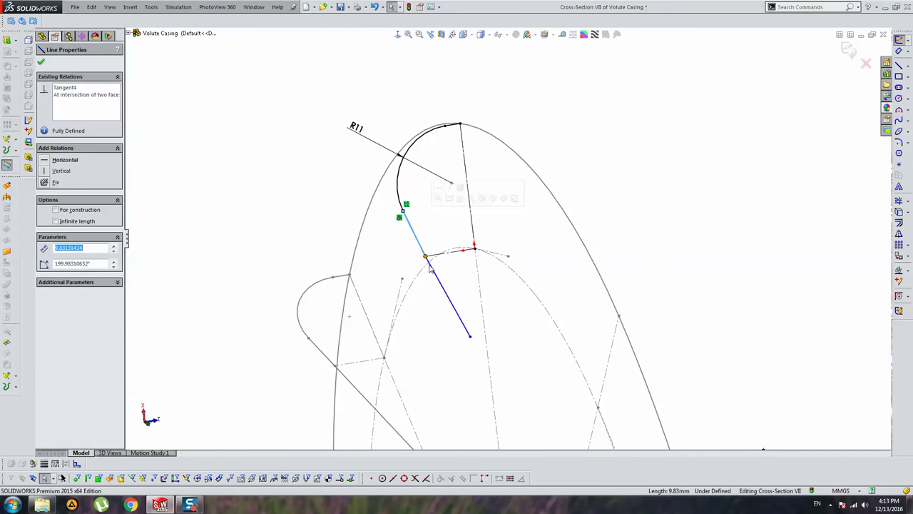
left_click(439, 280, "ctrl")
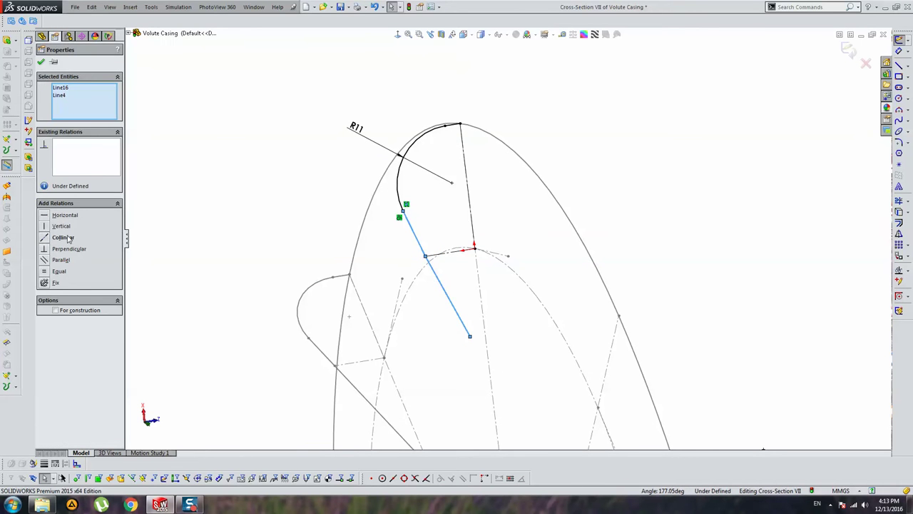
key("Escape")
left_click_drag(466, 338, 491, 391)
left_click(546, 329)
scroll(413, 123, "up", 3)
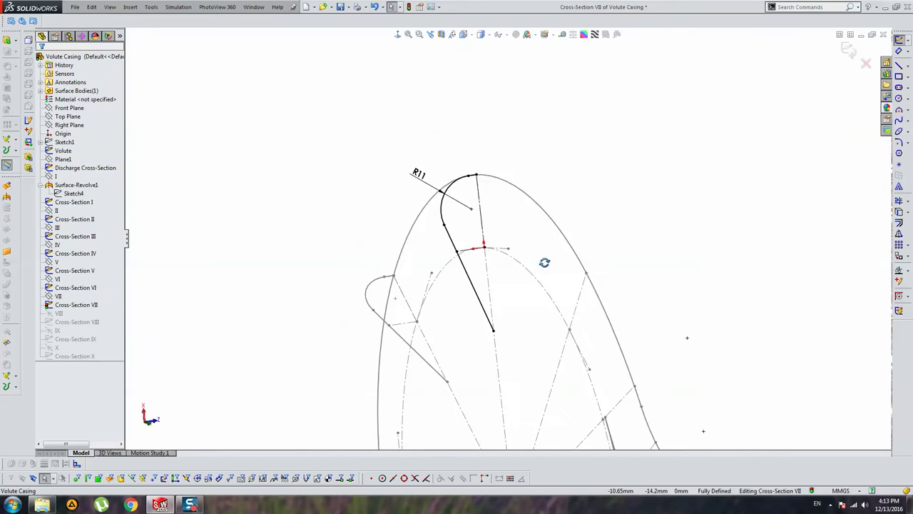
scroll(461, 204, "up", 3)
middle_click_drag(537, 317, 594, 257)
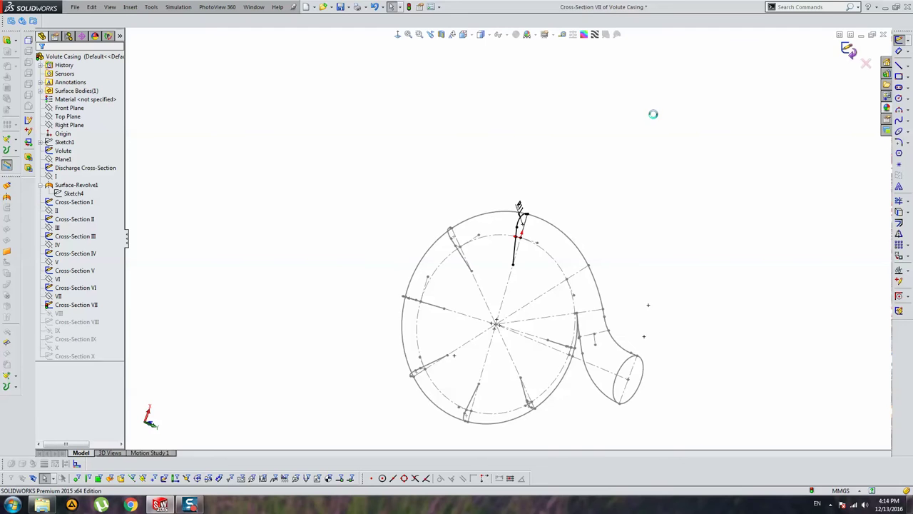
mouse_move(653, 114)
middle_mouse_down()
mouse_move(540, 256)
mouse_move(455, 229)
middle_mouse_up()
In Cross-Section VIII, draw a line from the arc's lower endpoint toward the volute centre
left_click(455, 230)
left_click(471, 214)
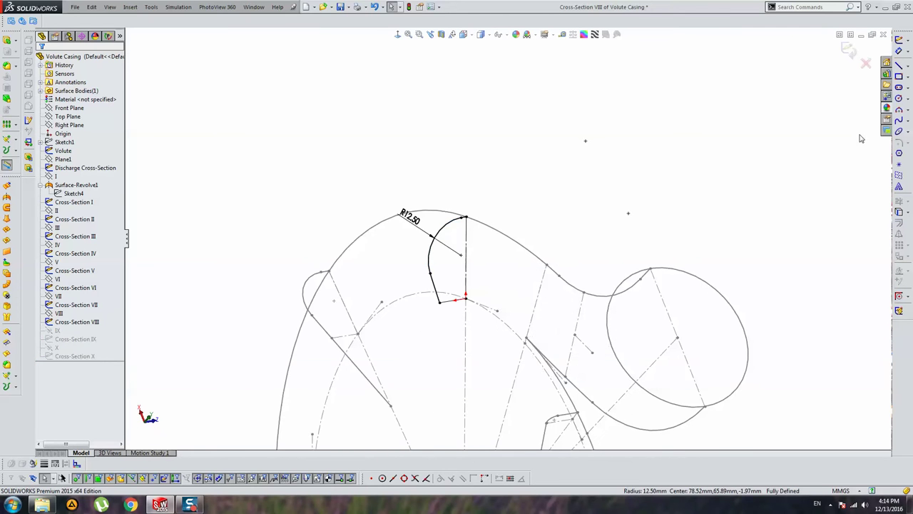
left_click(900, 66)
scroll(471, 336, "up", 2)
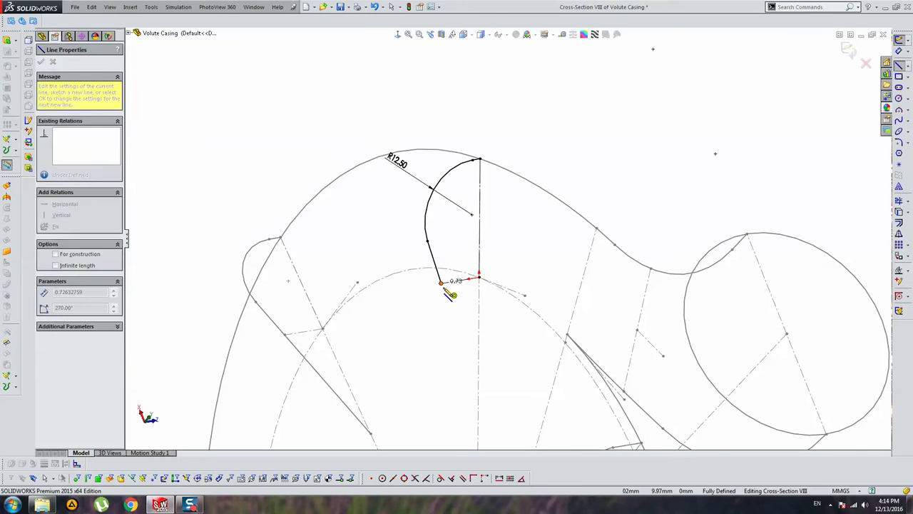
key("Escape")
left_click(899, 66)
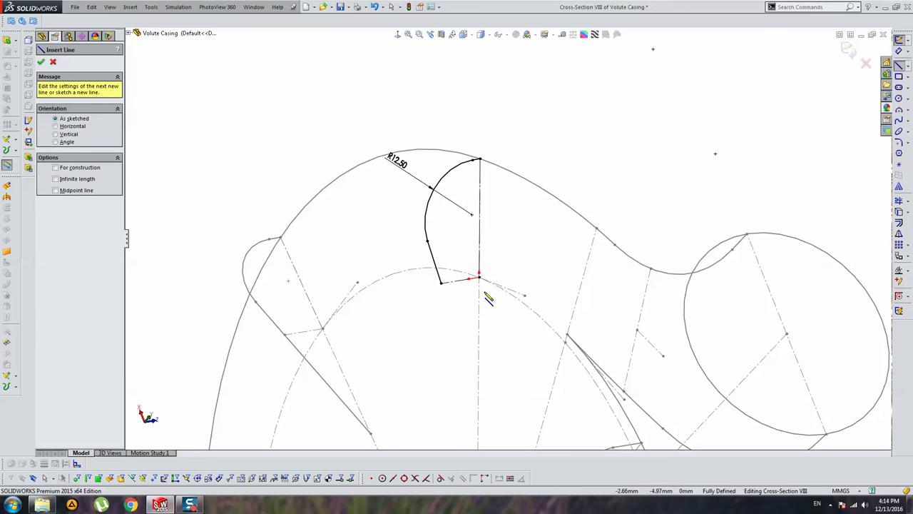
left_click(441, 283)
left_click(510, 398)
key("Escape")
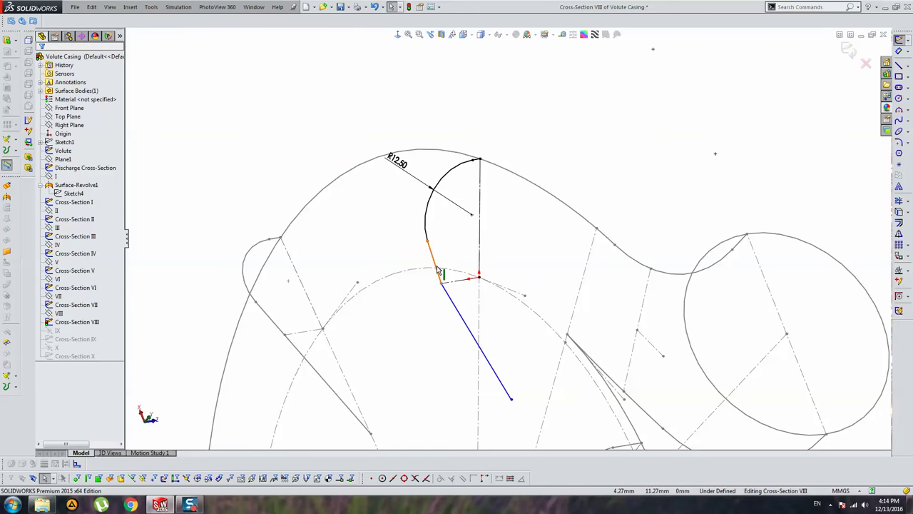
Make the new line collinear with the short tongue segment and exit the Cross-Section VIII sketch
left_click(438, 271, "ctrl")
left_click(63, 237)
left_click(459, 436)
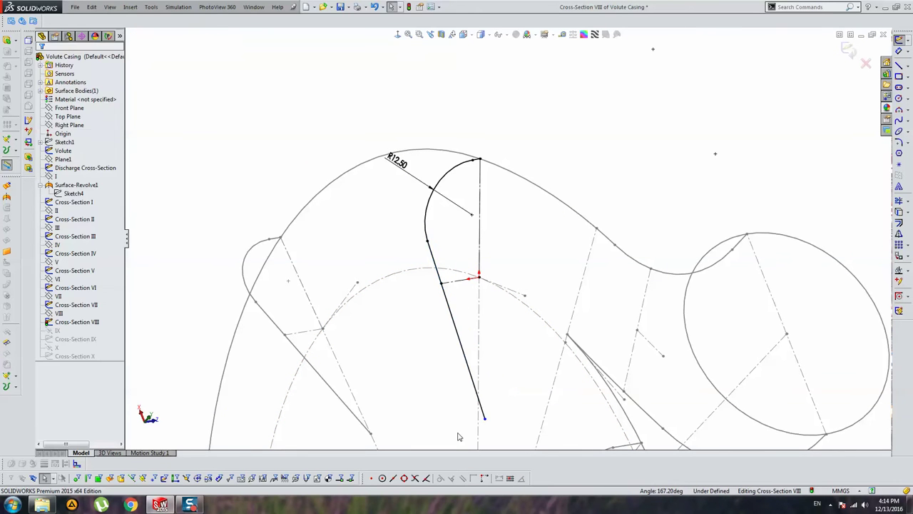
left_click(487, 422)
key("Escape")
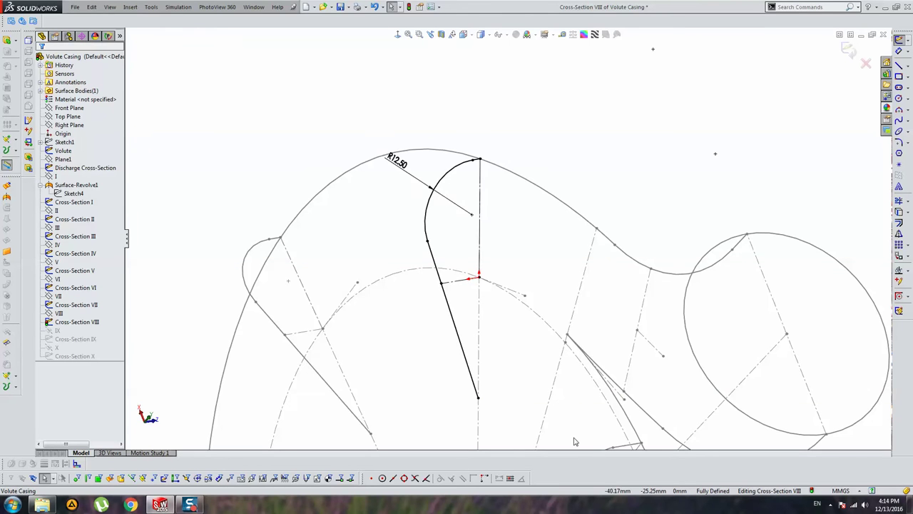
mouse_move(568, 457)
middle_mouse_down()
mouse_move(528, 396)
mouse_move(537, 323)
middle_mouse_up()
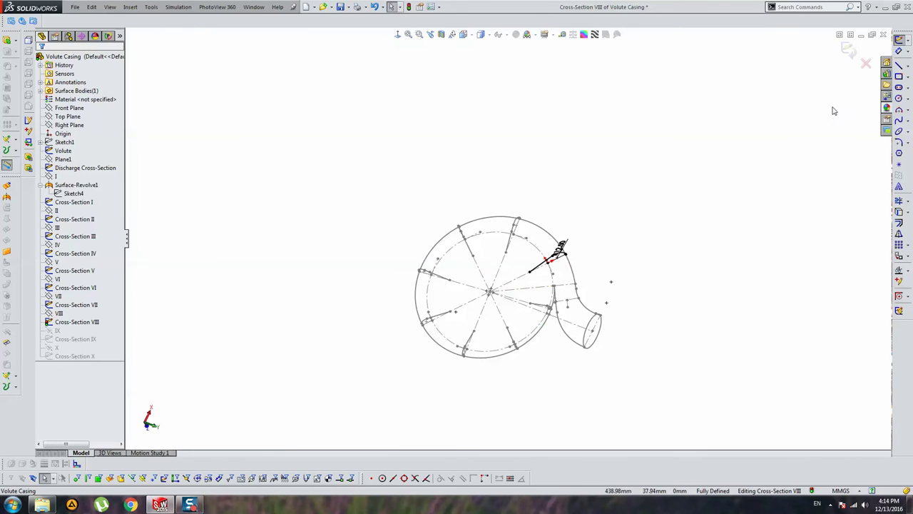
left_click(849, 51)
mouse_move(665, 135)
middle_mouse_down()
mouse_move(632, 257)
mouse_move(649, 193)
mouse_move(638, 201)
mouse_move(675, 393)
mouse_move(461, 97)
mouse_move(410, 342)
mouse_move(478, 272)
mouse_move(483, 342)
mouse_move(506, 276)
mouse_move(483, 302)
mouse_move(507, 302)
mouse_move(508, 292)
mouse_move(499, 320)
mouse_move(493, 275)
mouse_move(473, 255)
mouse_move(491, 233)
mouse_move(490, 246)
mouse_move(455, 265)
mouse_move(476, 277)
mouse_move(465, 234)
mouse_move(490, 197)
mouse_move(490, 253)
mouse_move(483, 174)
mouse_move(445, 190)
middle_mouse_up()
scroll(446, 190, "down", 2)
scroll(445, 193, "down", 2)
scroll(435, 185, "down", 2)
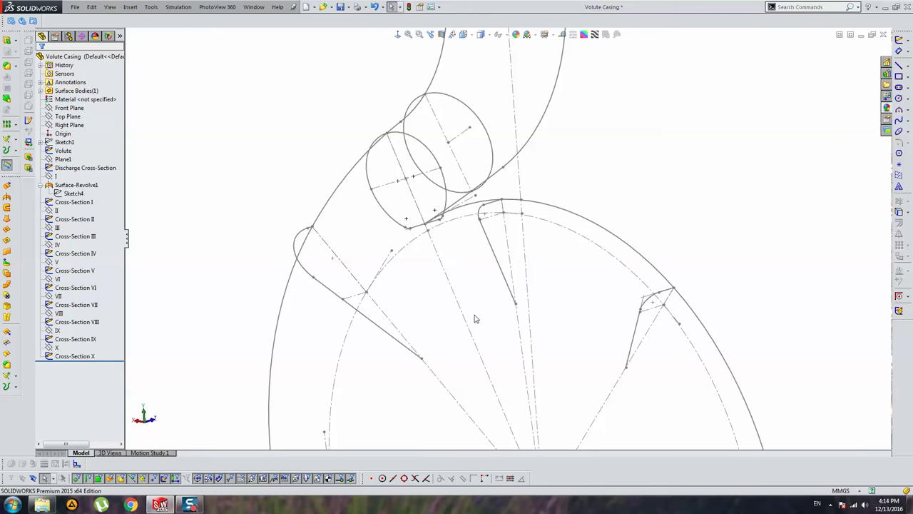
scroll(476, 325, "up", 1)
scroll(473, 300, "up", 3)
scroll(620, 314, "down", 3)
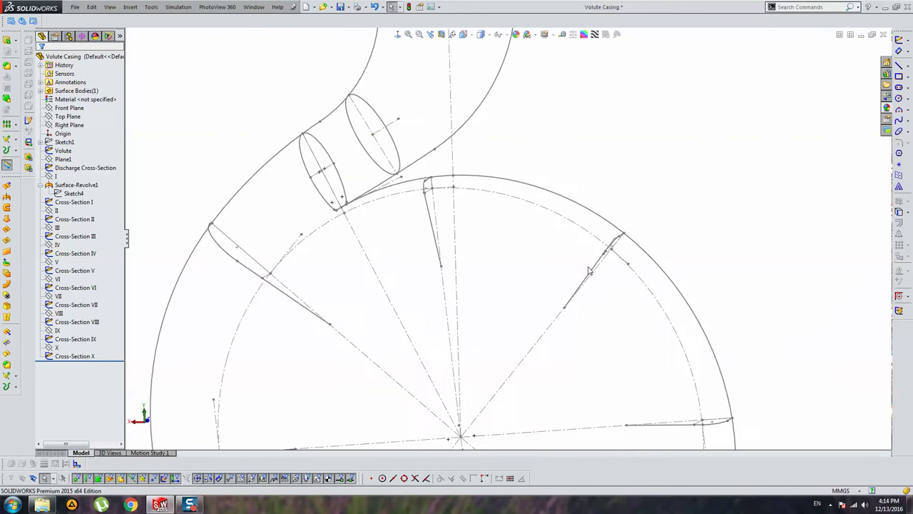
scroll(592, 265, "down", 2)
scroll(622, 300, "up", 3)
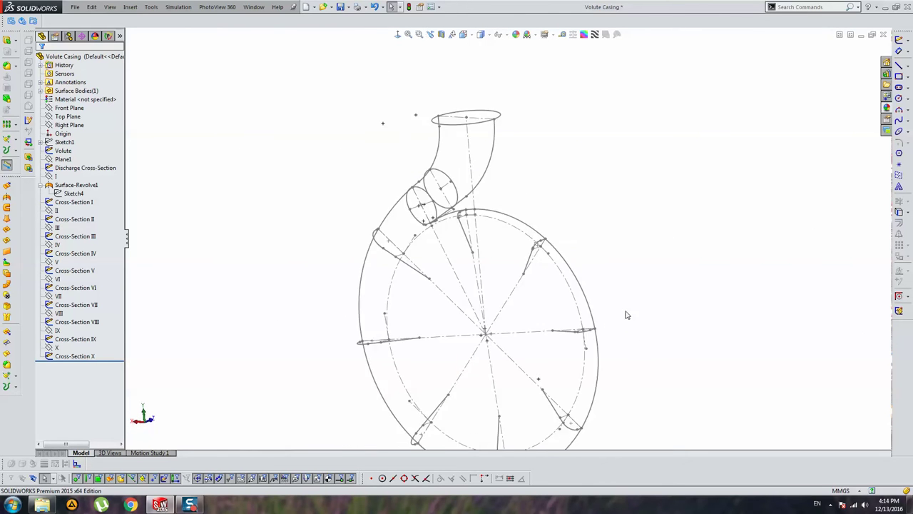
middle_click_drag(588, 441, 528, 342)
scroll(513, 314, "up", 2)
scroll(490, 257, "down", 4)
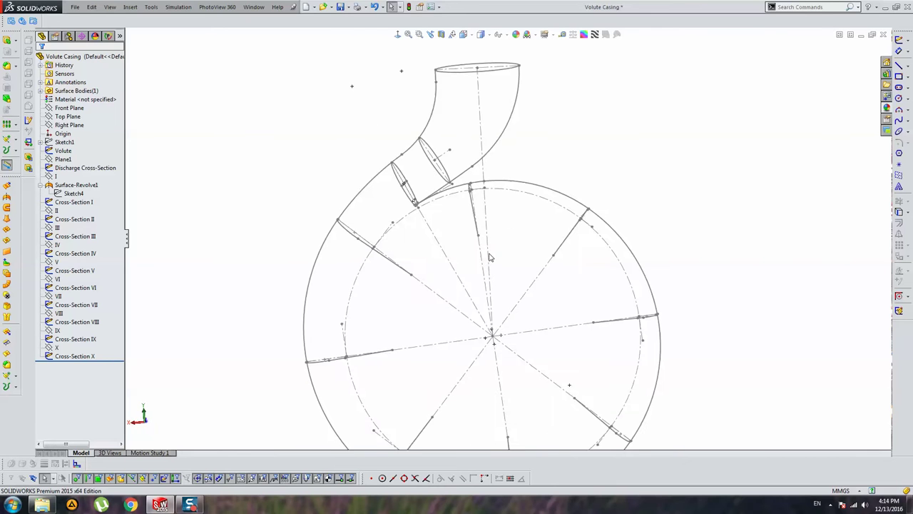
middle_click_drag(429, 278, 437, 240)
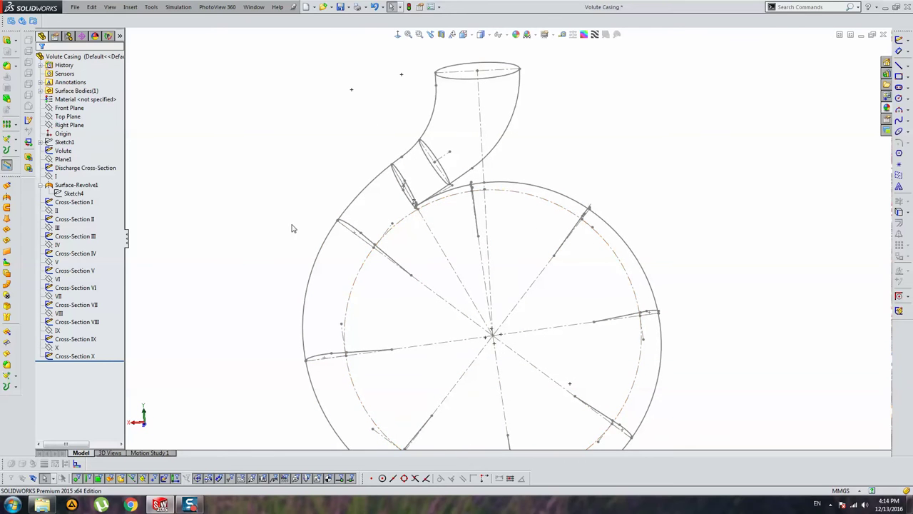
left_click(69, 108)
key("Escape")
middle_click_drag(544, 261, 504, 297)
key("ctrl+8")
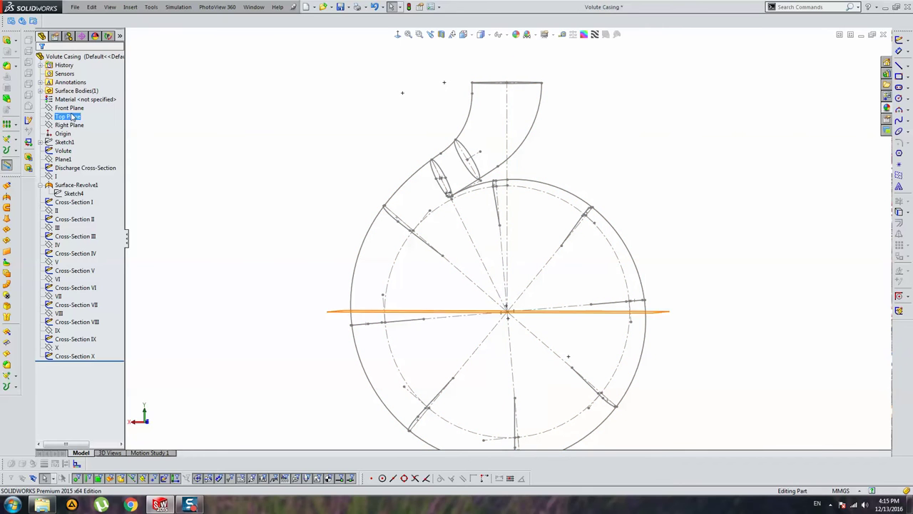
Start a sketch on the Front Plane and draw a circle centred on the origin
left_click(69, 108)
left_click(901, 40)
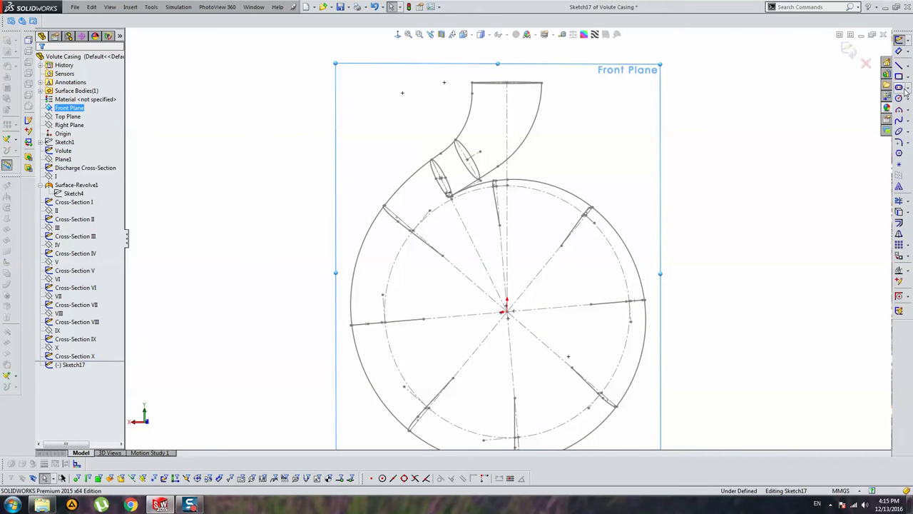
left_click(899, 98)
left_click(507, 312)
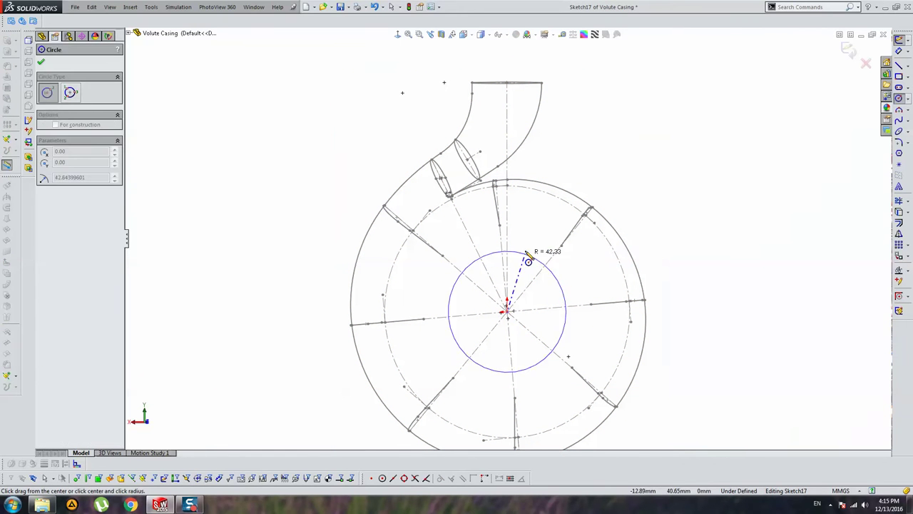
left_click(508, 241)
key("Escape")
scroll(513, 251, "down", 3)
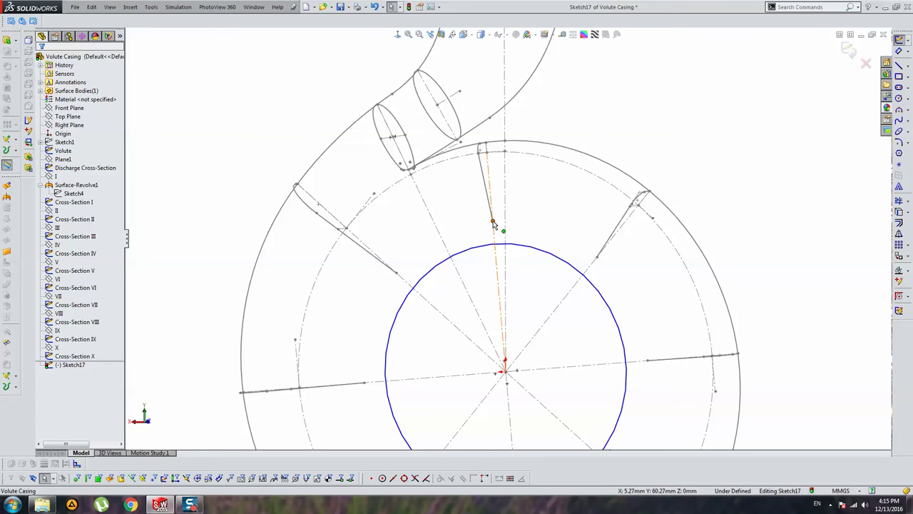
Make the circle pass through a section line's inner endpoint with a Coincident relation
left_click(517, 247)
left_click(492, 220, "ctrl")
left_click(68, 221)
key("Escape")
scroll(395, 274, "up", 2)
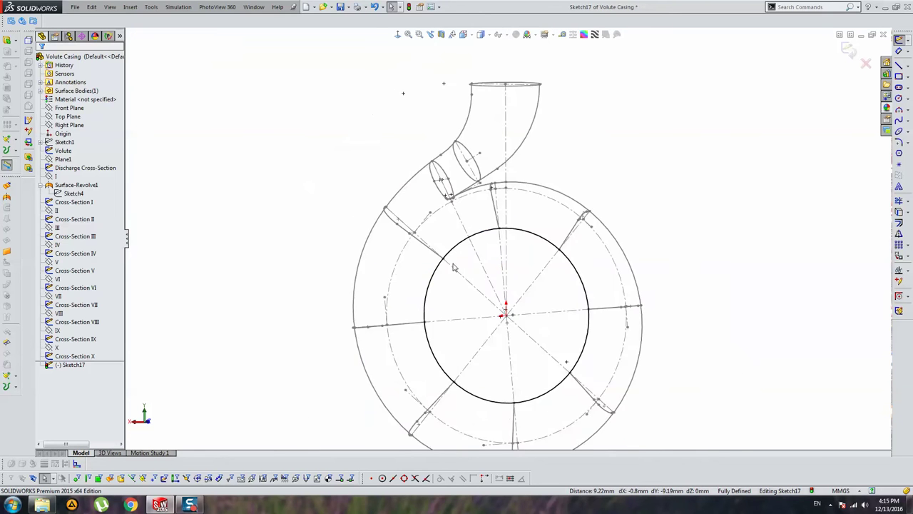
scroll(449, 261, "down", 3)
Check the circle from normal and edge-on views, then exit the sketch
key("ctrl+8")
scroll(680, 334, "down", 1)
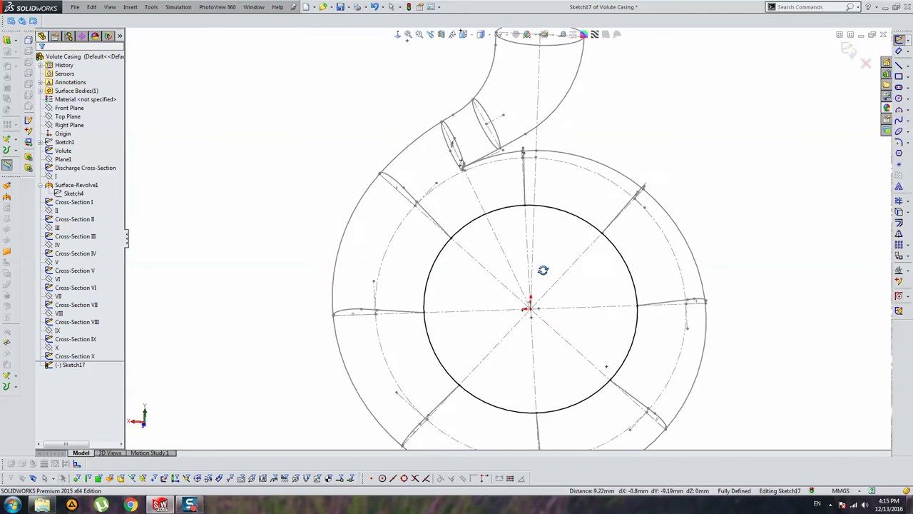
mouse_move(430, 355)
middle_mouse_down()
mouse_move(413, 310)
mouse_move(428, 303)
middle_mouse_up()
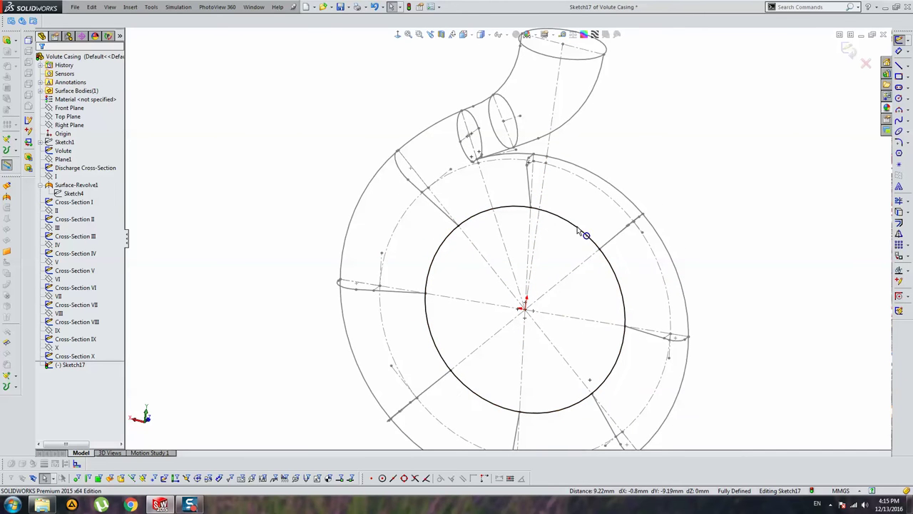
mouse_move(594, 224)
middle_mouse_down()
mouse_move(550, 199)
mouse_move(575, 261)
mouse_move(464, 207)
mouse_move(536, 179)
mouse_move(489, 169)
mouse_move(563, 304)
middle_mouse_up()
left_click(849, 49)
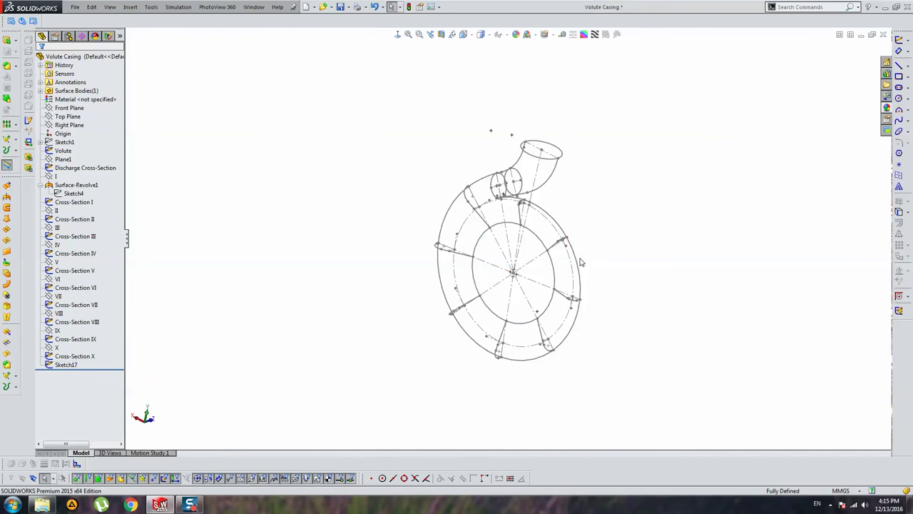
scroll(541, 235, "down", 3)
scroll(541, 235, "down", 2)
scroll(521, 192, "up", 3)
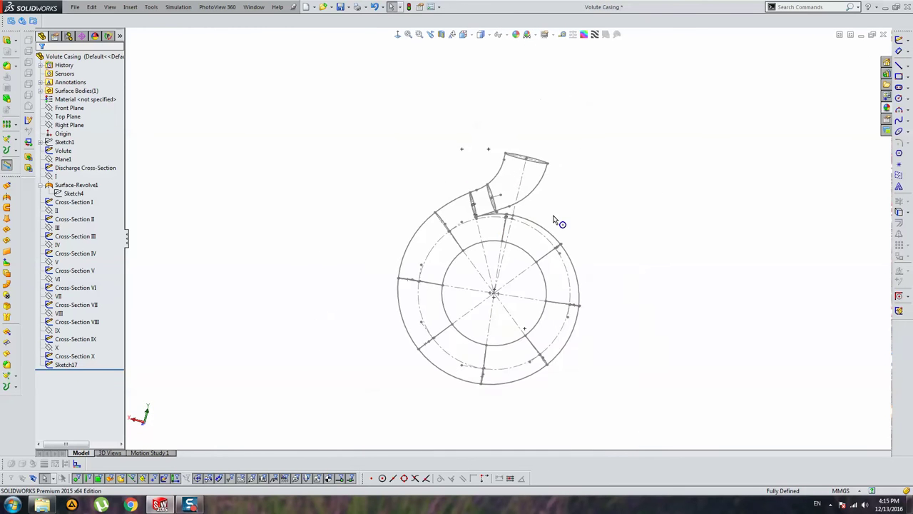
mouse_move(555, 219)
middle_mouse_down()
mouse_move(499, 235)
mouse_move(555, 267)
middle_mouse_up()
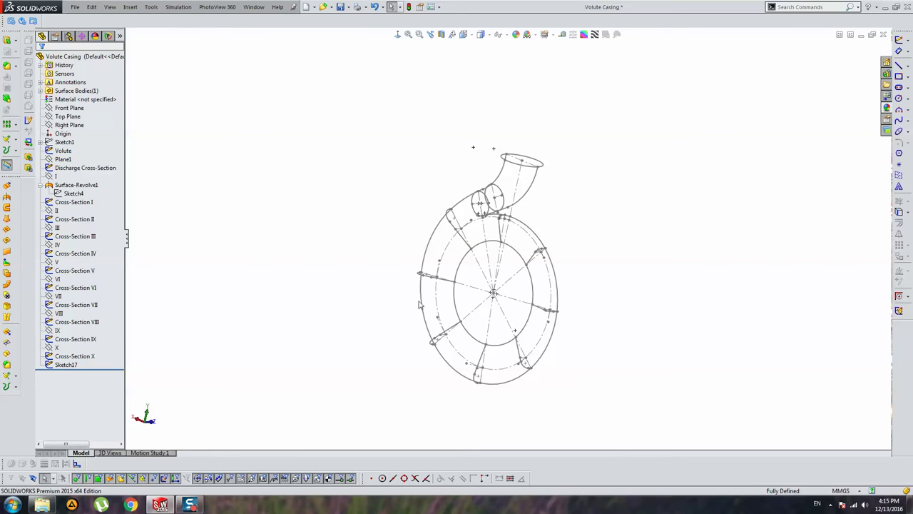
Orbit and zoom around the casing for a close look over the tongue gap
mouse_move(443, 247)
middle_mouse_down()
mouse_move(485, 250)
mouse_move(546, 206)
middle_mouse_up()
scroll(547, 206, "down", 2)
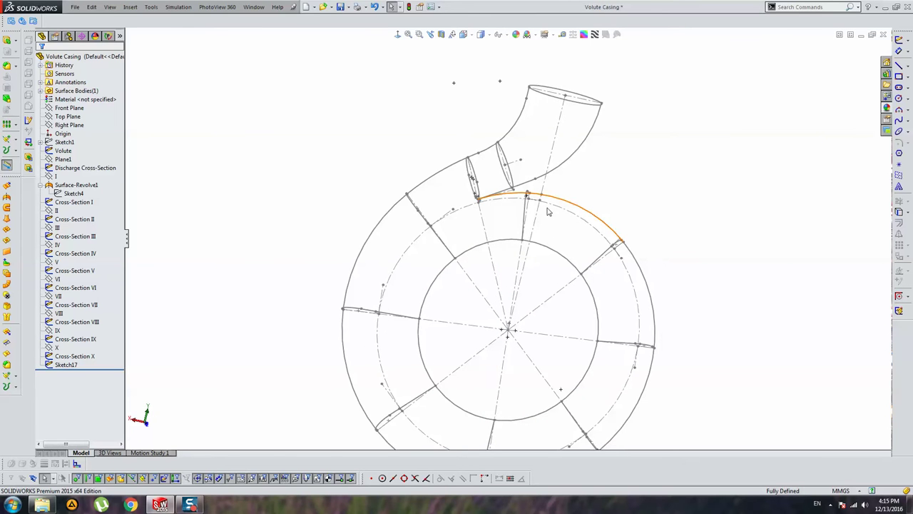
middle_click_drag(536, 249, 579, 249)
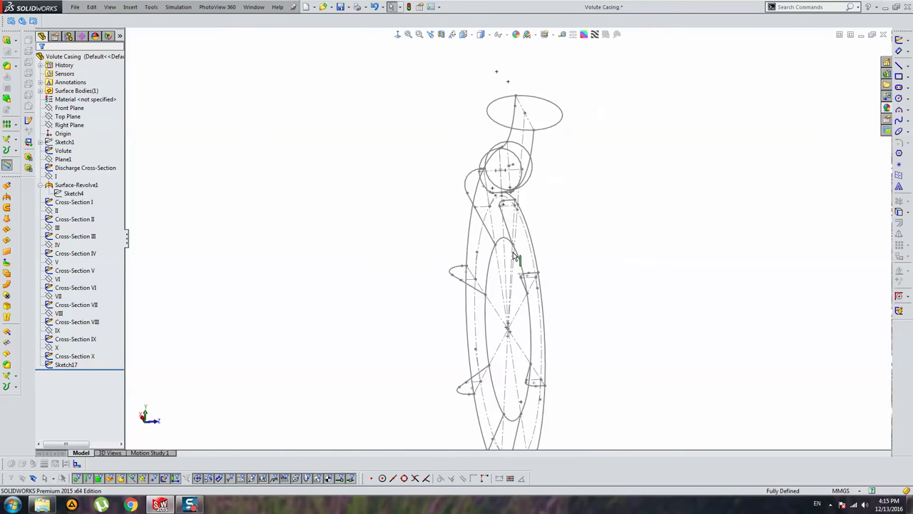
scroll(526, 206, "down", 3)
mouse_move(526, 206)
middle_mouse_down()
mouse_move(493, 188)
mouse_move(485, 156)
mouse_move(557, 157)
mouse_move(590, 132)
mouse_move(578, 151)
middle_mouse_up()
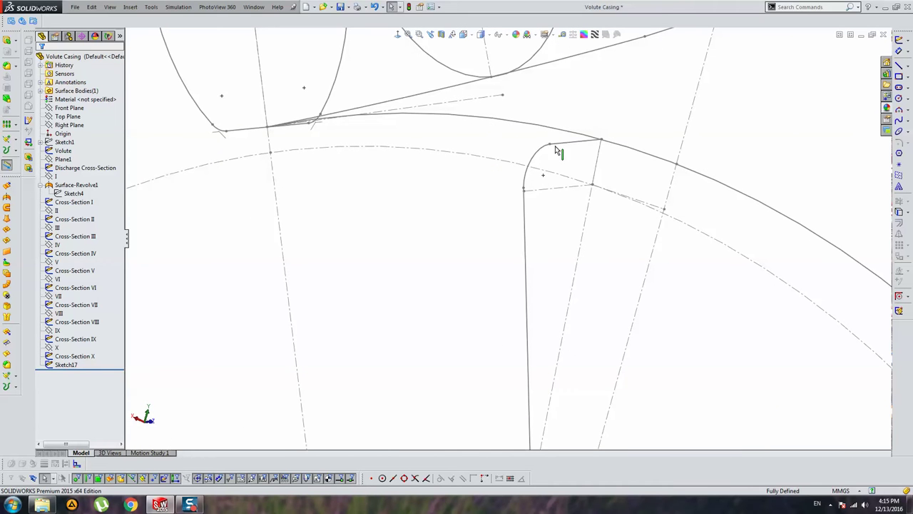
scroll(663, 255, "up", 3)
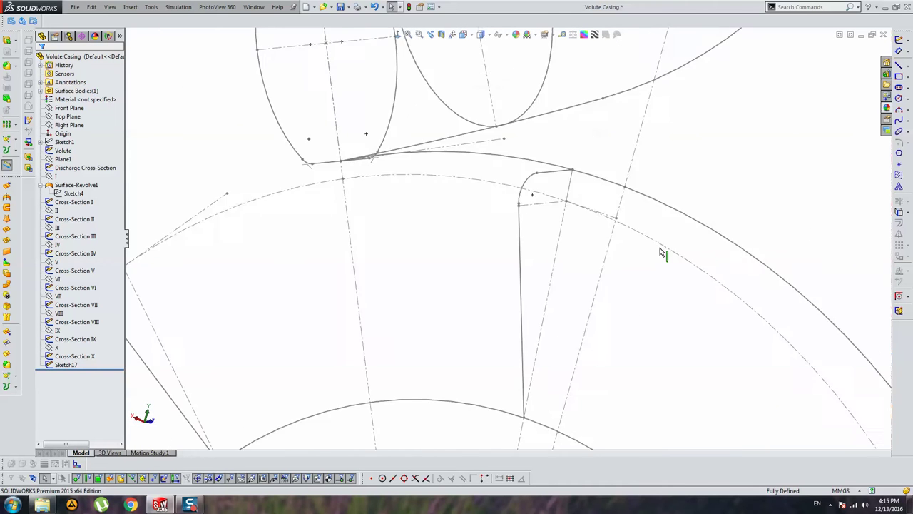
scroll(607, 267, "up", 5)
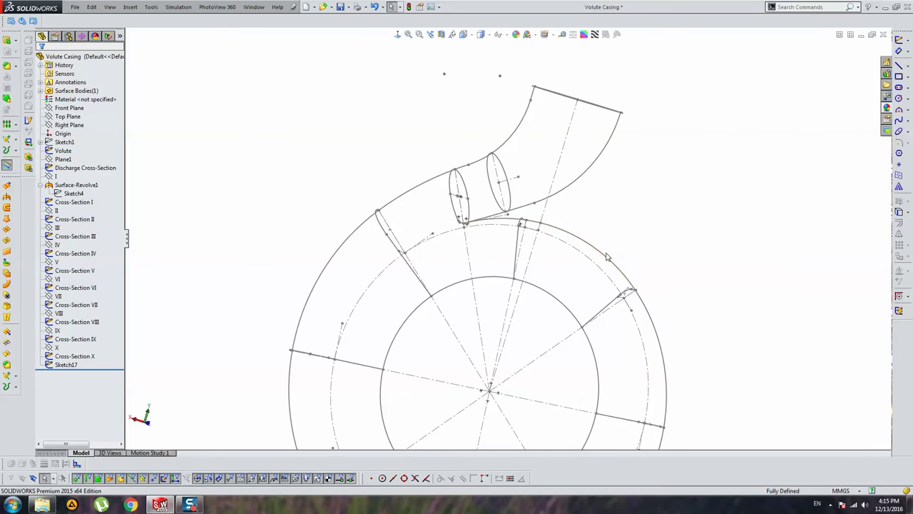
middle_click_drag(601, 255, 685, 207)
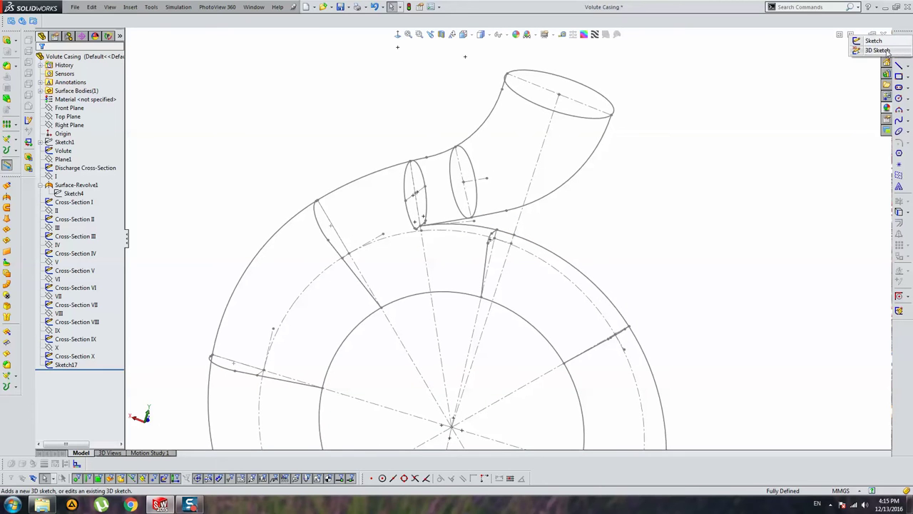
Start a 3D sketch and draw a three-point arc from the tongue along the casing's outer edge
left_click(887, 53)
left_click(899, 109)
scroll(495, 230, "down", 3)
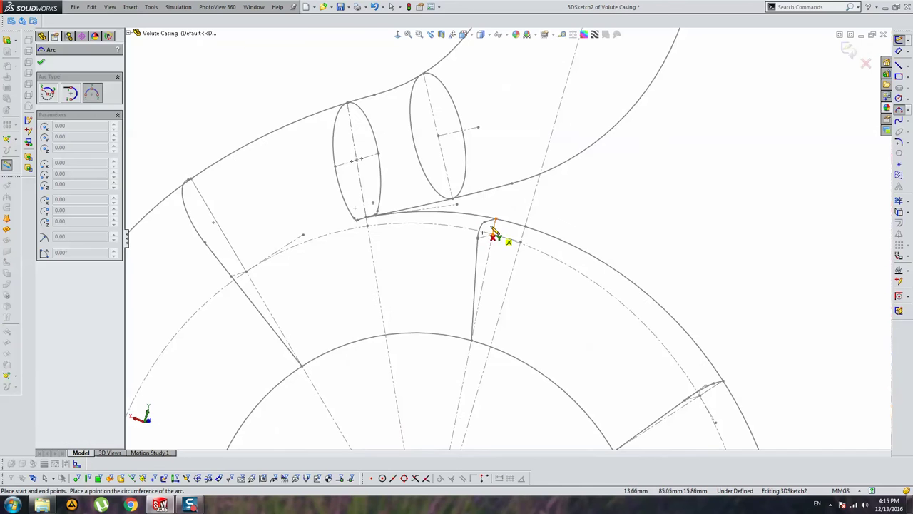
mouse_move(585, 295)
middle_mouse_down()
mouse_move(646, 285)
mouse_move(638, 287)
middle_mouse_up()
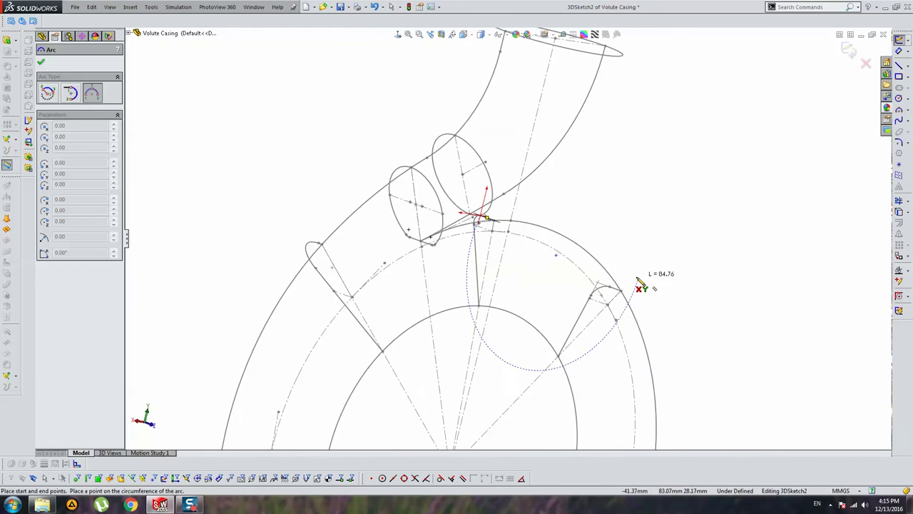
left_click(610, 286)
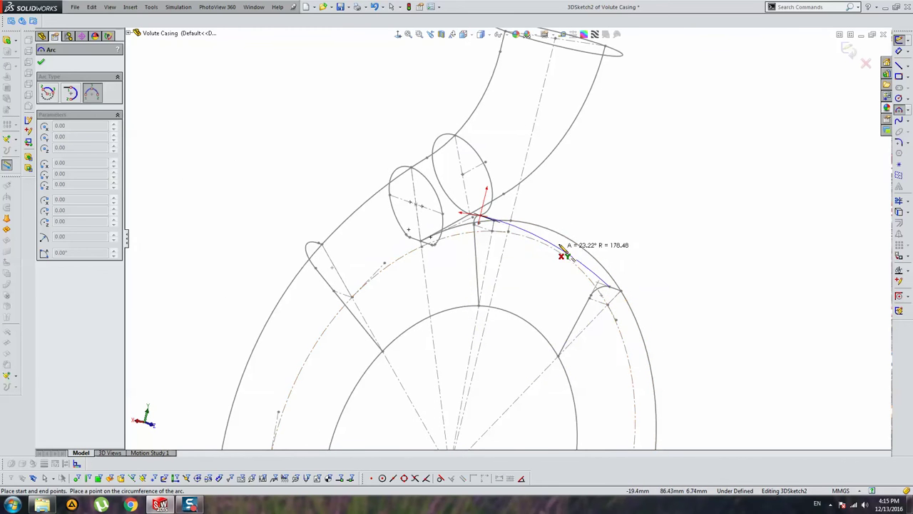
left_click(570, 260)
key("Escape")
Add a Coradial relation between the arc and volute edge, then undo it with Ctrl+Z
left_click(585, 253, "ctrl")
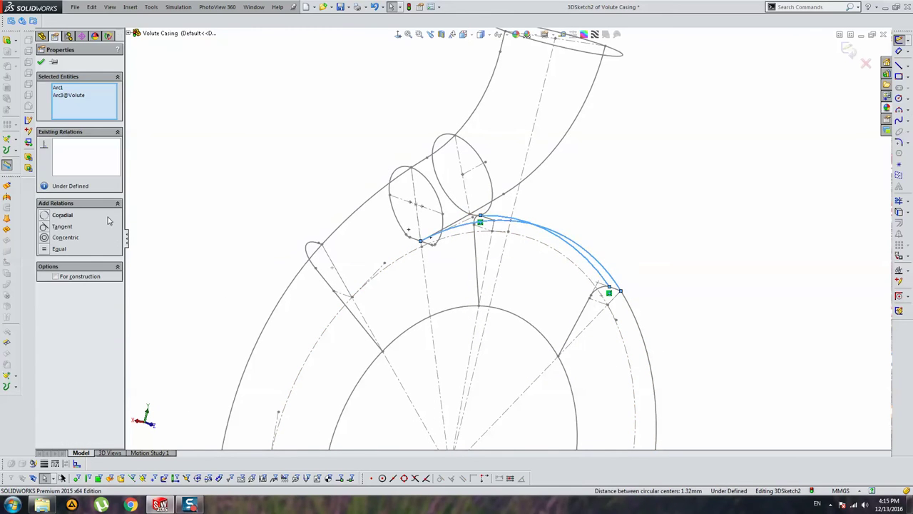
left_click(63, 215)
mouse_move(621, 232)
middle_mouse_down()
mouse_move(573, 259)
mouse_move(591, 279)
mouse_move(575, 314)
mouse_move(524, 222)
mouse_move(463, 228)
mouse_move(478, 222)
mouse_move(519, 238)
middle_mouse_up()
key("Escape")
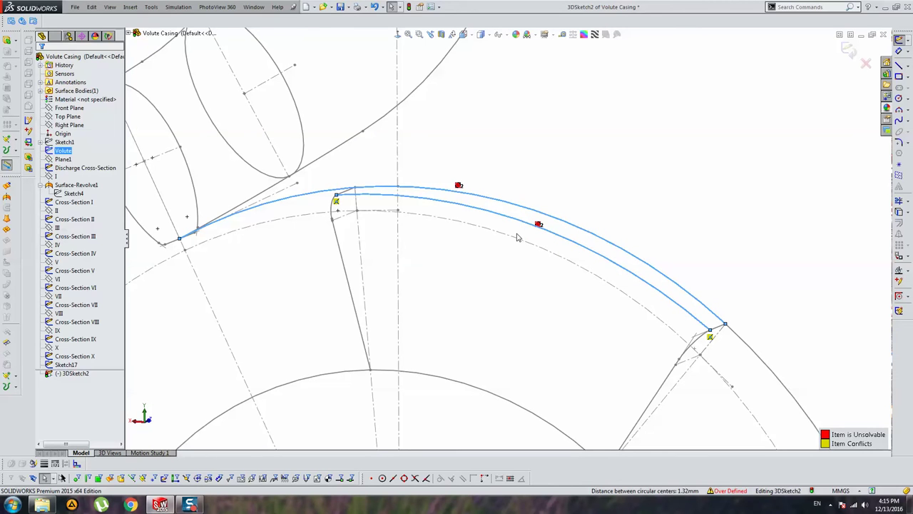
key("ctrl+z")
key("Escape")
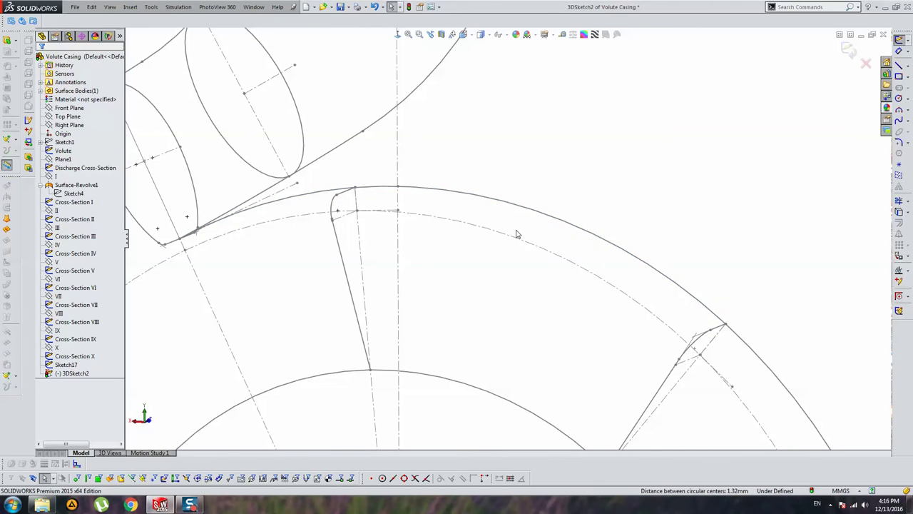
scroll(516, 230, "up", 5)
scroll(538, 235, "up", 1)
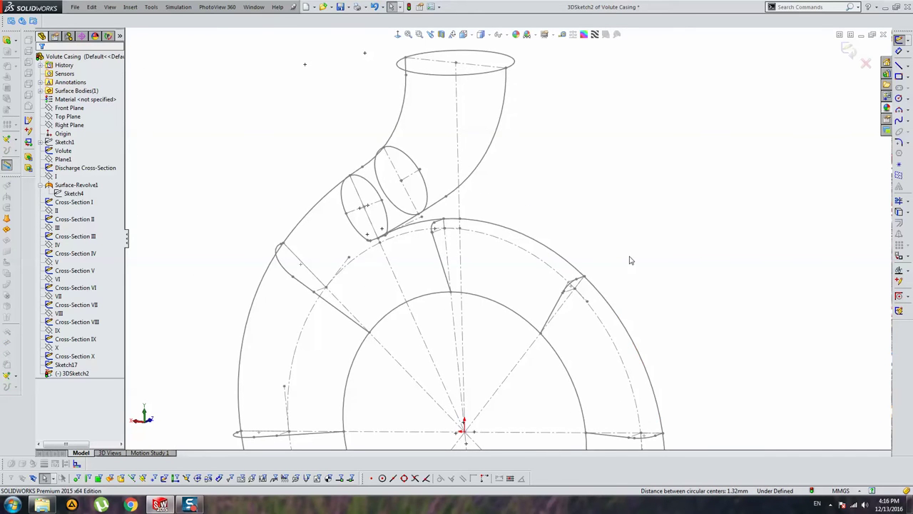
mouse_move(630, 260)
middle_mouse_down()
mouse_move(542, 288)
mouse_move(414, 233)
middle_mouse_up()
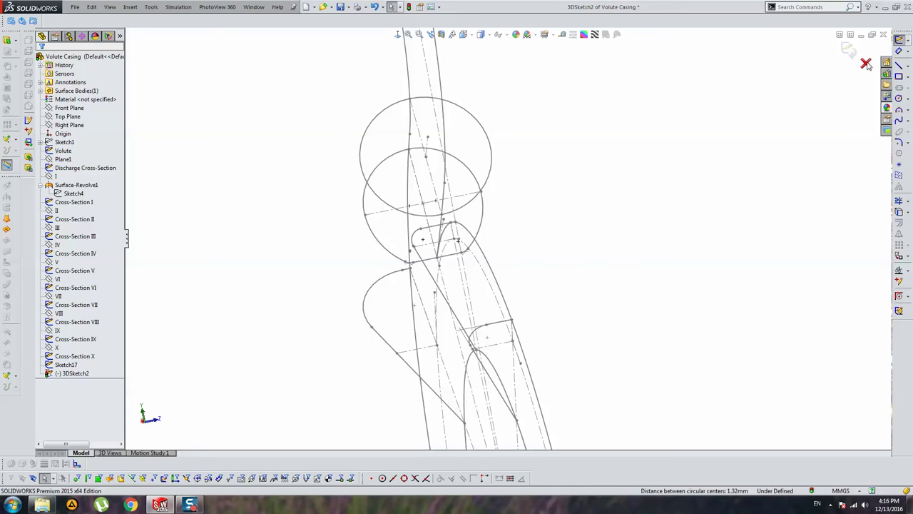
middle_click_drag(784, 157, 619, 254)
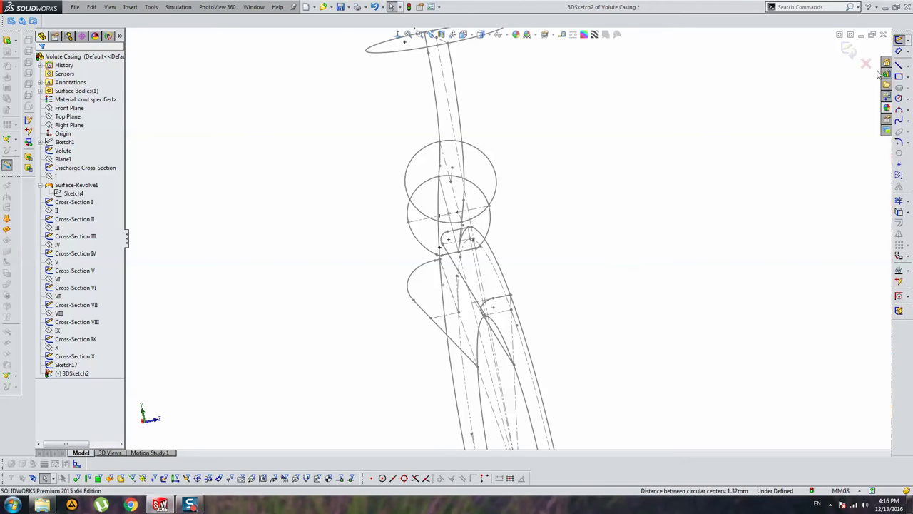
middle_click_drag(622, 285, 451, 234)
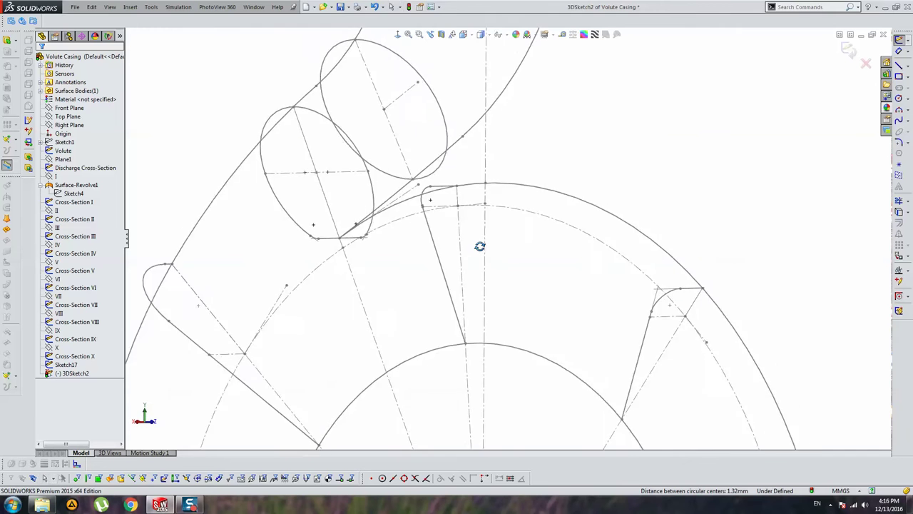
scroll(456, 230, "down", 3)
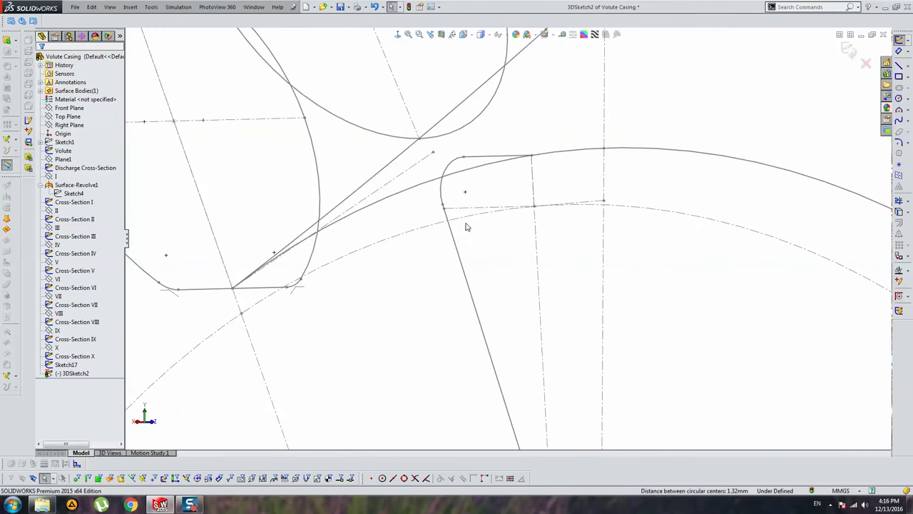
Draw another three-point arc ending on the cross-section line across the casing
left_click(899, 113)
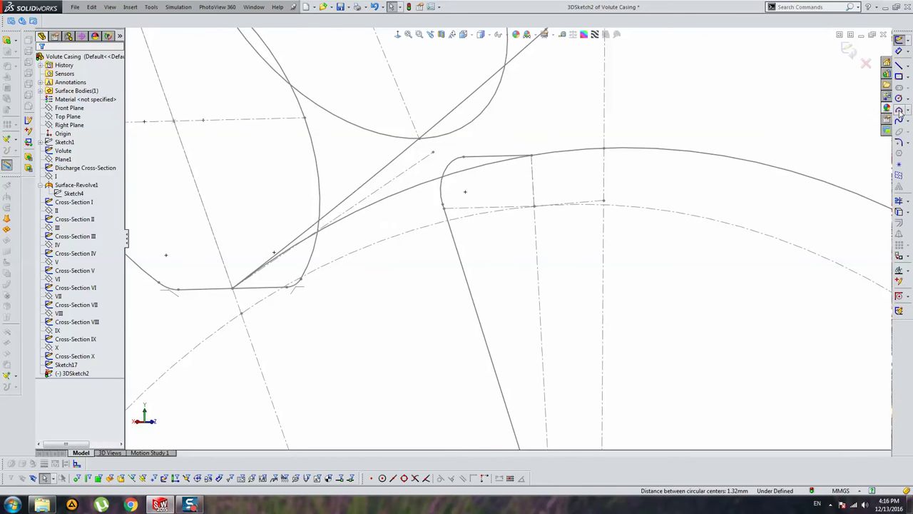
scroll(469, 216, "down", 2)
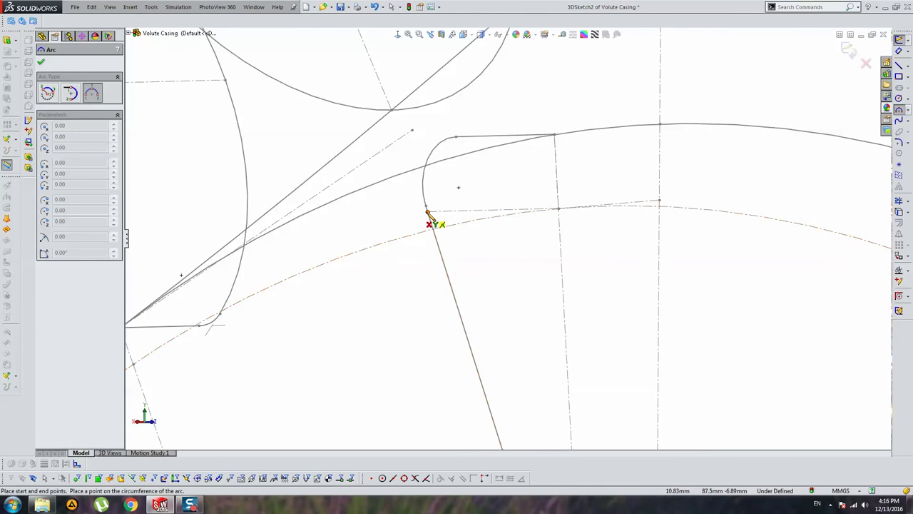
scroll(676, 451, "up", 3)
scroll(656, 418, "up", 2)
scroll(492, 267, "down", 2)
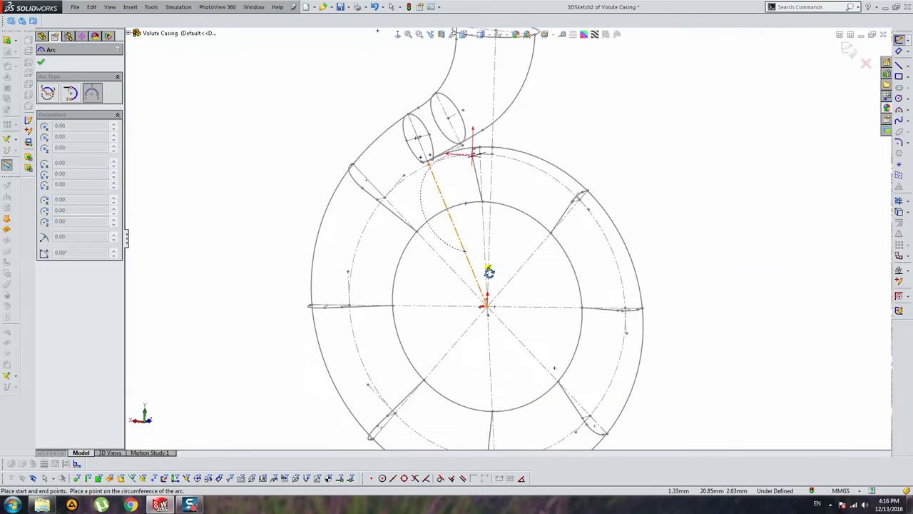
scroll(410, 203, "down", 2)
scroll(409, 202, "down", 2)
scroll(400, 218, "down", 1)
scroll(381, 226, "down", 1)
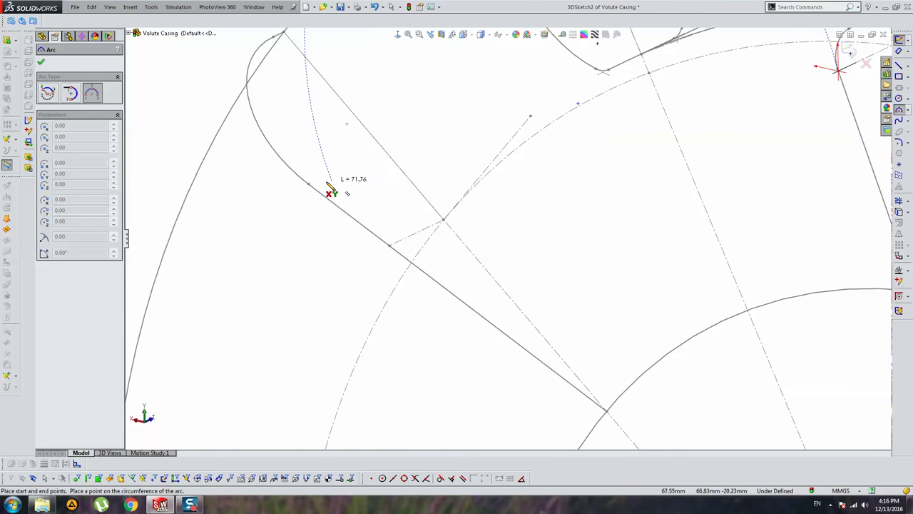
scroll(375, 201, "up", 2)
scroll(389, 228, "down", 2)
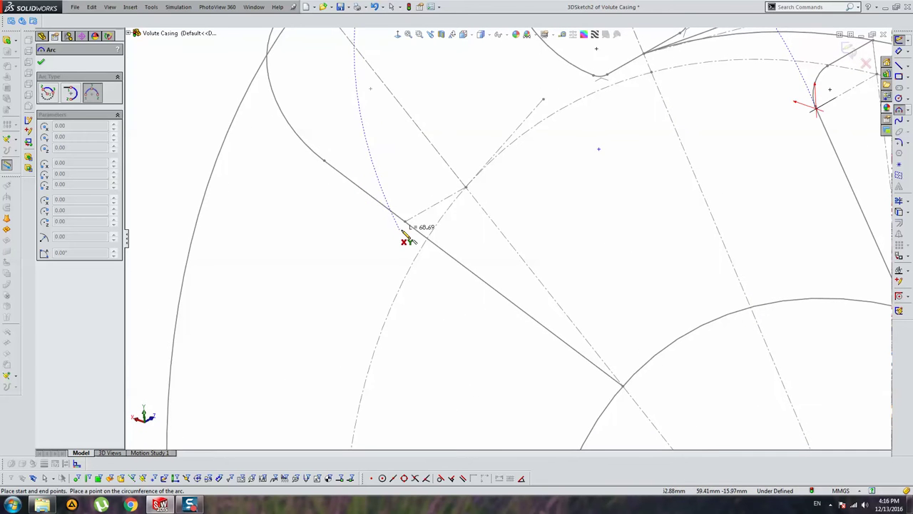
left_click(408, 227)
scroll(526, 289, "up", 3)
scroll(637, 347, "down", 1)
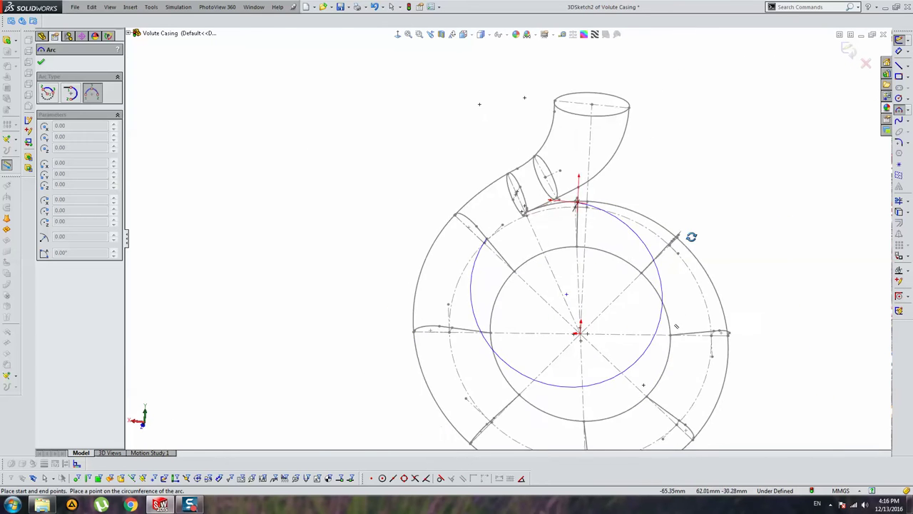
scroll(695, 335, "down", 1)
middle_click_drag(705, 350, 683, 320)
scroll(628, 324, "down", 2)
scroll(585, 314, "down", 1)
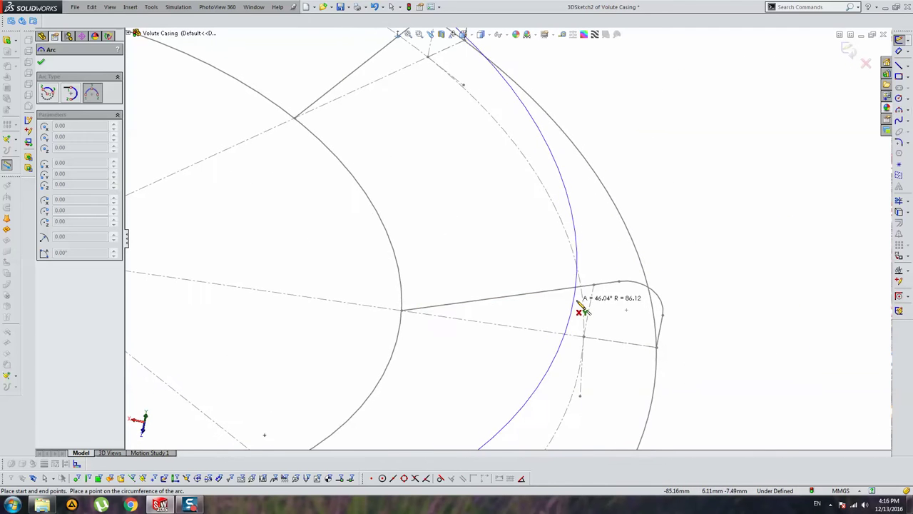
left_click(591, 286)
scroll(642, 286, "up", 3)
key("Escape")
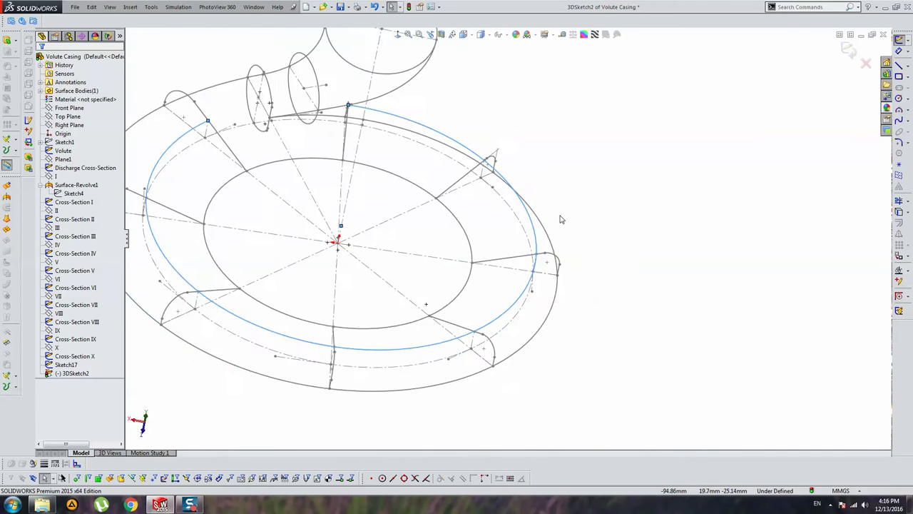
scroll(522, 263, "down", 3)
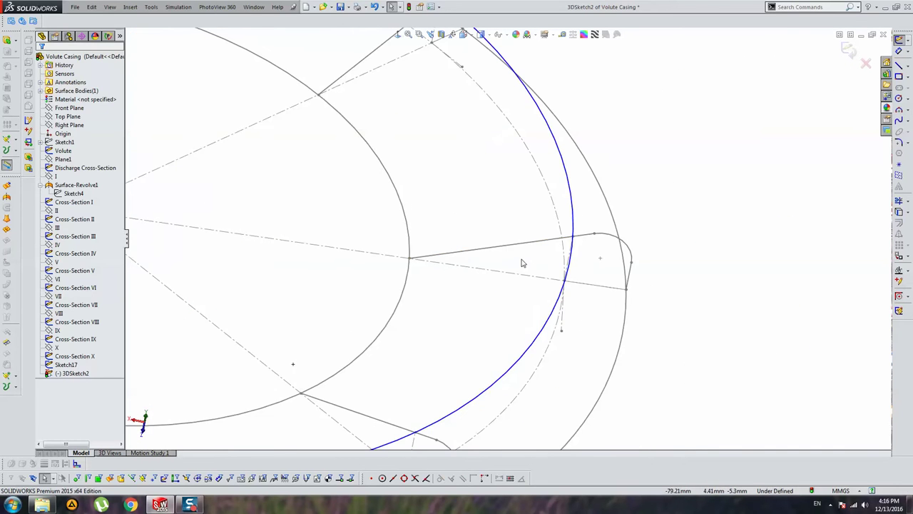
Make the arc's end coincident with the Cross-Section III endpoint
left_click(570, 226)
left_click(572, 235, "ctrl")
left_click(63, 226)
key("Escape")
scroll(499, 271, "up", 3)
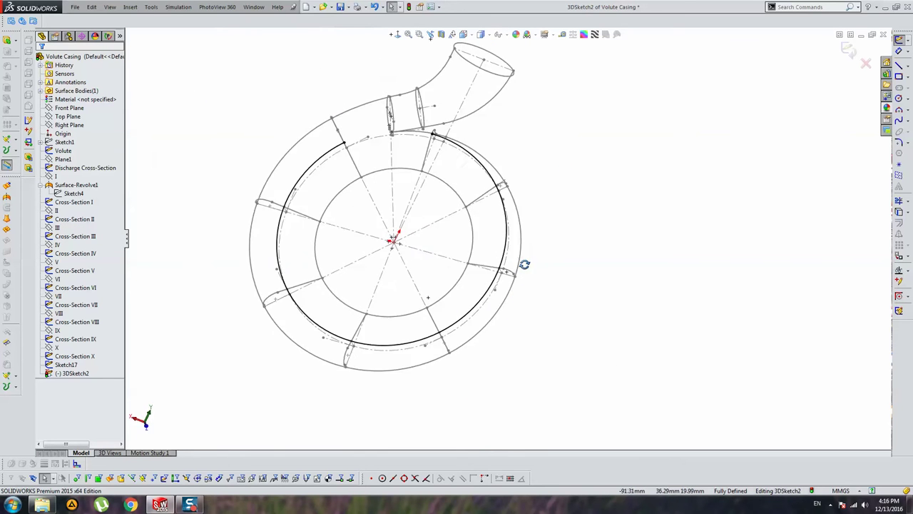
Orbit the casing to review the fully defined ring sketch from several angles
middle_click_drag(526, 261, 327, 231)
scroll(317, 191, "down", 2)
mouse_move(322, 313)
middle_mouse_down()
mouse_move(326, 233)
mouse_move(319, 345)
middle_mouse_up()
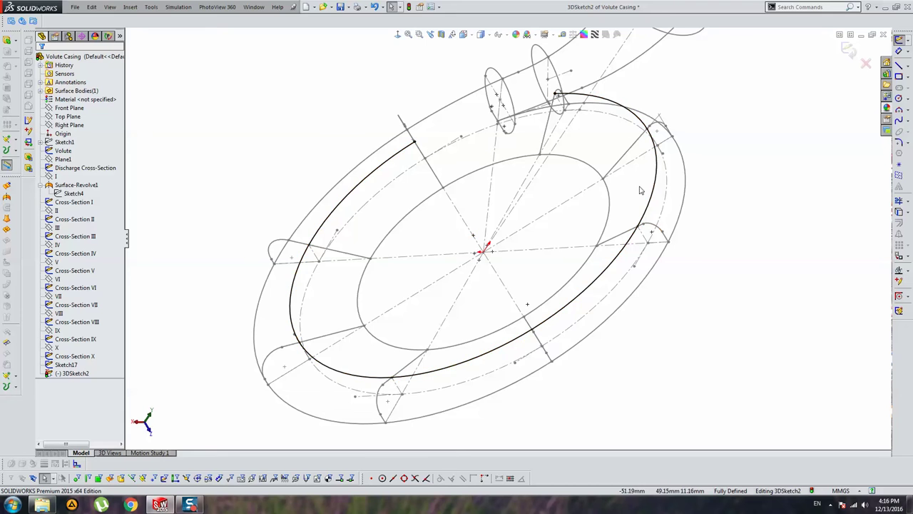
mouse_move(573, 108)
middle_mouse_down()
mouse_move(649, 67)
mouse_move(607, 61)
mouse_move(581, 74)
mouse_move(597, 73)
mouse_move(502, 231)
middle_mouse_up()
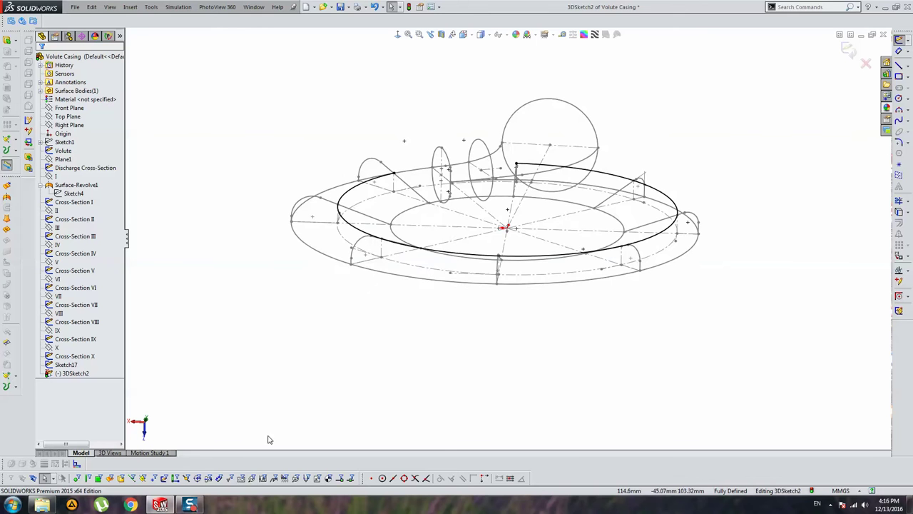
mouse_move(450, 283)
middle_mouse_down()
mouse_move(459, 257)
mouse_move(479, 252)
mouse_move(535, 269)
mouse_move(518, 246)
mouse_move(530, 309)
middle_mouse_up()
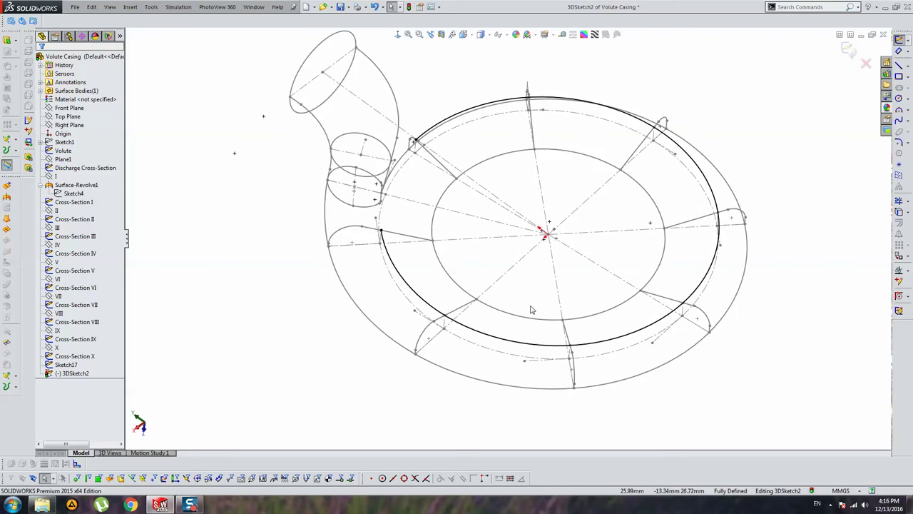
middle_click_drag(529, 266, 542, 135)
scroll(407, 230, "down", 3)
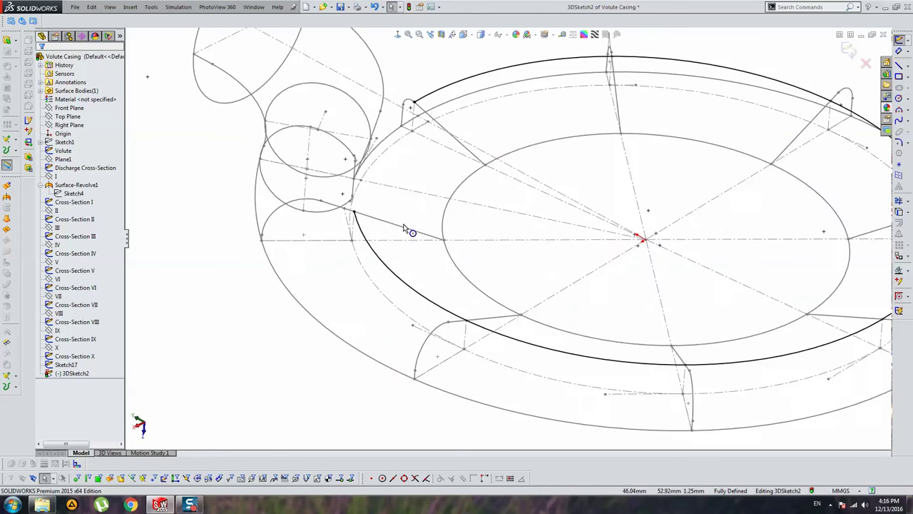
mouse_move(407, 230)
middle_mouse_down()
mouse_move(393, 191)
mouse_move(360, 206)
mouse_move(347, 199)
middle_mouse_up()
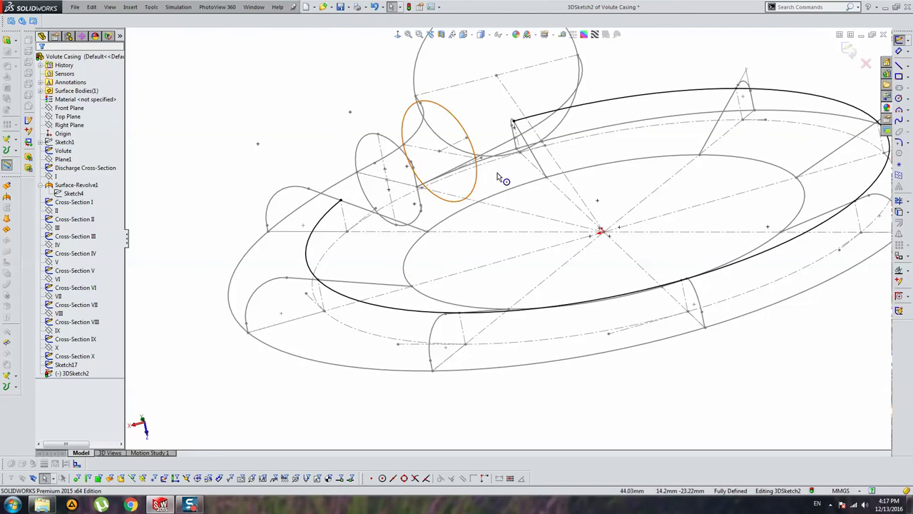
mouse_move(500, 179)
middle_mouse_down()
mouse_move(564, 187)
mouse_move(848, 42)
middle_mouse_up()
Exit the 3D sketch and reopen 3DSketch2 for editing
left_click(847, 50)
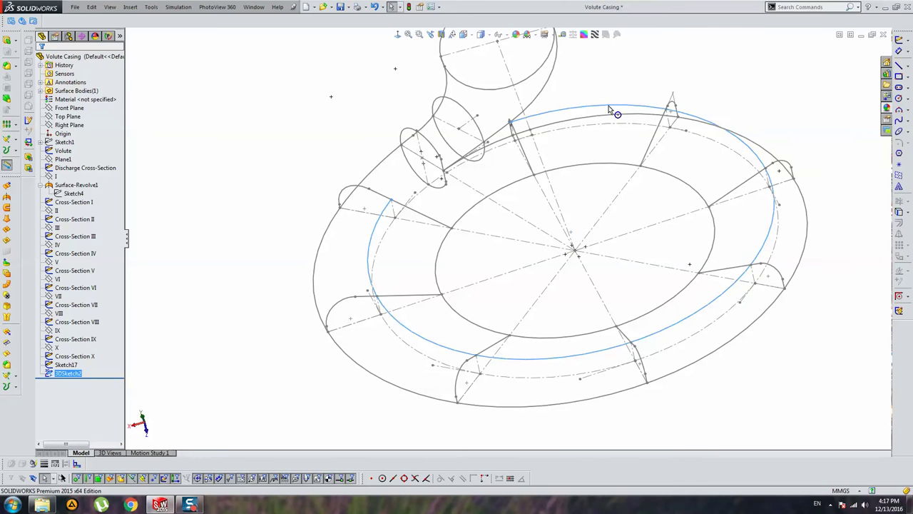
double_click(574, 112)
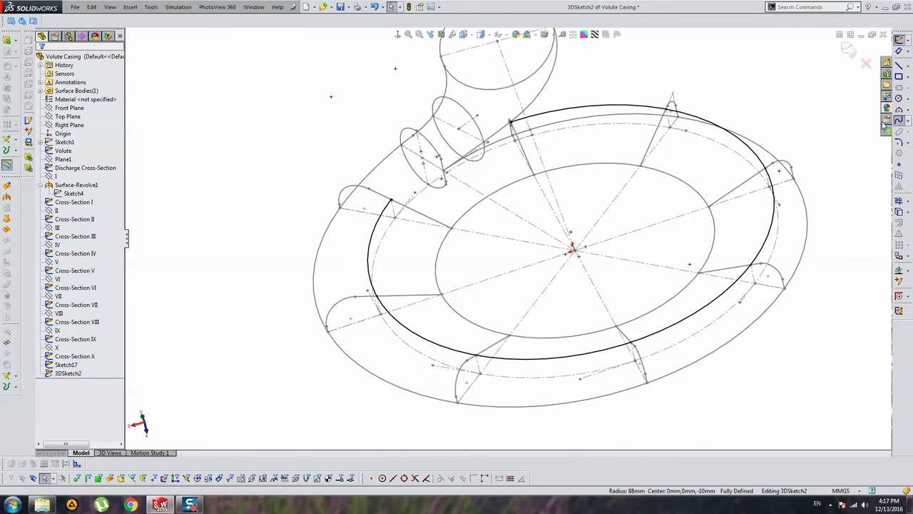
scroll(598, 115, "down", 2)
scroll(598, 115, "down", 5)
scroll(597, 115, "down", 3)
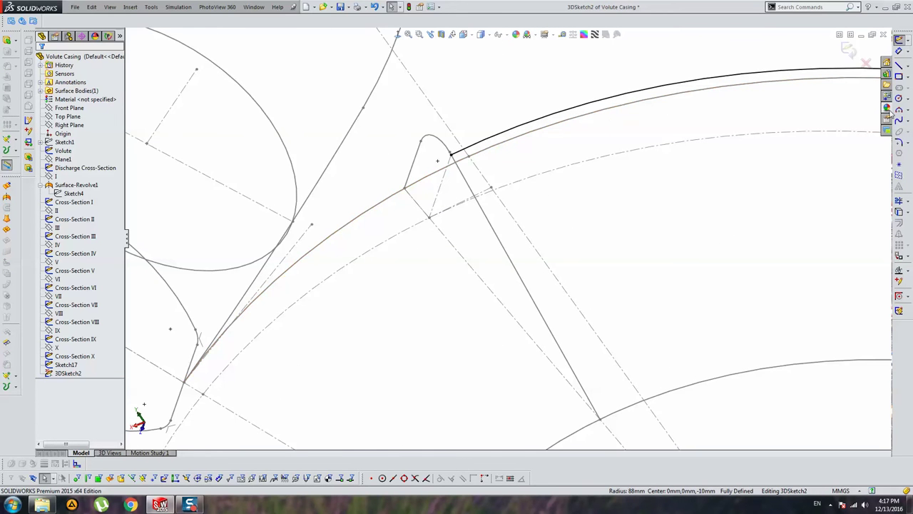
scroll(483, 162, "down", 4)
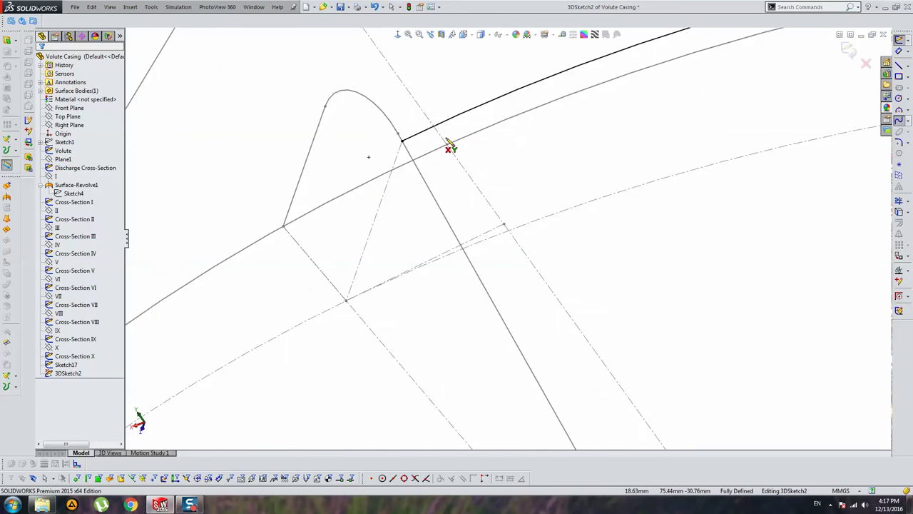
Draw a spline from the ring curve's endpoint looping around the volute through the profiles
left_click(400, 140)
mouse_move(438, 184)
middle_mouse_down()
mouse_move(663, 250)
mouse_move(617, 249)
middle_mouse_up()
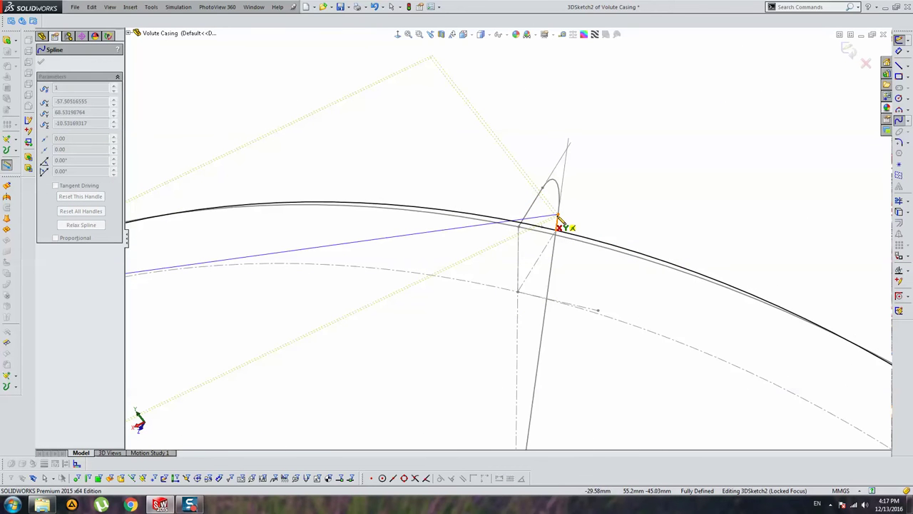
scroll(712, 266, "up", 3)
middle_click_drag(663, 316, 681, 285)
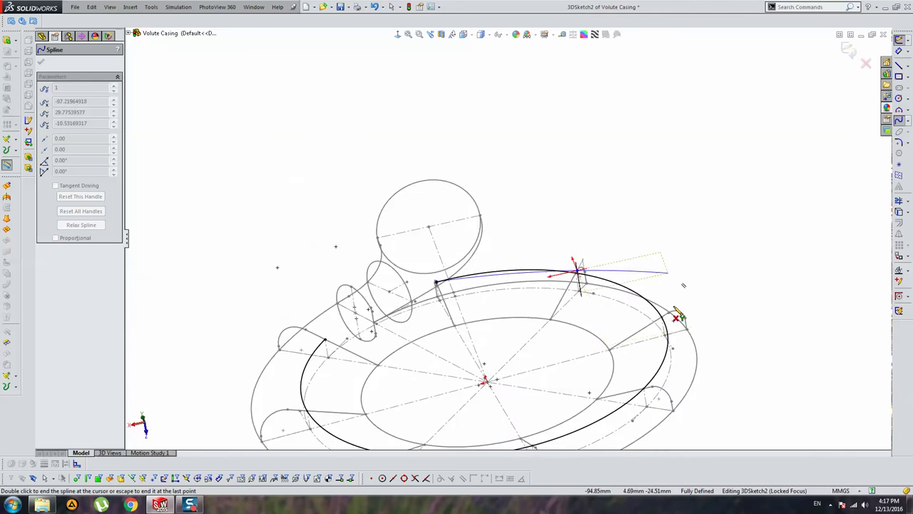
scroll(587, 308, "down", 4)
scroll(627, 342, "up", 3)
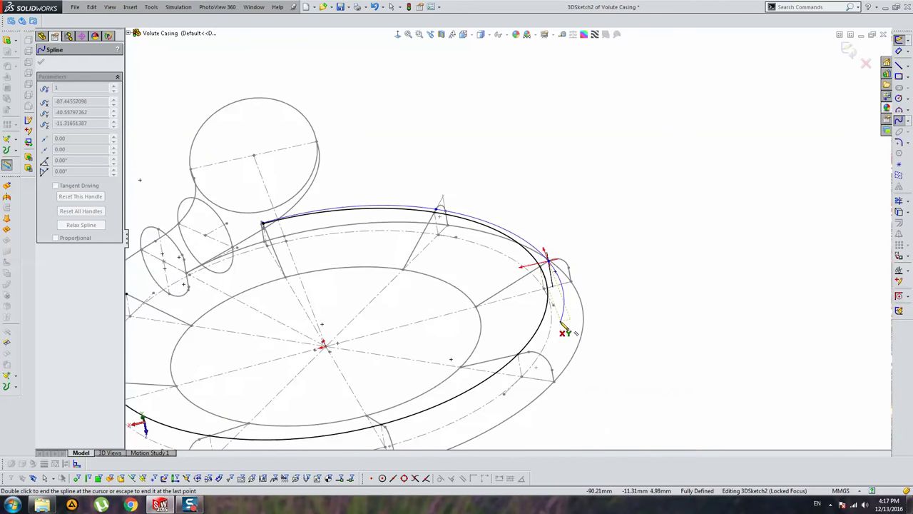
scroll(528, 326, "down", 2)
scroll(514, 325, "down", 2)
mouse_move(513, 314)
middle_mouse_down()
mouse_move(480, 359)
mouse_move(459, 306)
mouse_move(659, 386)
mouse_move(581, 303)
mouse_move(480, 340)
mouse_move(415, 285)
mouse_move(584, 299)
mouse_move(607, 350)
mouse_move(542, 310)
mouse_move(502, 315)
mouse_move(384, 288)
mouse_move(177, 223)
mouse_move(231, 224)
mouse_move(327, 122)
mouse_move(299, 77)
mouse_move(399, 154)
mouse_move(422, 147)
middle_mouse_up()
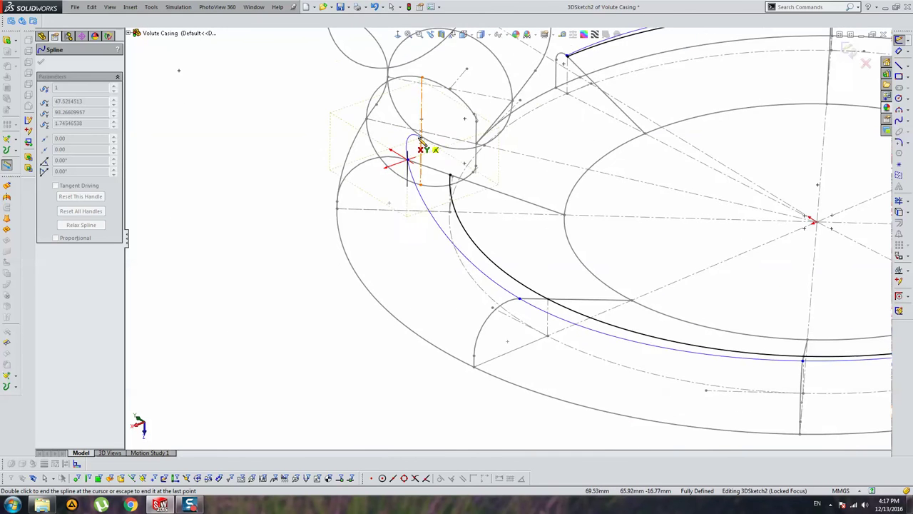
key("Escape")
mouse_move(510, 220)
middle_mouse_down()
mouse_move(578, 293)
mouse_move(522, 289)
mouse_move(510, 271)
mouse_move(522, 134)
middle_mouse_up()
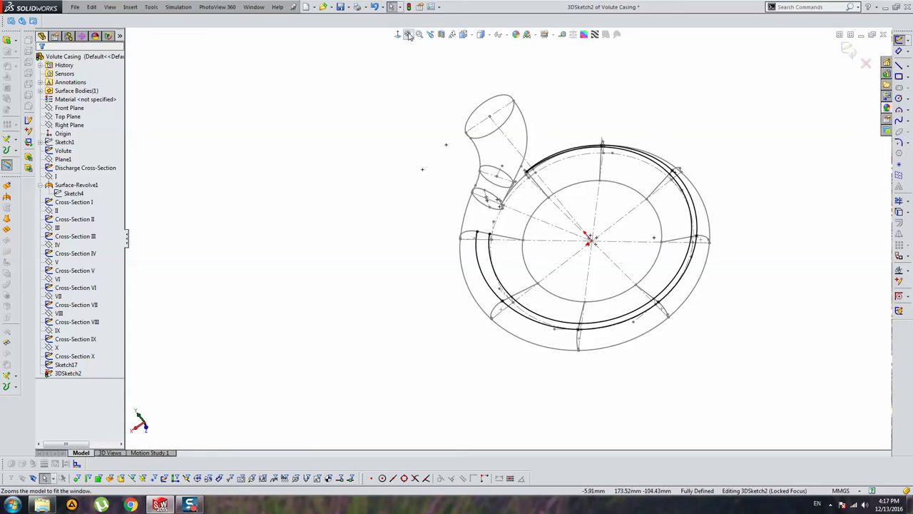
Check the 3DSketch2 curves from Normal To and tilted views, then start a Lofted Surface
left_click(398, 34)
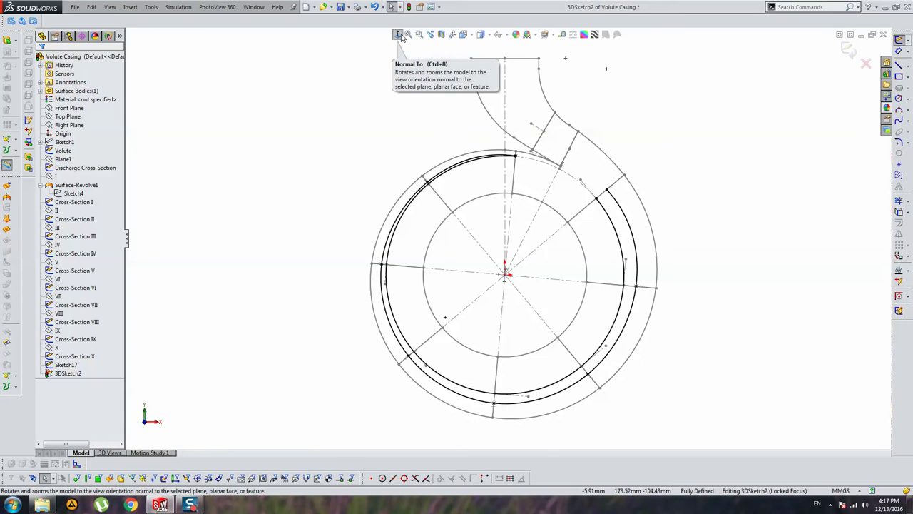
scroll(550, 248, "down", 5)
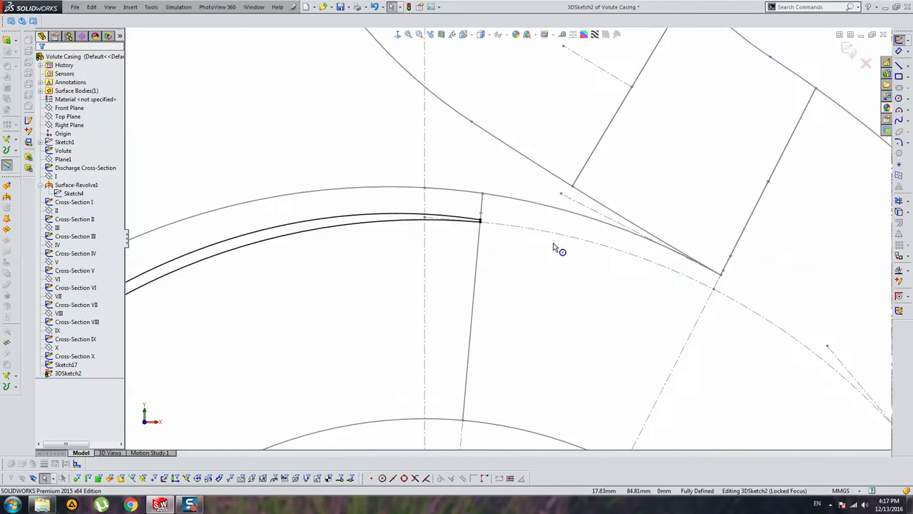
scroll(554, 242, "up", 4)
scroll(553, 249, "up", 3)
mouse_move(581, 298)
middle_mouse_down()
mouse_move(599, 98)
mouse_move(656, 189)
mouse_move(589, 238)
mouse_move(691, 194)
mouse_move(577, 271)
mouse_move(536, 267)
middle_mouse_up()
scroll(501, 270, "down", 3)
mouse_move(507, 239)
middle_mouse_down()
mouse_move(576, 189)
mouse_move(834, 64)
middle_mouse_up()
scroll(528, 214, "up", 3)
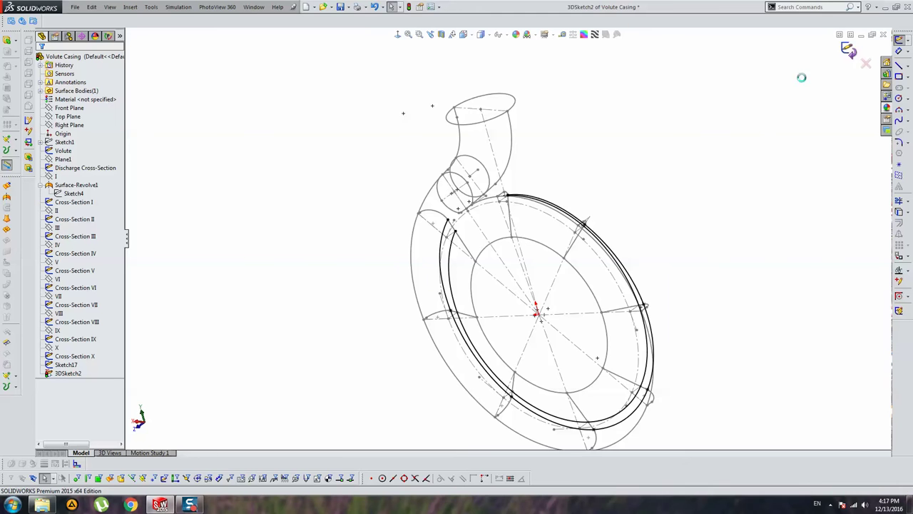
mouse_move(744, 152)
middle_mouse_down()
mouse_move(611, 218)
mouse_move(575, 198)
mouse_move(498, 235)
mouse_move(516, 230)
mouse_move(532, 224)
mouse_move(485, 224)
middle_mouse_up()
scroll(498, 236, "down", 3)
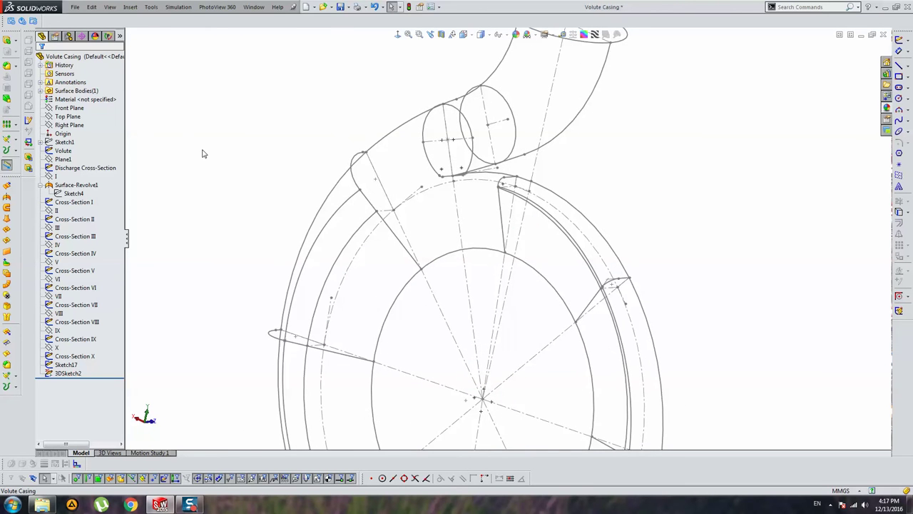
left_click(7, 219)
Pick Cross-Sections I, II and III as the first loft profiles
scroll(502, 185, "down", 3)
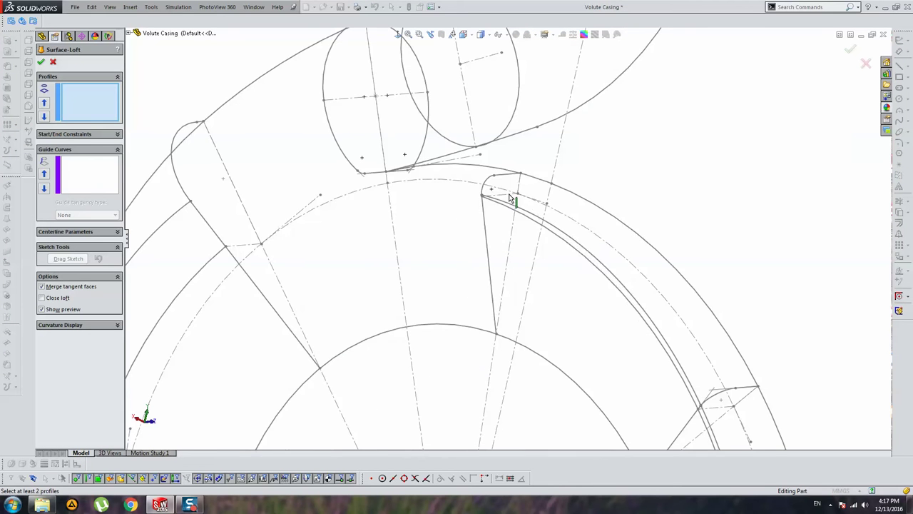
left_click(510, 179)
scroll(634, 236, "up", 5)
scroll(498, 262, "down", 5)
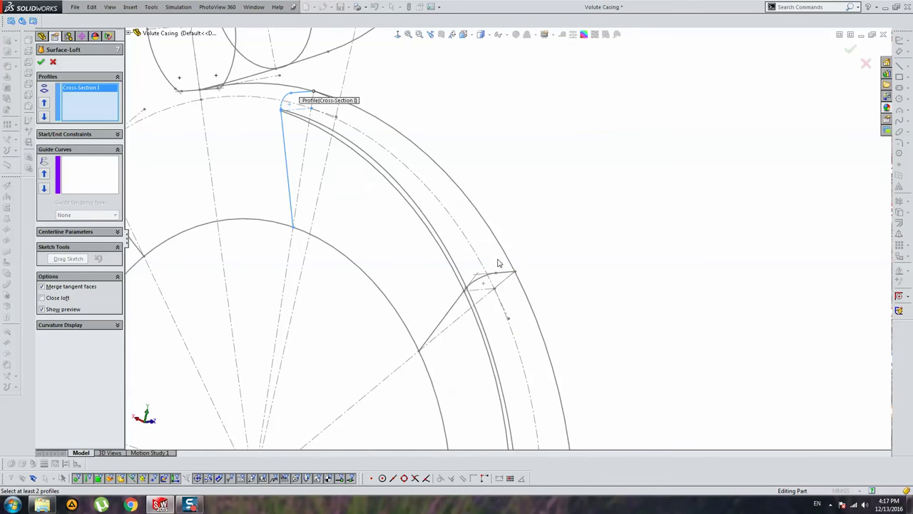
left_click(508, 277)
scroll(526, 245, "up", 5)
scroll(530, 353, "down", 5)
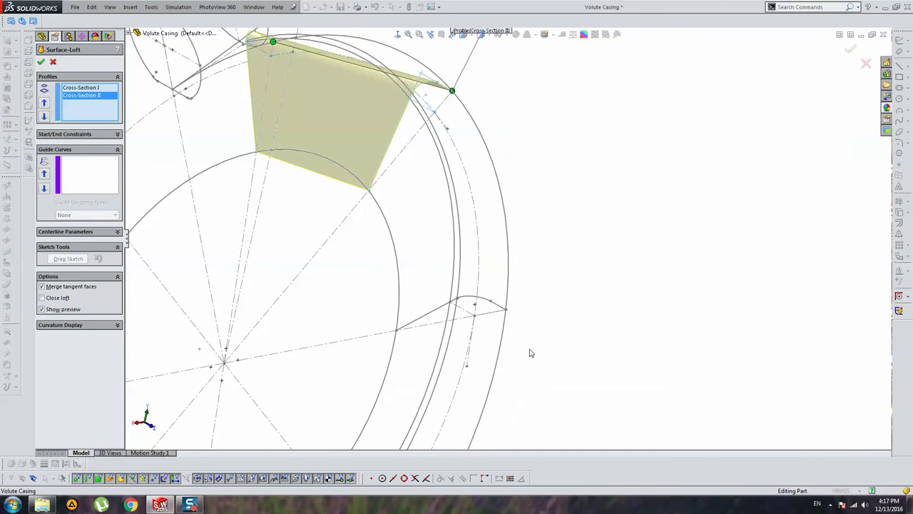
left_click(500, 309)
scroll(533, 245, "up", 5)
scroll(542, 214, "down", 5)
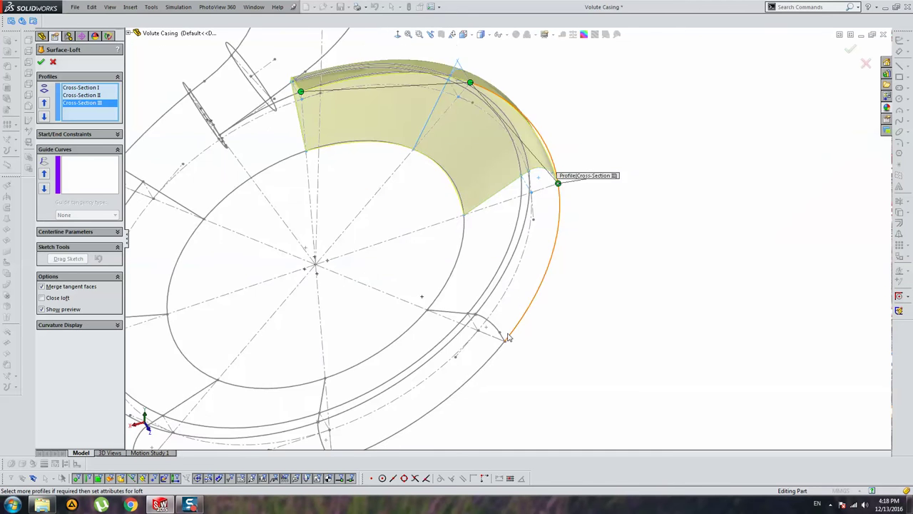
Add Cross-Sections V, VI, VII and VIII as profiles and view the shell preview
middle_click_drag(498, 335, 528, 314)
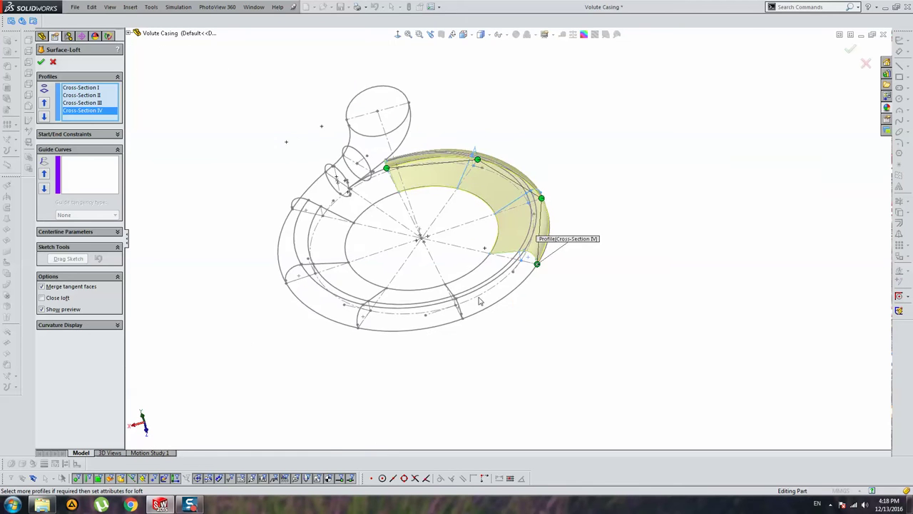
scroll(532, 308, "down", 3)
scroll(537, 306, "down", 3)
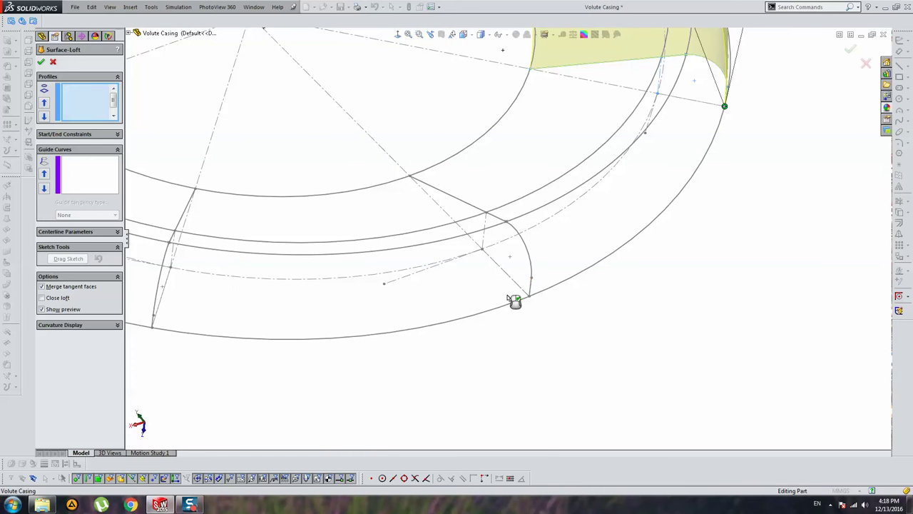
left_click(515, 301)
scroll(367, 271, "up", 5)
scroll(339, 288, "down", 5)
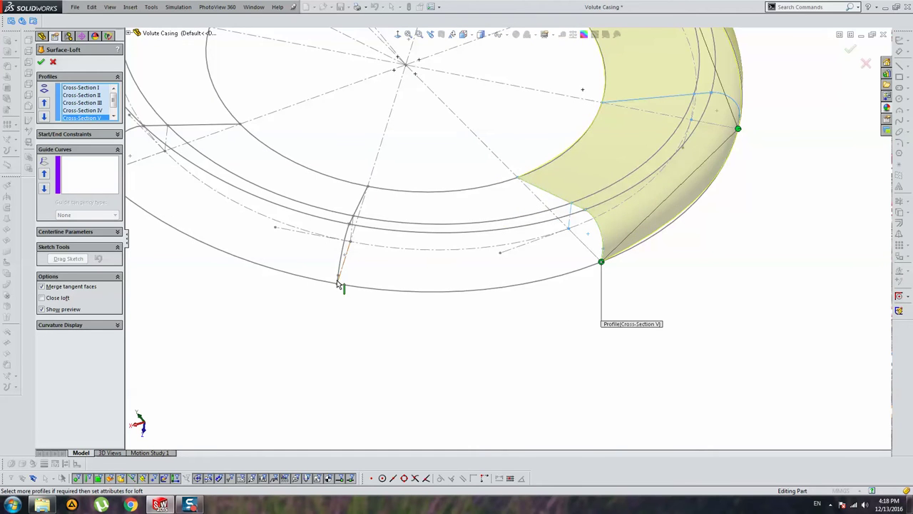
middle_click_drag(337, 280, 378, 273)
scroll(498, 271, "down", 3)
left_click(498, 269)
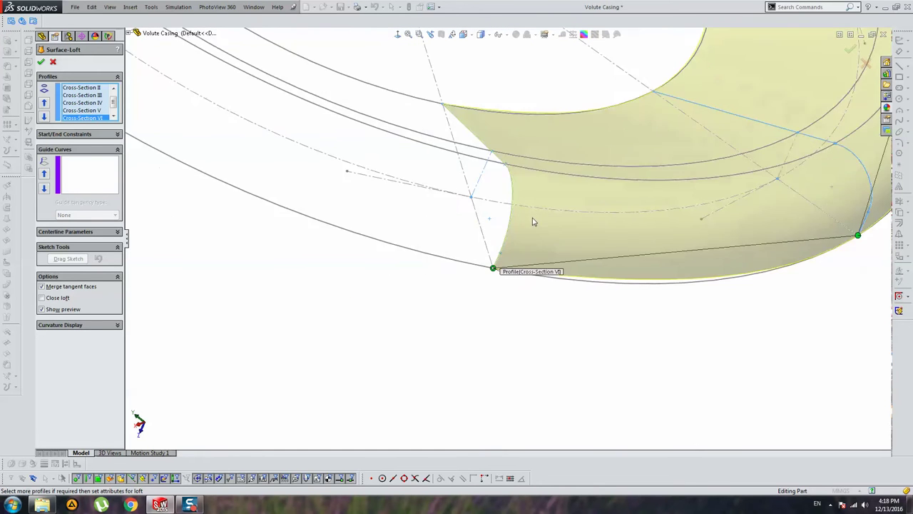
scroll(321, 171, "up", 2)
scroll(321, 171, "down", 3)
scroll(321, 171, "down", 2)
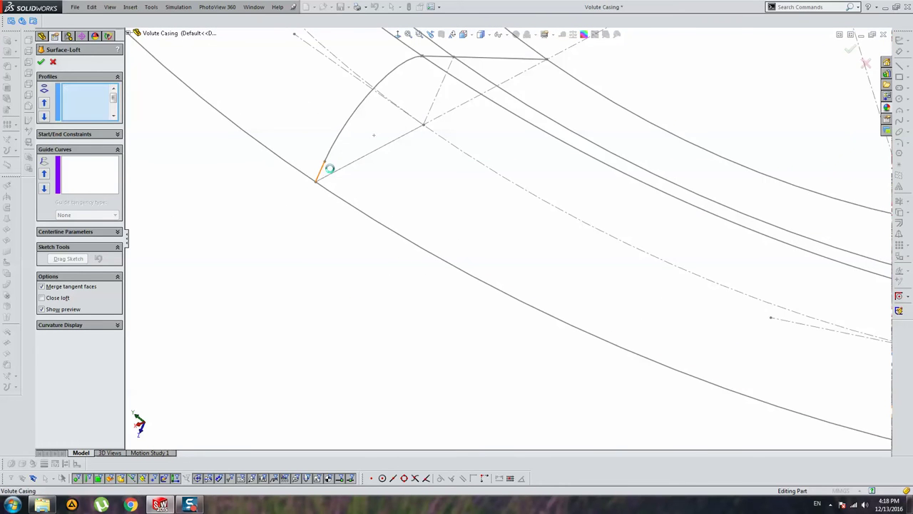
left_click(328, 169)
scroll(449, 133, "up", 3)
scroll(414, 200, "down", 2)
scroll(463, 236, "down", 2)
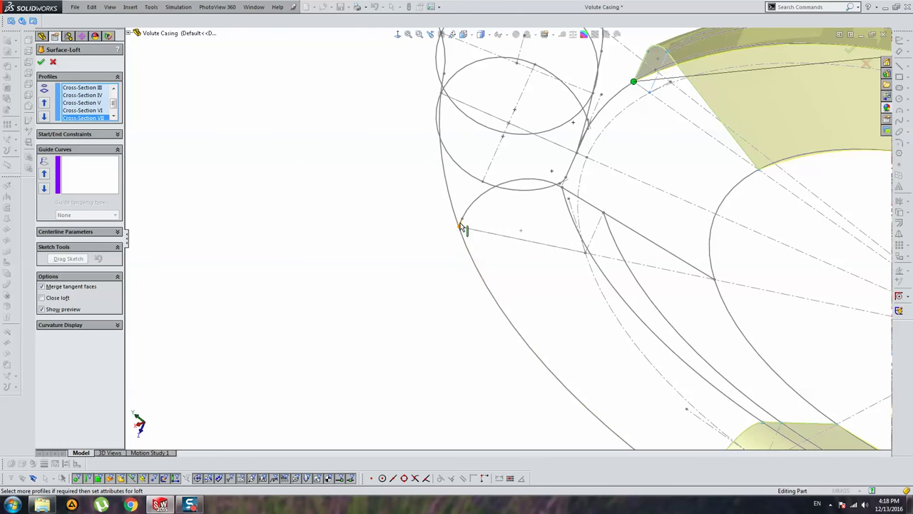
left_click(459, 222)
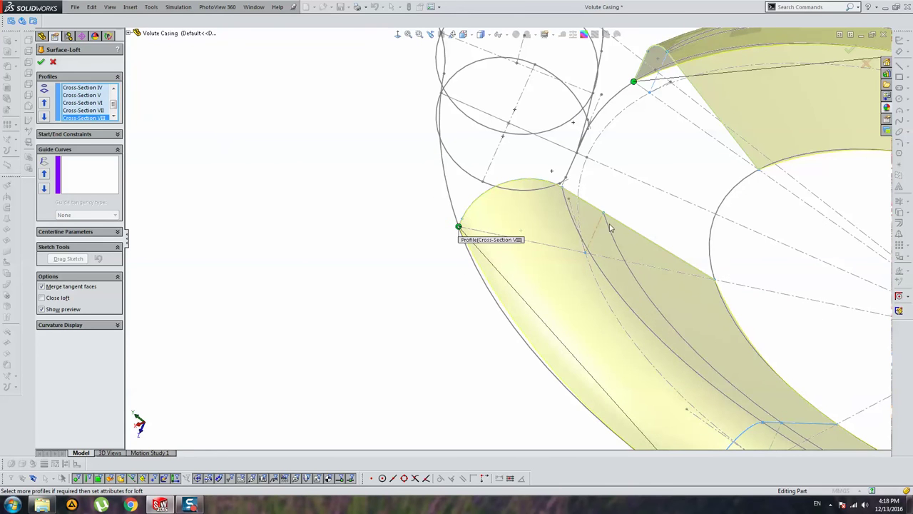
scroll(610, 227, "up", 3)
middle_click_drag(610, 227, 576, 351)
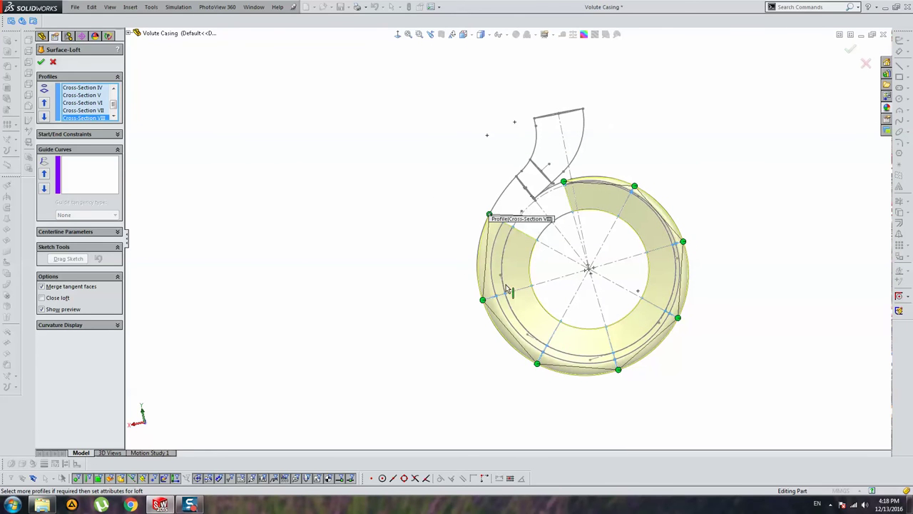
Activate the Guide Curves selection box of the surface loft
left_click(97, 165)
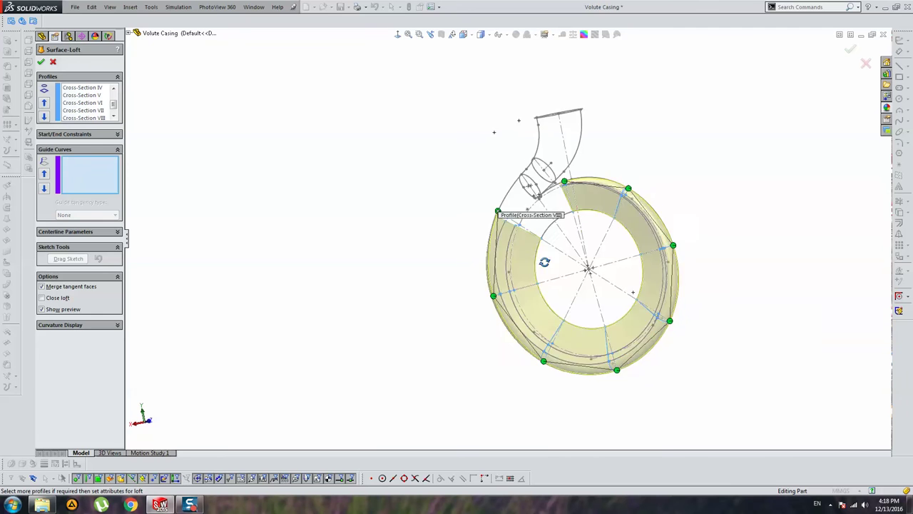
scroll(544, 198, "down", 3)
scroll(544, 197, "down", 3)
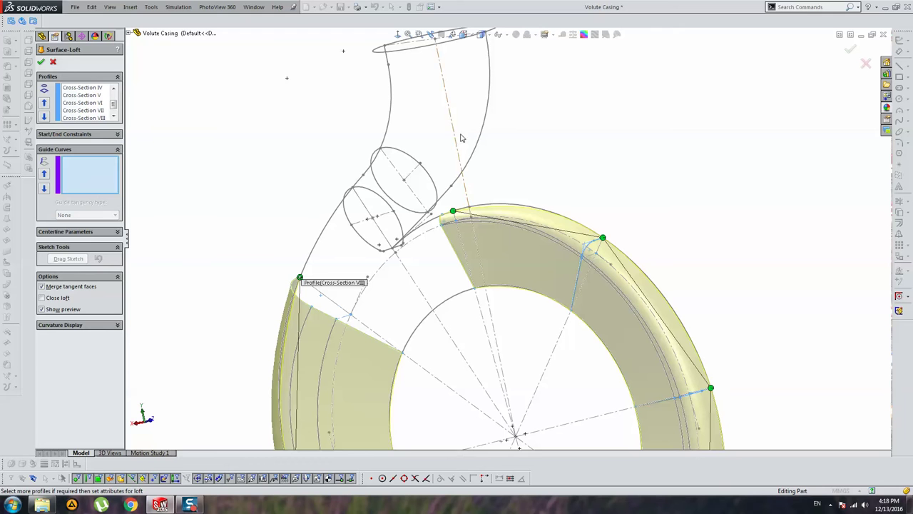
Group the top arc and outer rim edge via SelectionManager as guide curve Open Group<1>
right_click(554, 136)
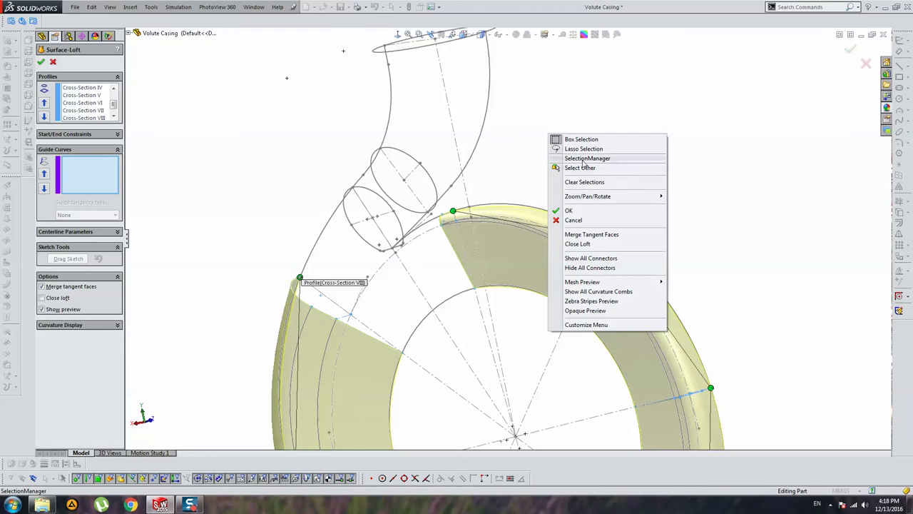
right_click(576, 107)
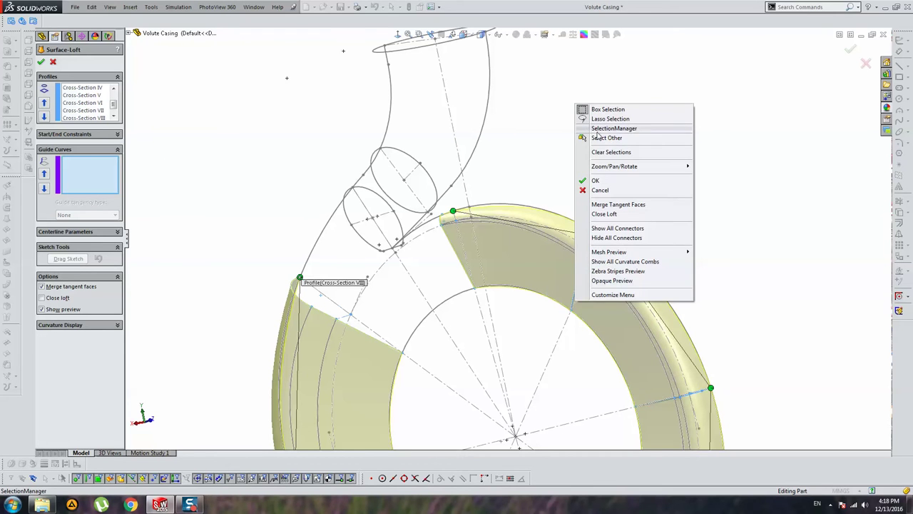
left_click(599, 129)
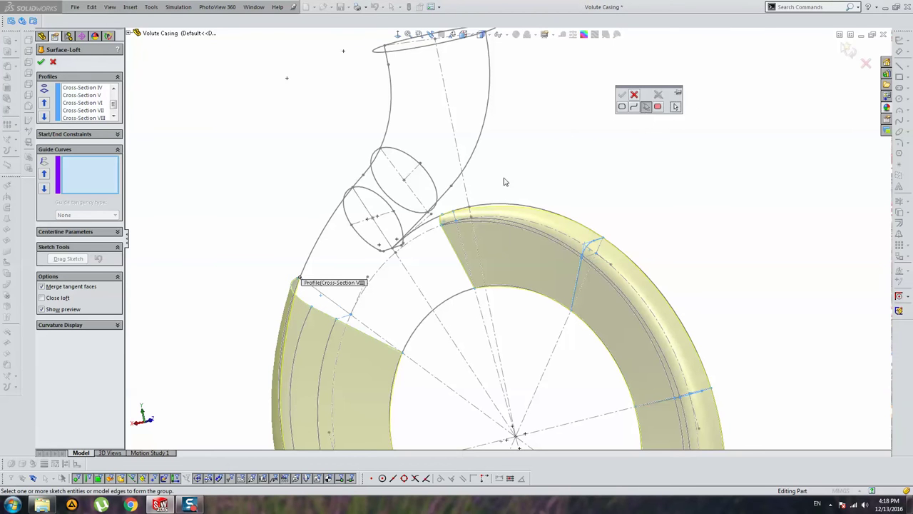
left_click(491, 209)
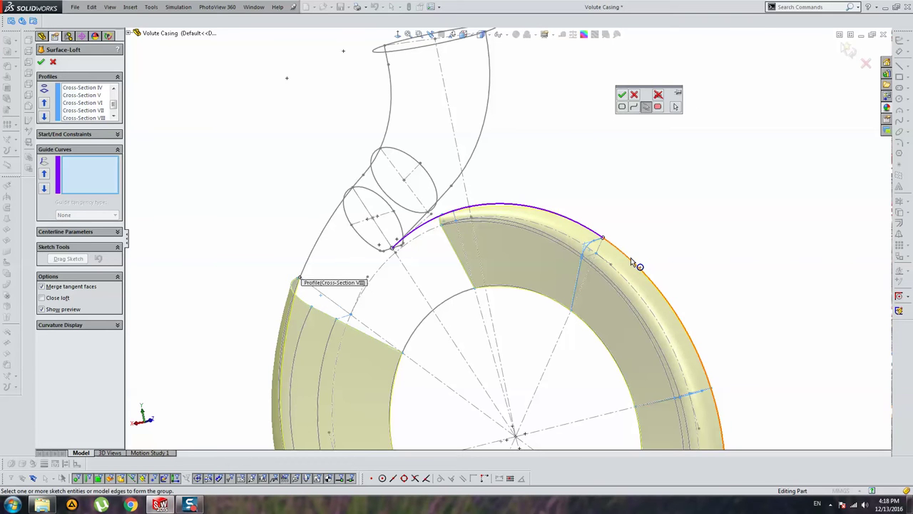
left_click(631, 261)
scroll(670, 314, "up", 3)
scroll(562, 374, "down", 3)
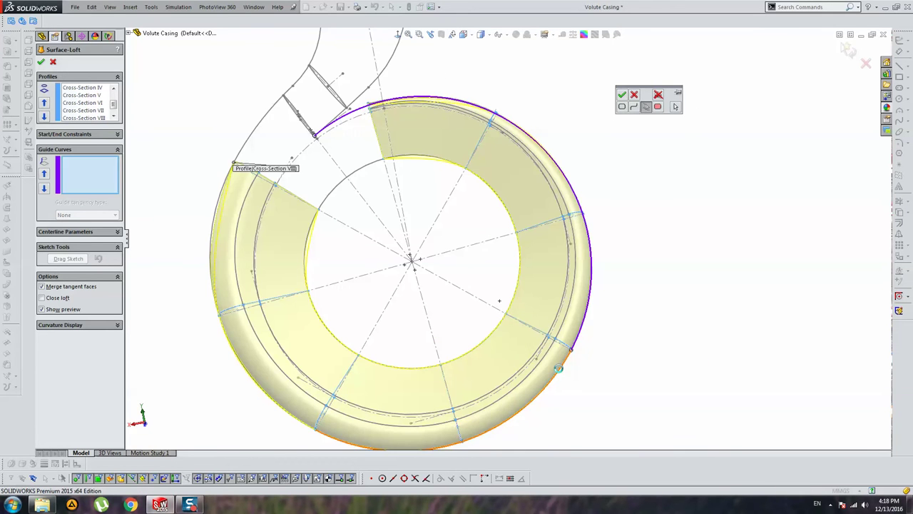
scroll(343, 314, "up", 2)
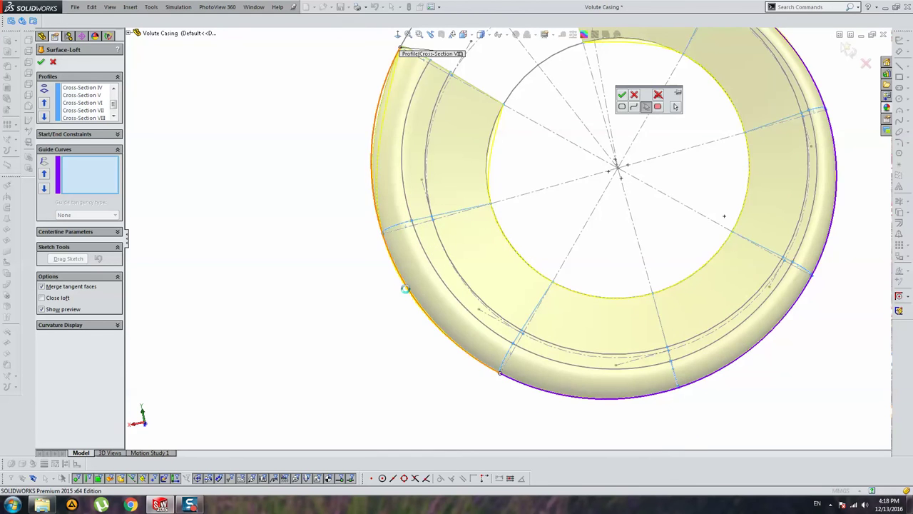
scroll(421, 264, "up", 3)
scroll(501, 139, "down", 3)
mouse_move(502, 139)
middle_mouse_down()
mouse_move(514, 122)
mouse_move(518, 231)
middle_mouse_up()
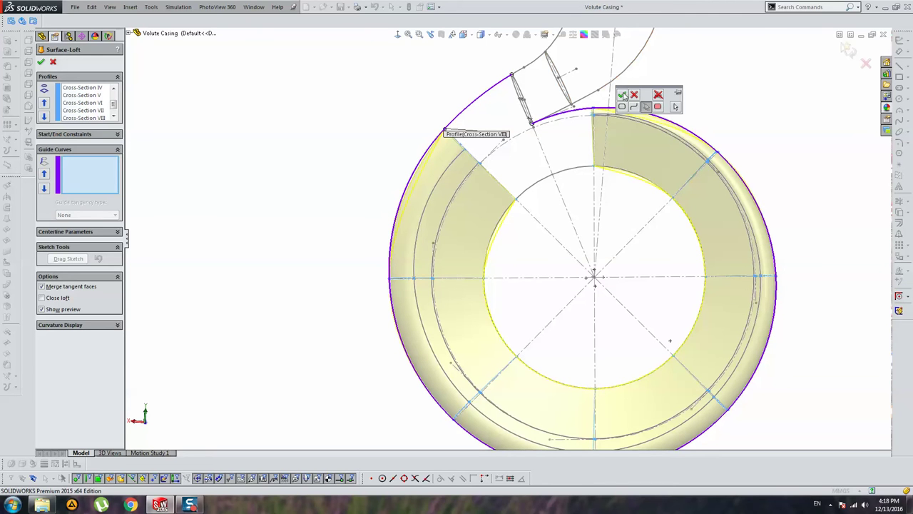
left_click(623, 96)
scroll(684, 157, "up", 3)
mouse_move(699, 147)
middle_mouse_down()
mouse_move(685, 236)
mouse_move(555, 181)
mouse_move(549, 194)
mouse_move(570, 190)
mouse_move(644, 137)
mouse_move(623, 283)
mouse_move(564, 321)
middle_mouse_up()
Add Sketch17 as a guide curve of the loft
scroll(573, 221, "down", 3)
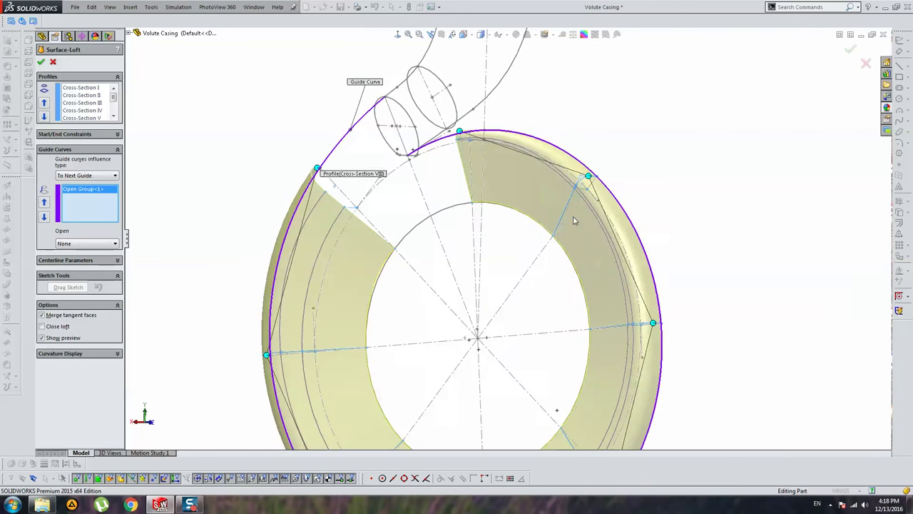
mouse_move(574, 220)
middle_mouse_down()
mouse_move(621, 207)
mouse_move(611, 204)
middle_mouse_up()
scroll(484, 301, "down", 3)
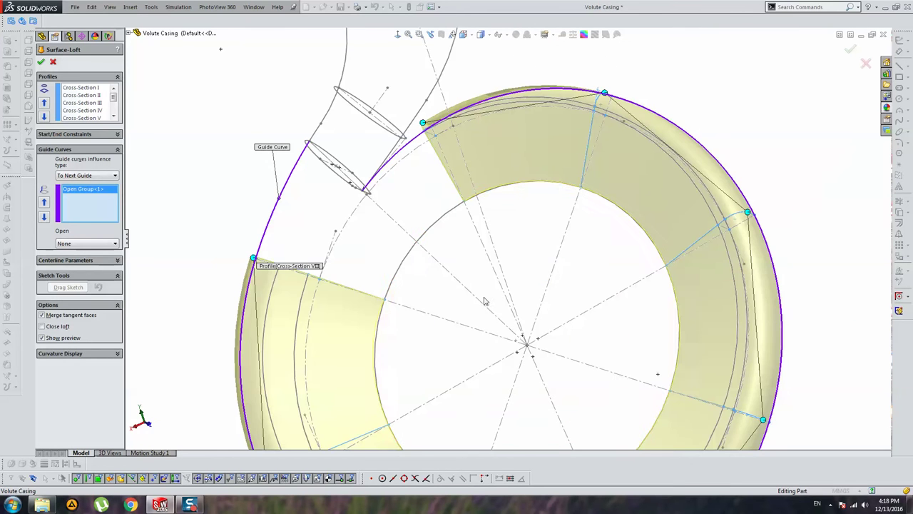
left_click(453, 212)
scroll(456, 212, "up", 3)
Add two more edge groups as guide curves and accept the loft as Surface-Loft5
mouse_move(456, 212)
middle_mouse_down()
mouse_move(543, 228)
mouse_move(495, 240)
middle_mouse_up()
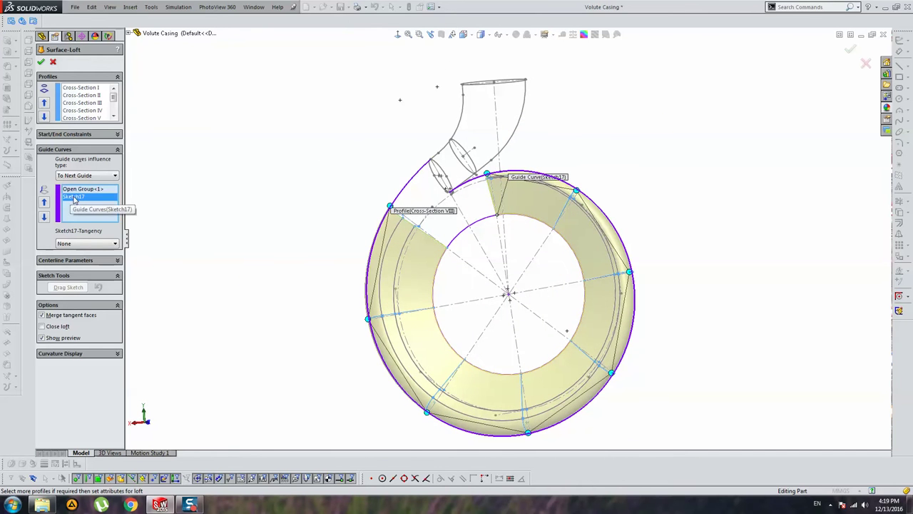
scroll(539, 197, "down", 2)
scroll(539, 196, "down", 2)
scroll(563, 214, "down", 2)
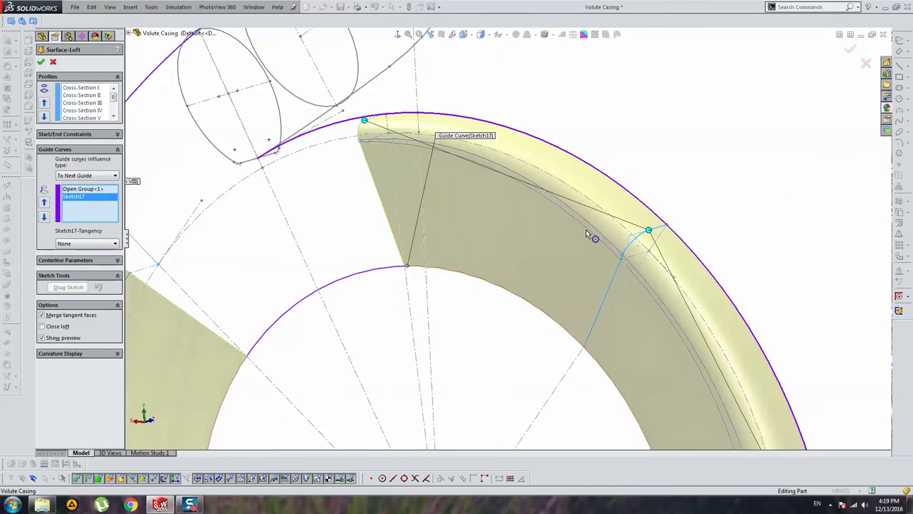
mouse_move(585, 226)
middle_mouse_down()
mouse_move(604, 224)
mouse_move(638, 176)
middle_mouse_up()
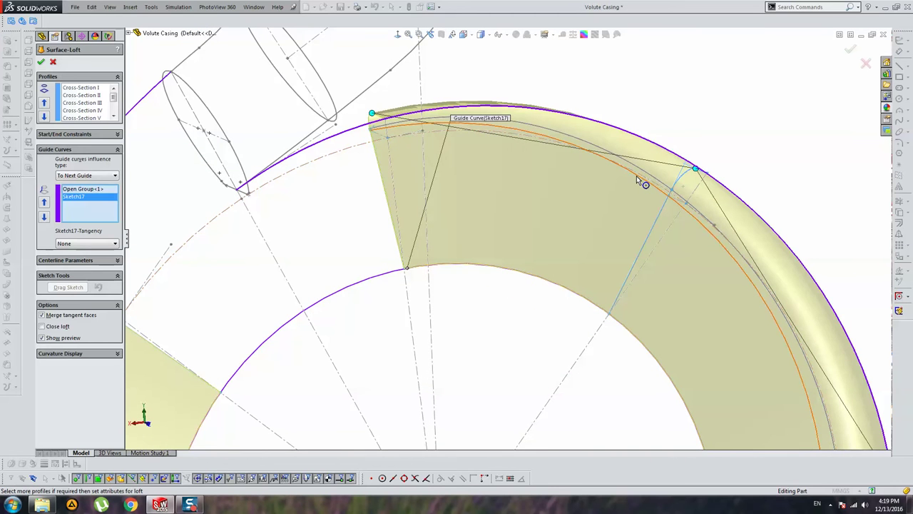
left_click(636, 176)
scroll(608, 187, "up", 2)
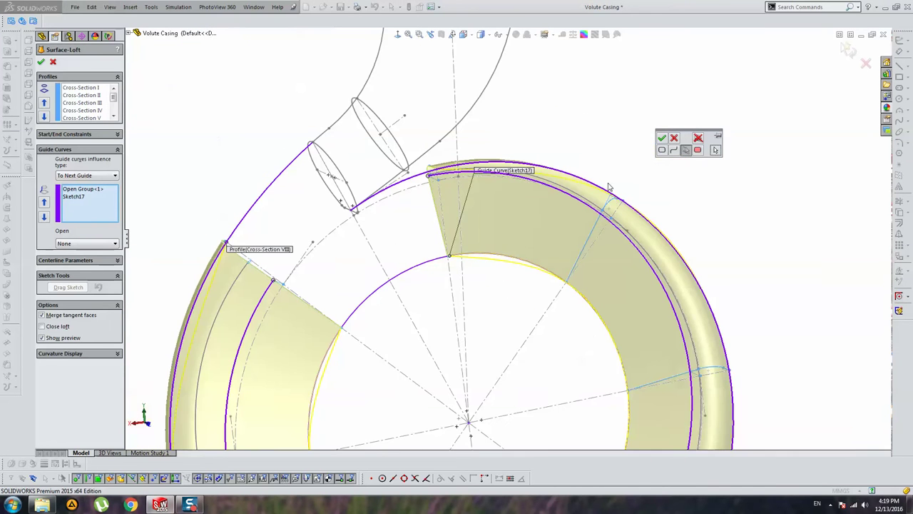
scroll(592, 204, "down", 2)
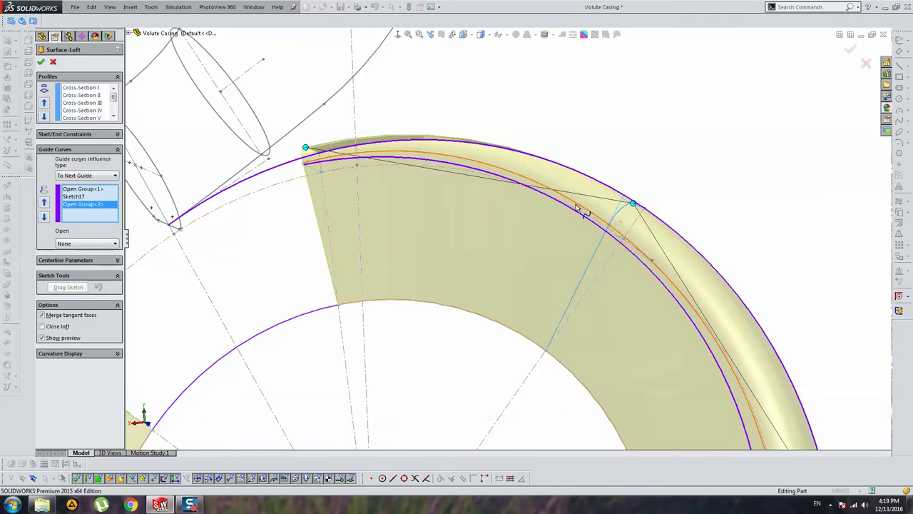
left_click(578, 207)
left_click(603, 166)
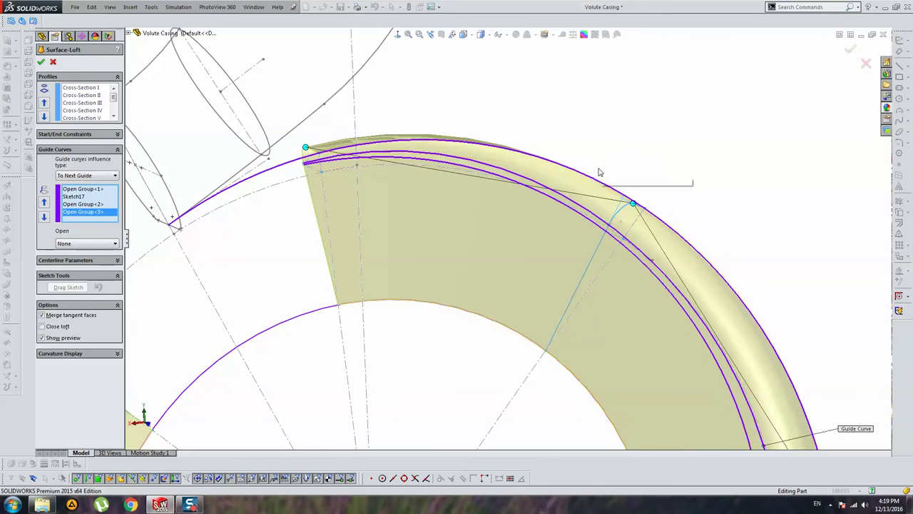
scroll(614, 210, "up", 5)
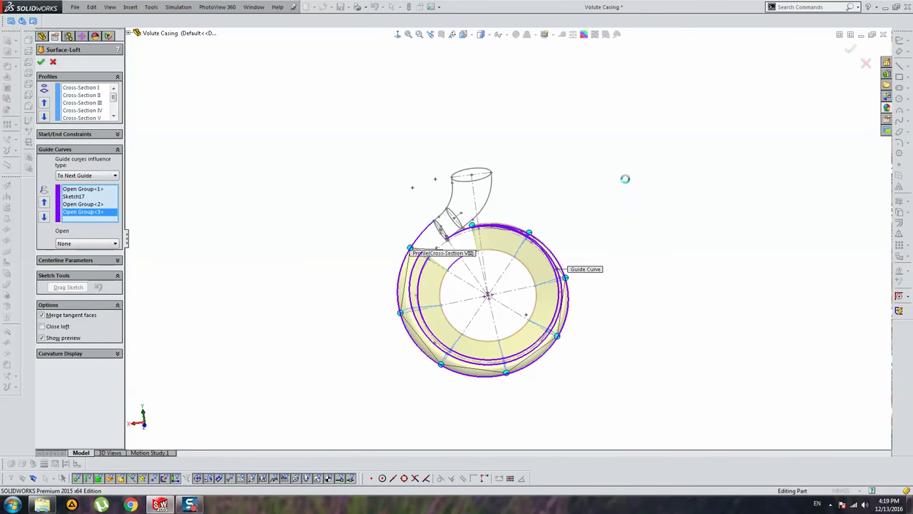
key("Return")
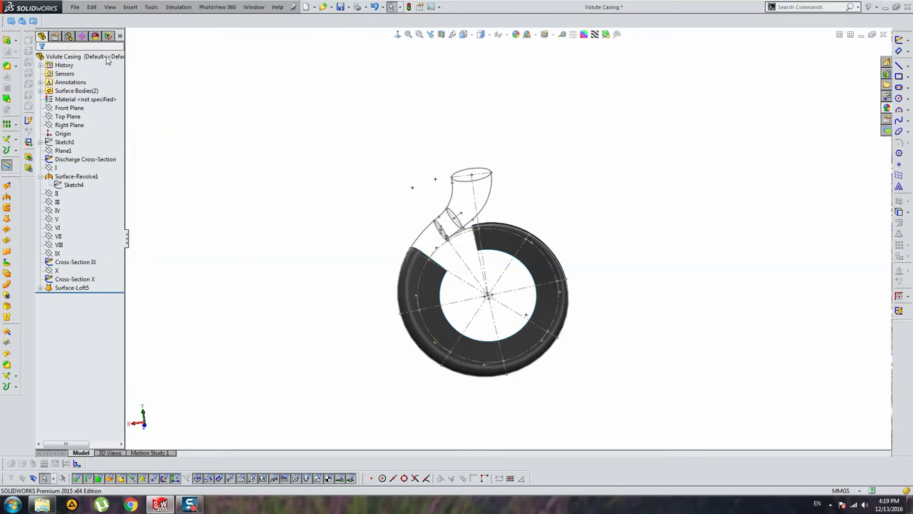
Hide all sketches via View > Sketches and orbit around the shaded Surface-Loft5 shell
left_click(110, 8)
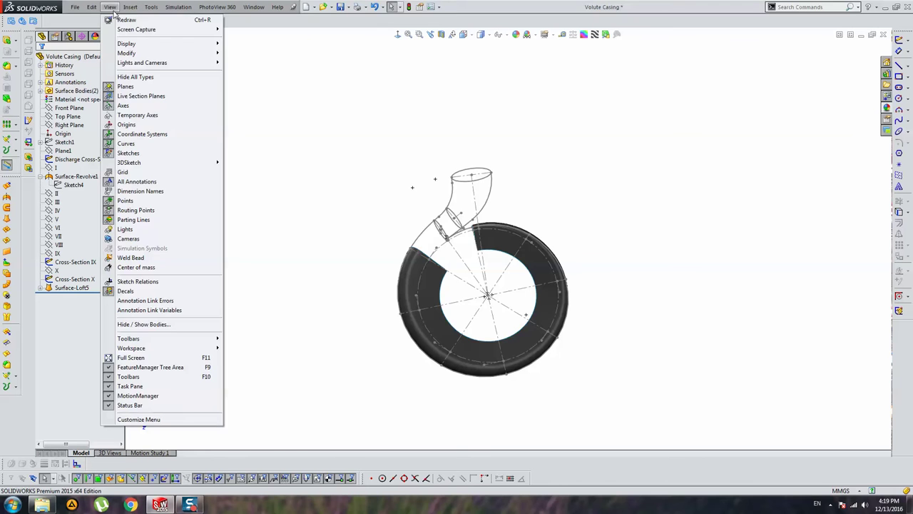
left_click(116, 153)
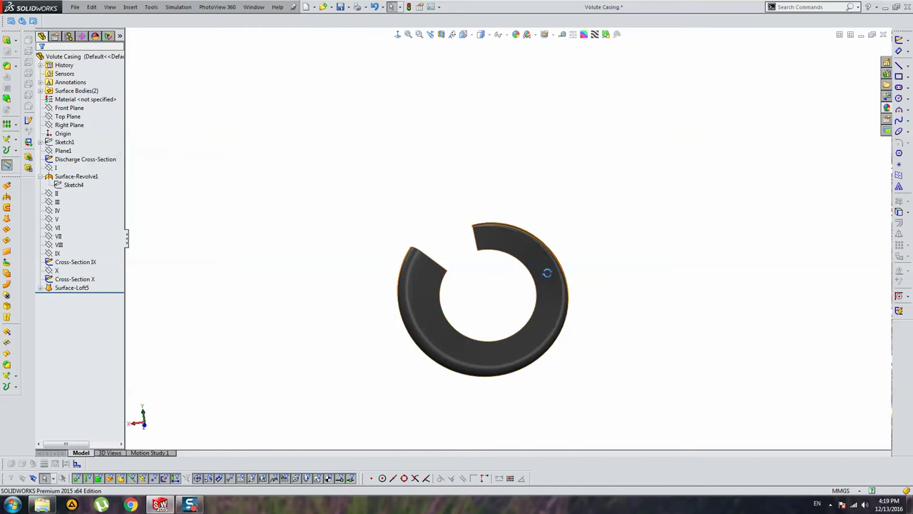
scroll(547, 273, "down", 3)
scroll(506, 236, "down", 2)
scroll(475, 255, "down", 2)
scroll(495, 265, "down", 3)
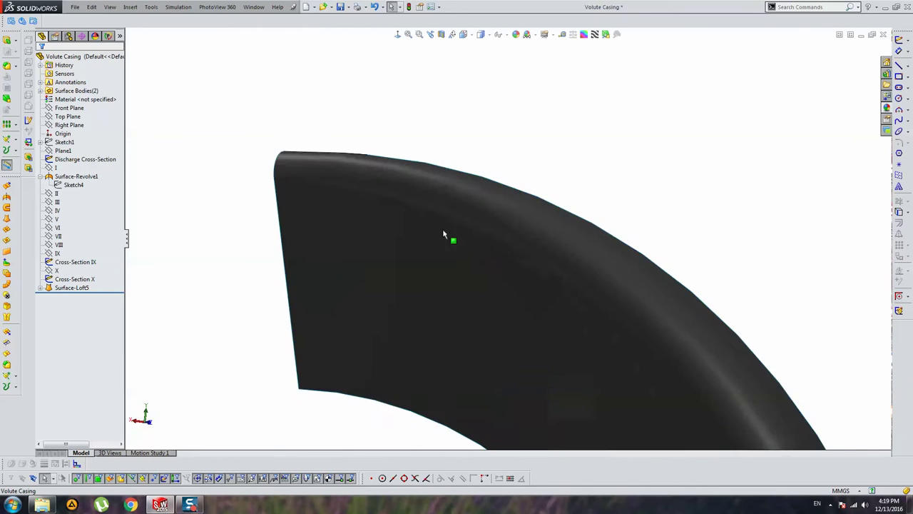
mouse_move(442, 234)
middle_mouse_down()
mouse_move(438, 169)
mouse_move(397, 152)
mouse_move(381, 178)
mouse_move(432, 152)
mouse_move(450, 167)
mouse_move(483, 245)
mouse_move(510, 195)
mouse_move(439, 207)
mouse_move(485, 192)
mouse_move(459, 265)
mouse_move(489, 234)
mouse_move(467, 261)
mouse_move(497, 328)
mouse_move(510, 336)
mouse_move(504, 279)
mouse_move(624, 385)
mouse_move(620, 403)
mouse_move(615, 60)
middle_mouse_up()
scroll(461, 248, "up", 2)
left_click(583, 36)
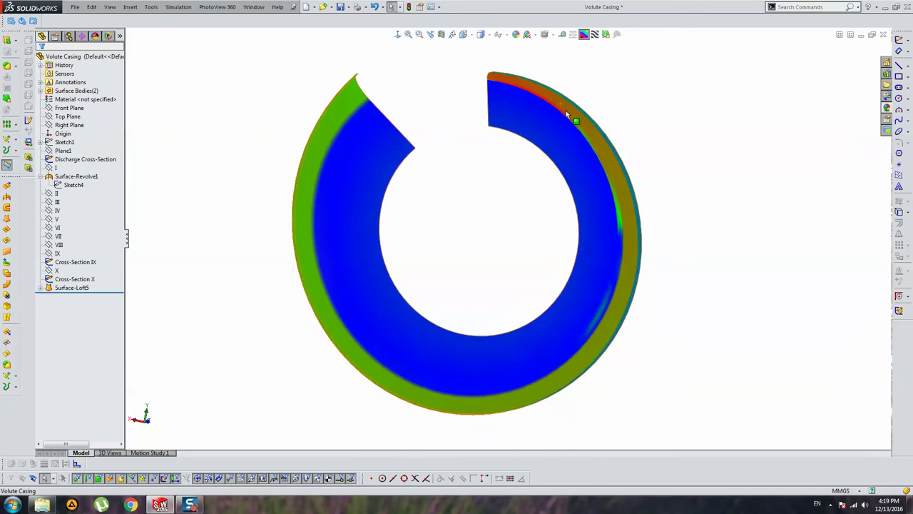
scroll(564, 136, "down", 2)
scroll(514, 200, "up", 5)
scroll(505, 212, "down", 3)
scroll(516, 224, "down", 3)
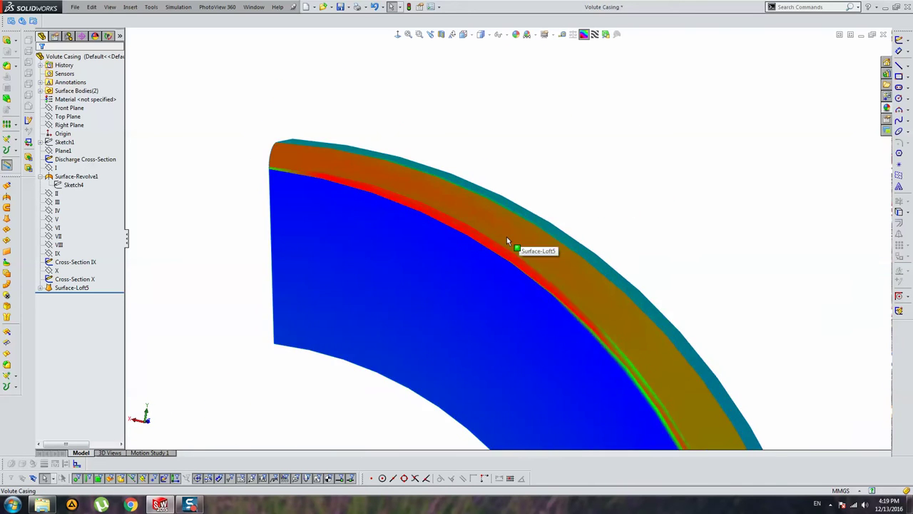
scroll(509, 240, "down", 2)
middle_click_drag(434, 134, 371, 133)
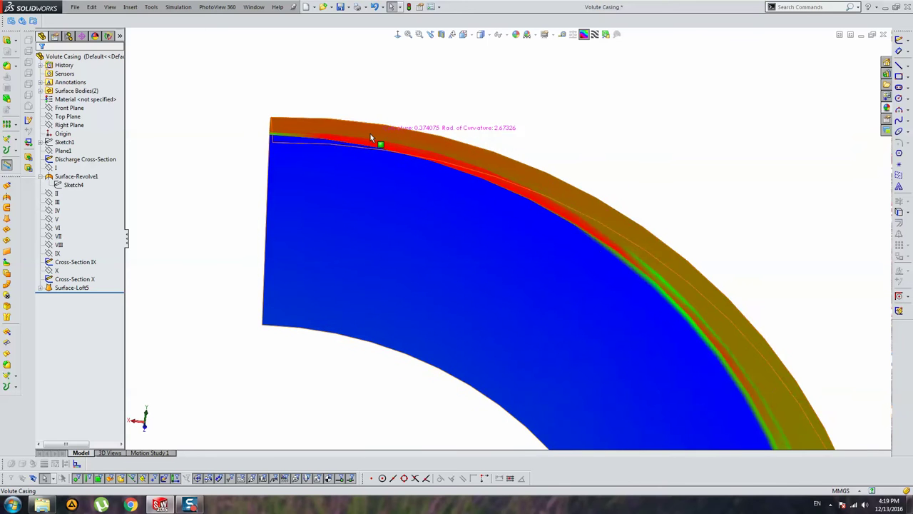
left_click(585, 36)
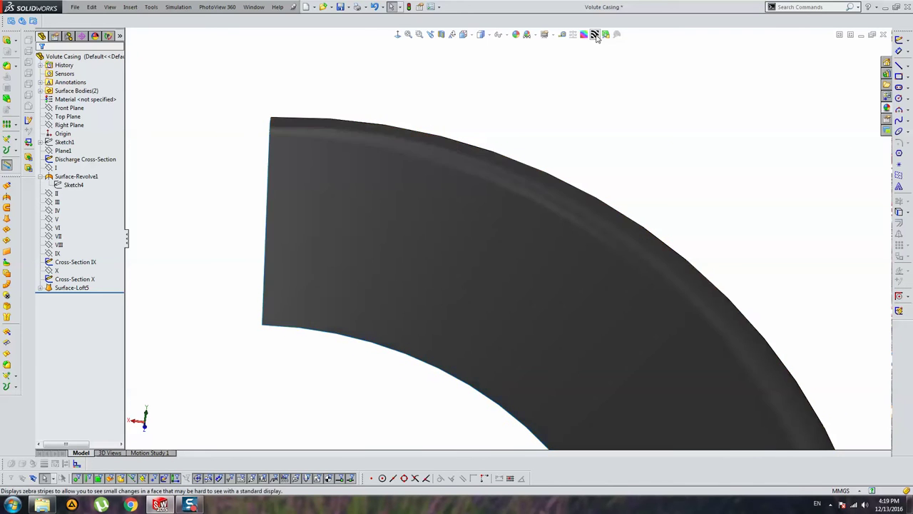
left_click(595, 35)
left_click(595, 34)
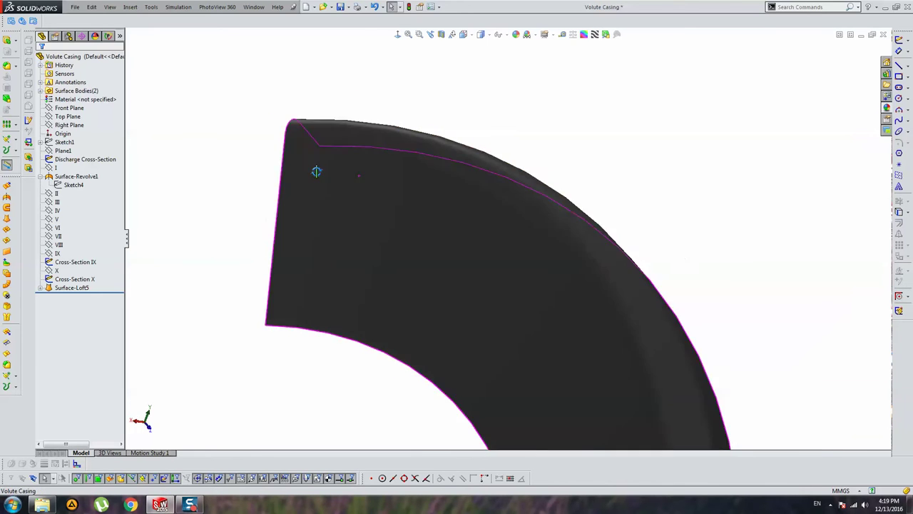
middle_click_drag(316, 170, 376, 167)
mouse_move(499, 129)
middle_mouse_down()
mouse_move(516, 153)
mouse_move(616, 93)
mouse_move(611, 118)
middle_mouse_up()
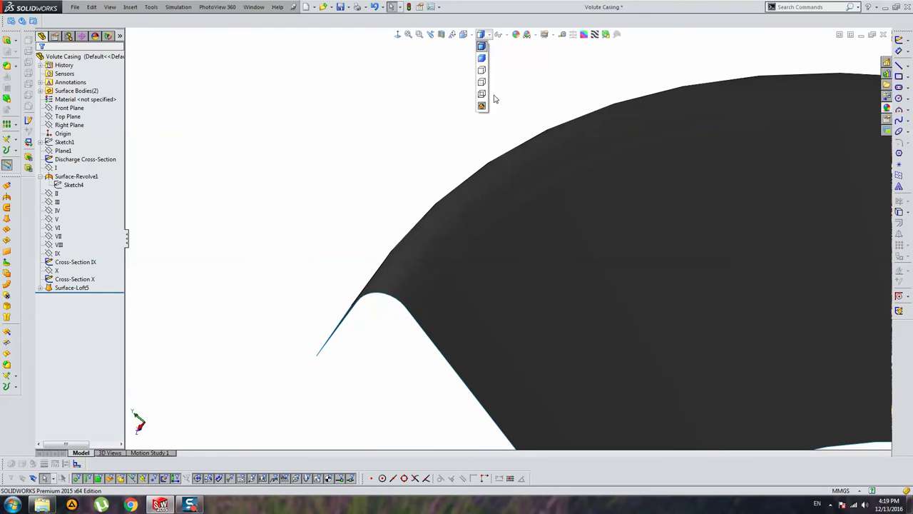
scroll(600, 236, "up", 3)
mouse_move(600, 237)
middle_mouse_down()
mouse_move(466, 316)
mouse_move(508, 300)
mouse_move(428, 285)
middle_mouse_up()
left_click(63, 288)
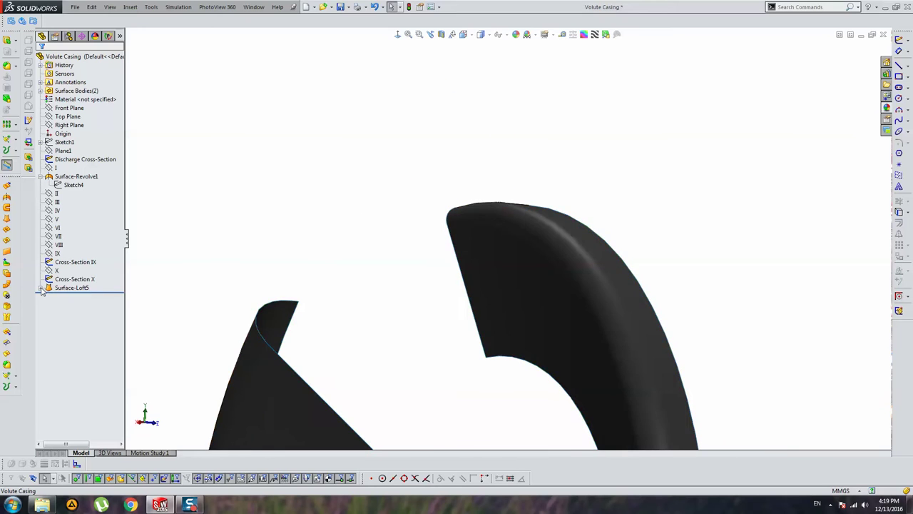
left_click(62, 289)
Delete the Open Group<3> guide curve from Surface-Loft5, rebuild, and inspect the shell
left_click(68, 263)
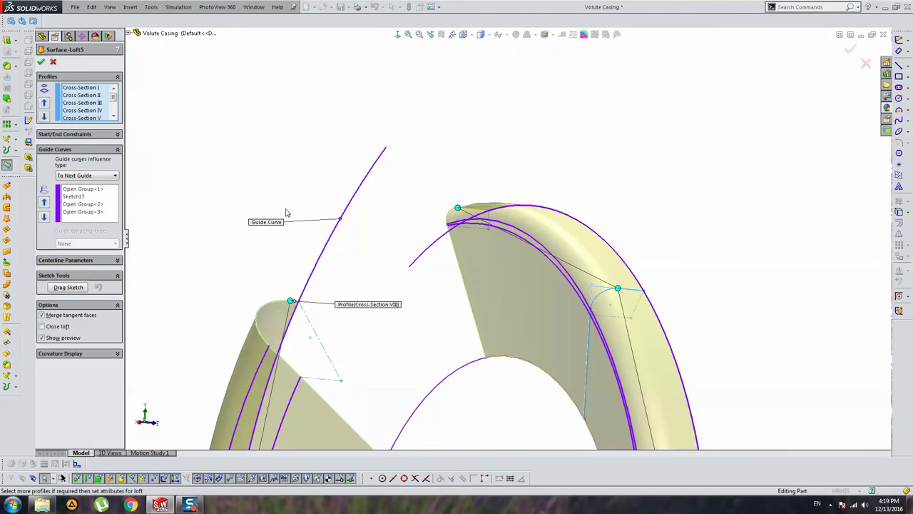
left_click(91, 213)
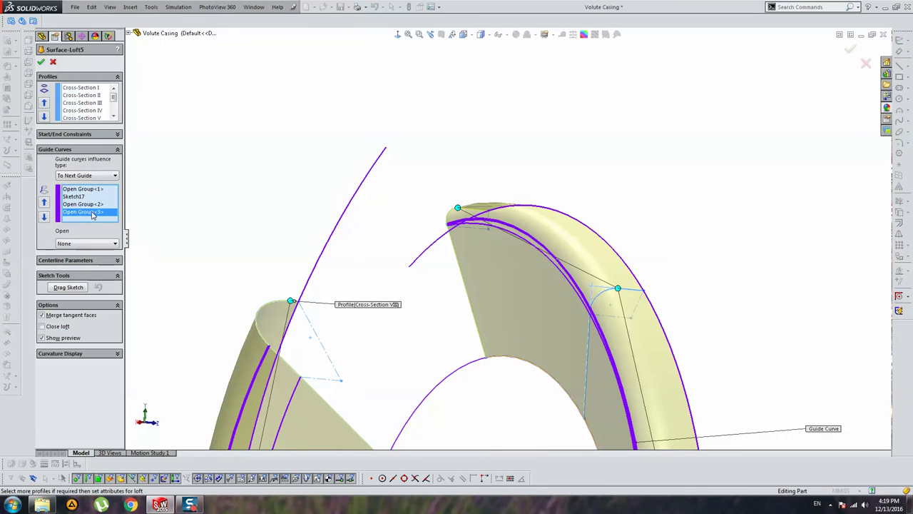
key("Delete")
key("Return")
scroll(655, 165, "down", 3)
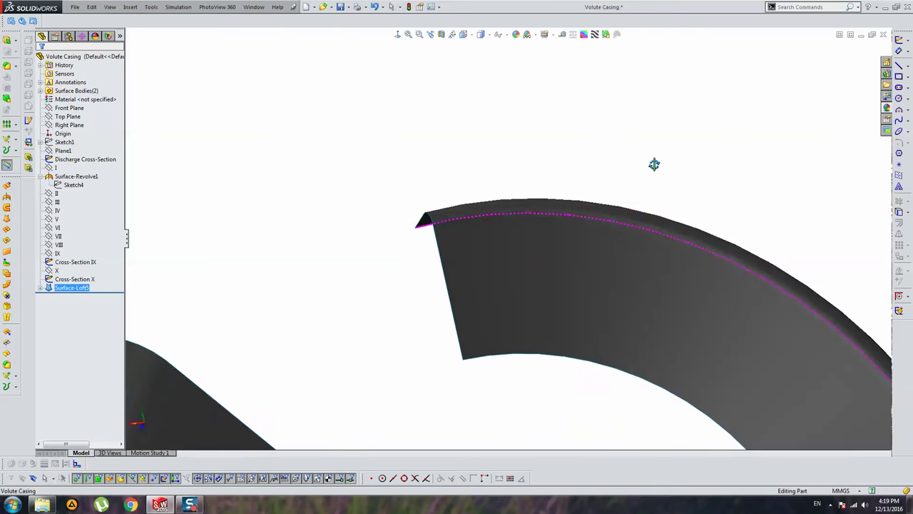
mouse_move(654, 165)
middle_mouse_down()
mouse_move(615, 269)
mouse_move(544, 309)
middle_mouse_up()
left_click(558, 296)
left_click(687, 128)
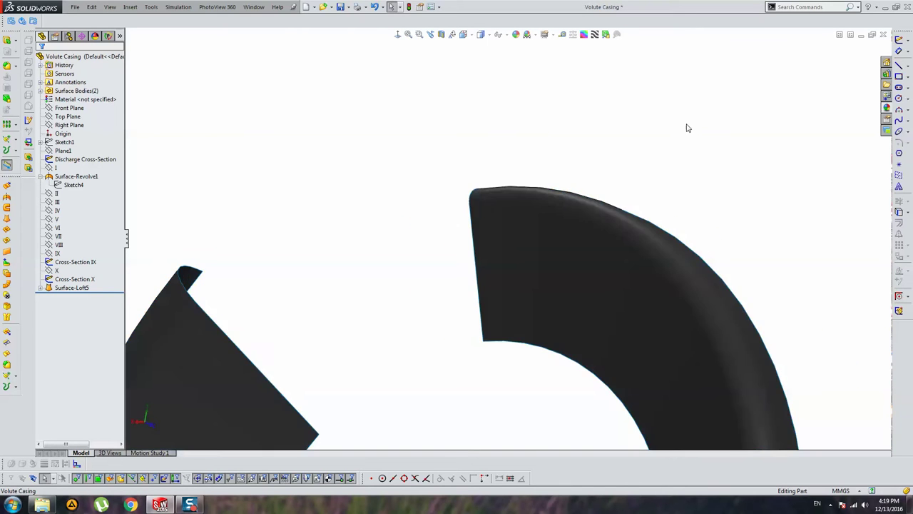
scroll(618, 210, "up", 3)
mouse_move(618, 210)
middle_mouse_down()
mouse_move(663, 99)
mouse_move(703, 159)
mouse_move(662, 193)
mouse_move(648, 228)
middle_mouse_up()
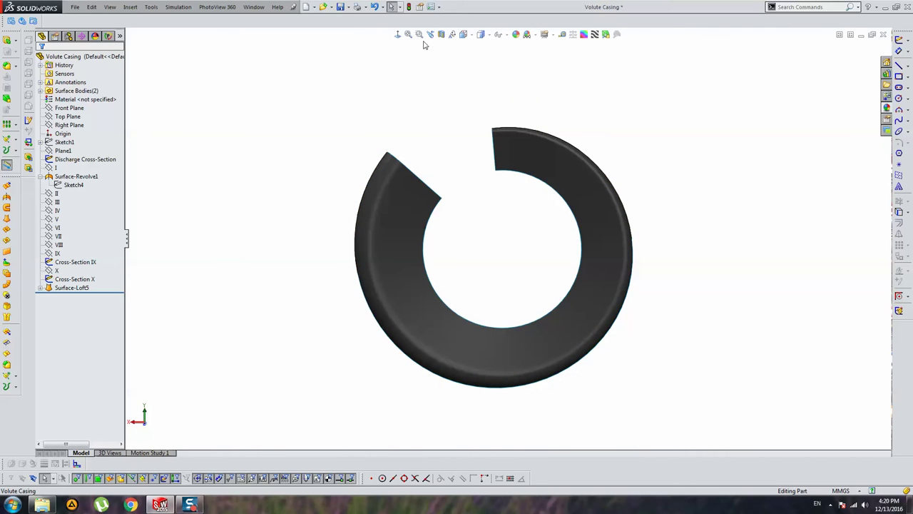
Turn on curvature display and re-edit Surface-Loft5 to review its guide curves, then accept
left_click(584, 34)
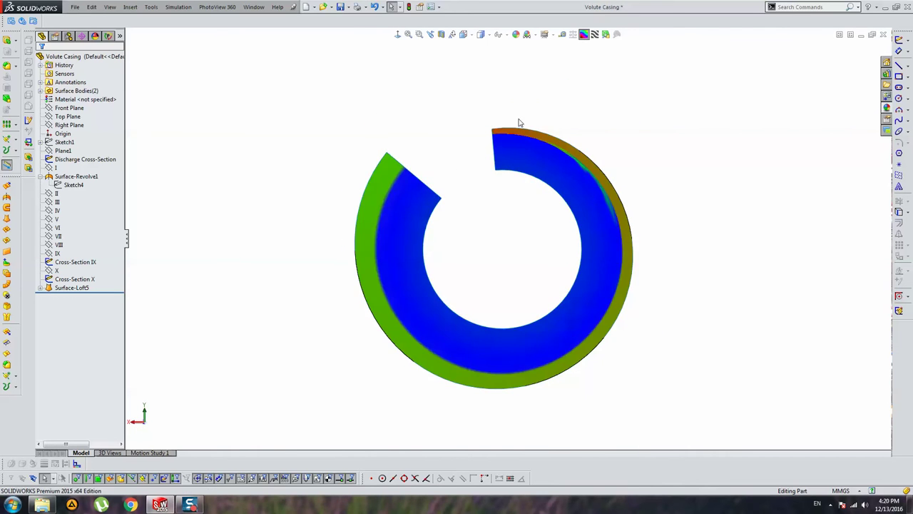
scroll(546, 203, "down", 5)
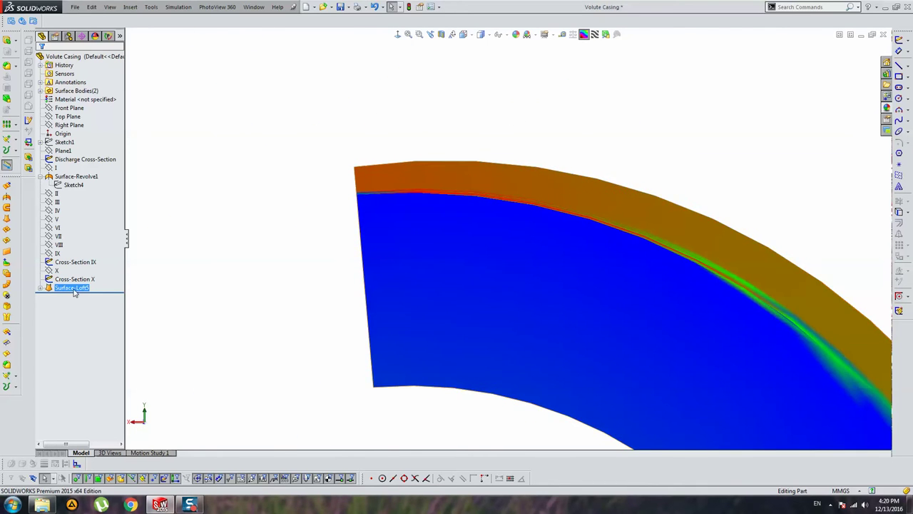
left_click(78, 264)
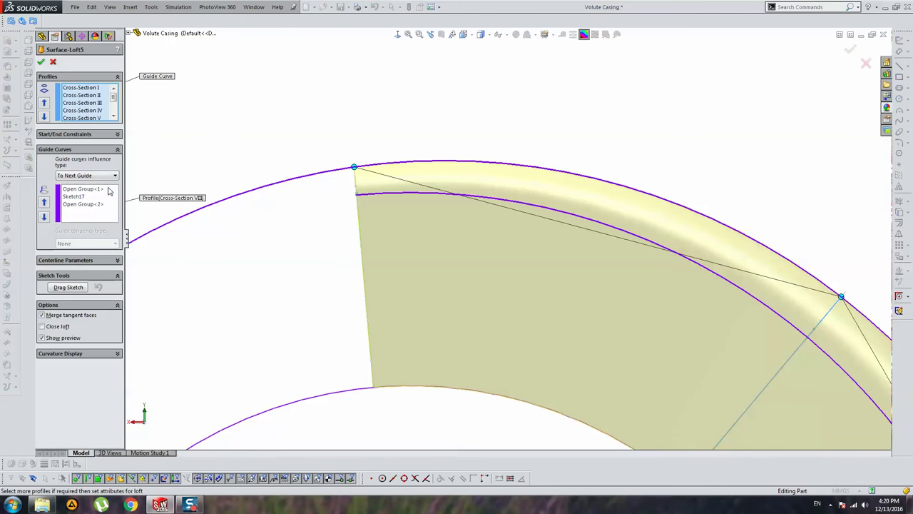
left_click(85, 207)
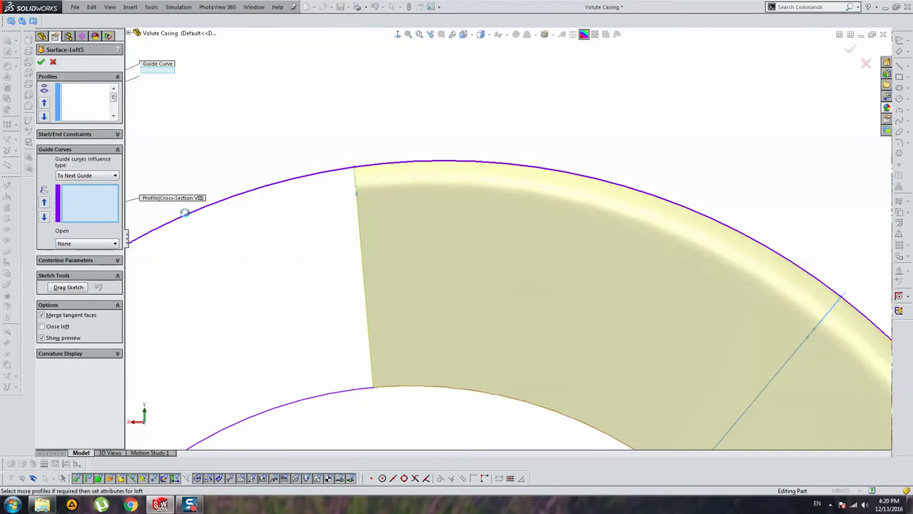
left_click(850, 48)
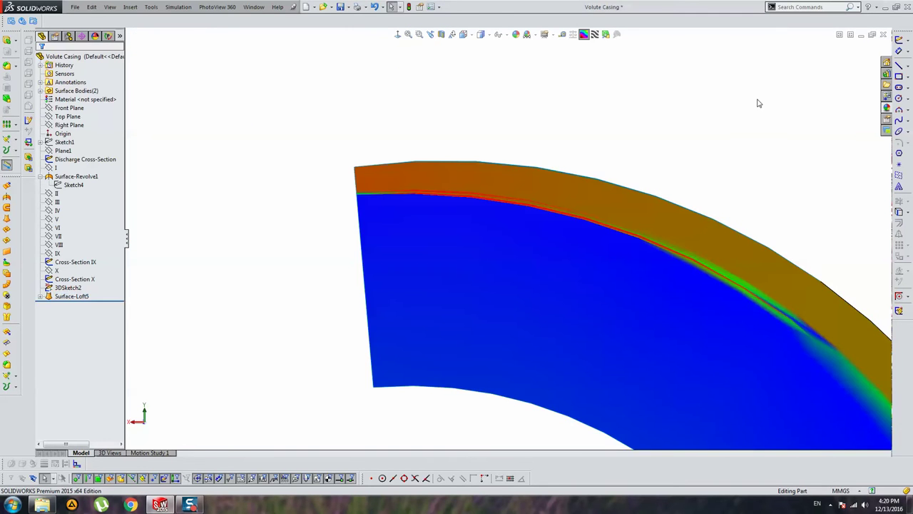
Delete 3DSketch2 from the feature tree and confirm the deletion
middle_click_drag(470, 224, 522, 234)
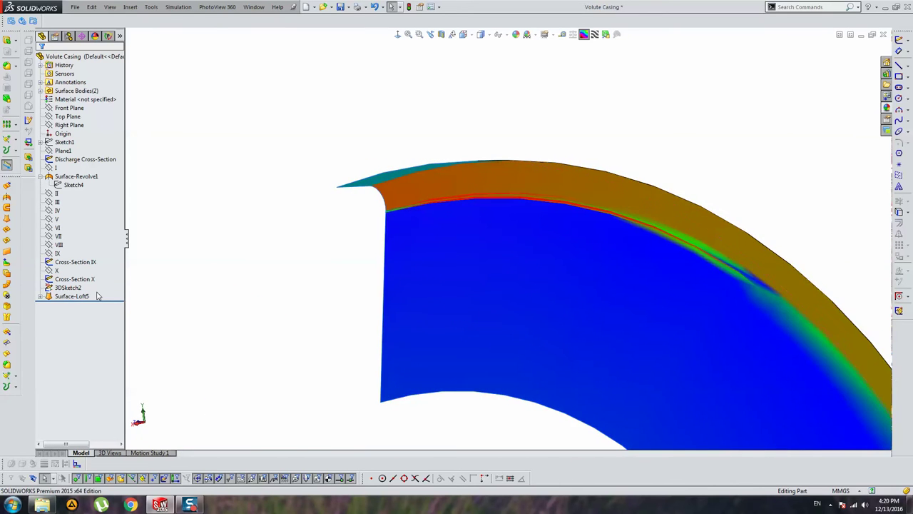
middle_click_drag(522, 234, 489, 270)
scroll(490, 270, "up", 3)
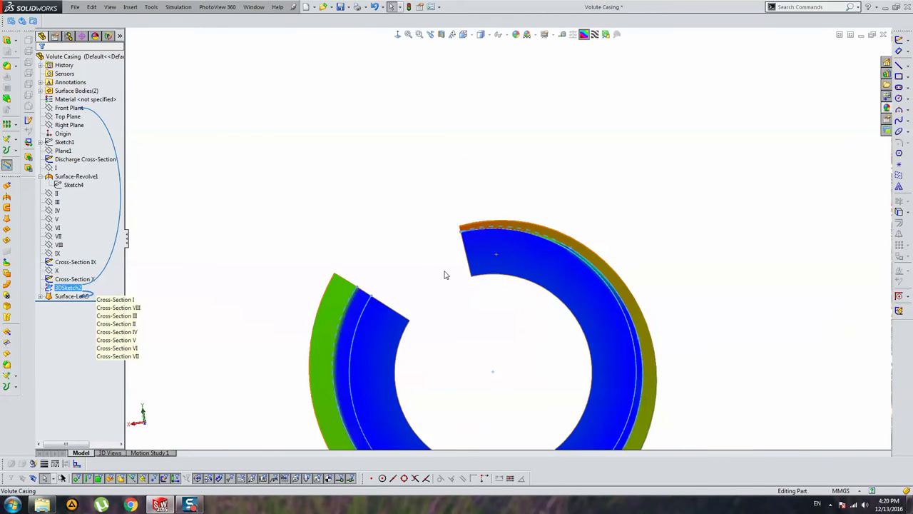
scroll(445, 271, "up", 2)
scroll(438, 266, "down", 3)
scroll(456, 298, "down", 1)
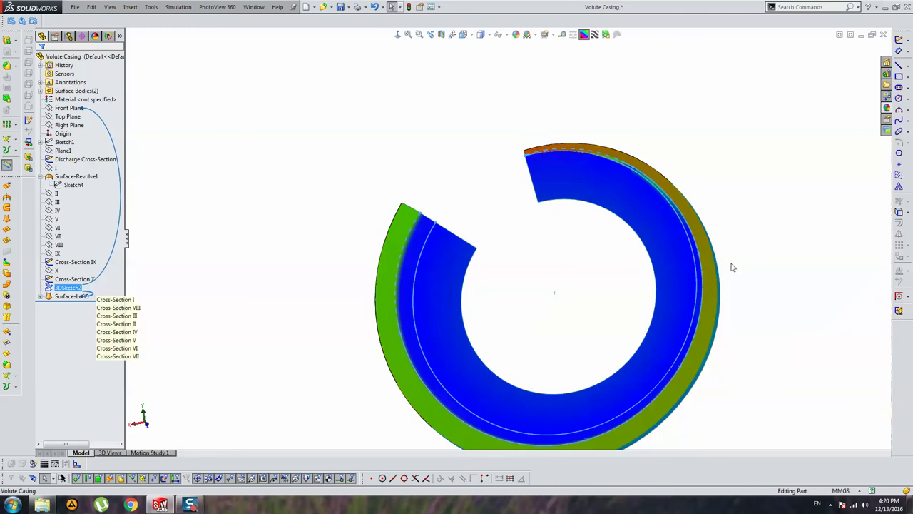
key("Delete")
key("Return")
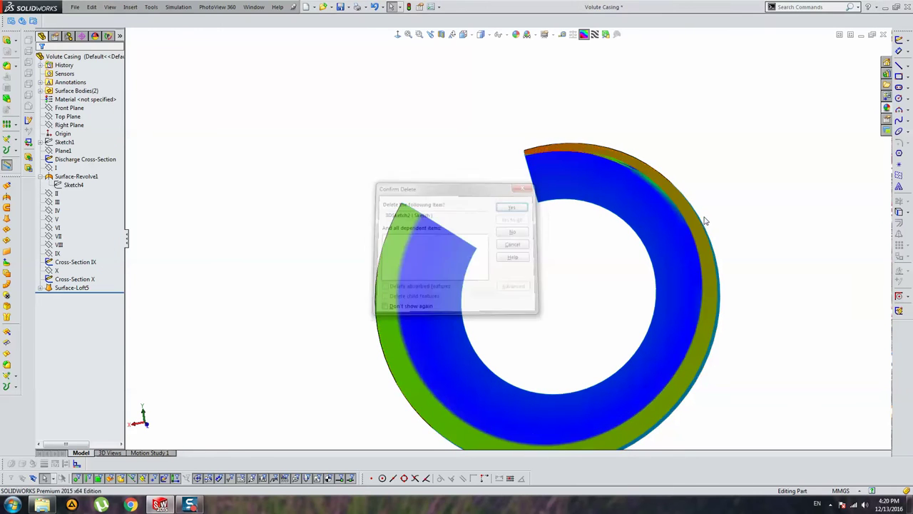
Turn off curvature colouring so the shell shows plain shading
mouse_move(703, 222)
middle_mouse_down()
mouse_move(681, 249)
mouse_move(614, 253)
mouse_move(727, 241)
mouse_move(653, 276)
mouse_move(589, 336)
middle_mouse_up()
left_click(589, 36)
mouse_move(664, 151)
middle_mouse_down()
mouse_move(624, 179)
mouse_move(530, 193)
mouse_move(717, 202)
mouse_move(547, 206)
mouse_move(563, 169)
mouse_move(630, 216)
mouse_move(581, 173)
mouse_move(198, 204)
middle_mouse_up()
scroll(581, 174, "down", 2)
Mirror Surface-Loft5 across the Front Plane to form the full ring
left_click(161, 217)
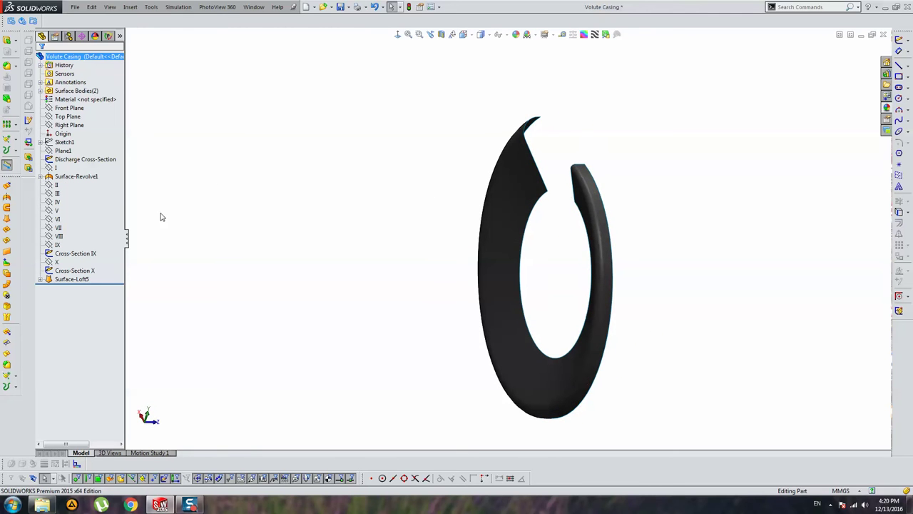
left_click(87, 279)
left_click(352, 110)
mouse_move(377, 126)
middle_mouse_down()
mouse_move(341, 114)
mouse_move(392, 133)
middle_mouse_up()
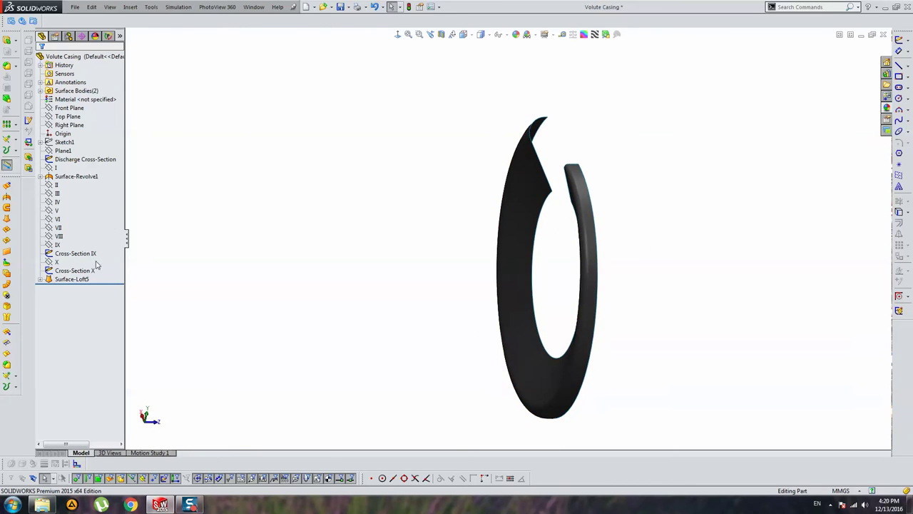
left_click(72, 279)
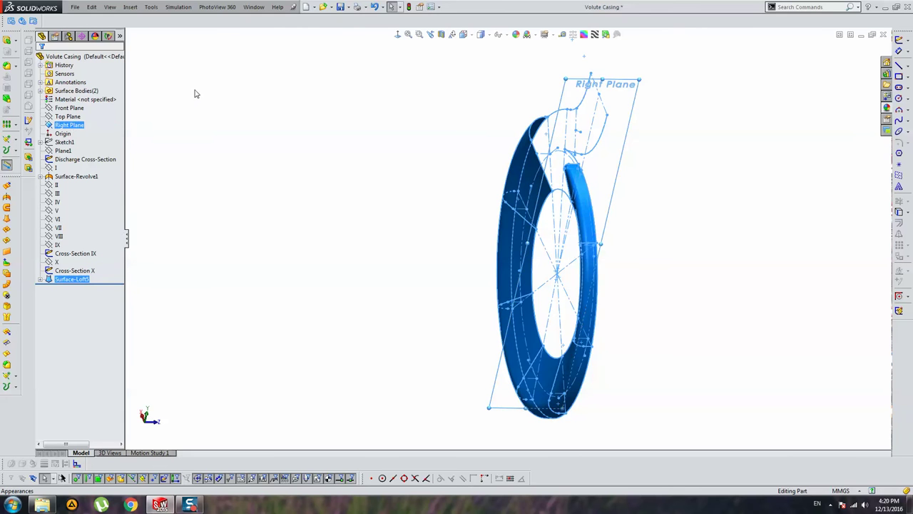
left_click(93, 315)
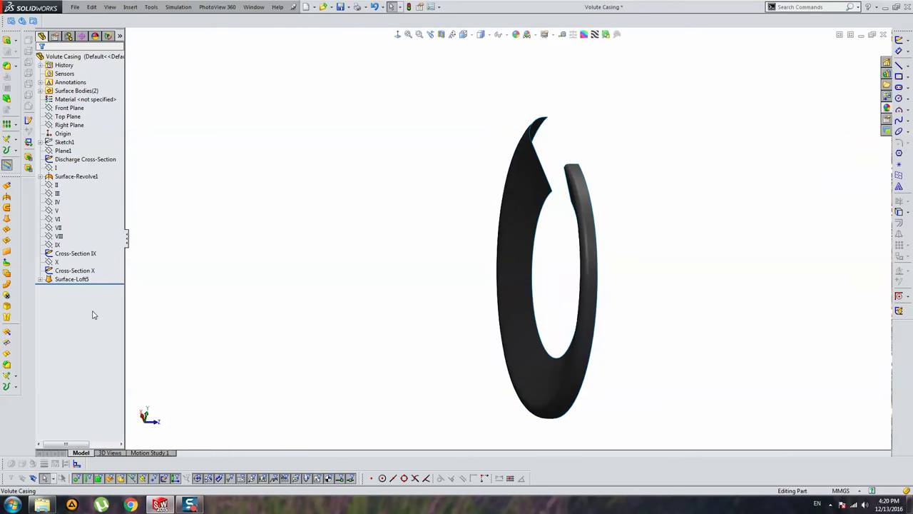
left_click(72, 280)
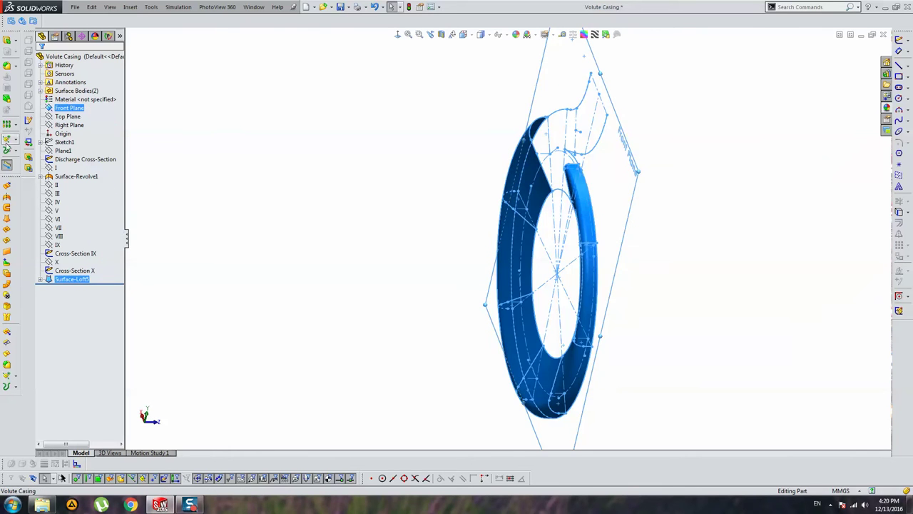
left_click(16, 127)
left_click(41, 144)
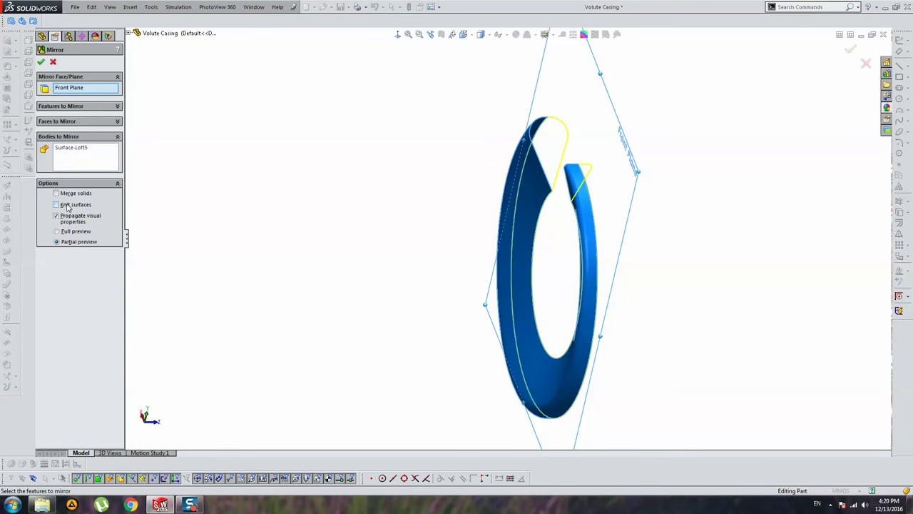
left_click(41, 62)
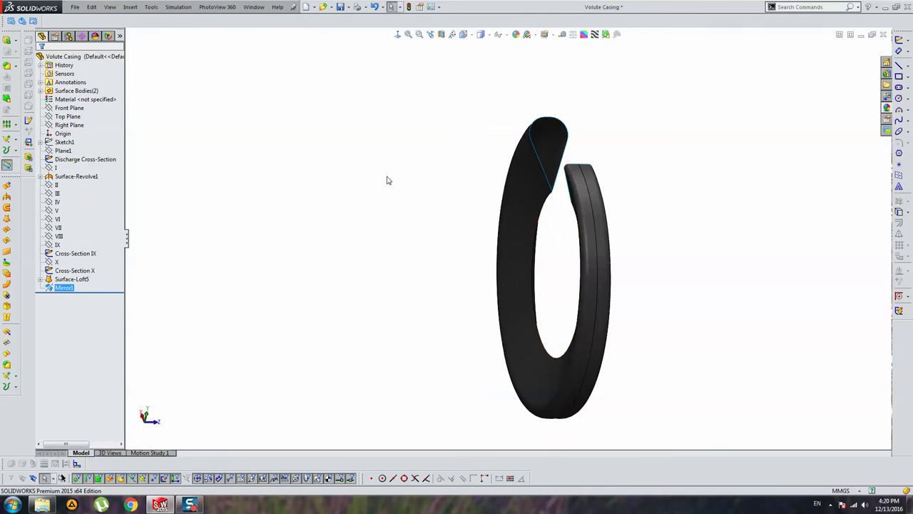
mouse_move(385, 179)
middle_mouse_down()
mouse_move(573, 214)
mouse_move(619, 190)
mouse_move(697, 214)
mouse_move(721, 240)
mouse_move(678, 224)
mouse_move(376, 196)
mouse_move(497, 207)
mouse_move(578, 227)
mouse_move(538, 244)
mouse_move(526, 301)
mouse_move(664, 297)
mouse_move(405, 292)
middle_mouse_up()
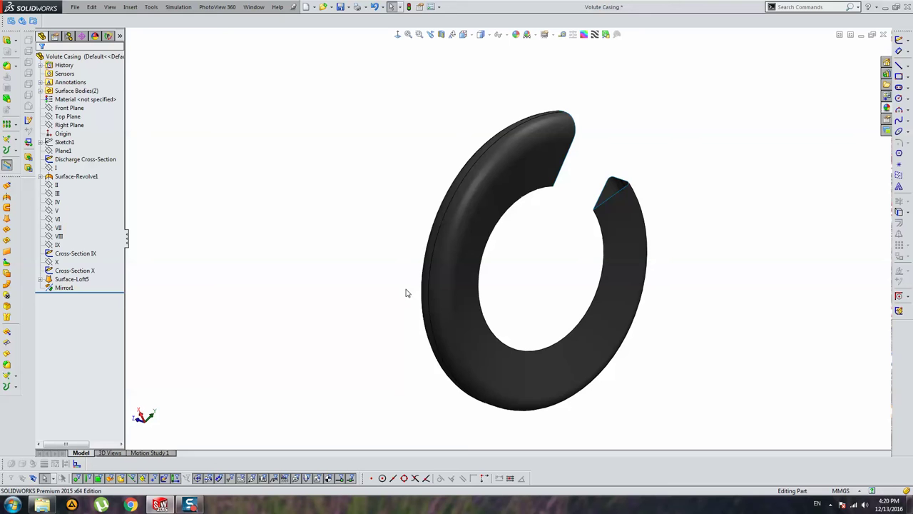
Reopen Mirror1 to enable Knit surfaces
left_click(96, 289)
left_click(70, 260)
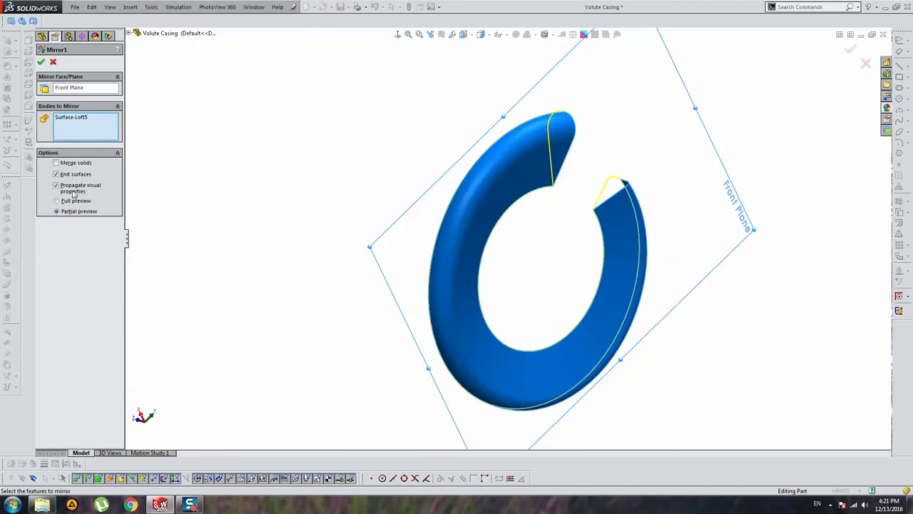
mouse_move(547, 190)
middle_mouse_down()
mouse_move(640, 229)
mouse_move(615, 259)
mouse_move(585, 207)
mouse_move(424, 192)
mouse_move(498, 192)
mouse_move(563, 222)
middle_mouse_up()
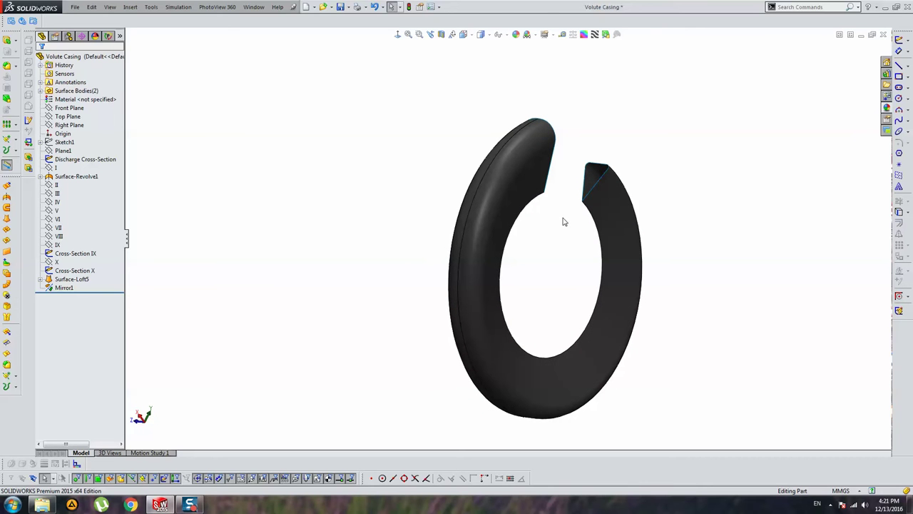
Show all sketches again via View > Sketches
left_click(110, 8)
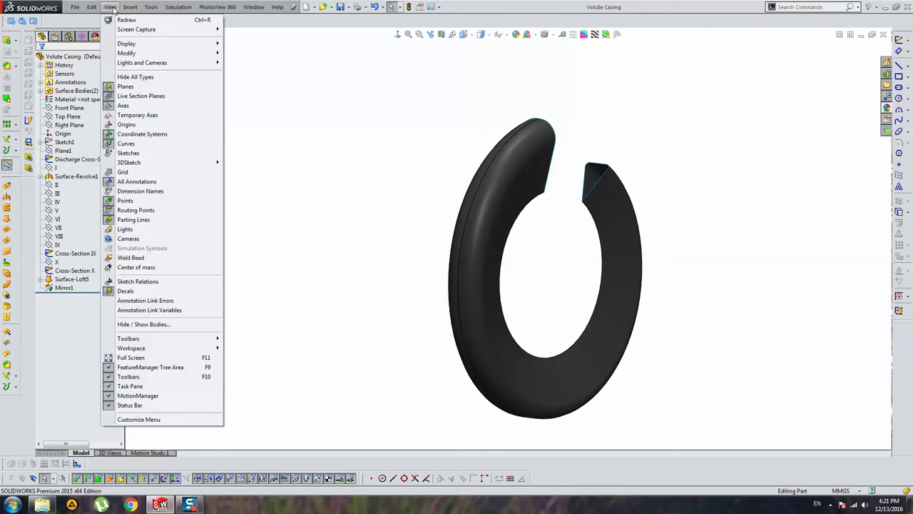
left_click(122, 155)
middle_click_drag(402, 154, 387, 158)
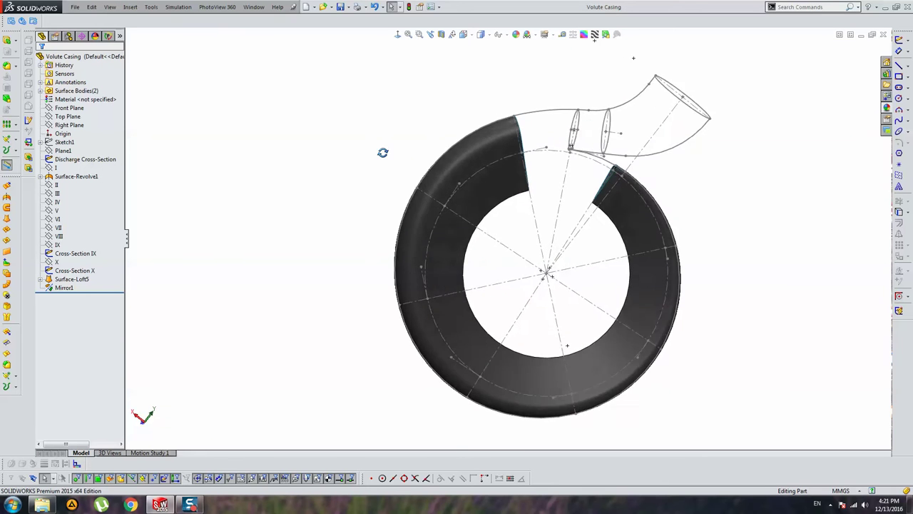
scroll(547, 106, "up", 3)
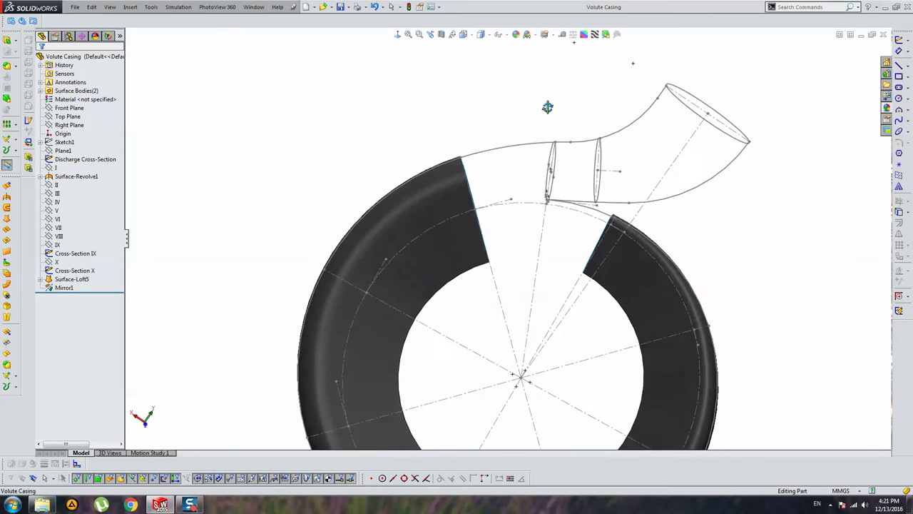
Orbit to the discharge pipe profiles and start a new Lofted Surface for the pipe
mouse_move(536, 127)
middle_mouse_down()
mouse_move(528, 107)
mouse_move(547, 94)
mouse_move(566, 116)
mouse_move(550, 126)
middle_mouse_up()
mouse_move(662, 148)
middle_mouse_down()
mouse_move(666, 128)
mouse_move(683, 138)
middle_mouse_up()
scroll(635, 122, "down", 2)
mouse_move(635, 122)
middle_mouse_down()
mouse_move(567, 160)
mouse_move(594, 108)
middle_mouse_up()
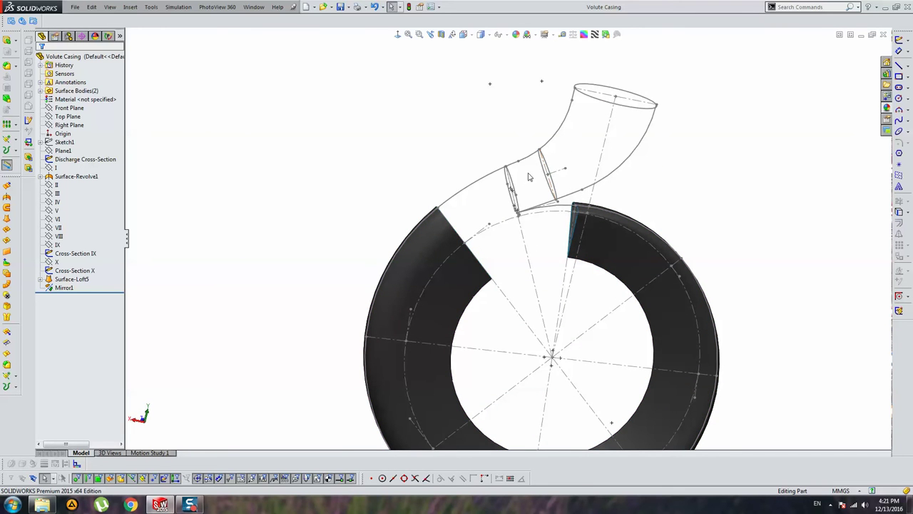
scroll(598, 286, "up", 3)
mouse_move(597, 285)
middle_mouse_down()
mouse_move(580, 251)
mouse_move(514, 253)
middle_mouse_up()
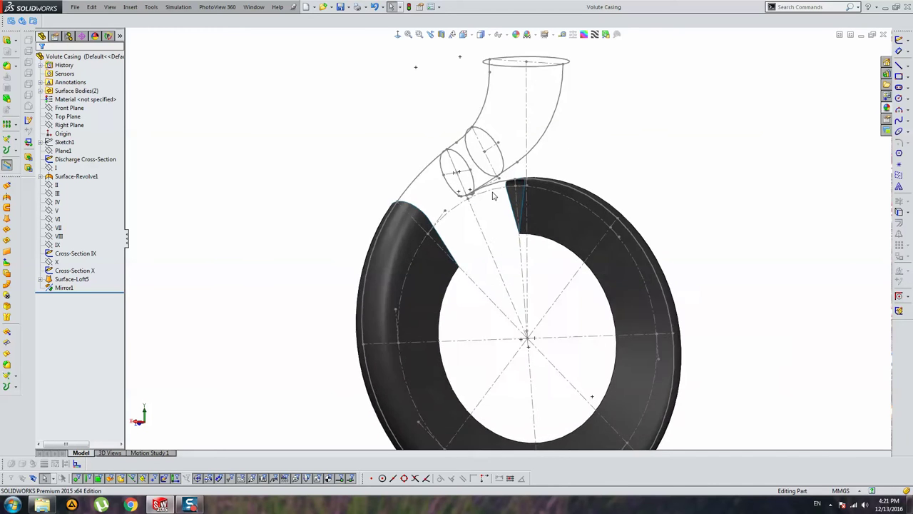
scroll(514, 214, "down", 3)
scroll(527, 163, "up", 2)
middle_click_drag(527, 163, 564, 164)
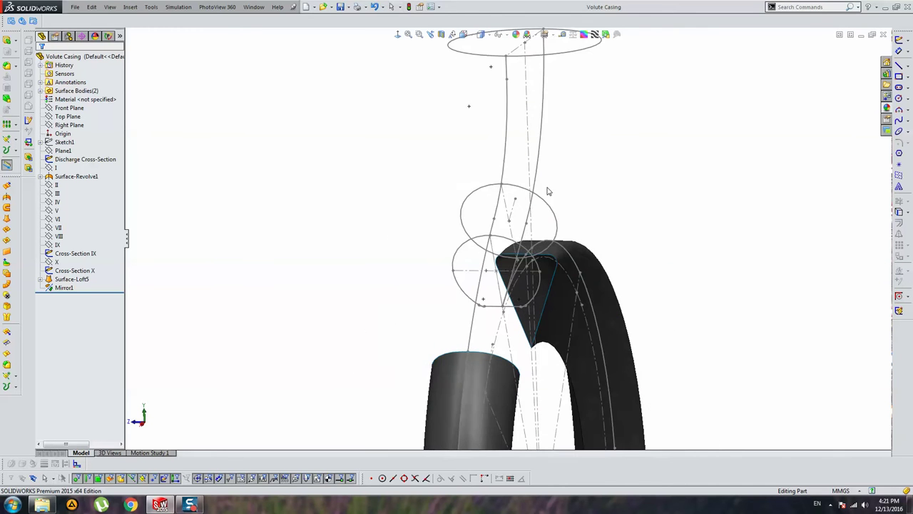
left_click(6, 219)
scroll(517, 77, "down", 1)
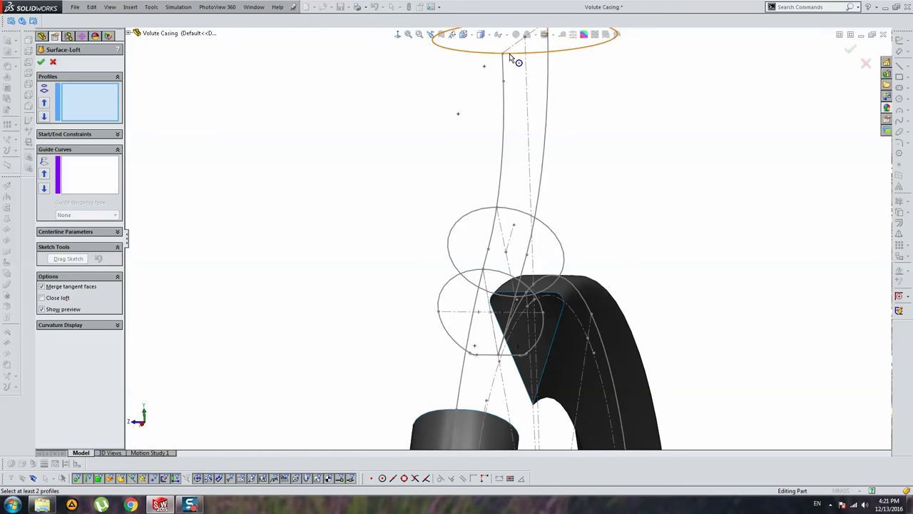
Pick Discharge Cross-Section, Cross-Section X and Cross-Section IX as the three loft profiles
left_click(510, 56)
left_click(504, 212)
scroll(492, 274, "down", 1)
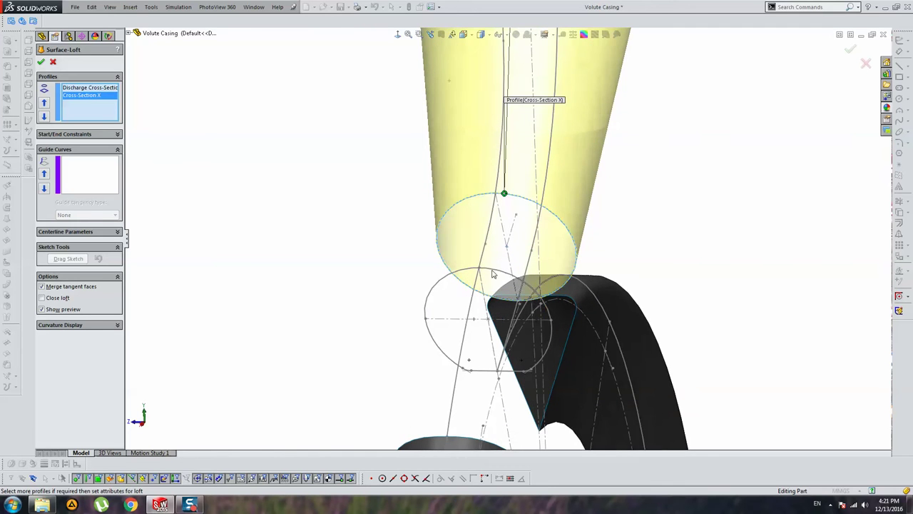
left_click(490, 273)
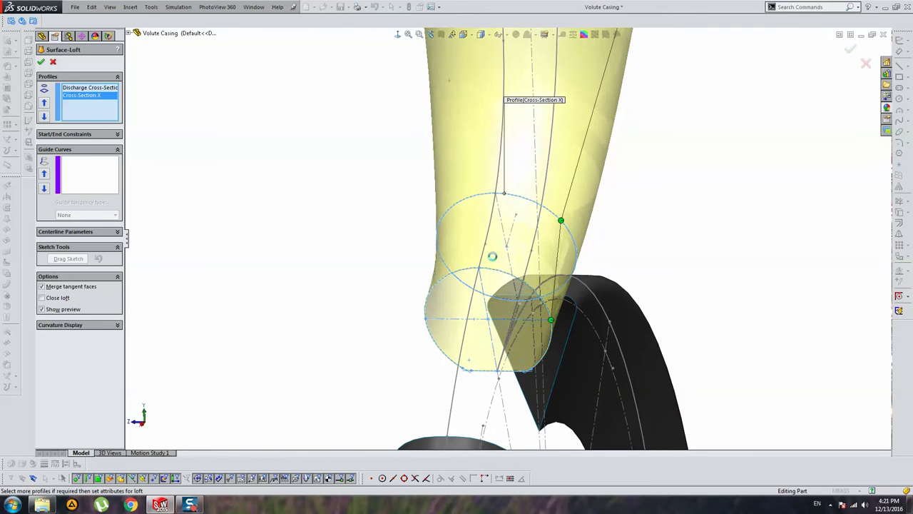
Group the two left-side edges into the first guide curve using SelectionManager
left_click(100, 171)
scroll(482, 151, "up", 1)
scroll(483, 151, "up", 1)
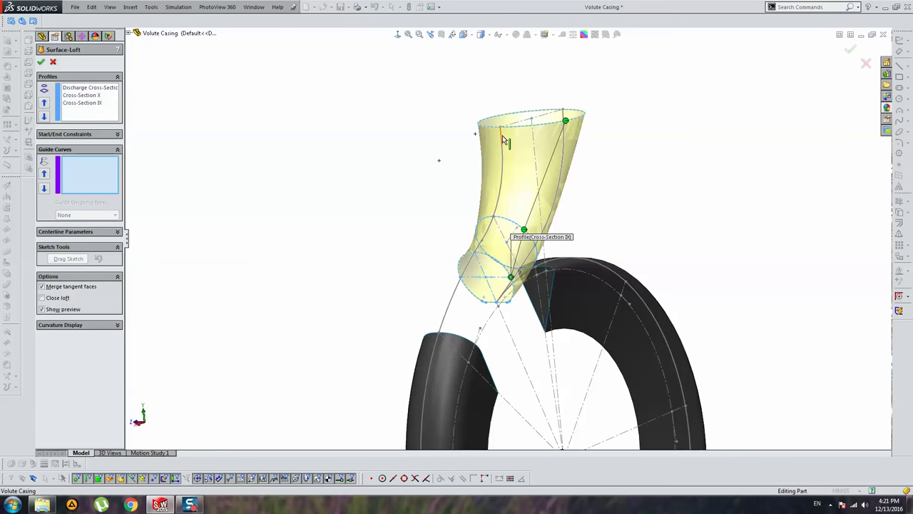
right_click(406, 162)
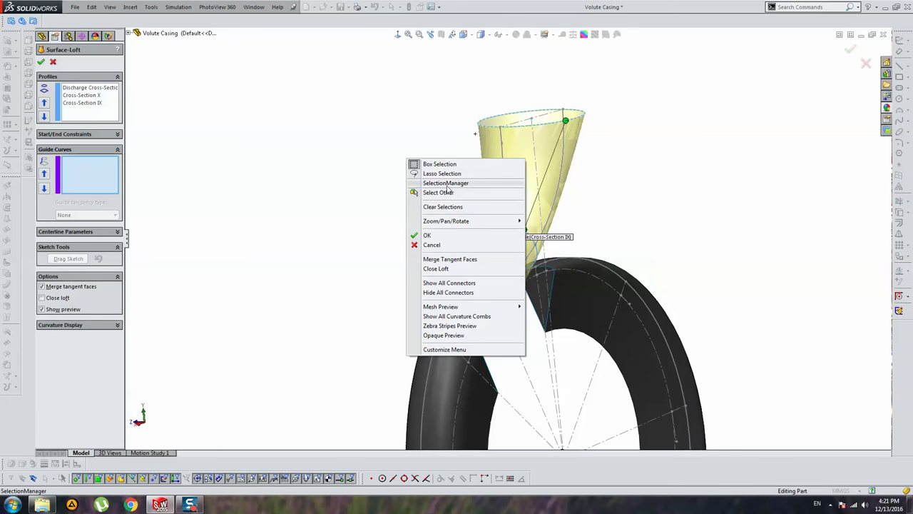
left_click(477, 184)
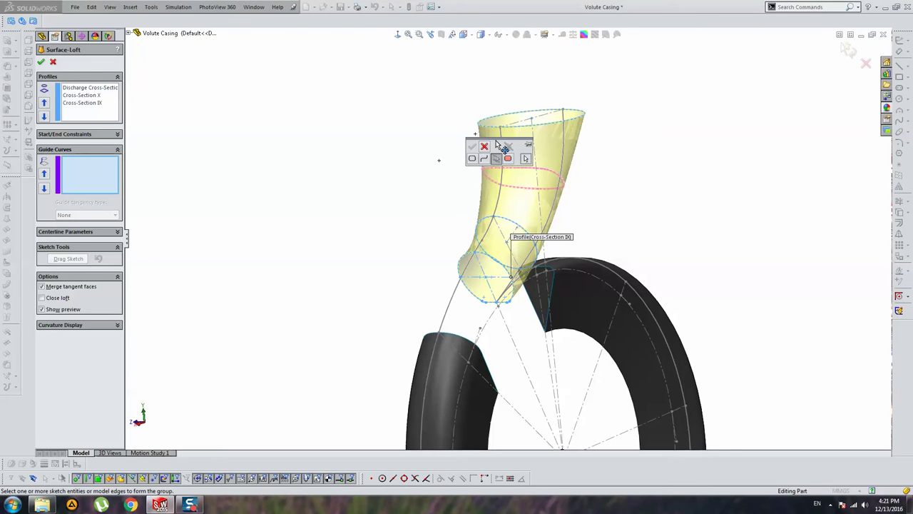
left_click_drag(497, 145, 433, 107)
left_click(502, 145)
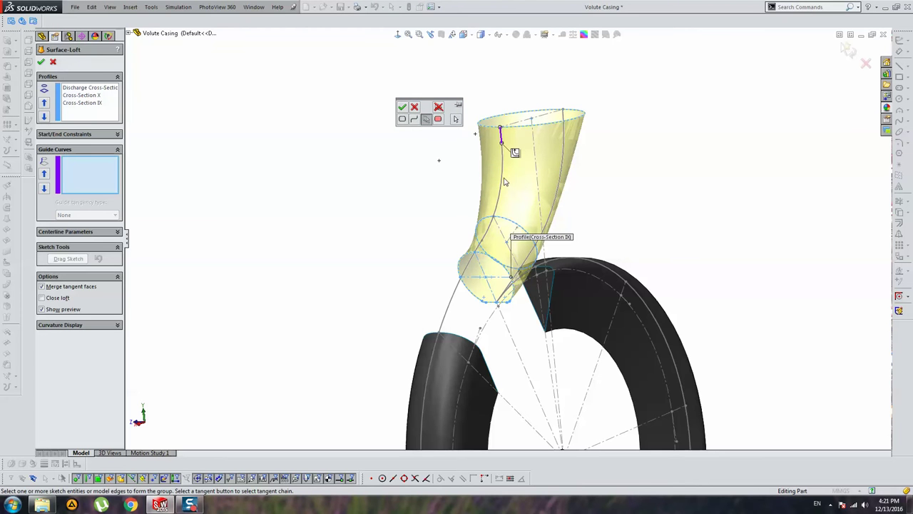
left_click(478, 246)
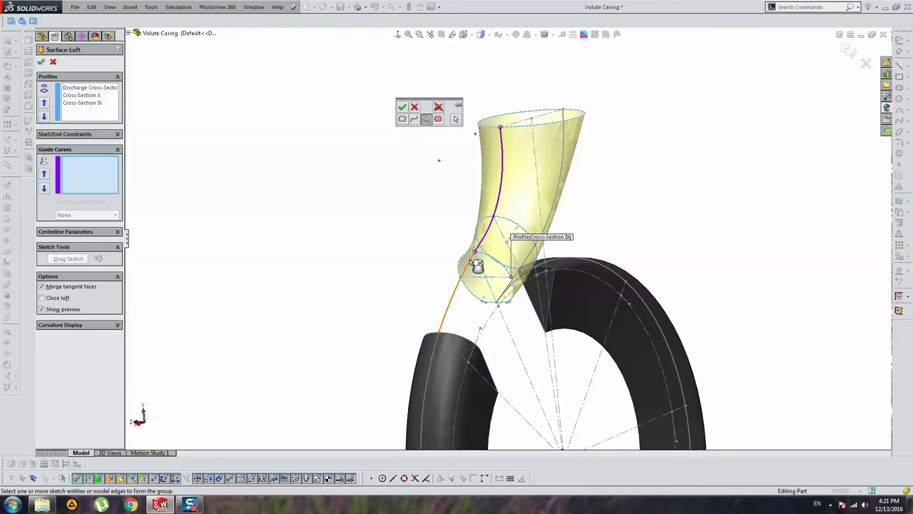
left_click(402, 107)
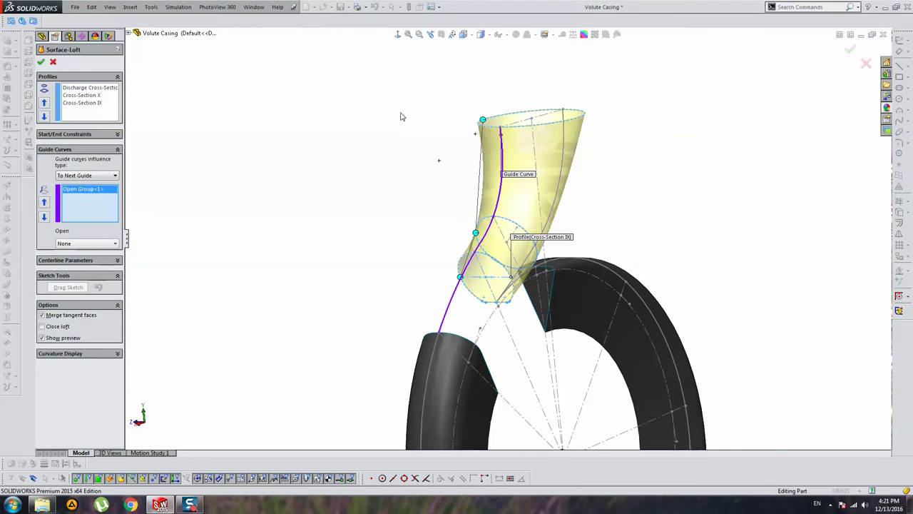
Add the right-side edge as the second guide curve and create Surface-Loft6
middle_click_drag(402, 114, 380, 162)
right_click(613, 146)
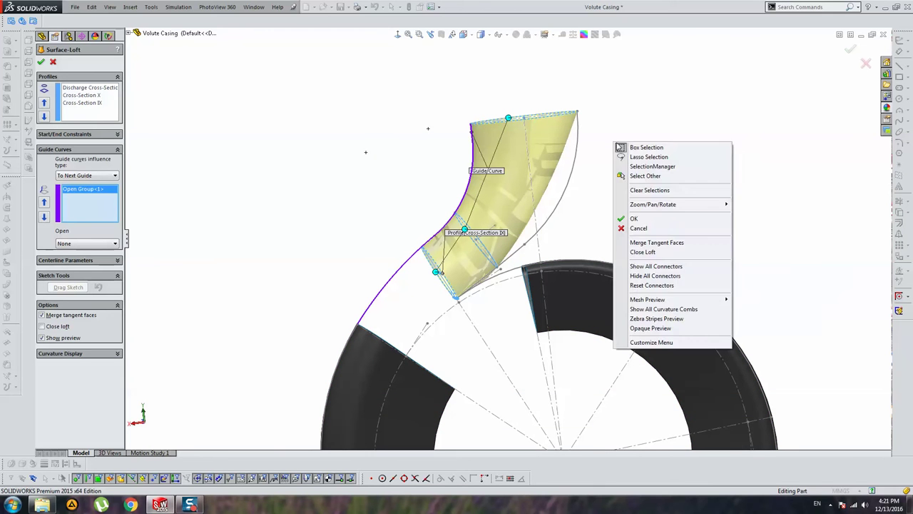
left_click(635, 166)
left_click(577, 143)
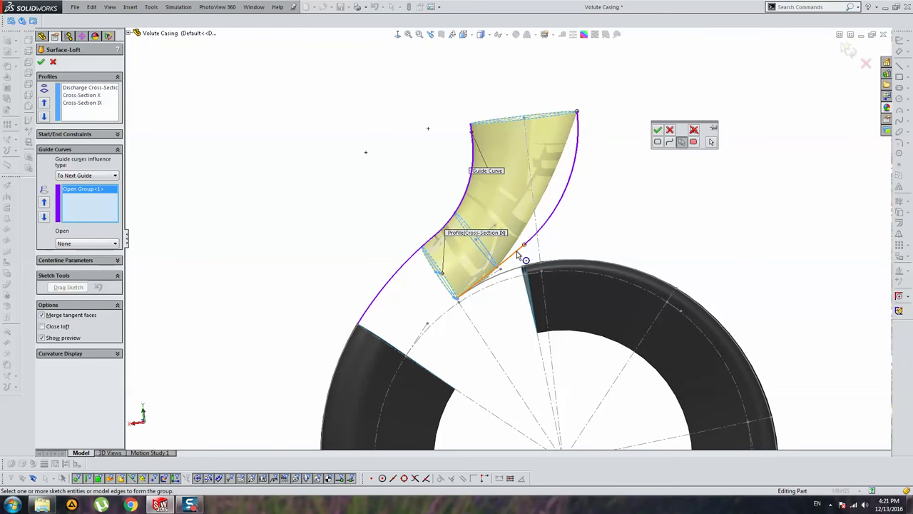
left_click(658, 130)
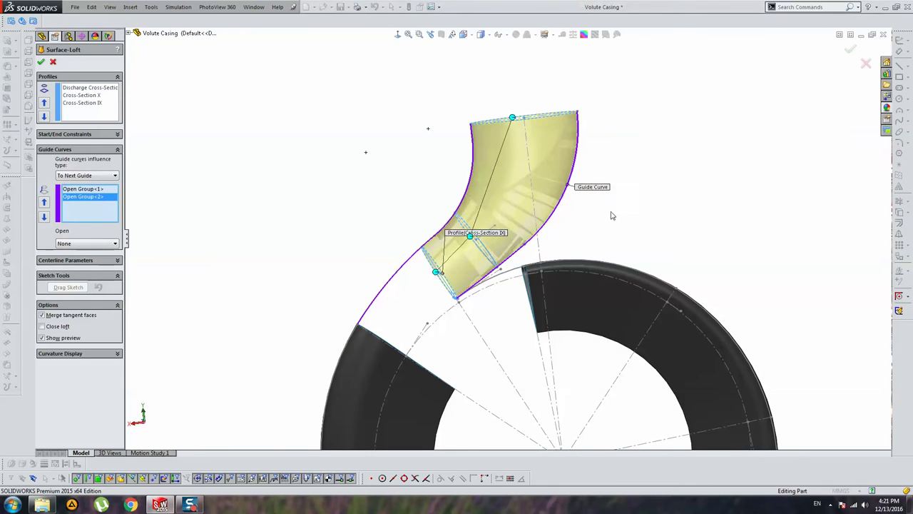
mouse_move(612, 215)
middle_mouse_down()
mouse_move(693, 260)
mouse_move(623, 209)
mouse_move(571, 254)
middle_mouse_up()
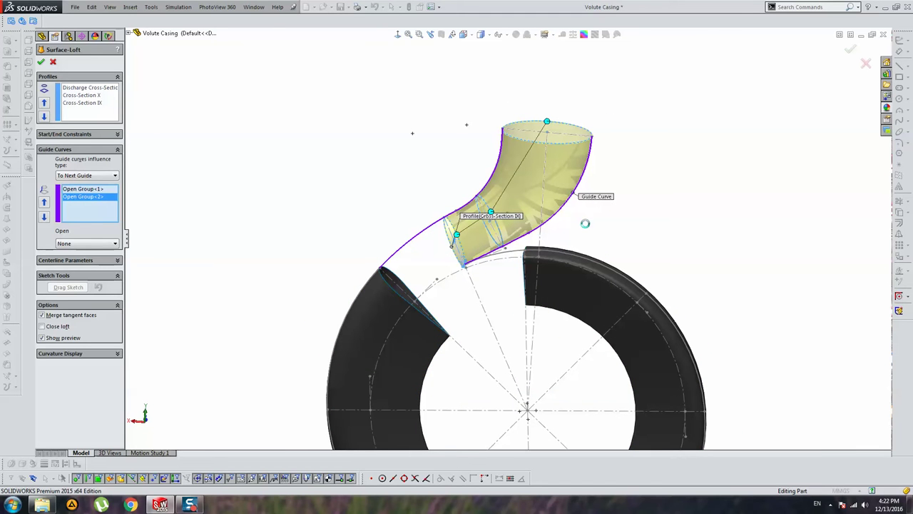
key("Return")
mouse_move(342, 121)
middle_mouse_down()
mouse_move(407, 153)
mouse_move(484, 152)
mouse_move(522, 136)
mouse_move(373, 112)
middle_mouse_up()
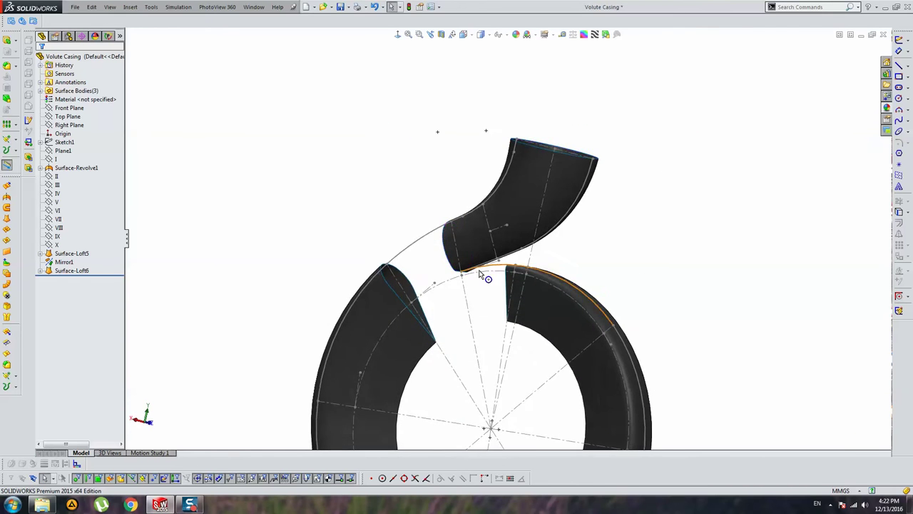
Orbit and zoom around the discharge loft and the tongue gap beside the volute
scroll(480, 273, "down", 3)
mouse_move(488, 231)
middle_mouse_down()
mouse_move(559, 255)
mouse_move(416, 265)
mouse_move(480, 262)
middle_mouse_up()
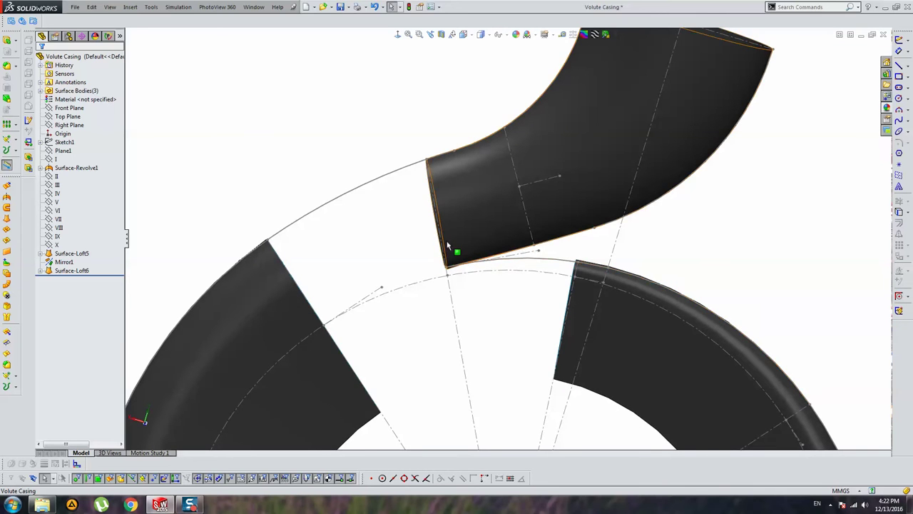
scroll(454, 260, "up", 3)
middle_click_drag(455, 260, 474, 222)
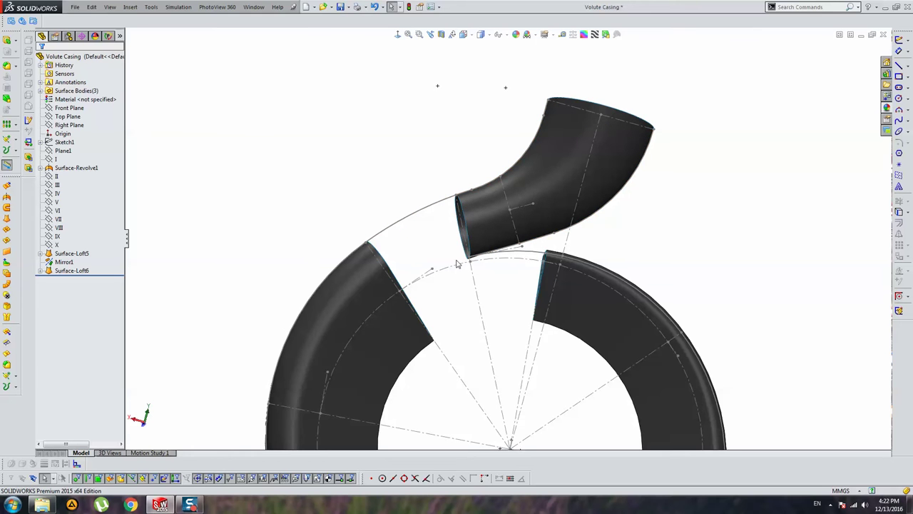
mouse_move(376, 247)
middle_mouse_down()
mouse_move(483, 259)
mouse_move(493, 252)
middle_mouse_up()
scroll(489, 263, "down", 2)
scroll(452, 269, "up", 2)
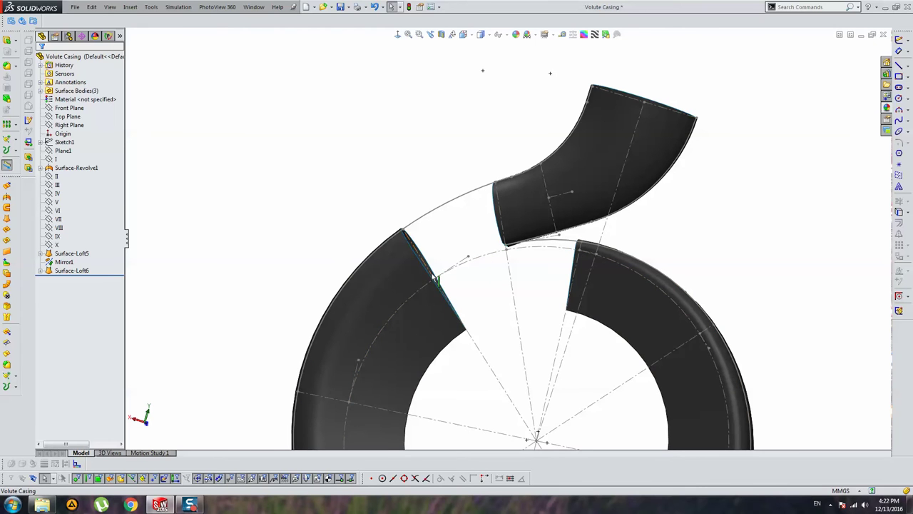
mouse_move(437, 280)
middle_mouse_down()
mouse_move(469, 261)
mouse_move(407, 281)
mouse_move(476, 277)
mouse_move(447, 264)
mouse_move(426, 272)
middle_mouse_up()
scroll(426, 273, "down", 3)
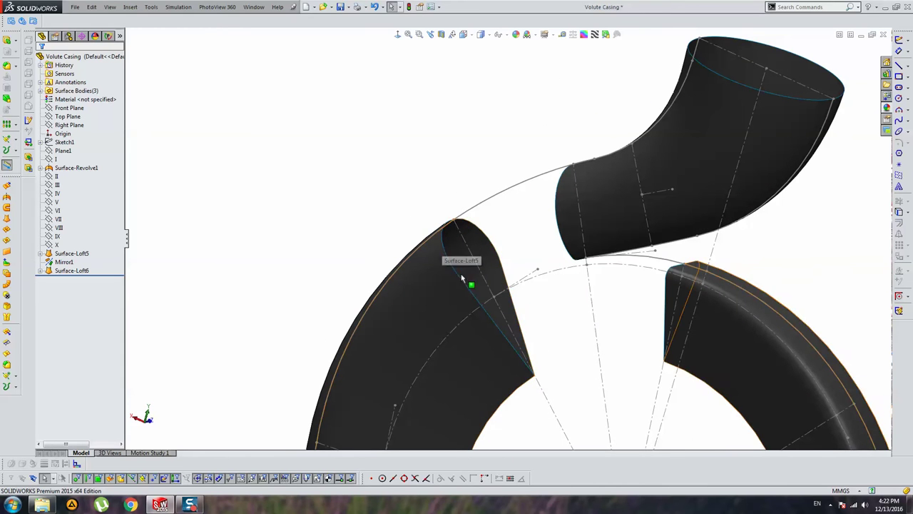
middle_click_drag(504, 288, 521, 265)
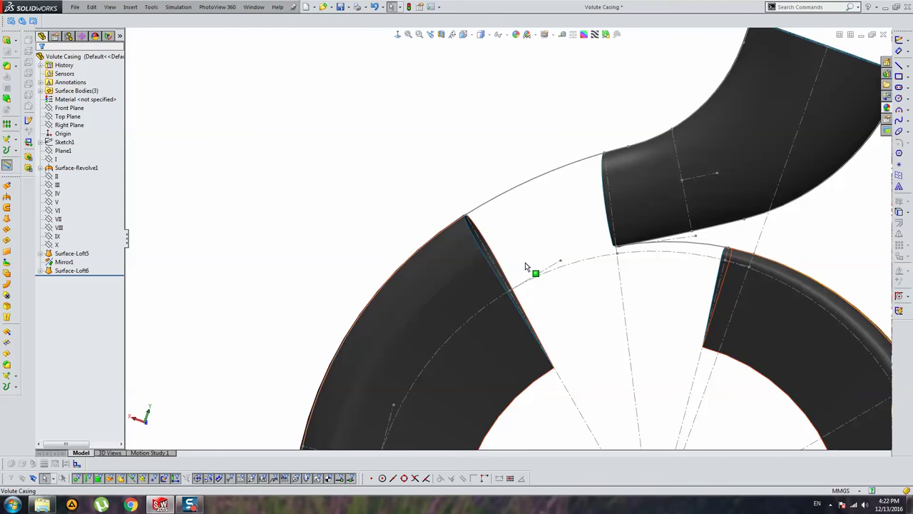
scroll(526, 265, "up", 3)
scroll(409, 136, "up", 3)
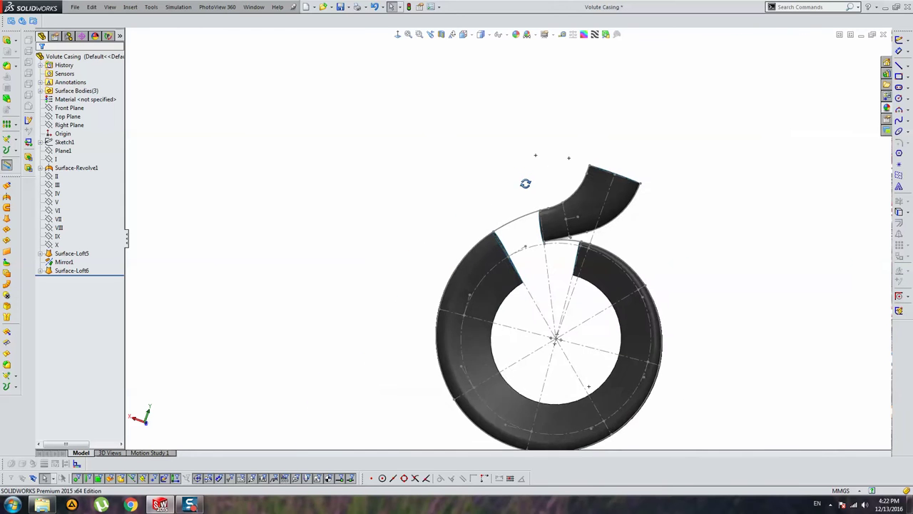
Save the Volute Casing part with Ctrl+S and inspect the tube ends from several angles
mouse_move(525, 184)
middle_mouse_down()
mouse_move(664, 320)
mouse_move(768, 314)
mouse_move(706, 312)
middle_mouse_up()
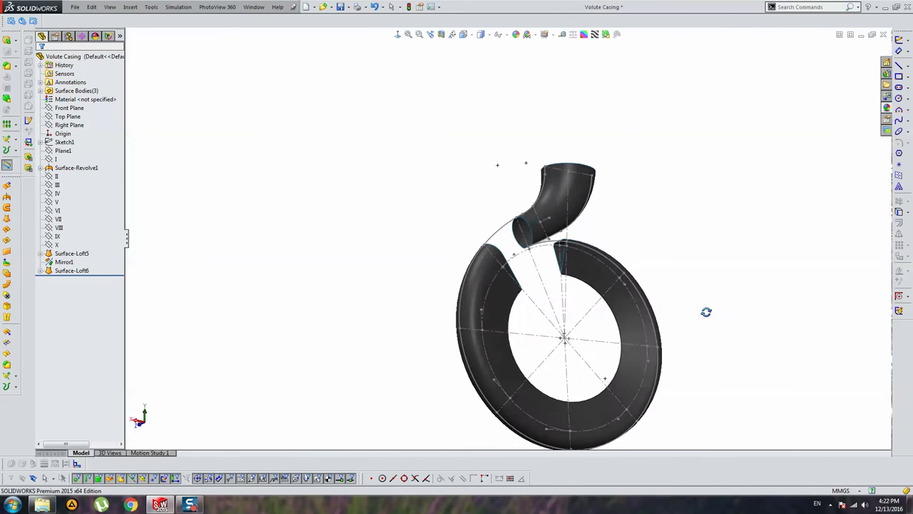
scroll(521, 196, "down", 3)
scroll(526, 192, "down", 3)
mouse_move(527, 193)
middle_mouse_down()
mouse_move(483, 179)
mouse_move(493, 211)
middle_mouse_up()
scroll(493, 211, "up", 2)
scroll(399, 163, "up", 2)
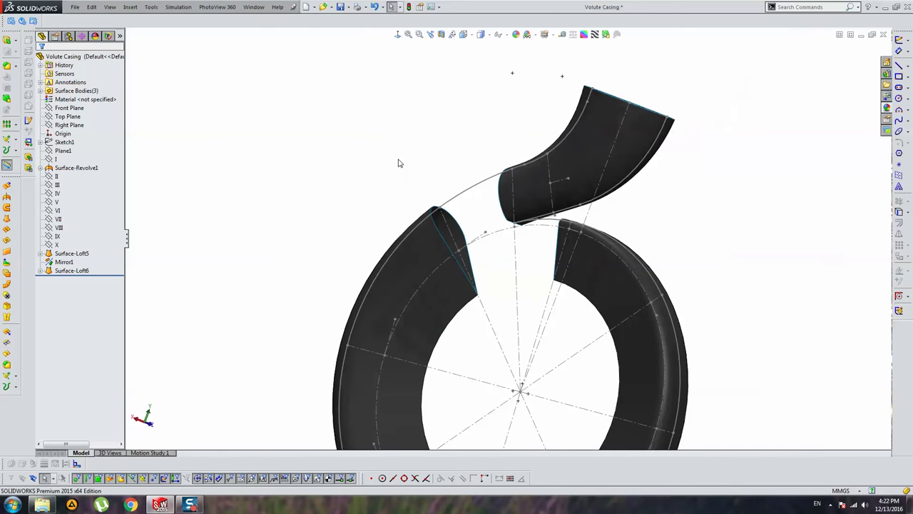
key("ctrl+s")
mouse_move(398, 158)
middle_mouse_down()
mouse_move(473, 198)
mouse_move(490, 222)
mouse_move(465, 212)
middle_mouse_up()
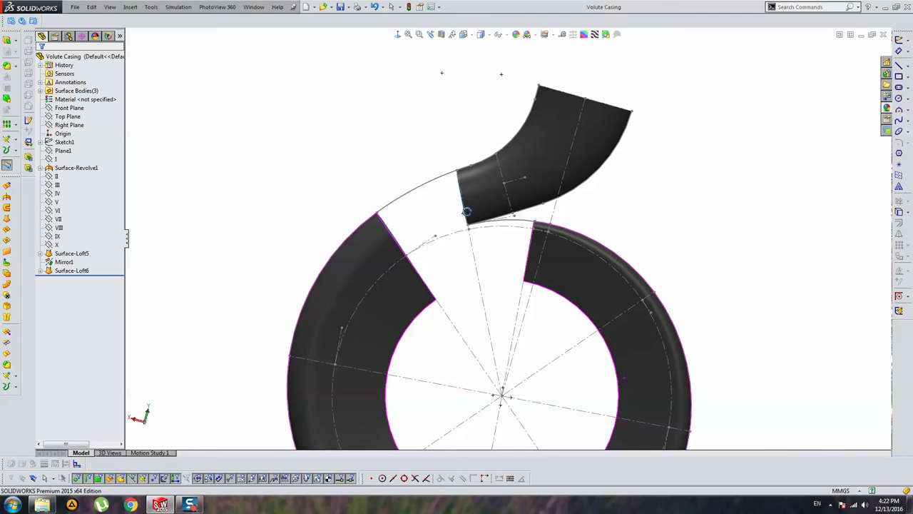
middle_click_drag(466, 212, 468, 213)
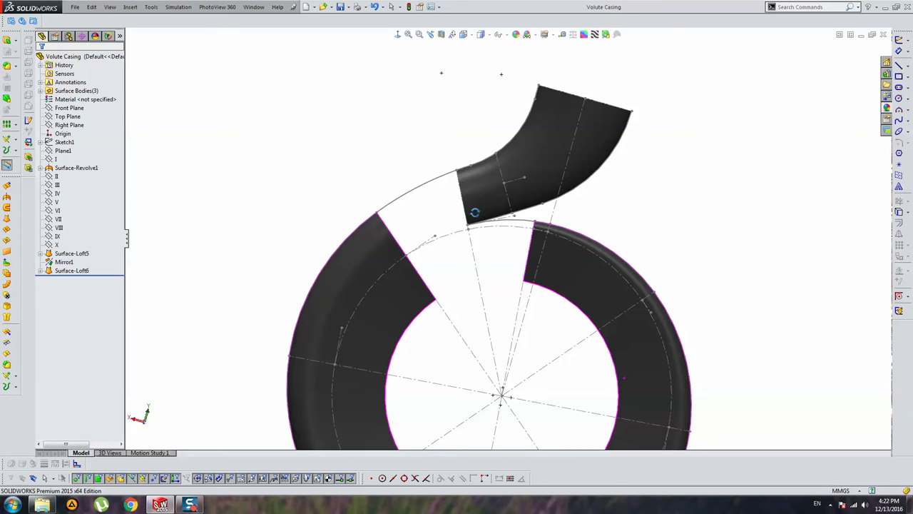
middle_click_drag(474, 212, 450, 234)
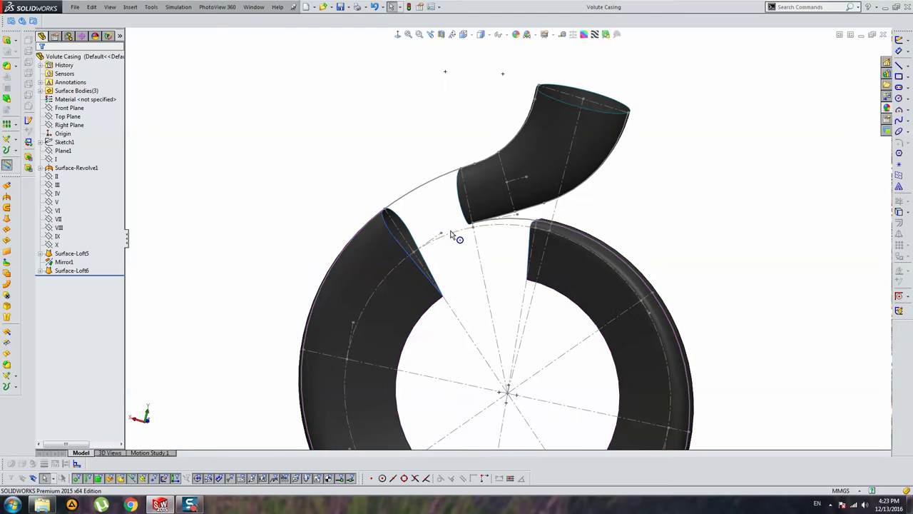
middle_click_drag(520, 240, 527, 235)
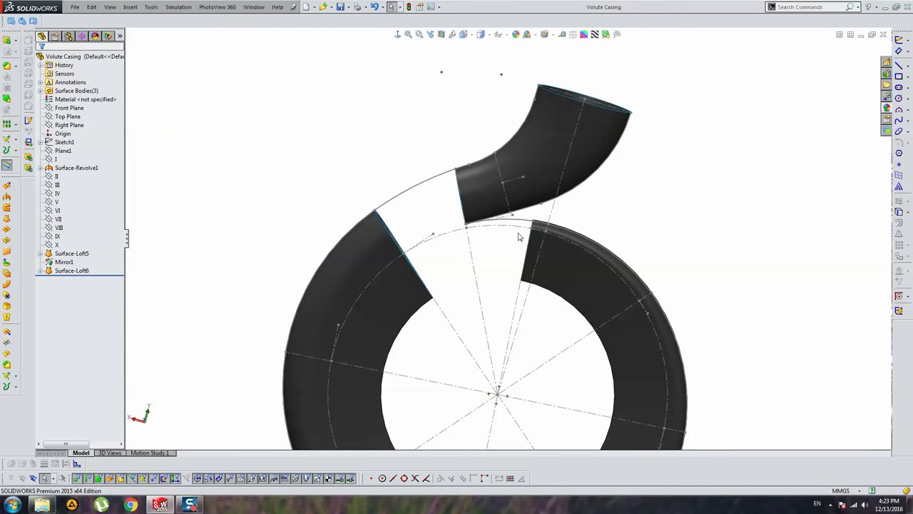
In the volute sketch, draw a tangent arc from the curve's endpoint near the tongue gap
left_click(511, 225)
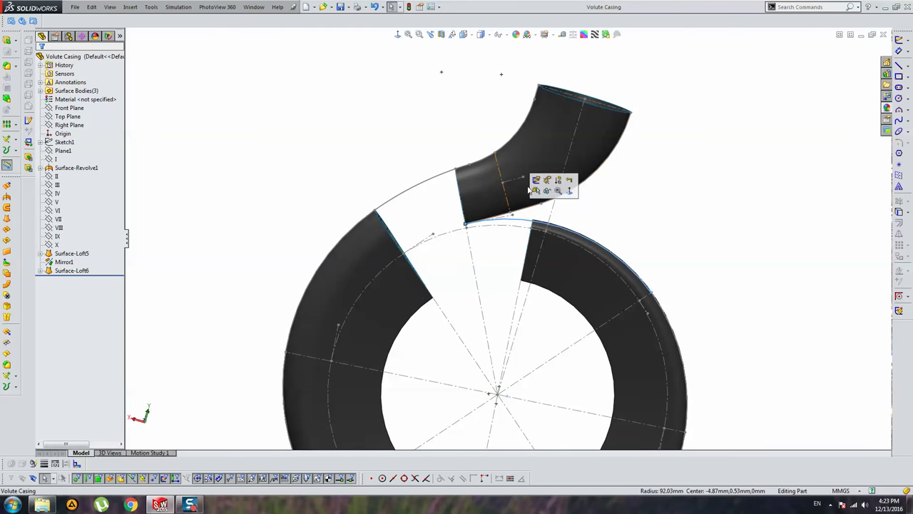
left_click(535, 180)
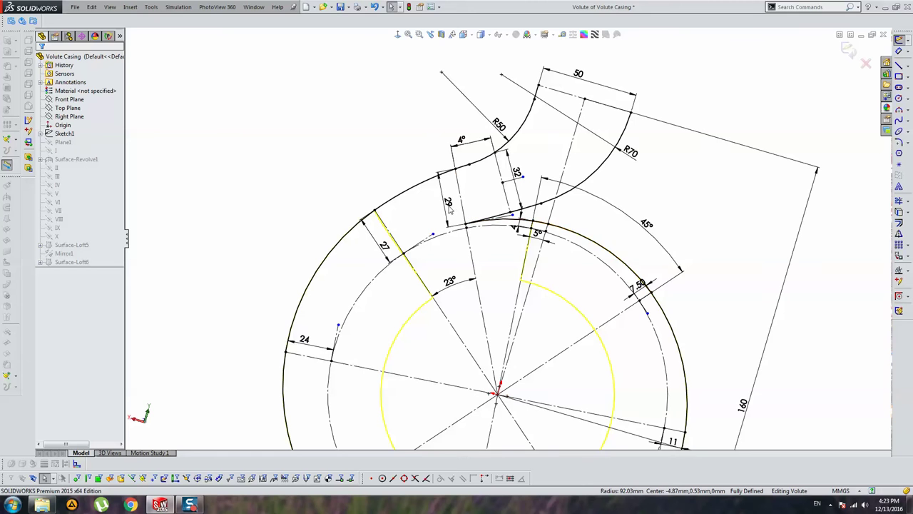
key("ctrl+1")
scroll(622, 229, "down", 5)
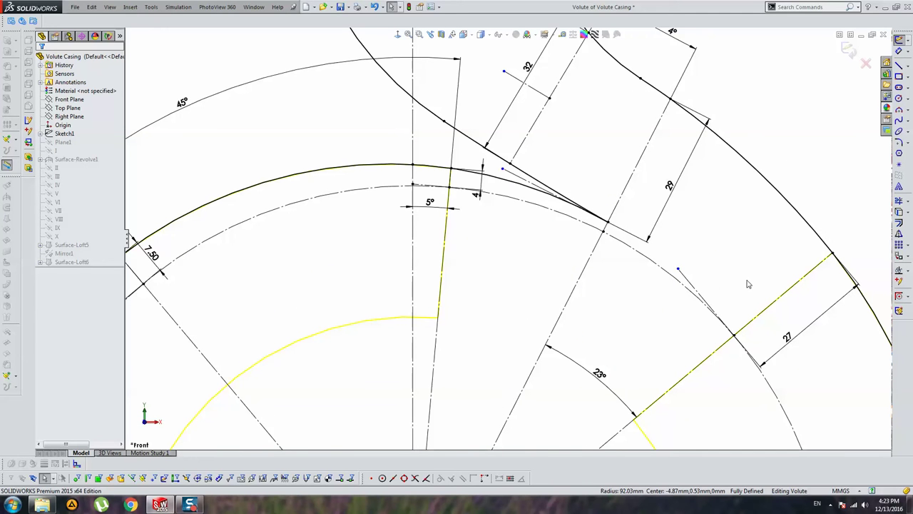
left_click(898, 110)
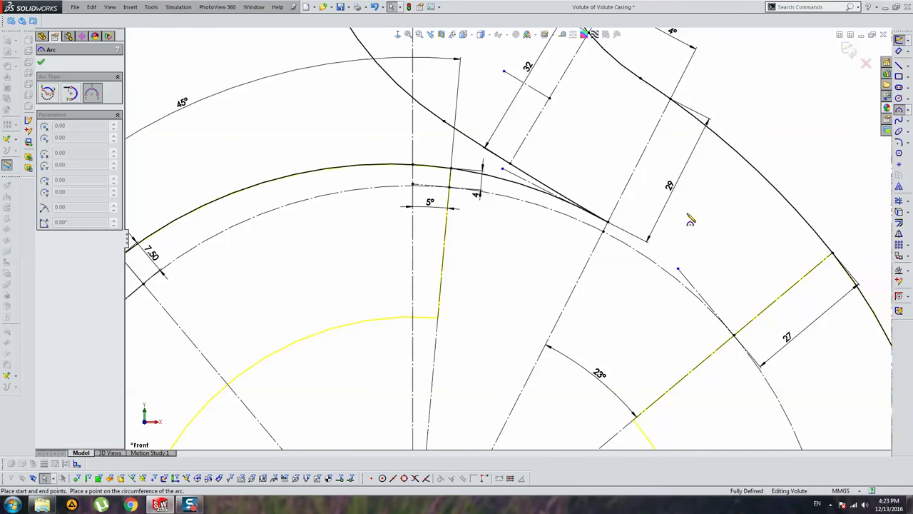
left_click(605, 224)
left_click(710, 379)
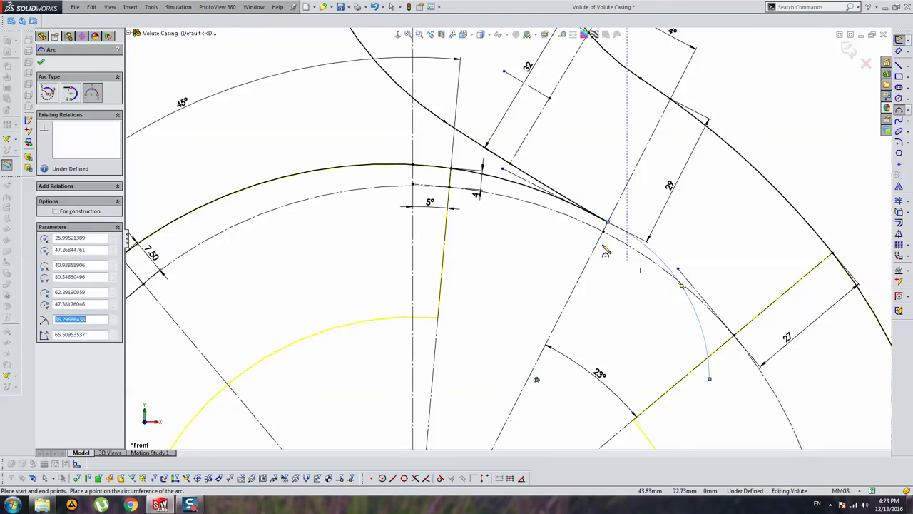
left_click(44, 478)
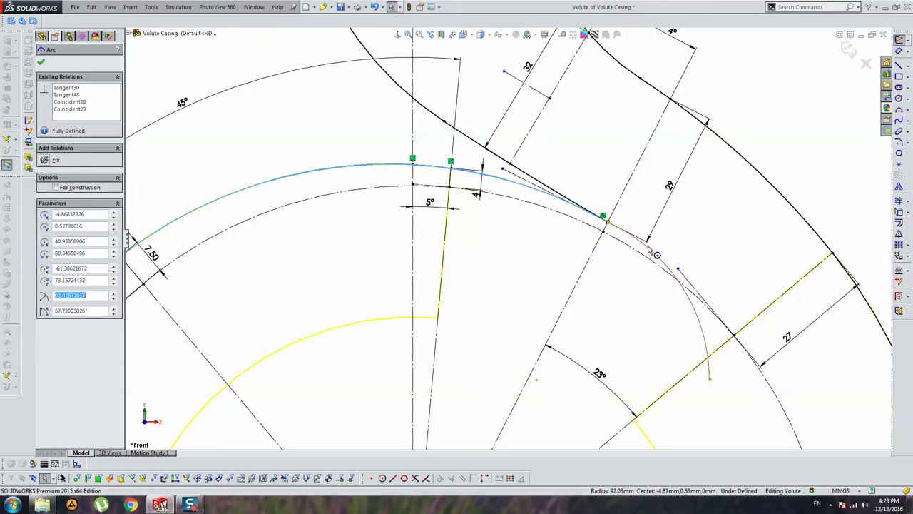
Exit the volute sketch and rebuild back to the shaded surface model
key("Escape")
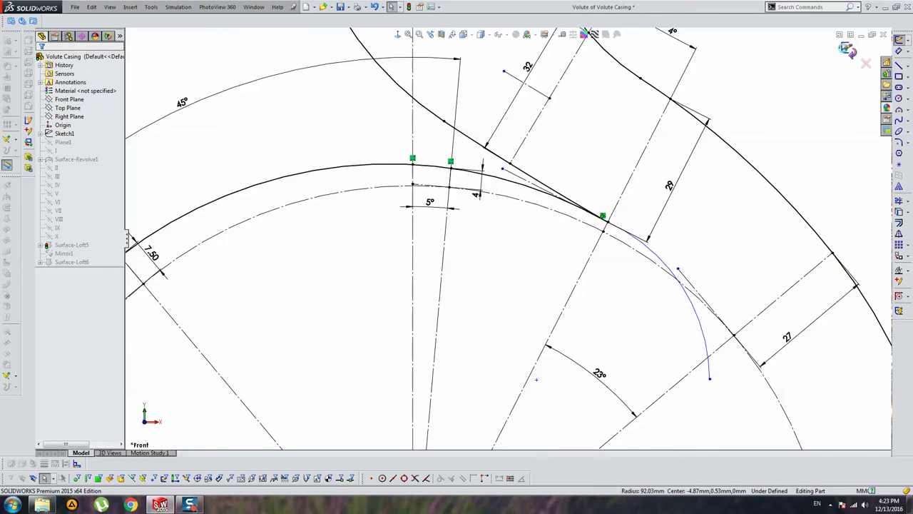
left_click(848, 49)
left_click(649, 252)
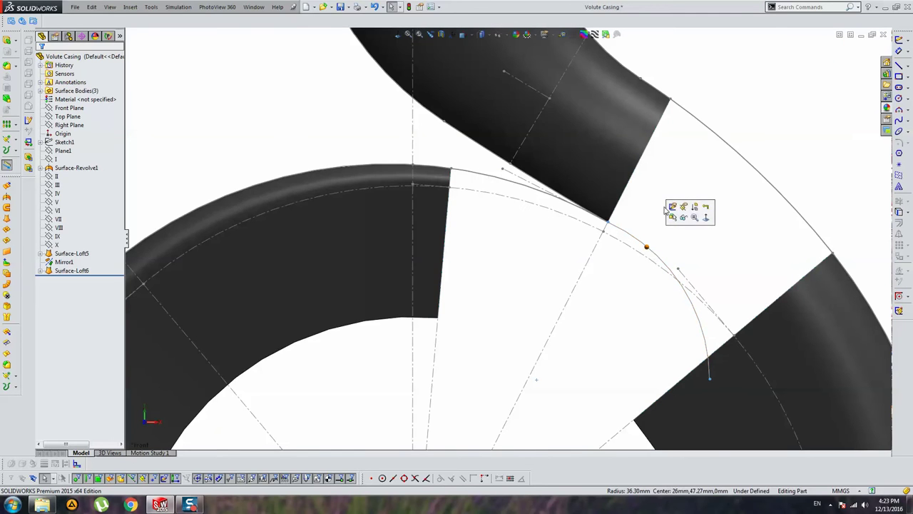
left_click(675, 206)
key("Escape")
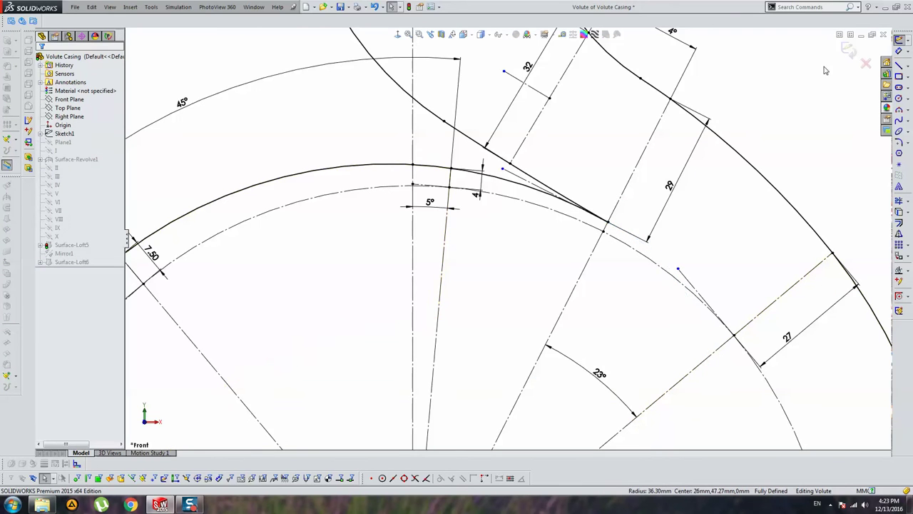
left_click(847, 50)
Start Sketch18 on the Front Plane and draw a 3-point arc across the tongue gap
left_click(83, 127)
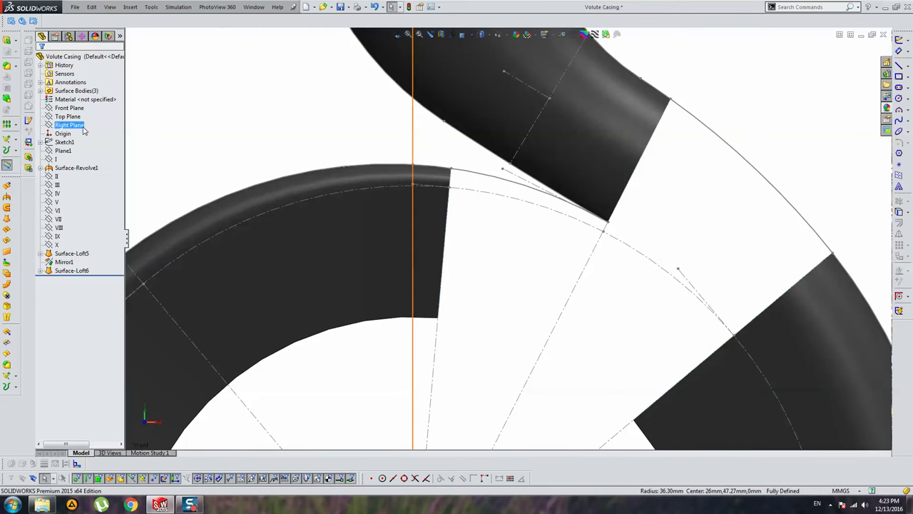
left_click(69, 107)
key("ctrl+8")
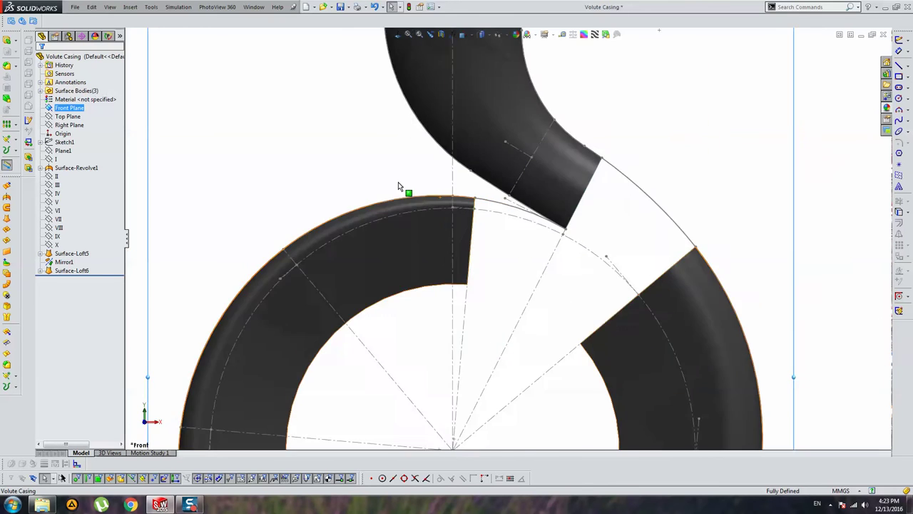
left_click(899, 40)
left_click(899, 110)
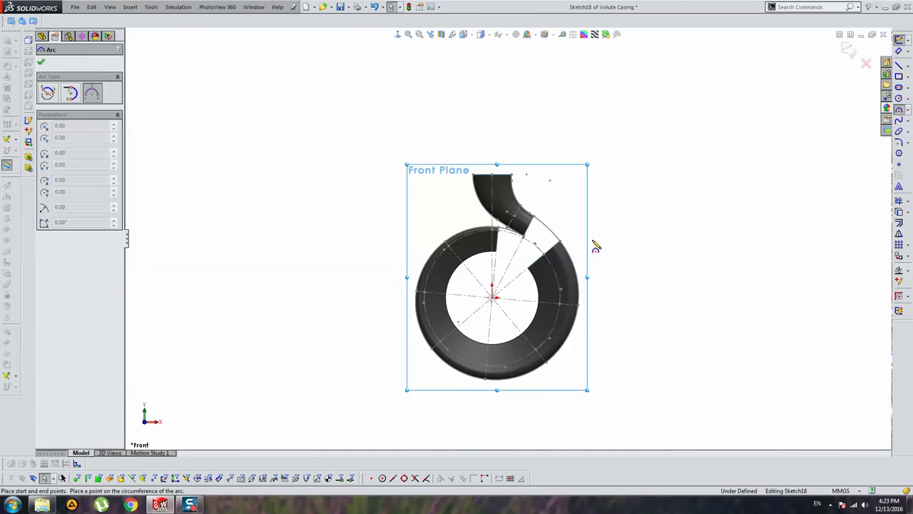
scroll(491, 235, "down", 5)
scroll(441, 187, "down", 3)
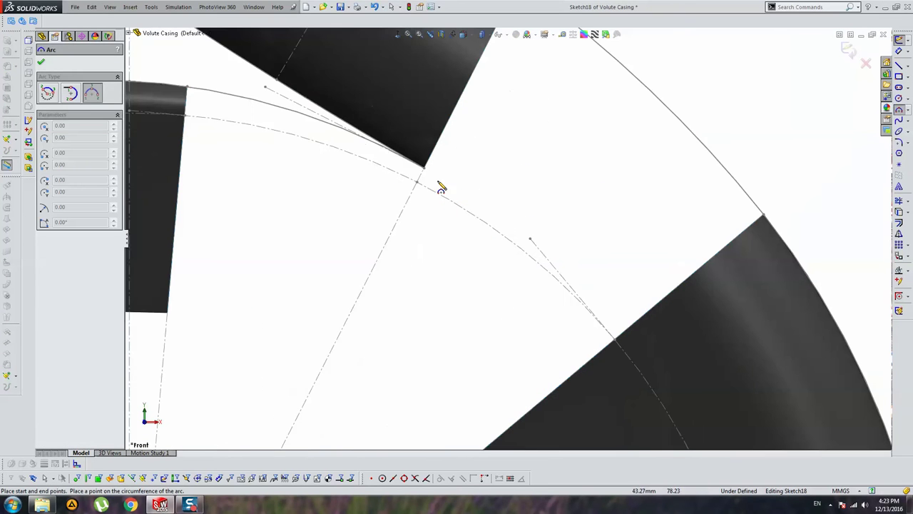
left_click(535, 320)
left_click(518, 267)
key("Escape")
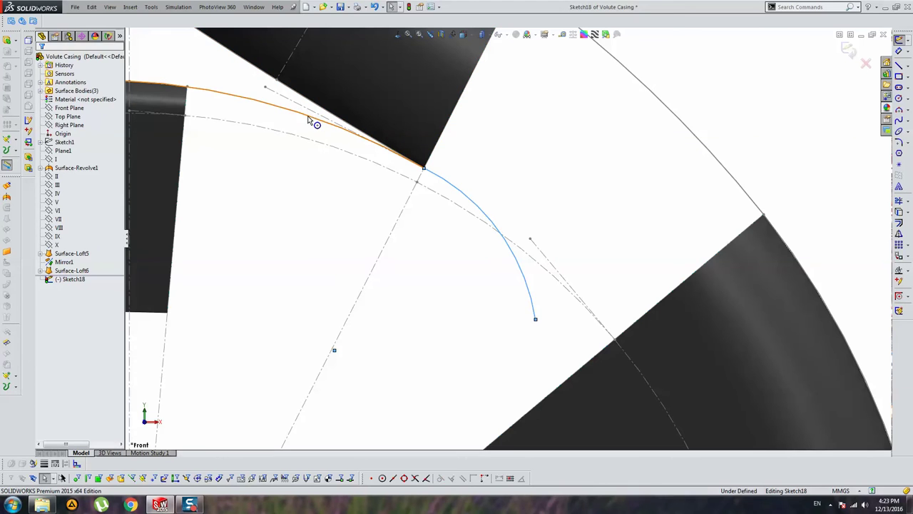
Make the arc tangent to Arc3 and coincident with Point14 on the loft edge
left_click(309, 120, "ctrl")
left_click(66, 226)
left_click(571, 328)
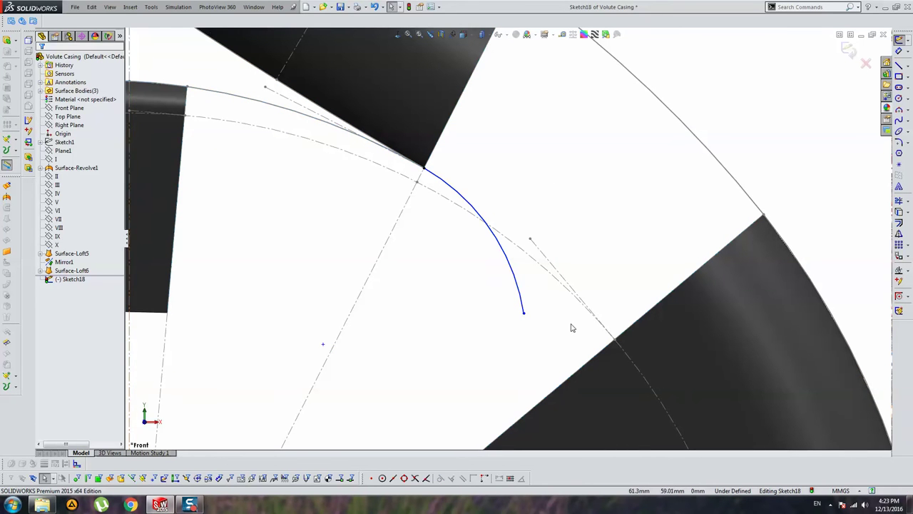
left_click(603, 335)
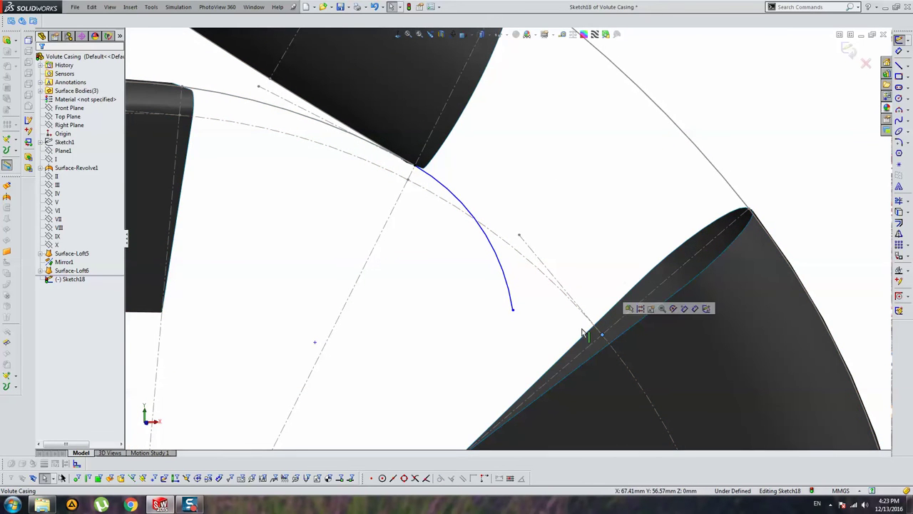
left_click(513, 310, "ctrl")
left_click(66, 237)
left_click(350, 190)
mouse_move(350, 189)
middle_mouse_down()
mouse_move(618, 202)
mouse_move(566, 179)
mouse_move(580, 178)
middle_mouse_up()
scroll(598, 198, "up", 3)
scroll(528, 236, "down", 2)
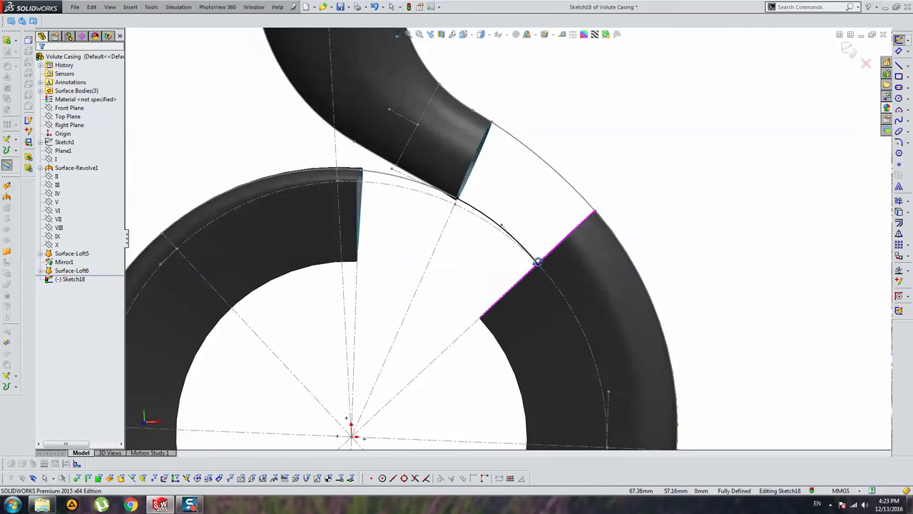
mouse_move(535, 220)
middle_mouse_down()
mouse_move(530, 198)
mouse_move(595, 236)
mouse_move(573, 254)
mouse_move(548, 236)
mouse_move(518, 241)
mouse_move(541, 243)
middle_mouse_up()
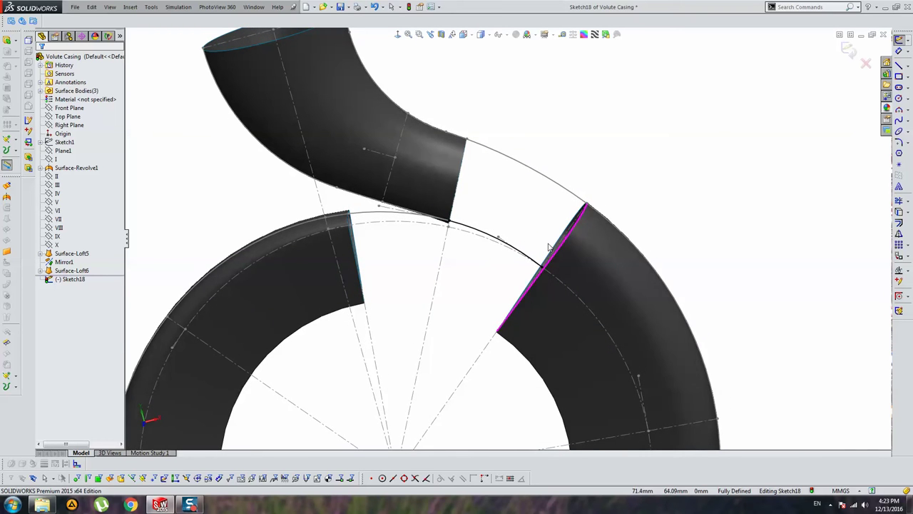
Exit Sketch18 and orbit around the still-open tongue gap between ring and pipe
left_click(848, 48)
mouse_move(658, 99)
middle_mouse_down()
mouse_move(658, 142)
mouse_move(679, 179)
mouse_move(574, 162)
mouse_move(546, 172)
middle_mouse_up()
scroll(547, 171, "up", 3)
mouse_move(478, 224)
middle_mouse_down()
mouse_move(473, 204)
mouse_move(499, 181)
mouse_move(514, 142)
mouse_move(528, 184)
mouse_move(571, 203)
mouse_move(667, 221)
middle_mouse_up()
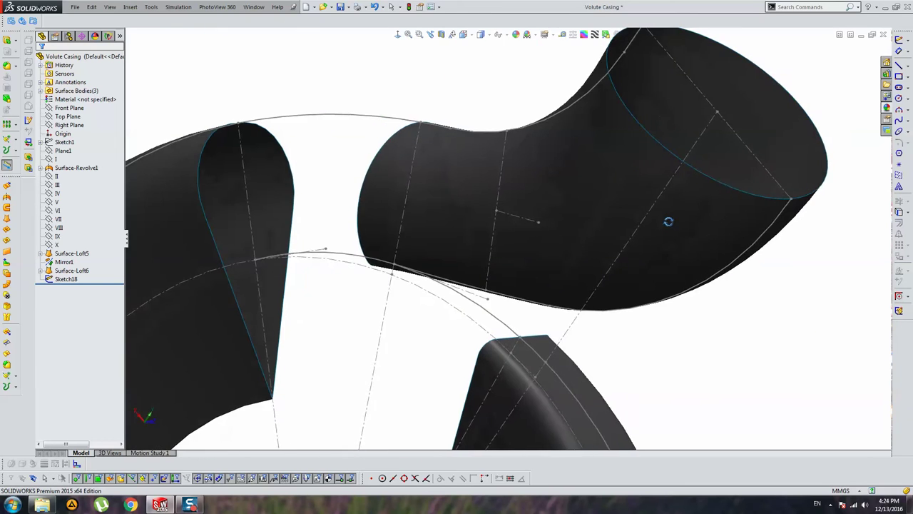
scroll(668, 221, "down", 3)
mouse_move(489, 176)
middle_mouse_down()
mouse_move(481, 216)
mouse_move(385, 211)
middle_mouse_up()
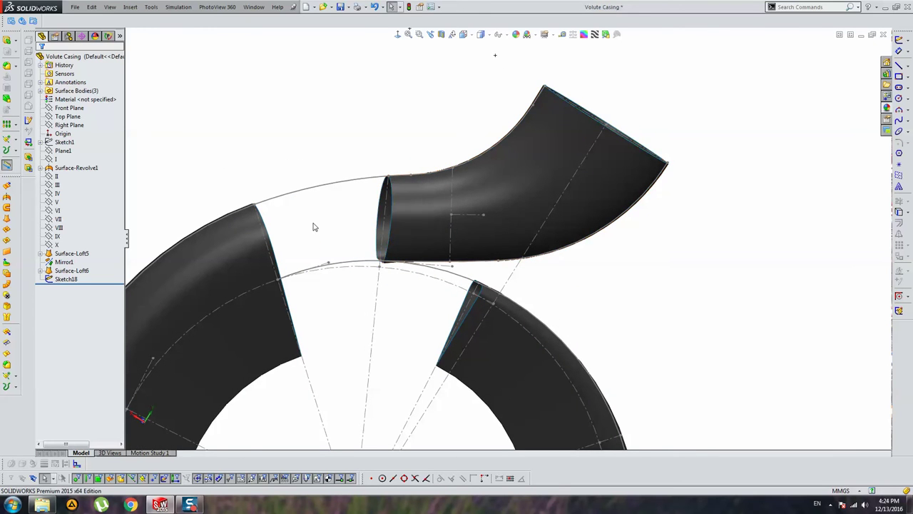
middle_click_drag(316, 224, 276, 245)
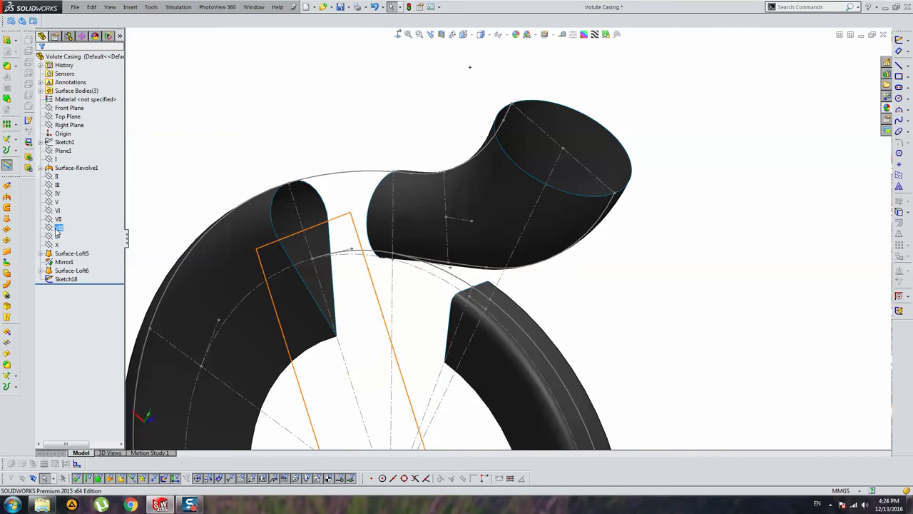
left_click(58, 227)
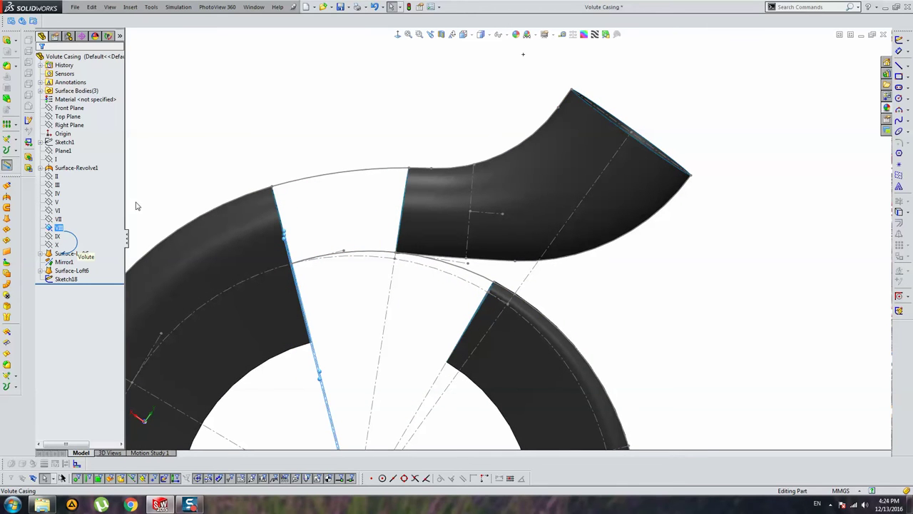
Start Sketch19 on plane VIII and convert both sides of the teardrop loft edge into it
left_click(899, 41)
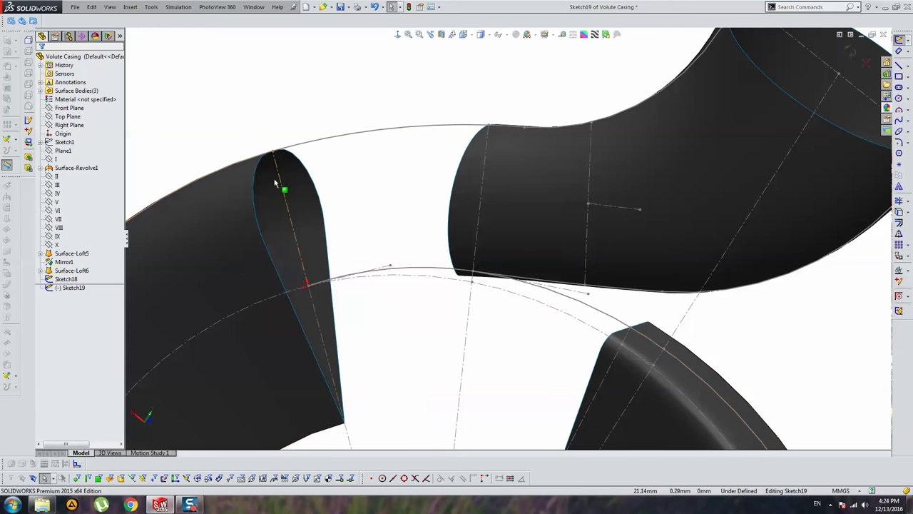
left_click(260, 175)
left_click(312, 171, "ctrl")
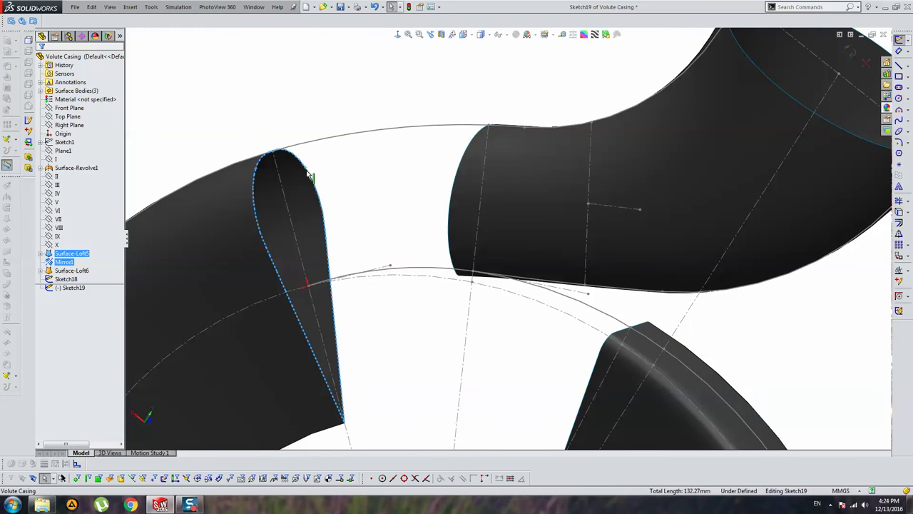
left_click(899, 212)
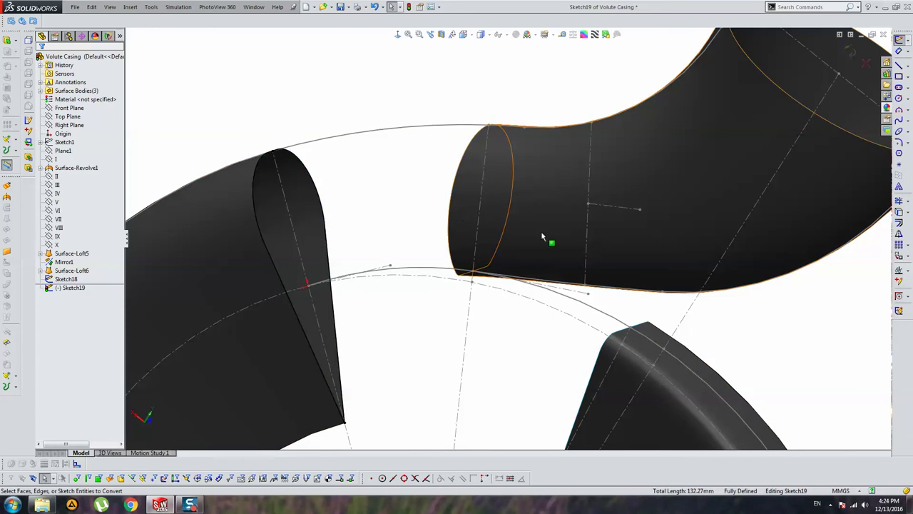
Draw a line across the teardrop section near the tongue
key("l")
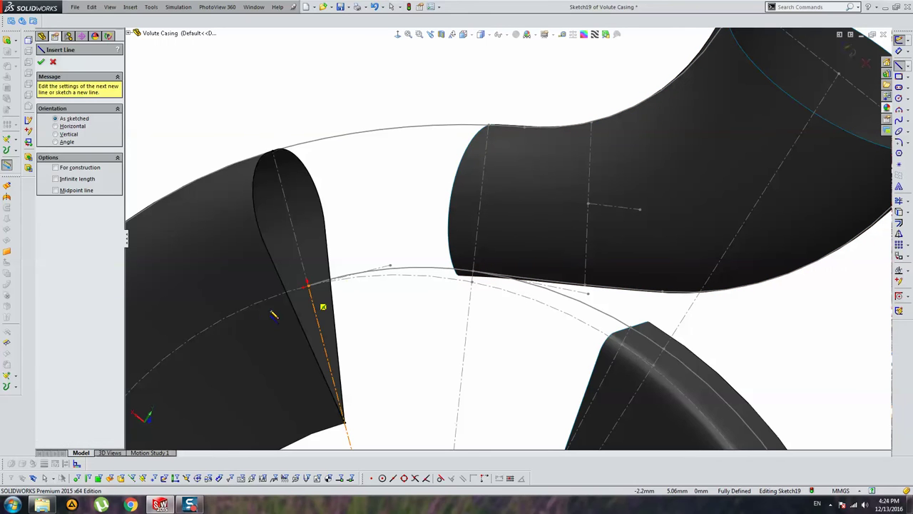
left_click_drag(263, 308, 367, 288)
key("Escape")
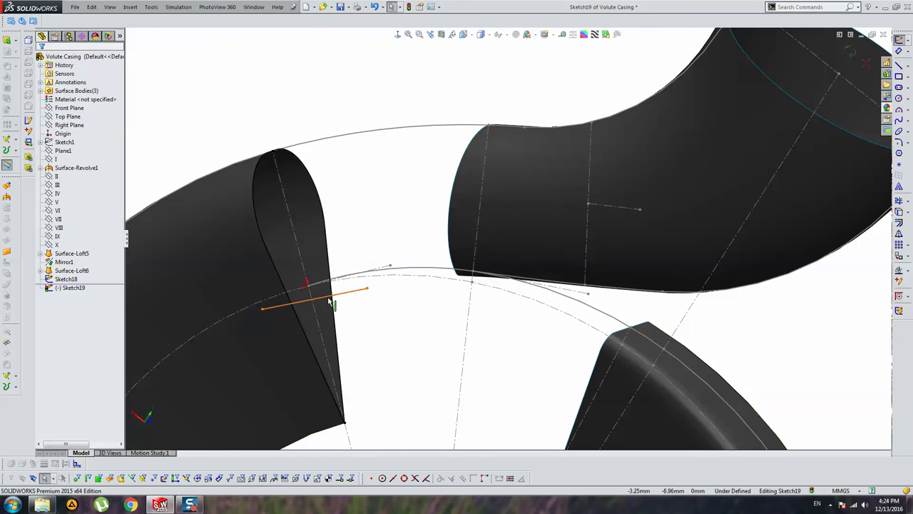
left_click(327, 295)
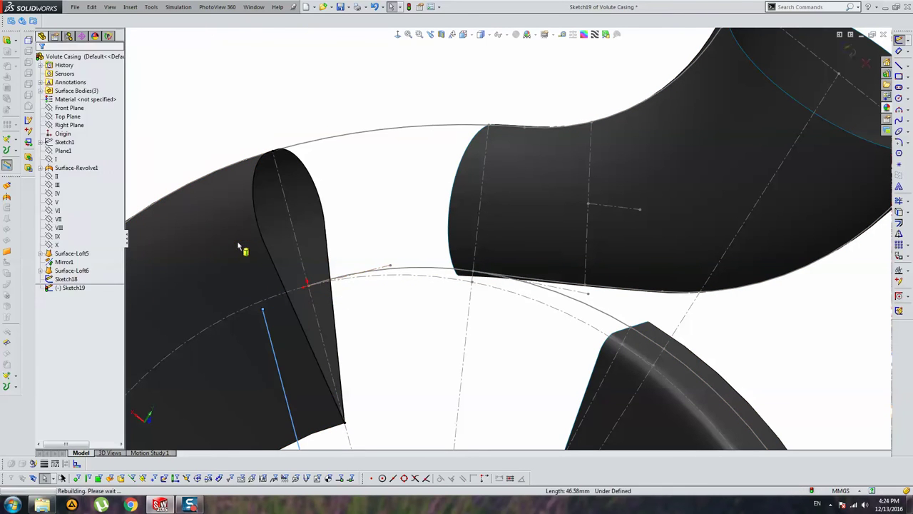
left_click(61, 171)
key("Escape")
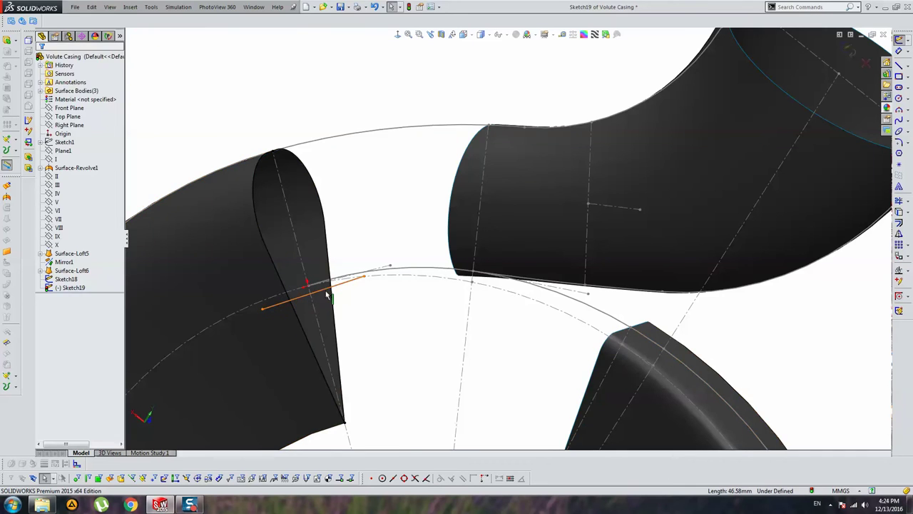
Give the line a Midpoint relation to the tongue point and fully define its left endpoint
left_click(327, 295)
left_click(309, 285, "ctrl")
scroll(277, 297, "up", 3)
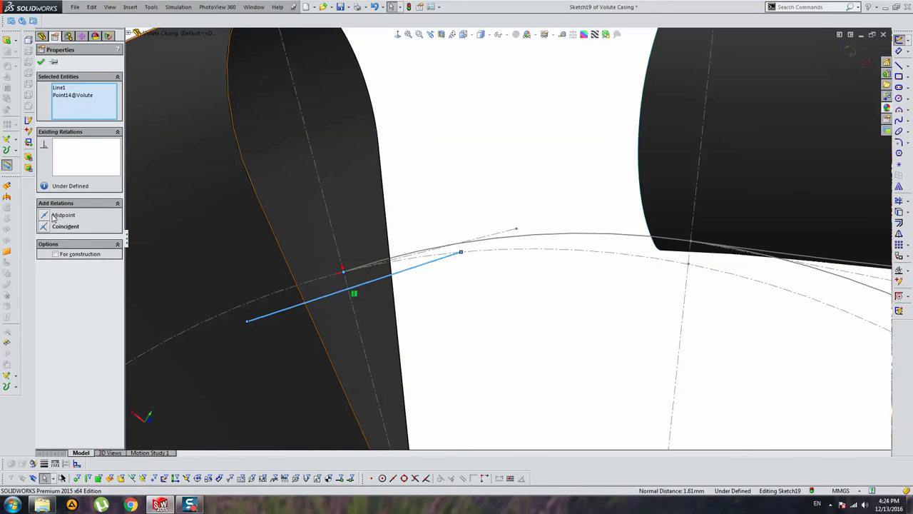
left_click(62, 215)
key("Escape")
left_click(300, 297)
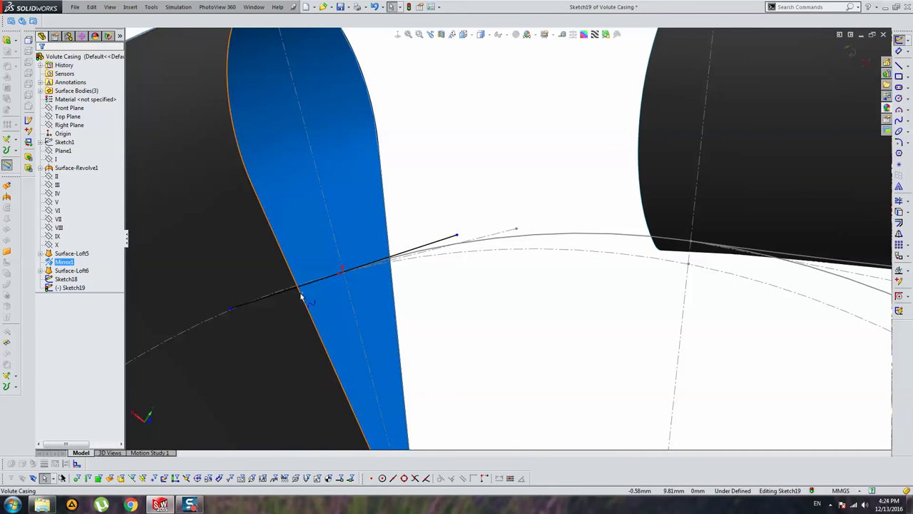
left_click(303, 286)
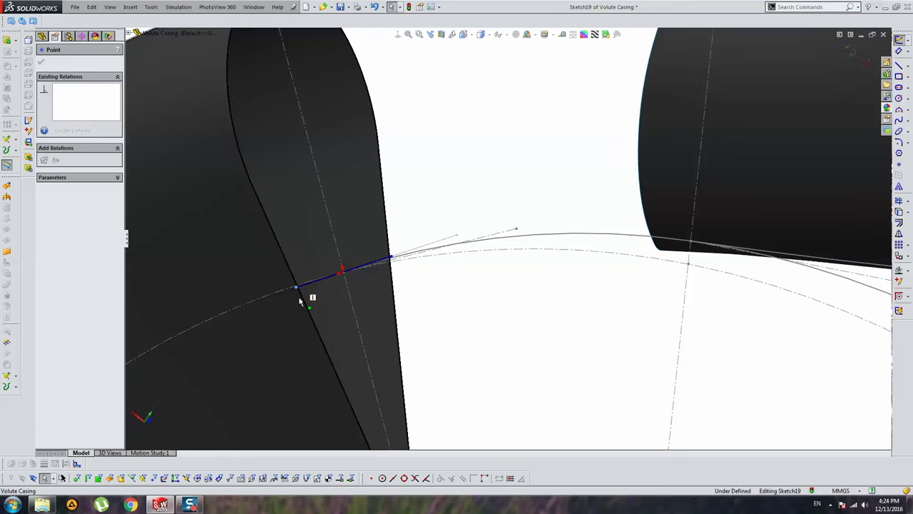
left_click(302, 300)
left_click(426, 297)
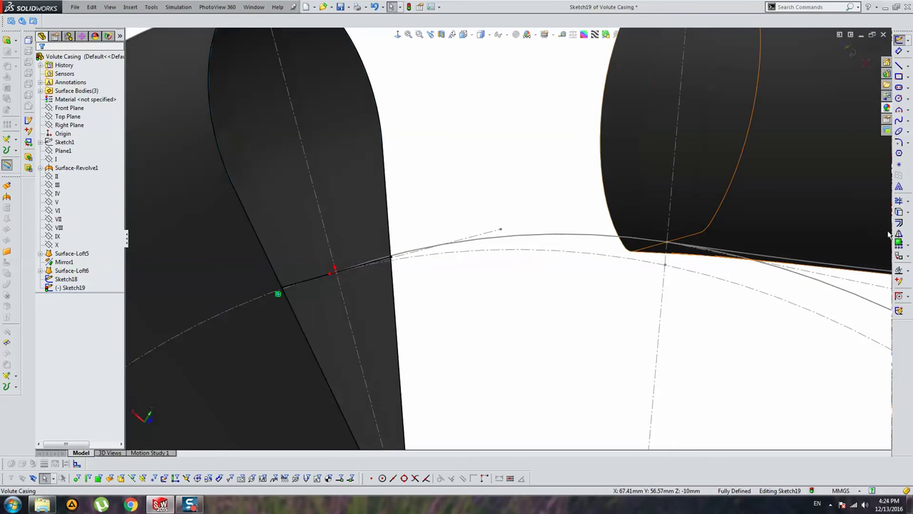
Trim the line against the teardrop outline and review the resulting sketch
left_click(900, 201)
scroll(445, 326, "up", 3)
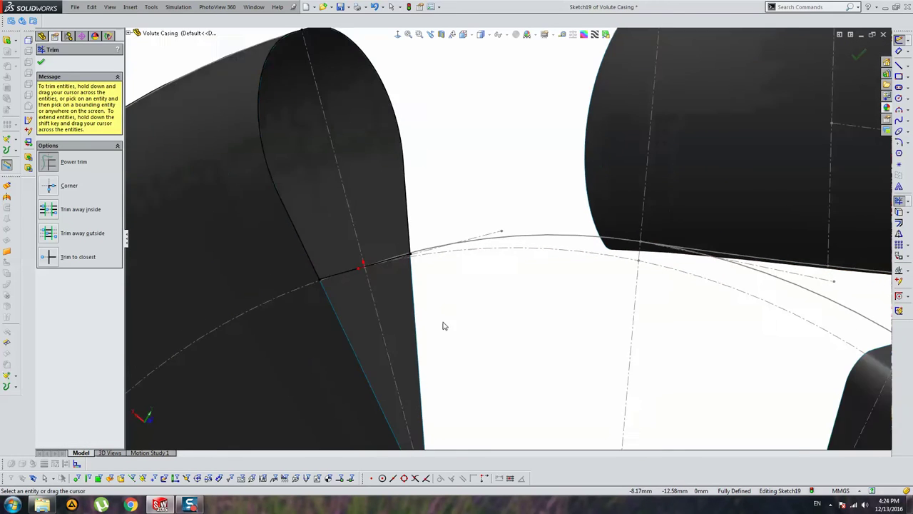
scroll(430, 291, "up", 2)
key("Escape")
middle_click_drag(431, 291, 489, 229)
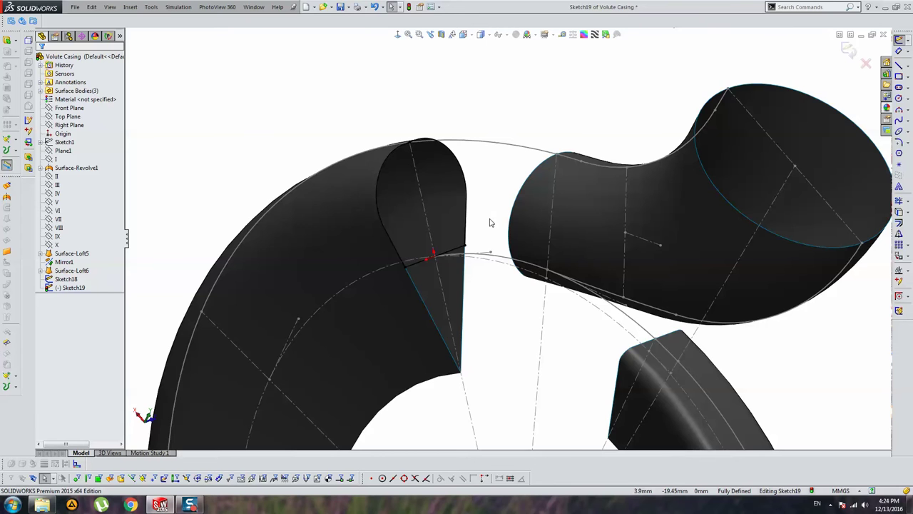
mouse_move(498, 229)
middle_mouse_down()
mouse_move(531, 203)
mouse_move(622, 248)
middle_mouse_up()
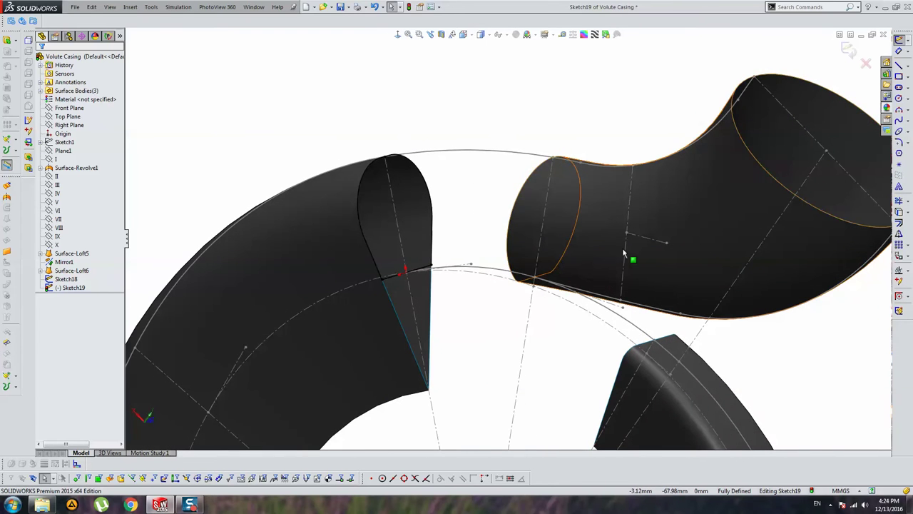
left_click(899, 142)
scroll(402, 279, "down", 3)
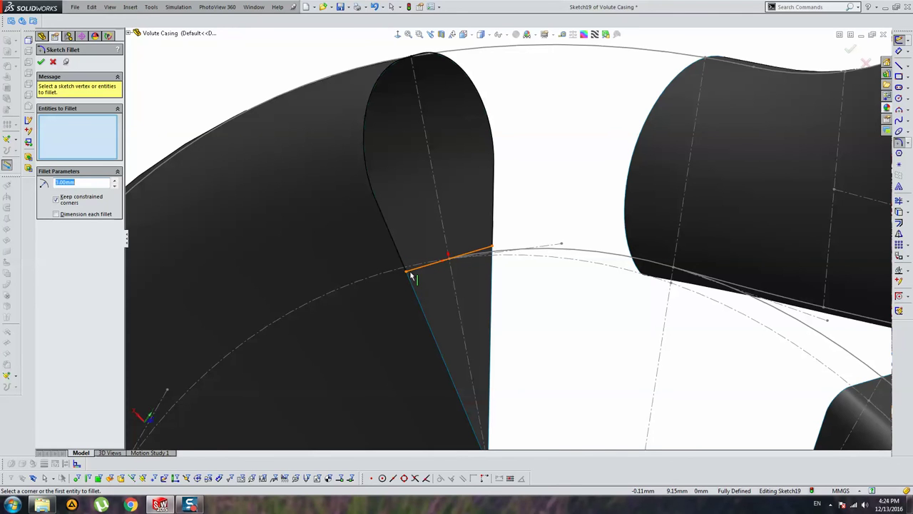
Discard the pending sketch fillet and exit Sketch19 back to the Volute Casing part
scroll(462, 277, "up", 2)
mouse_move(481, 269)
middle_mouse_down()
mouse_move(526, 249)
mouse_move(494, 248)
mouse_move(479, 252)
mouse_move(521, 259)
mouse_move(535, 265)
mouse_move(503, 257)
mouse_move(532, 271)
mouse_move(483, 279)
mouse_move(558, 233)
middle_mouse_up()
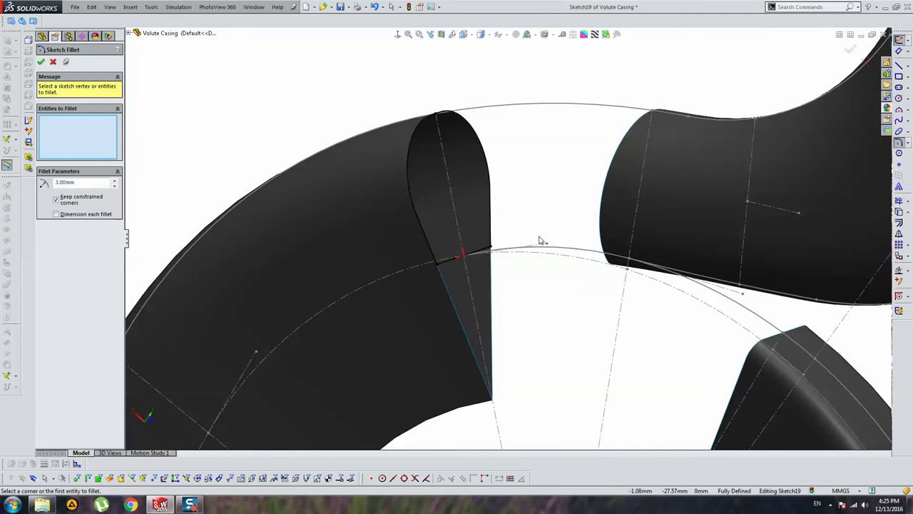
scroll(540, 240, "down", 2)
scroll(528, 246, "down", 2)
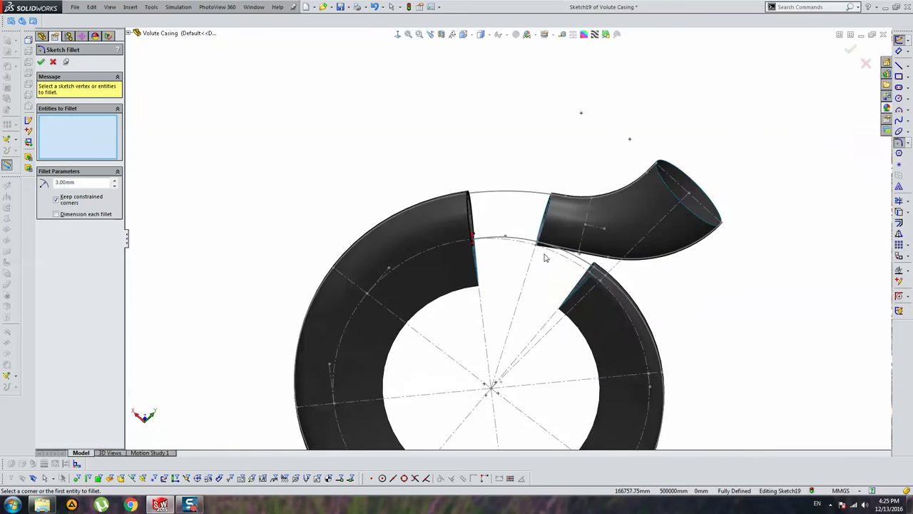
scroll(508, 251, "down", 1)
scroll(504, 253, "up", 1)
scroll(502, 243, "up", 2)
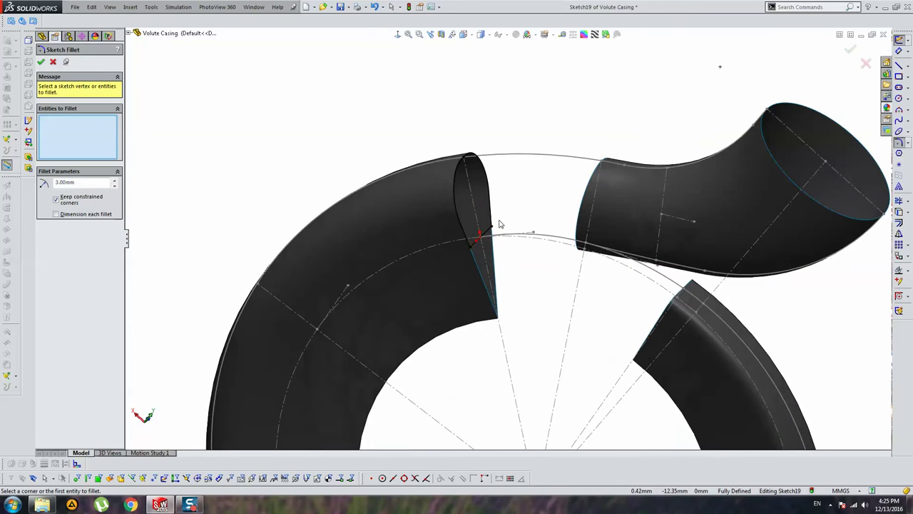
key("Escape")
scroll(497, 224, "up", 2)
scroll(492, 205, "up", 2)
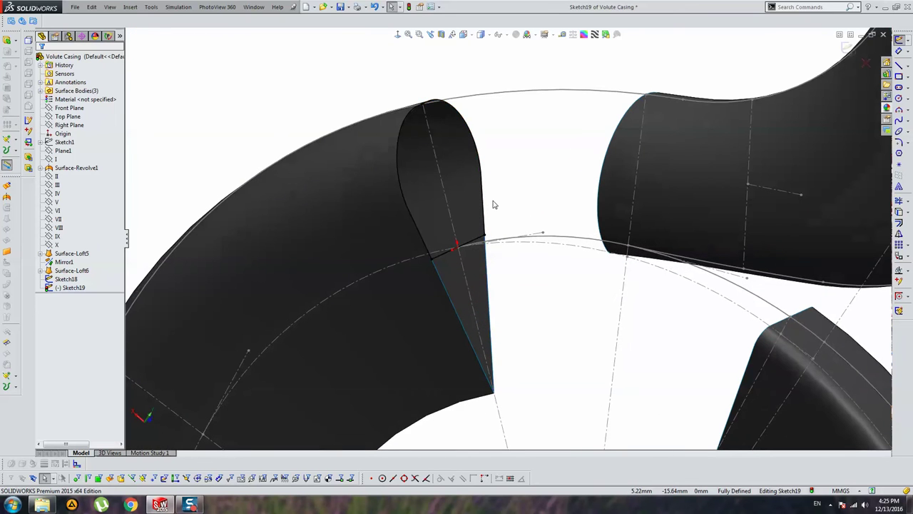
left_click(844, 54)
middle_click_drag(579, 167, 515, 146)
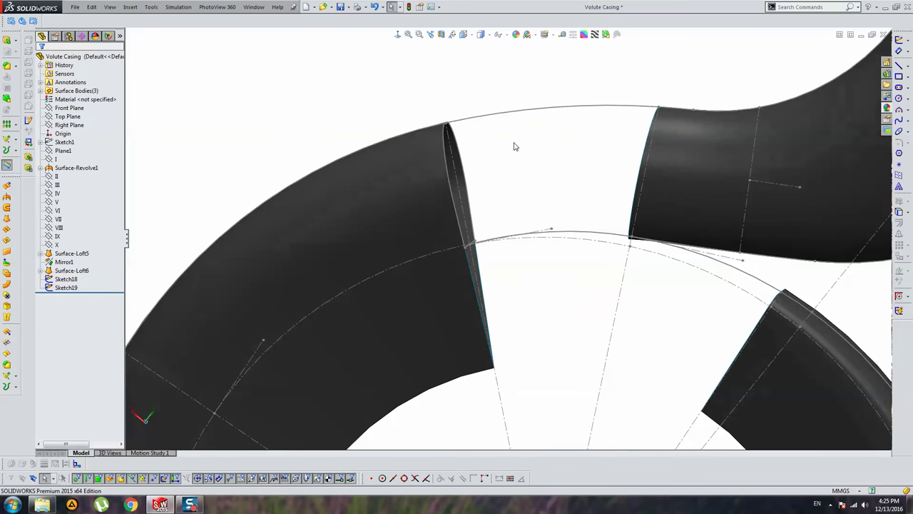
Abandon a first loft attempt, then briefly reopen and close Sketch19
left_click(7, 217)
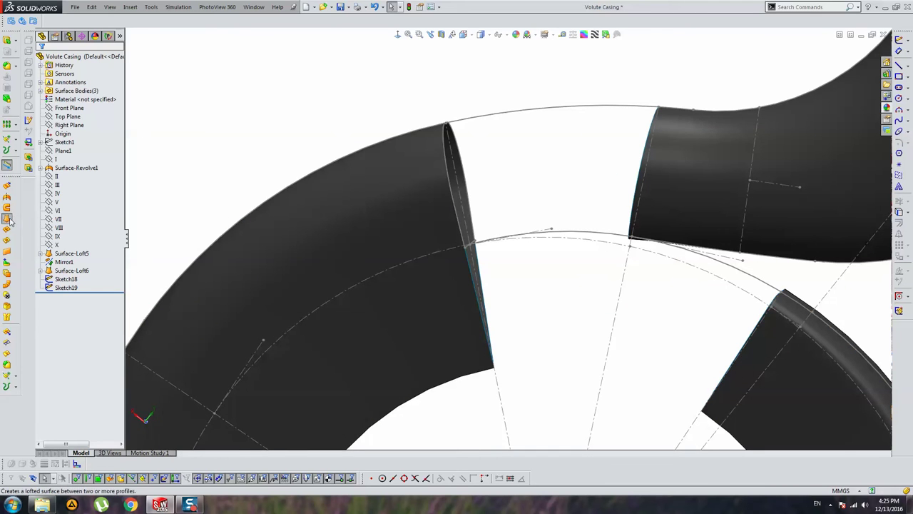
middle_click_drag(516, 133, 481, 146)
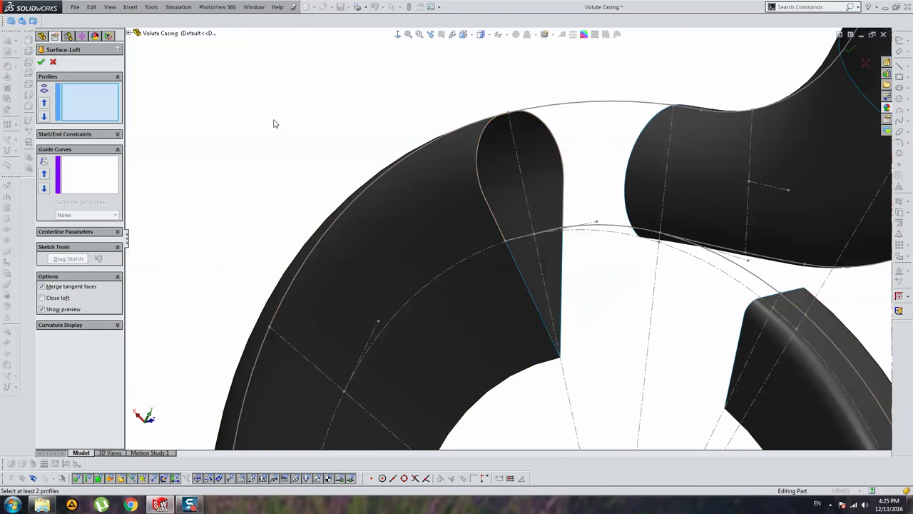
left_click(494, 119)
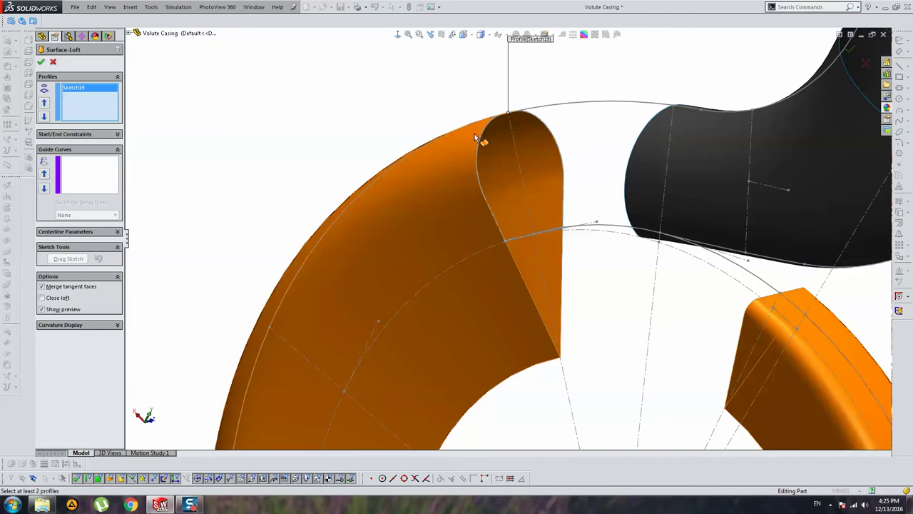
right_click(89, 104)
left_click(123, 105)
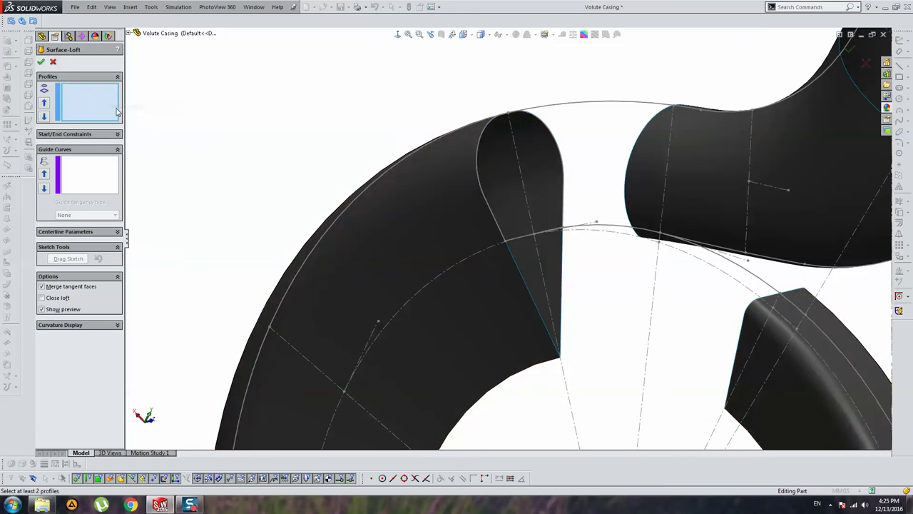
key("Escape")
left_click(559, 148)
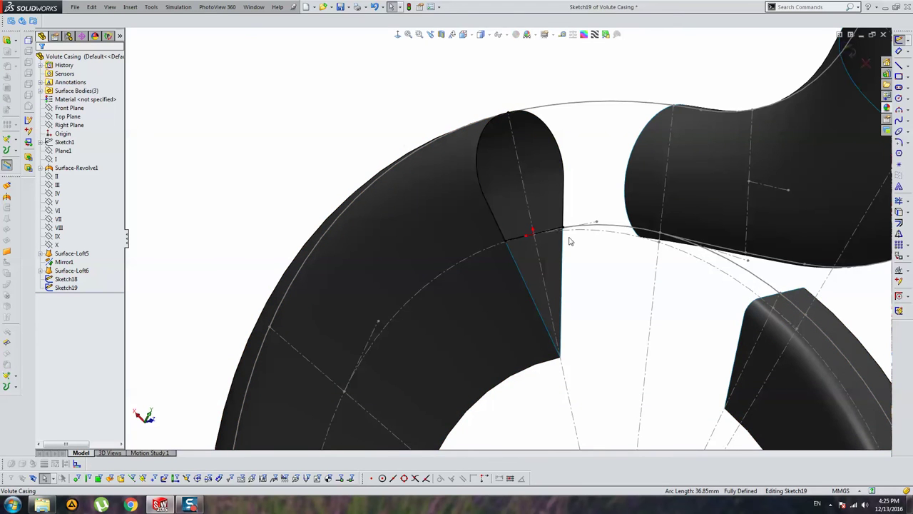
scroll(568, 214, "down", 3)
scroll(581, 186, "up", 2)
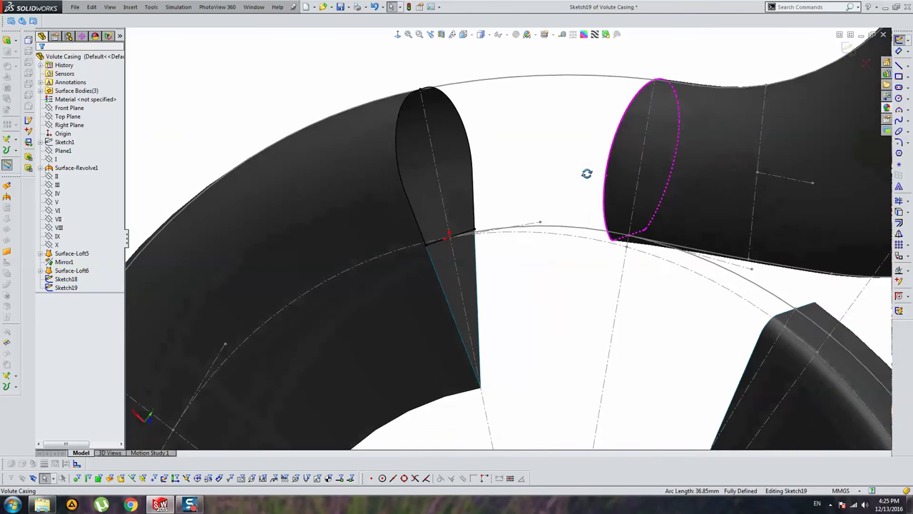
left_click(848, 53)
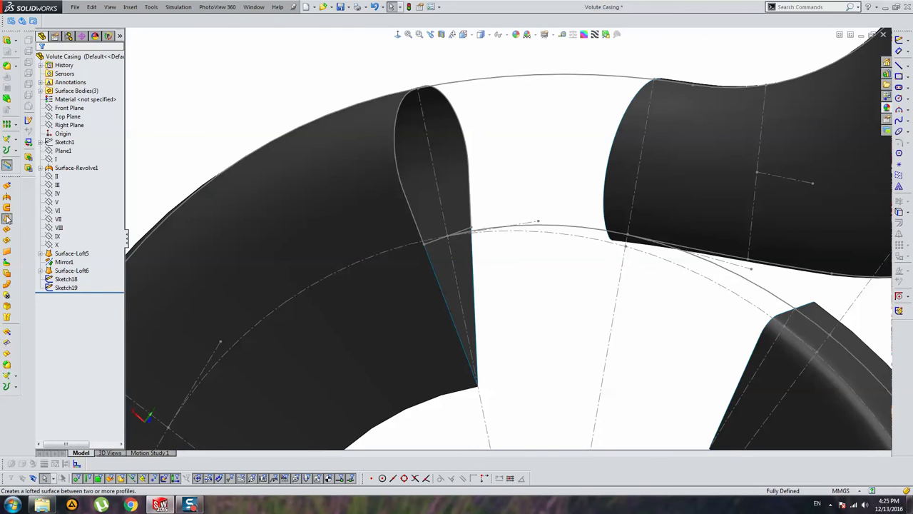
Loft Sketch19 to the right duct's end edge, guided by Volute and Sketch18
left_click(7, 219)
scroll(478, 228, "down", 3)
left_click(391, 266)
scroll(506, 198, "up", 2)
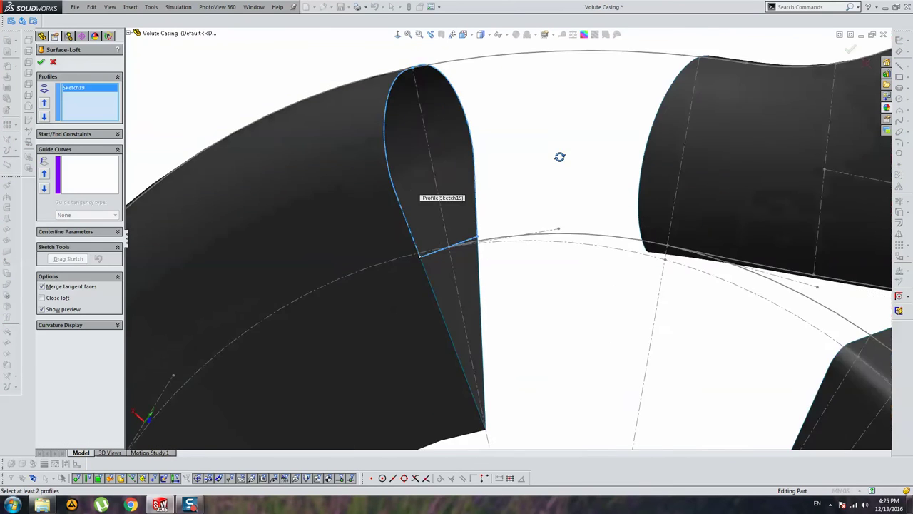
scroll(559, 155, "up", 2)
scroll(615, 167, "up", 1)
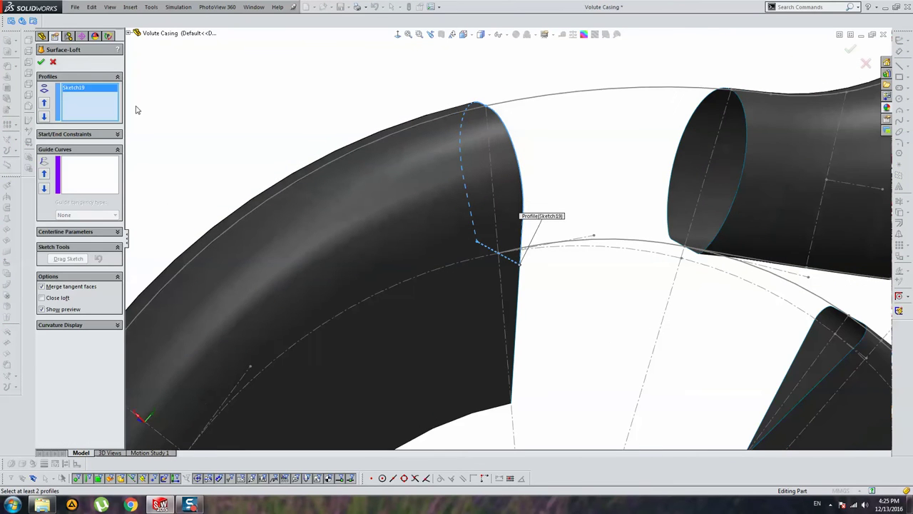
left_click(746, 150)
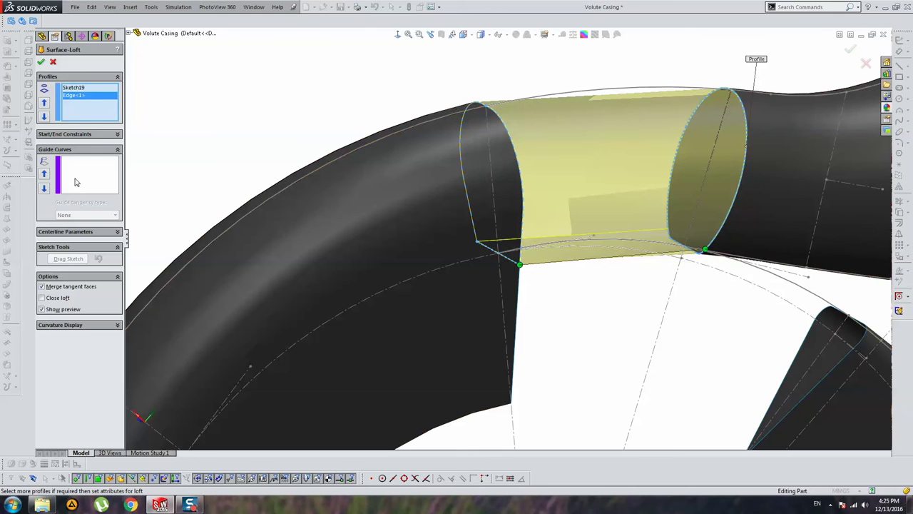
left_click(96, 176)
left_click(585, 95)
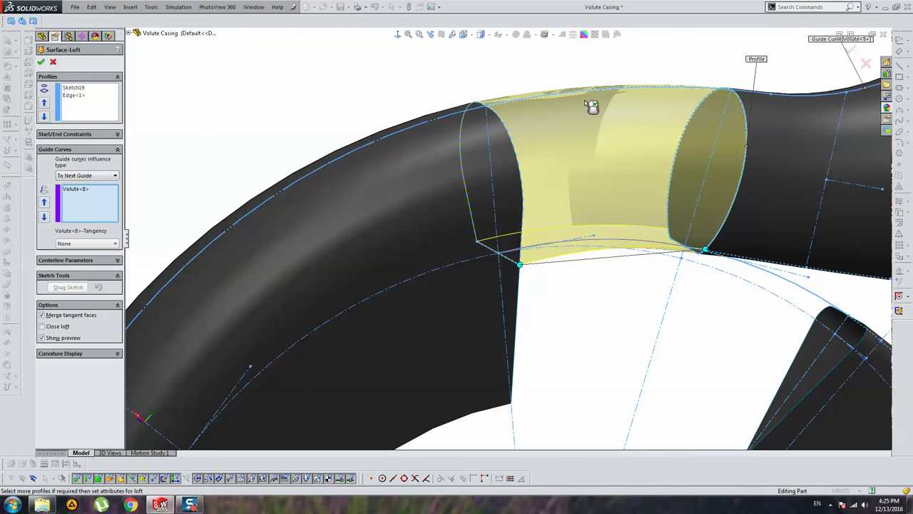
left_click(597, 240)
mouse_move(604, 230)
middle_mouse_down()
mouse_move(602, 190)
mouse_move(569, 285)
mouse_move(564, 193)
mouse_move(540, 229)
mouse_move(564, 290)
mouse_move(530, 249)
mouse_move(534, 281)
mouse_move(528, 275)
middle_mouse_up()
key("Return")
Orbit to a frontal view and select the new loft's edge at the tongue
scroll(528, 275, "up", 5)
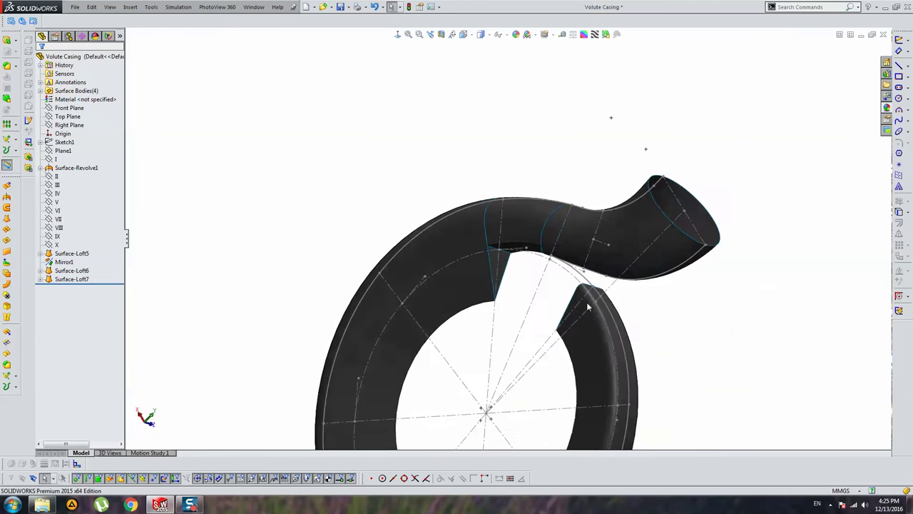
mouse_move(587, 302)
middle_mouse_down()
mouse_move(658, 296)
mouse_move(614, 309)
mouse_move(634, 306)
mouse_move(605, 279)
mouse_move(569, 289)
mouse_move(542, 322)
mouse_move(540, 283)
mouse_move(576, 329)
middle_mouse_up()
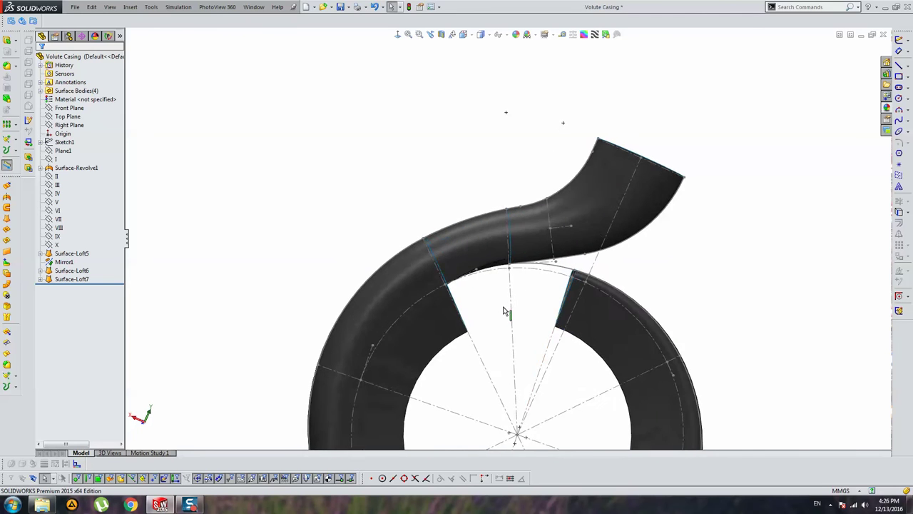
scroll(505, 310, "down", 3)
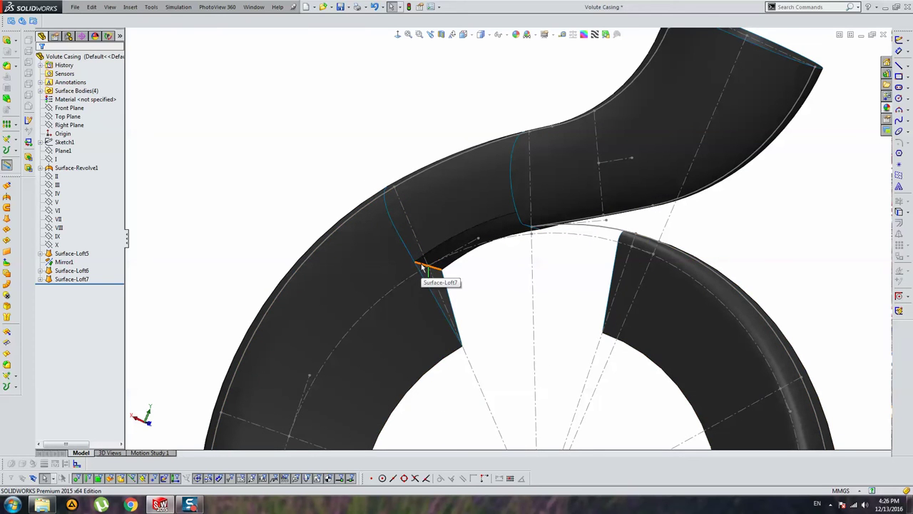
left_click(422, 267)
scroll(480, 236, "up", 3)
scroll(542, 245, "down", 1)
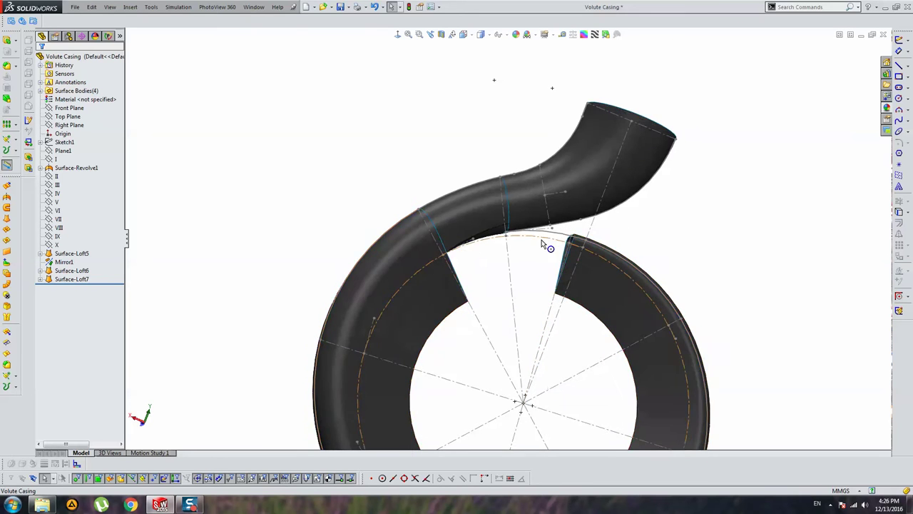
scroll(543, 245, "up", 1)
scroll(535, 285, "down", 3)
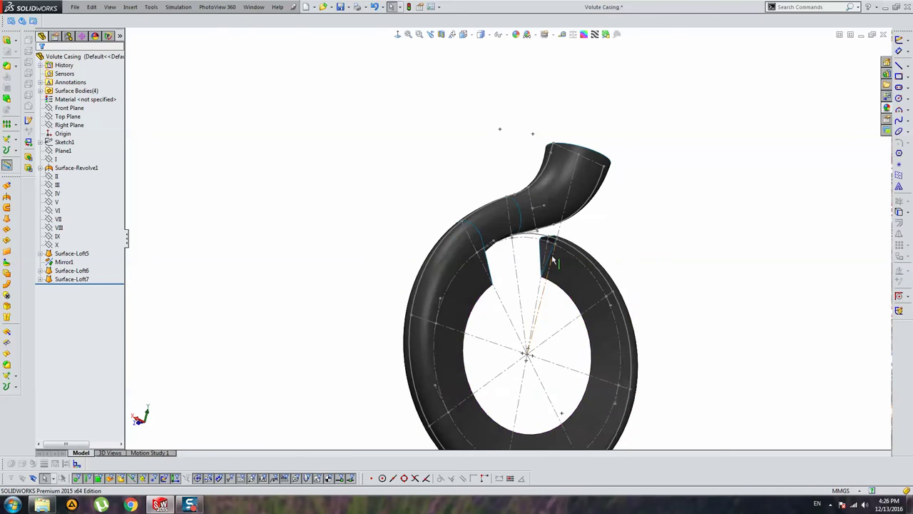
Review Surface-Loft7's input sketches Sketch18, Sketch19 and Volute, then rebuild the model
left_click(40, 280)
left_click(74, 304)
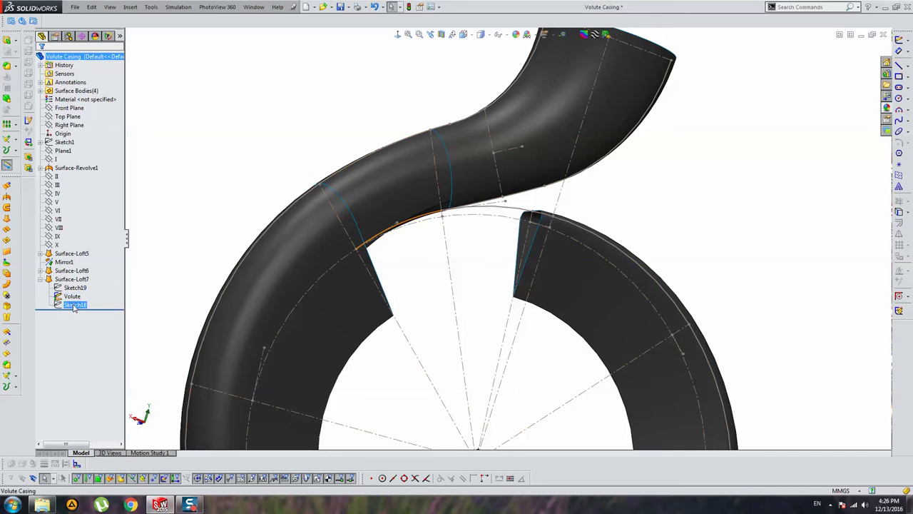
left_click(74, 287)
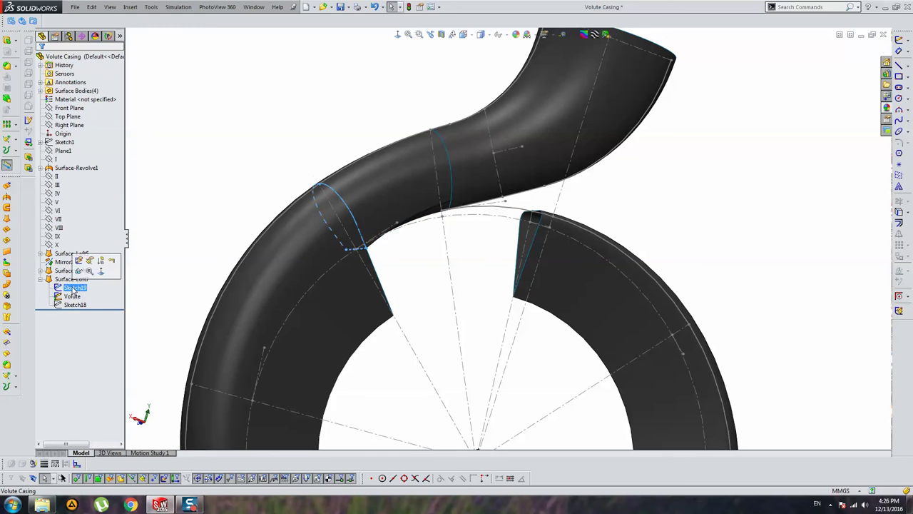
left_click(73, 296)
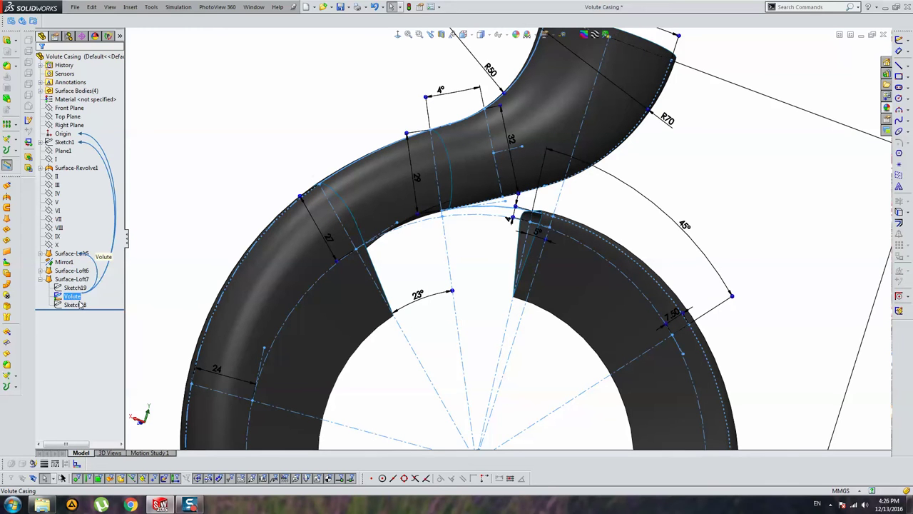
left_click(74, 304)
key("ctrl+b")
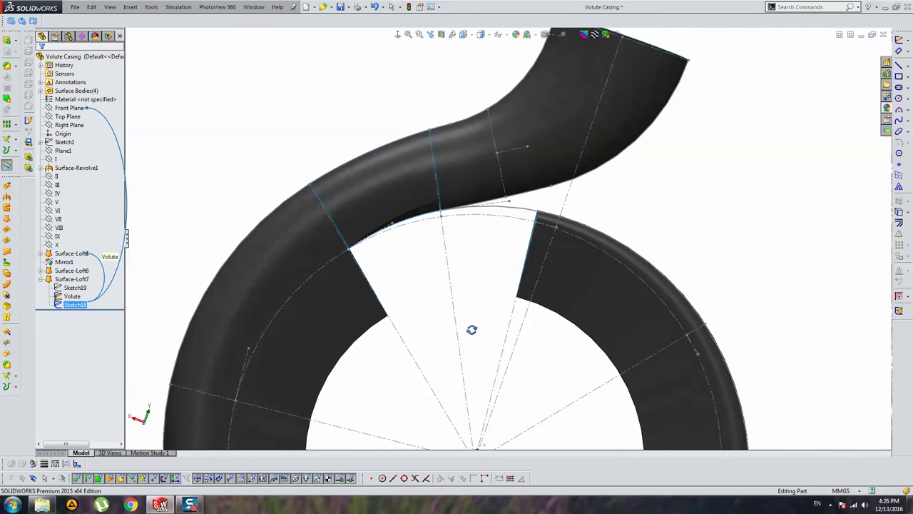
Show the Volute sketch and Sketch18 on the model alongside Surface-Loft5
left_click(611, 266)
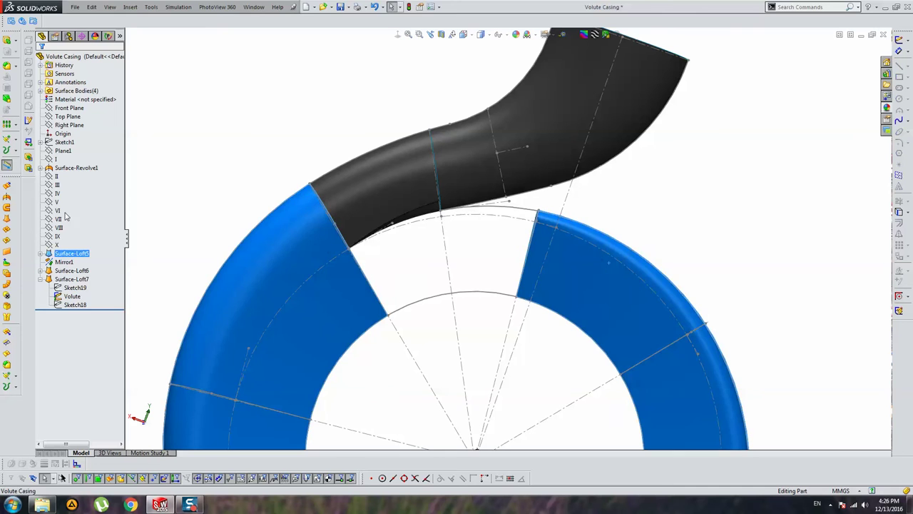
left_click(40, 254)
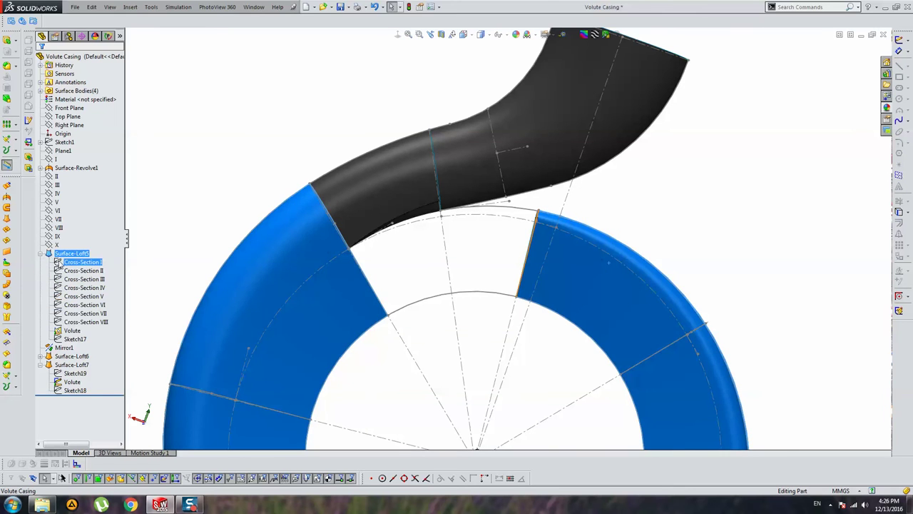
left_click(75, 340)
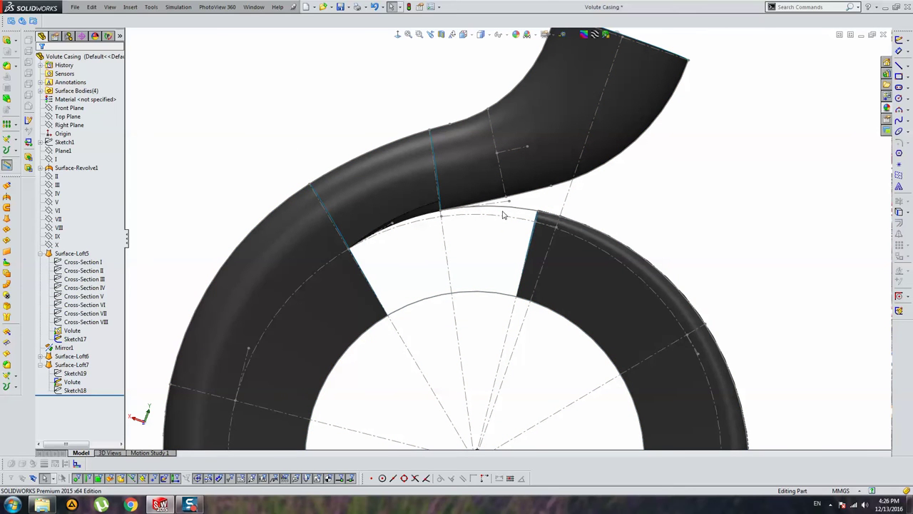
left_click(74, 382)
left_click(74, 389, "ctrl")
left_click(82, 374)
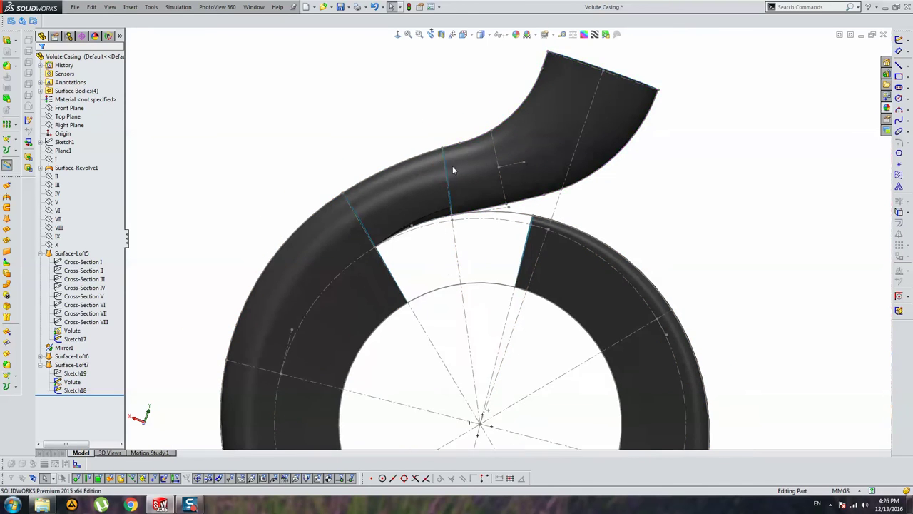
middle_click_drag(450, 169, 446, 167)
Save the part and review the Surface Bodies list, selecting Surface-Revolve1
key("ctrl+s")
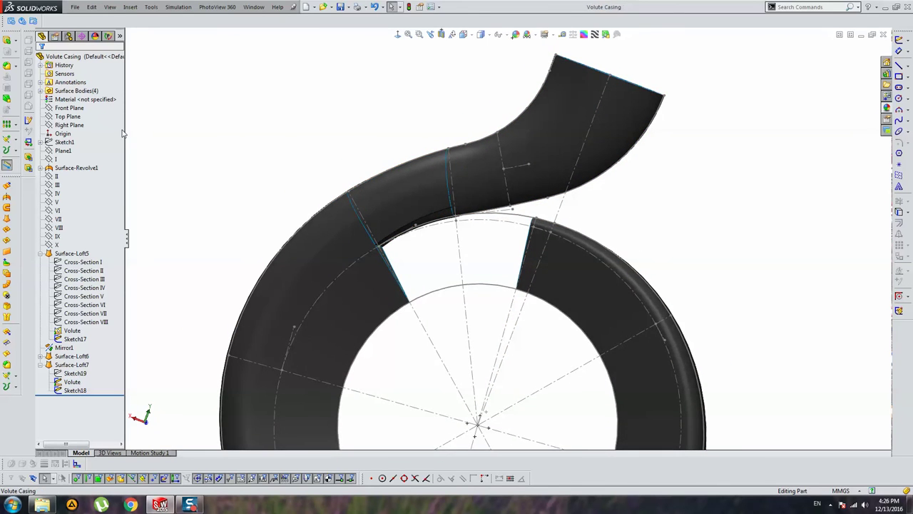
left_click(40, 90)
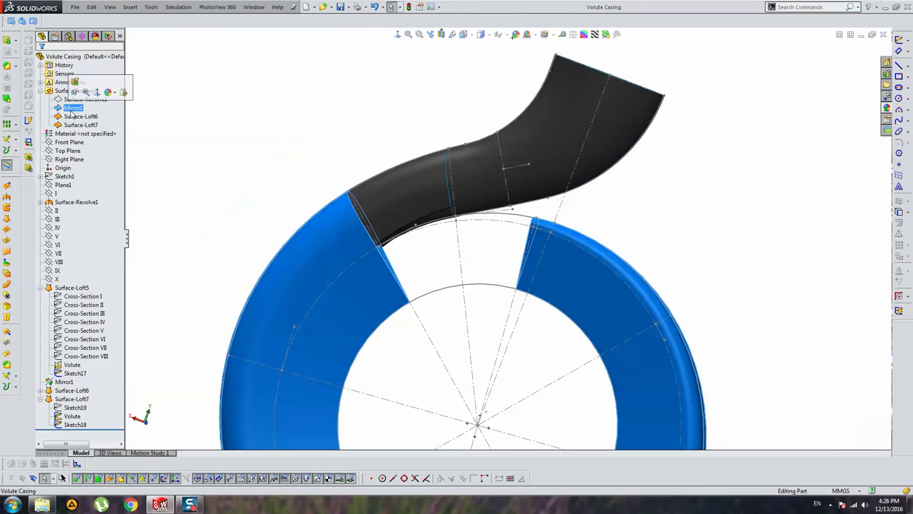
middle_click_drag(596, 210, 606, 214)
scroll(607, 213, "down", 3)
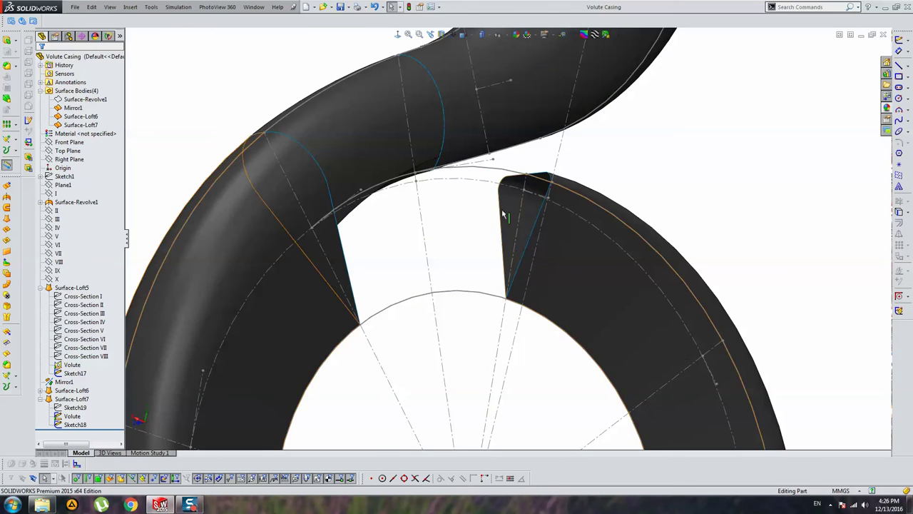
scroll(503, 204, "up", 3)
left_click(82, 99)
key("Escape")
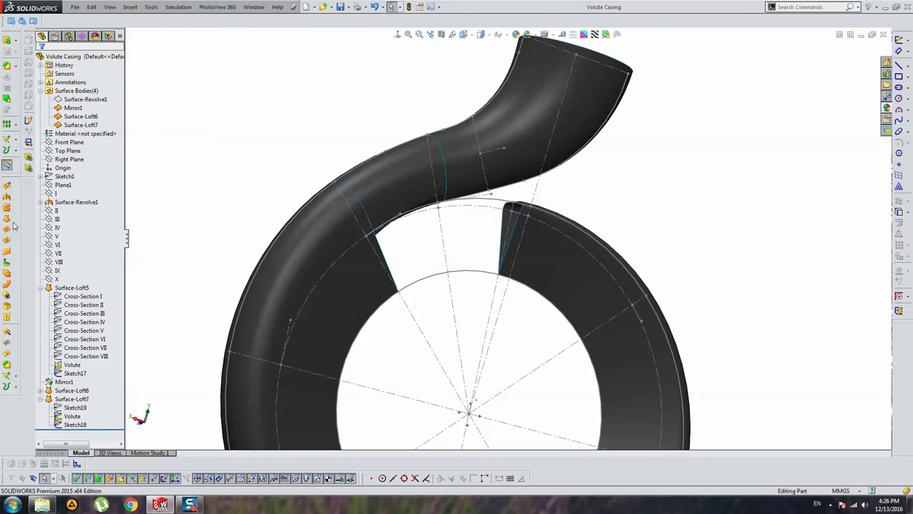
left_click(7, 220)
scroll(478, 204, "down", 2)
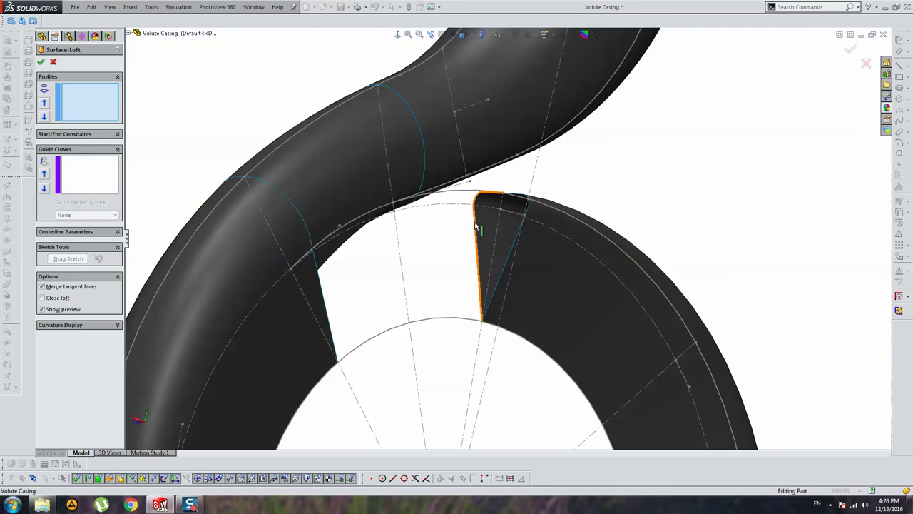
right_click(432, 254)
left_click(456, 264)
left_click(477, 230)
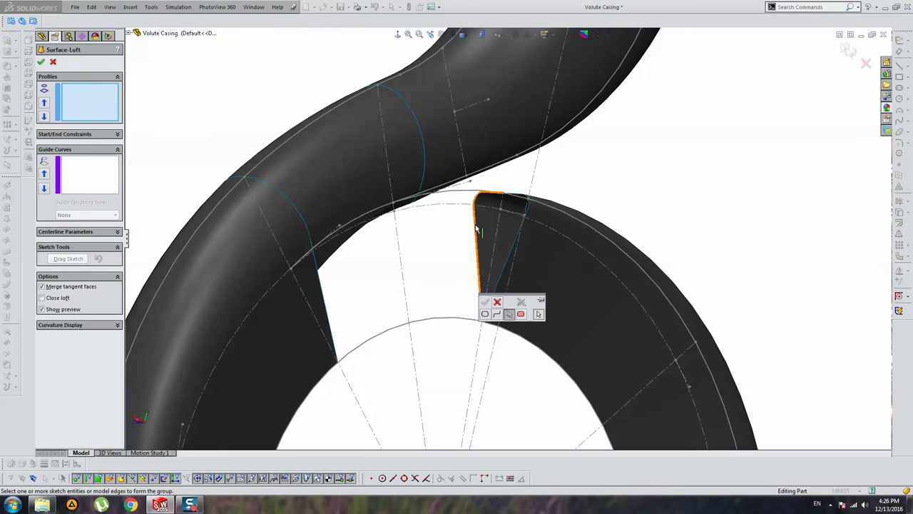
left_click(529, 214)
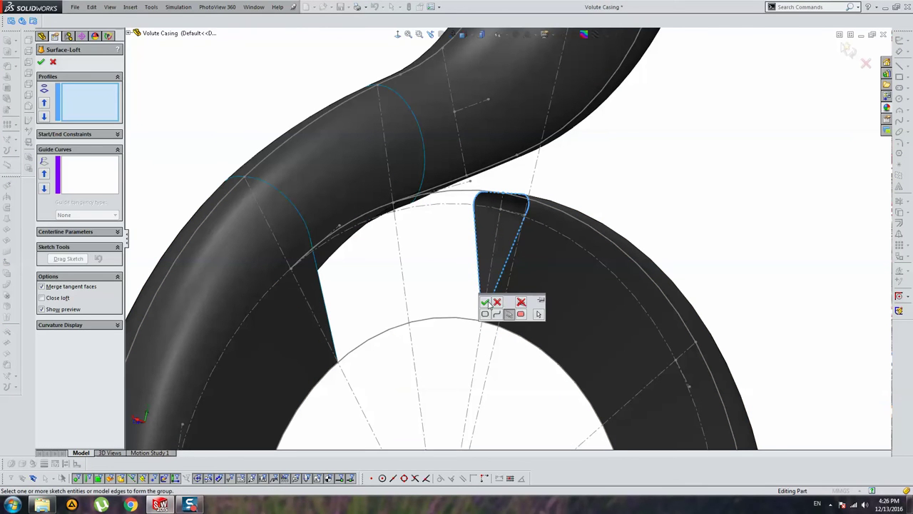
left_click(485, 302)
mouse_move(611, 244)
middle_mouse_down()
mouse_move(562, 231)
mouse_move(444, 250)
mouse_move(437, 243)
middle_mouse_up()
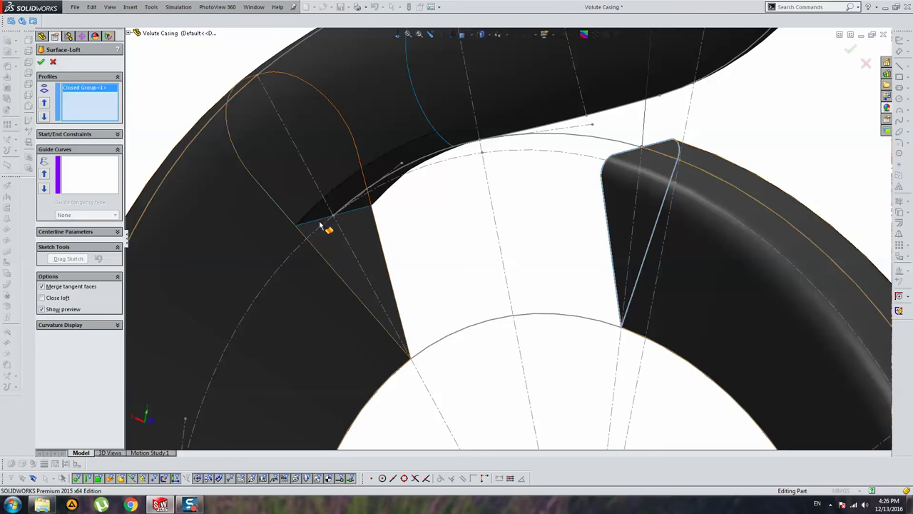
key("Return")
scroll(542, 235, "up", 3)
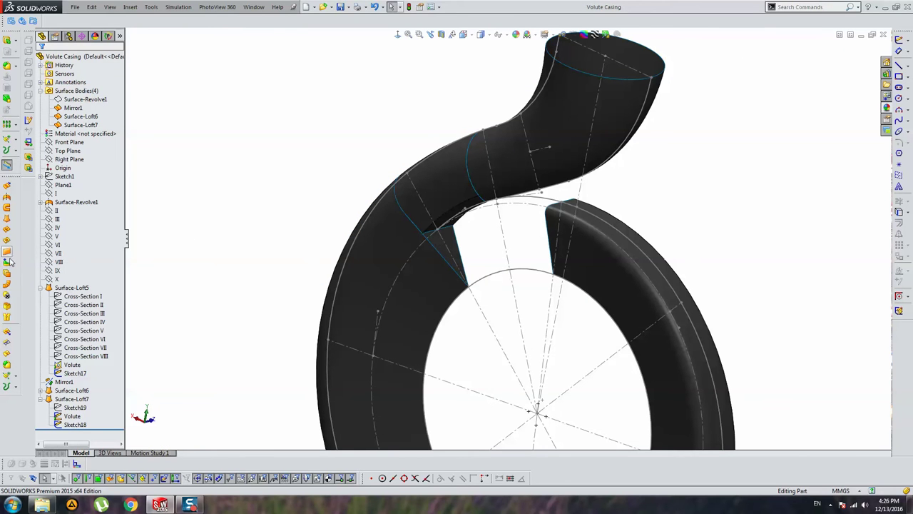
Knit Surface-Loft6, Surface-Loft7 and Mirror1 into Surface-Knit1
left_click(8, 316)
left_click(526, 132)
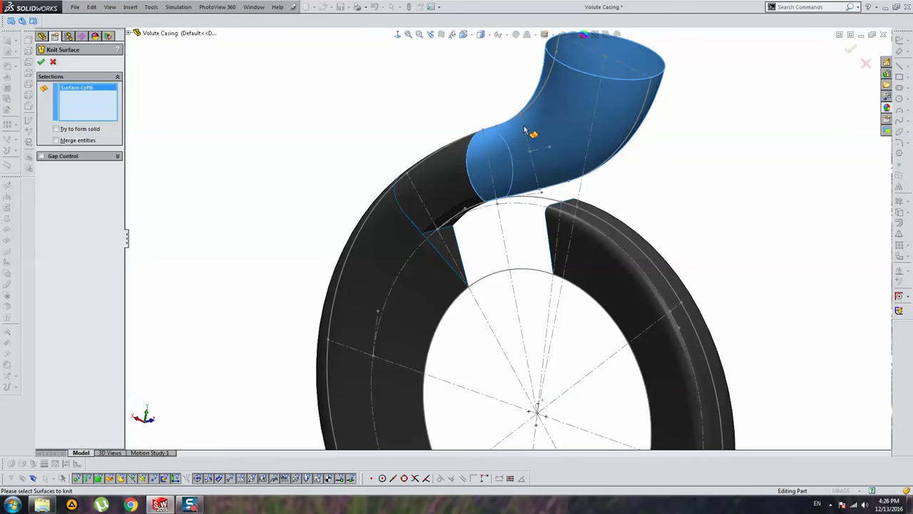
left_click(438, 177)
left_click(418, 286)
scroll(535, 296, "up", 3)
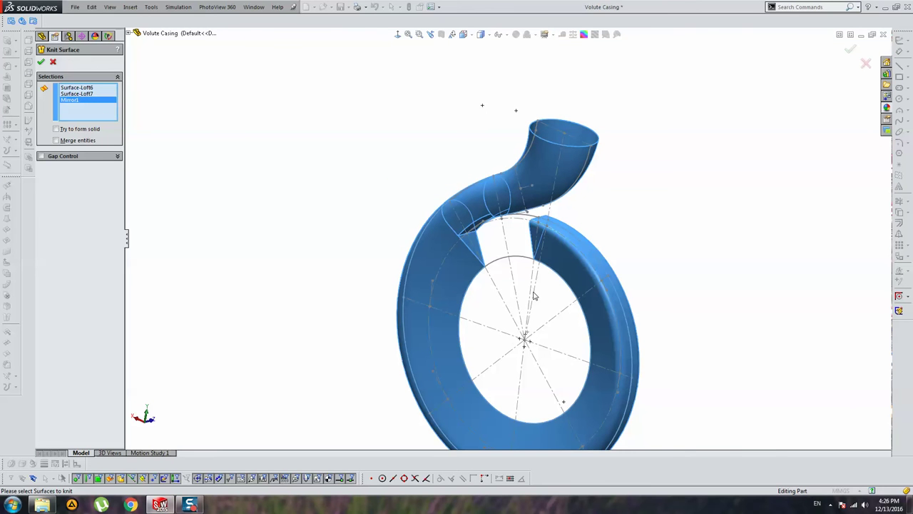
left_click(41, 62)
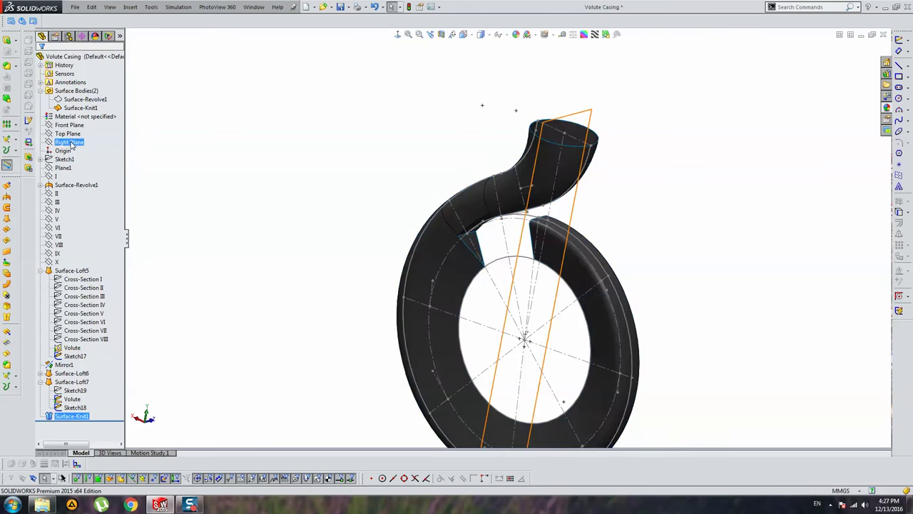
Orbit around the knitted casing to inspect the remaining tongue gap
middle_click_drag(363, 158, 383, 148)
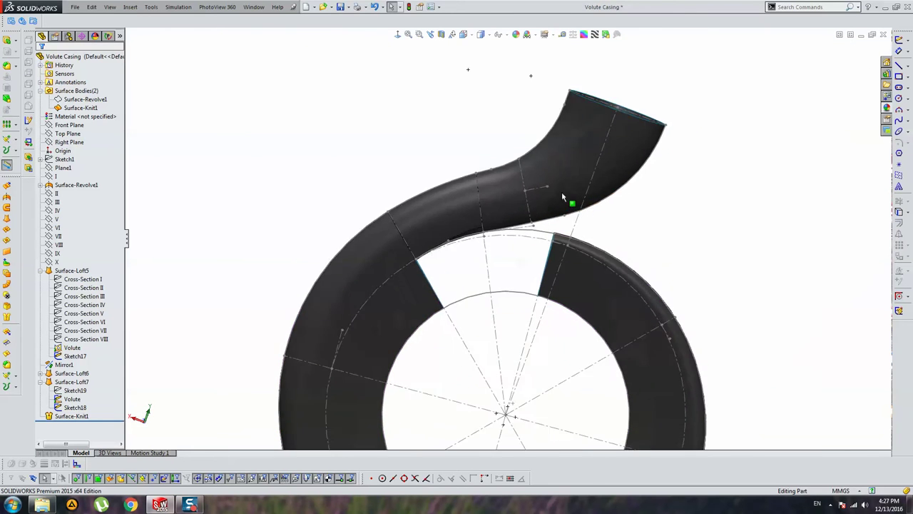
mouse_move(547, 208)
middle_mouse_down()
mouse_move(498, 232)
mouse_move(466, 224)
middle_mouse_up()
scroll(498, 233, "down", 5)
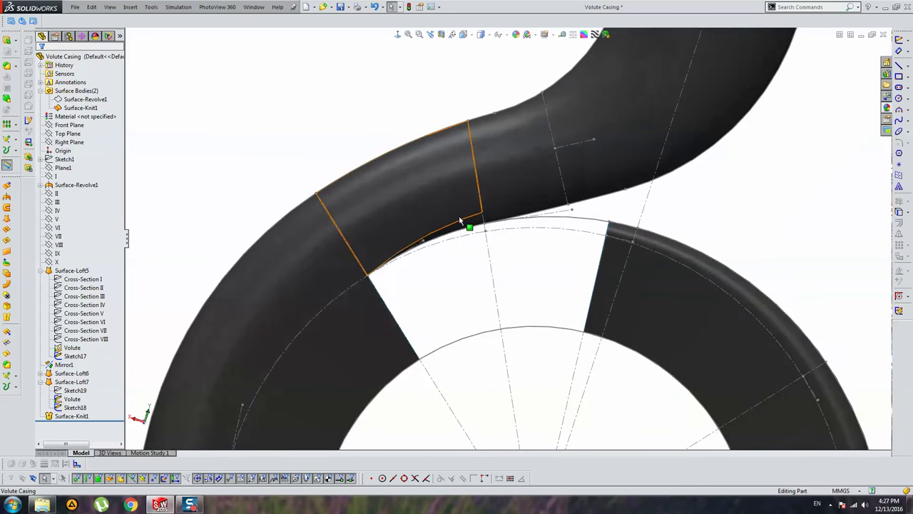
scroll(458, 216, "up", 5)
scroll(458, 216, "down", 4)
middle_click_drag(513, 244, 564, 205)
scroll(524, 230, "down", 3)
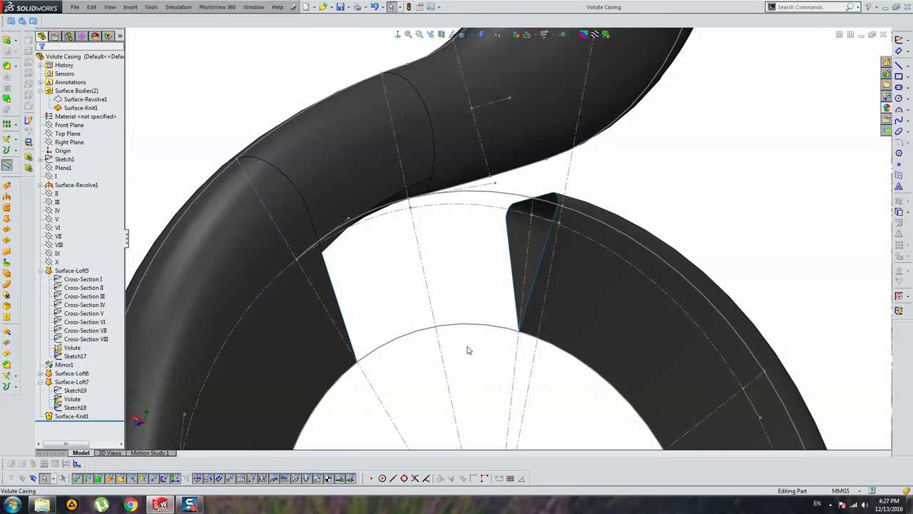
mouse_move(376, 268)
middle_mouse_down()
mouse_move(305, 275)
mouse_move(232, 230)
middle_mouse_up()
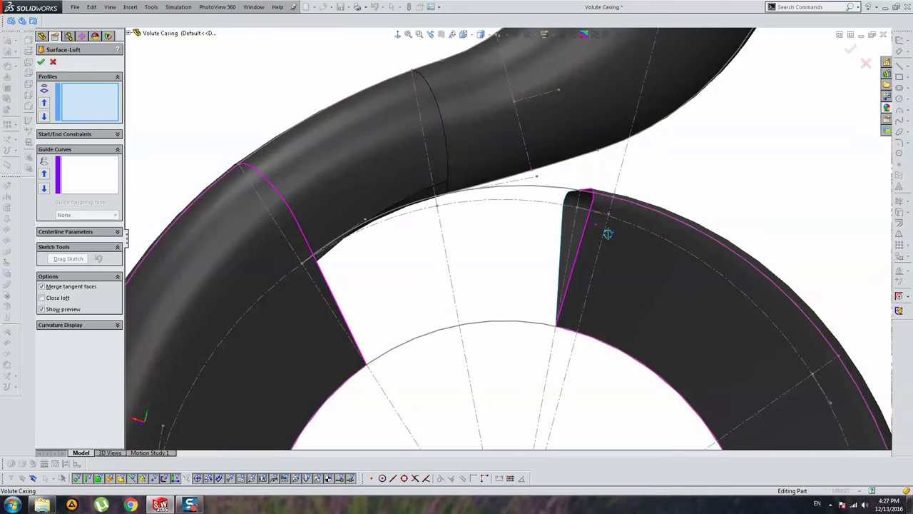
Group the fin's edge chain as the first loft profile
scroll(438, 245, "down", 3)
right_click(432, 235)
left_click(475, 259)
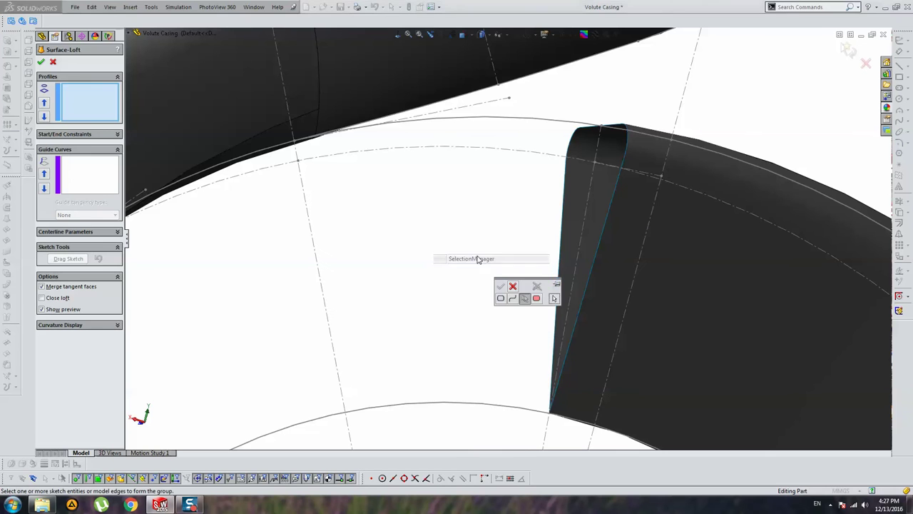
left_click(618, 194)
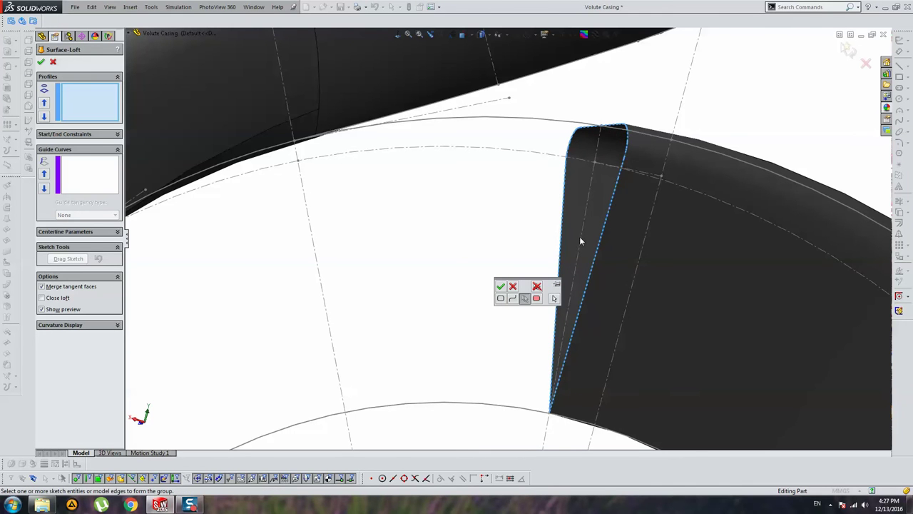
left_click(502, 288)
Group the slanted left cut edges as the second loft profile
scroll(513, 264, "up", 3)
middle_click_drag(432, 261, 353, 252)
scroll(398, 241, "down", 3)
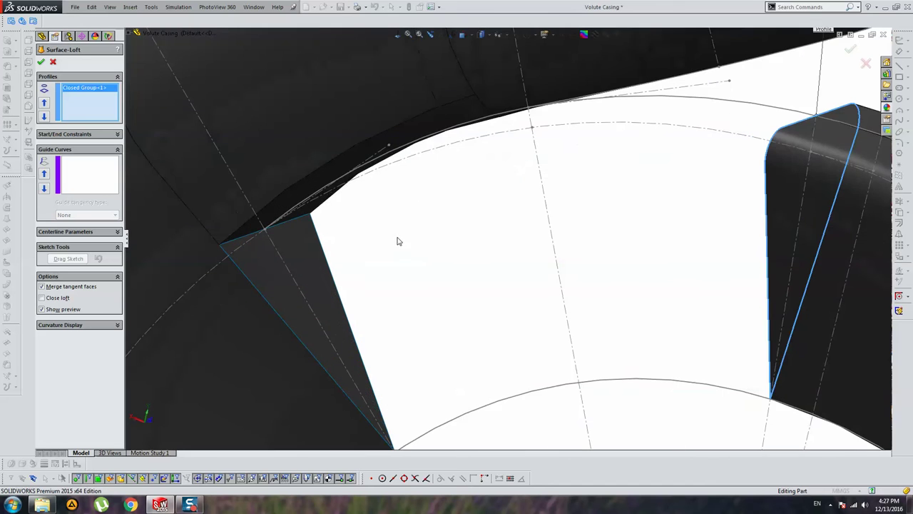
right_click(398, 241)
left_click(434, 263)
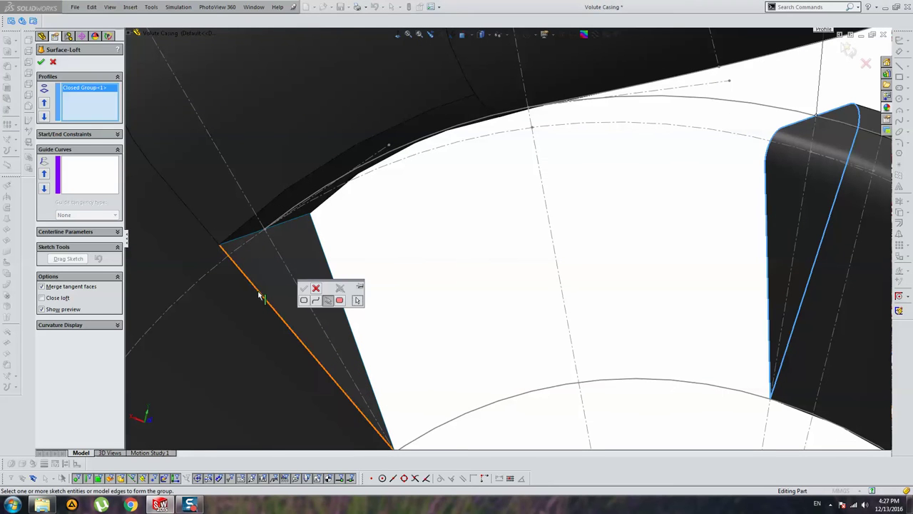
left_click(257, 292)
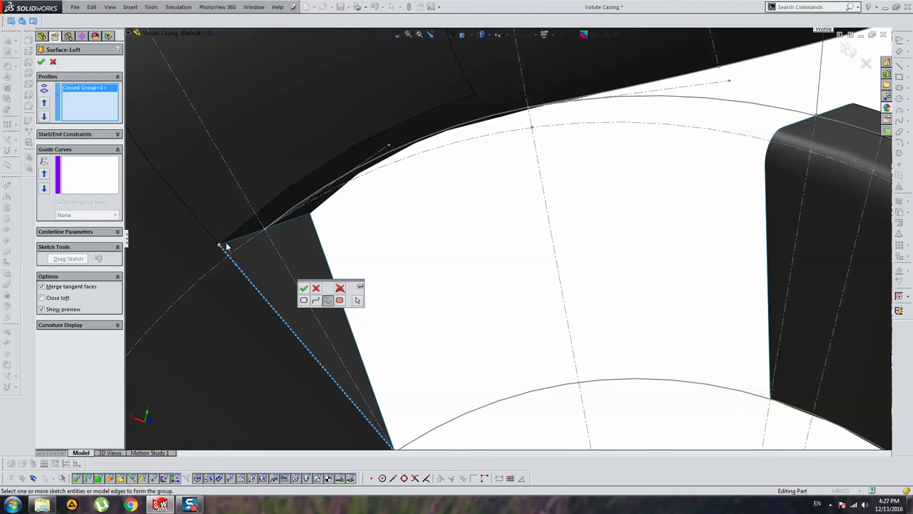
middle_click_drag(243, 244, 245, 203)
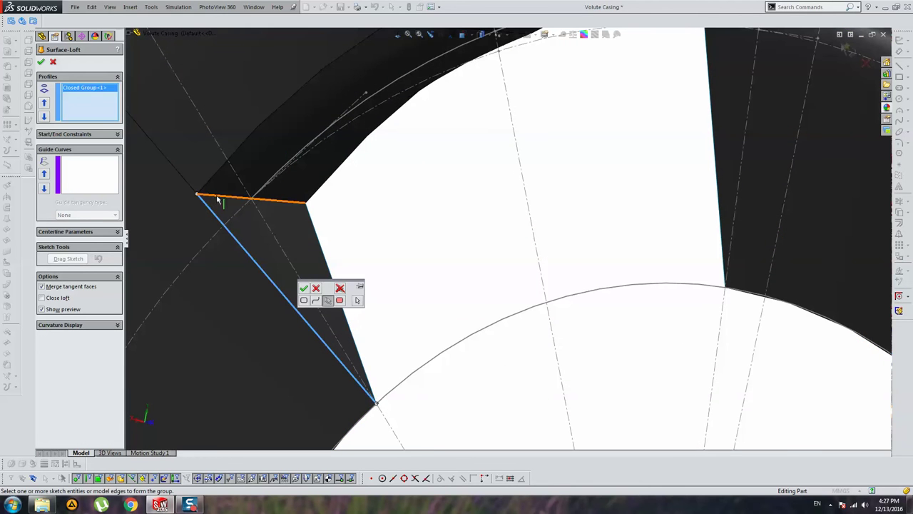
left_click(304, 288)
Add the Sketch17 rim arc and an outer rim edge group as guide curves
mouse_move(446, 223)
middle_mouse_down()
mouse_move(550, 179)
mouse_move(592, 176)
mouse_move(590, 163)
mouse_move(589, 177)
middle_mouse_up()
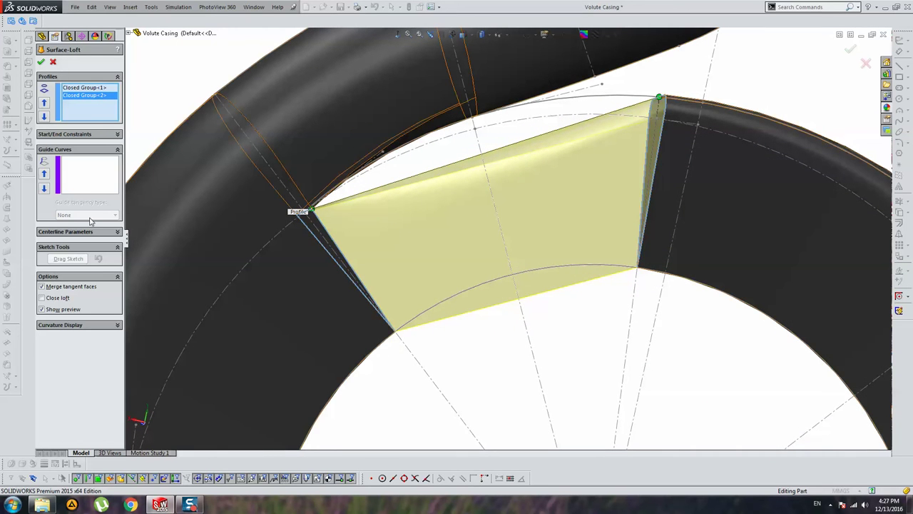
left_click(97, 175)
left_click(498, 281)
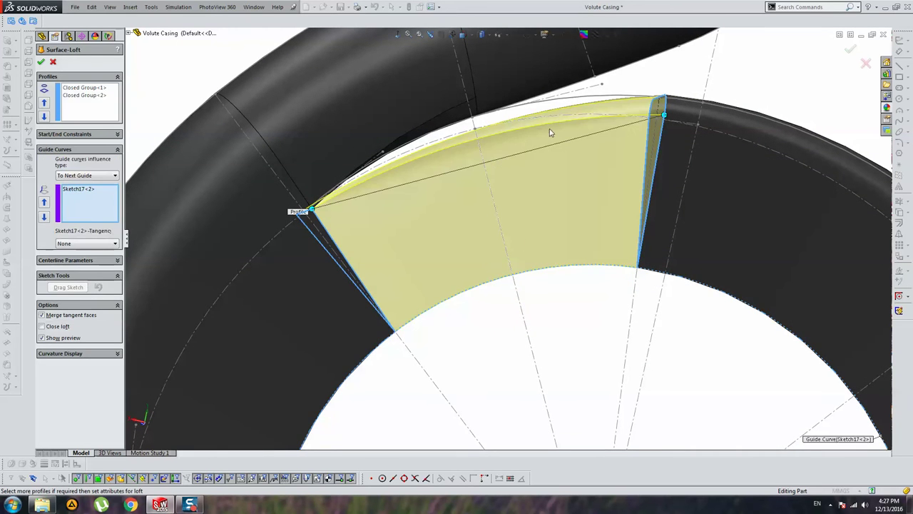
right_click(666, 81)
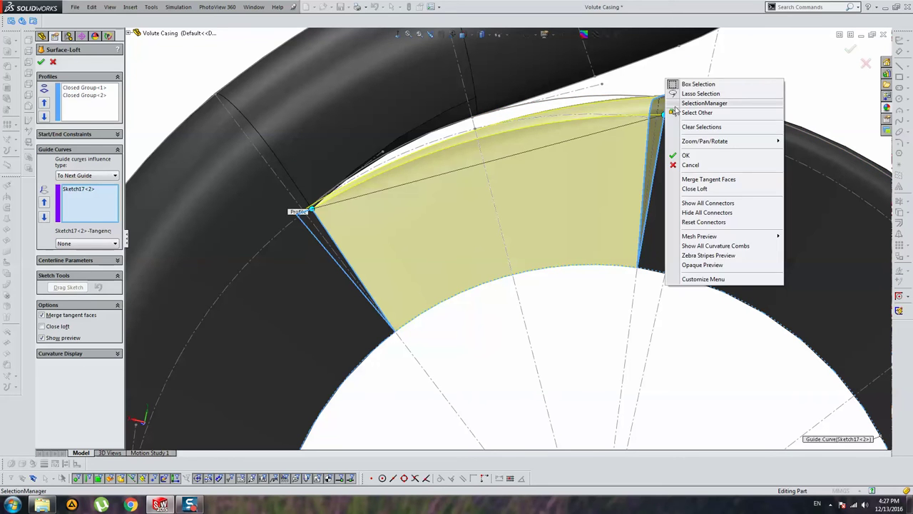
left_click(706, 100)
left_click(460, 125)
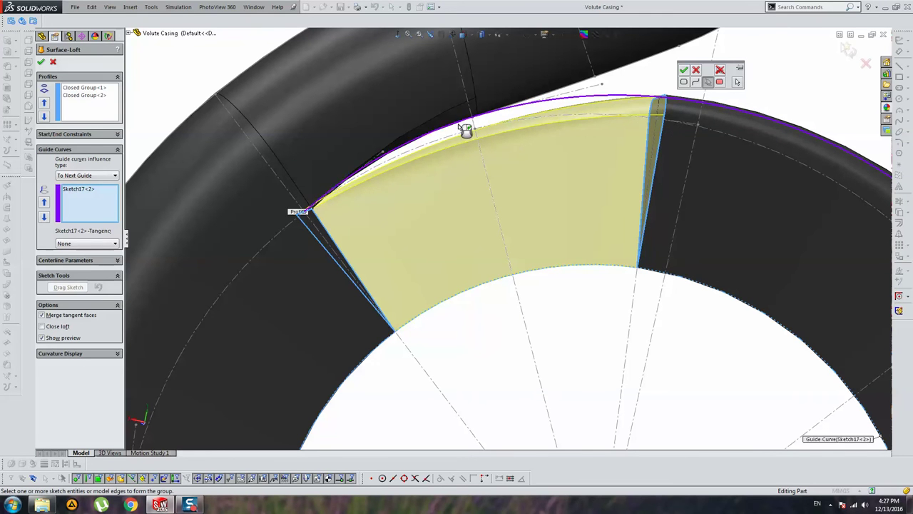
left_click(683, 70)
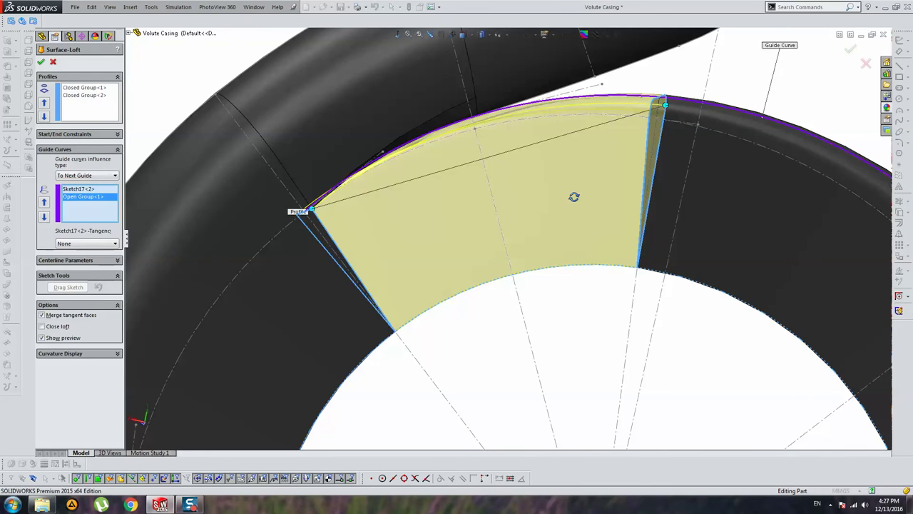
Commit Surface-Loft8 across the tongue gap and hide all sketches
key("Return")
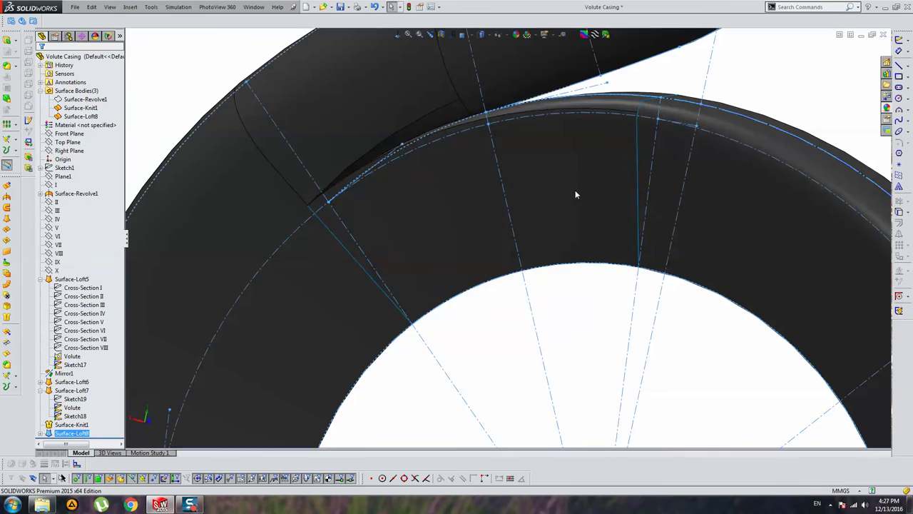
scroll(575, 192, "up", 5)
left_click(294, 73)
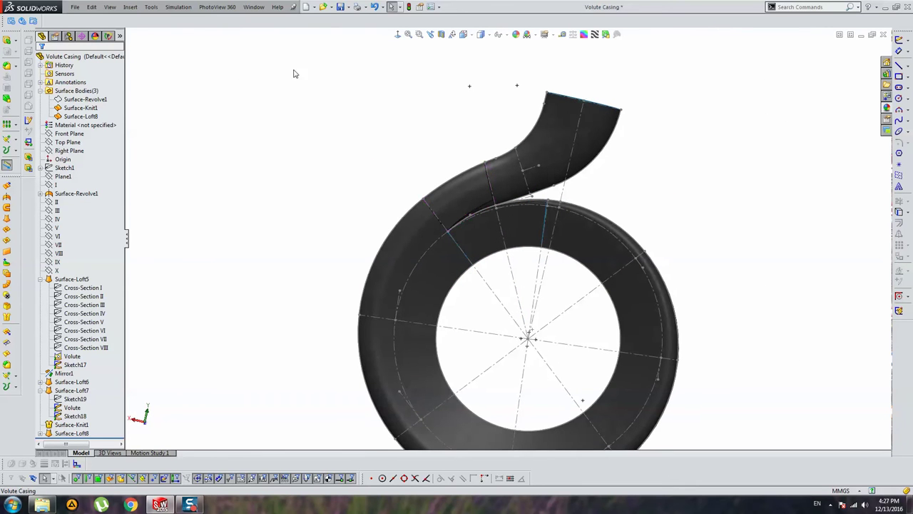
left_click(107, 8)
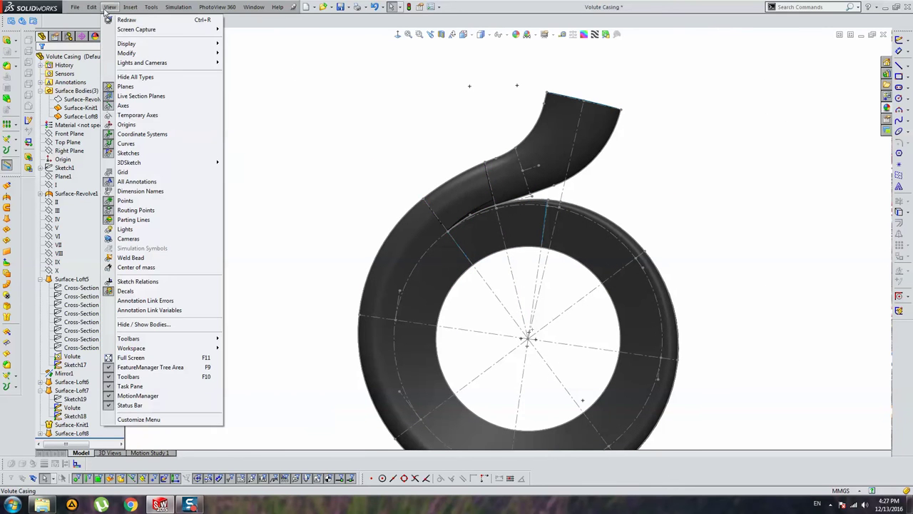
left_click(138, 156)
mouse_move(407, 143)
middle_mouse_down()
mouse_move(562, 201)
mouse_move(389, 182)
mouse_move(295, 157)
mouse_move(438, 156)
mouse_move(479, 256)
mouse_move(463, 326)
mouse_move(544, 231)
mouse_move(661, 249)
mouse_move(515, 262)
middle_mouse_up()
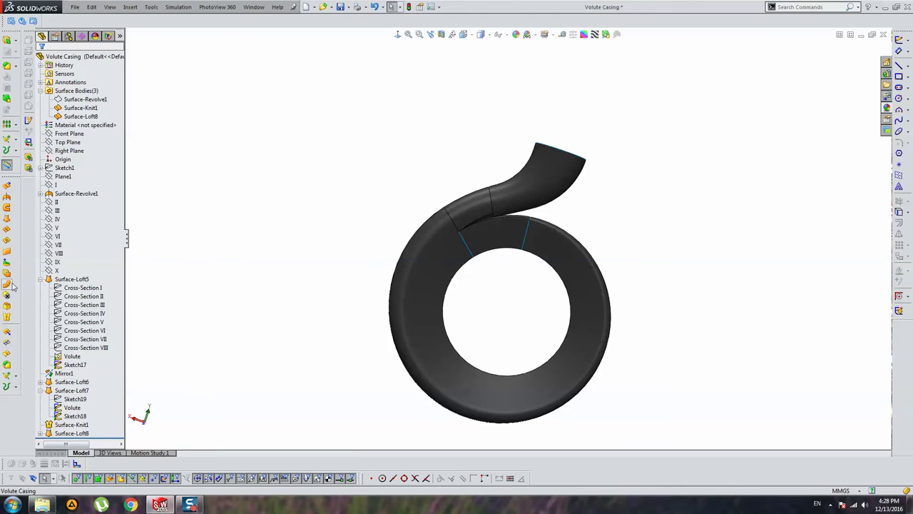
Knit Surface-Knit1 and Surface-Loft8 into Surface-Knit2
left_click(7, 316)
left_click(465, 184)
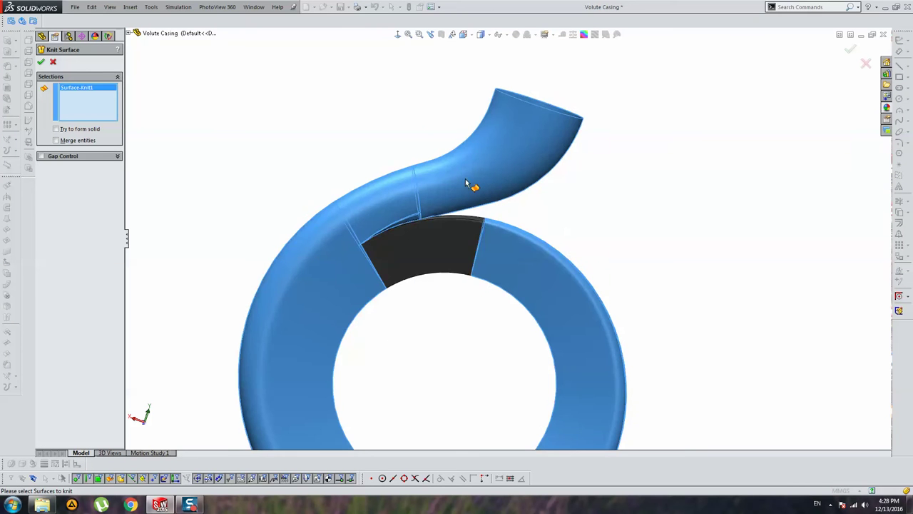
left_click(437, 256)
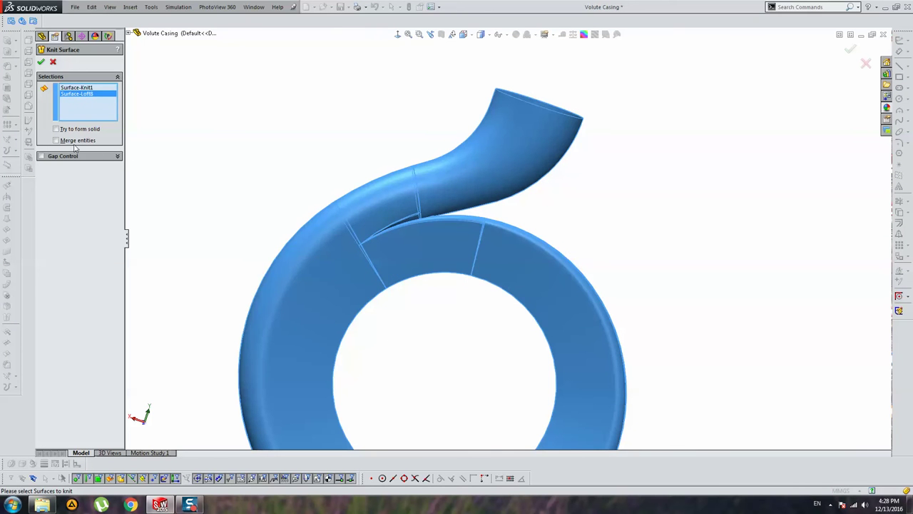
right_click(152, 119)
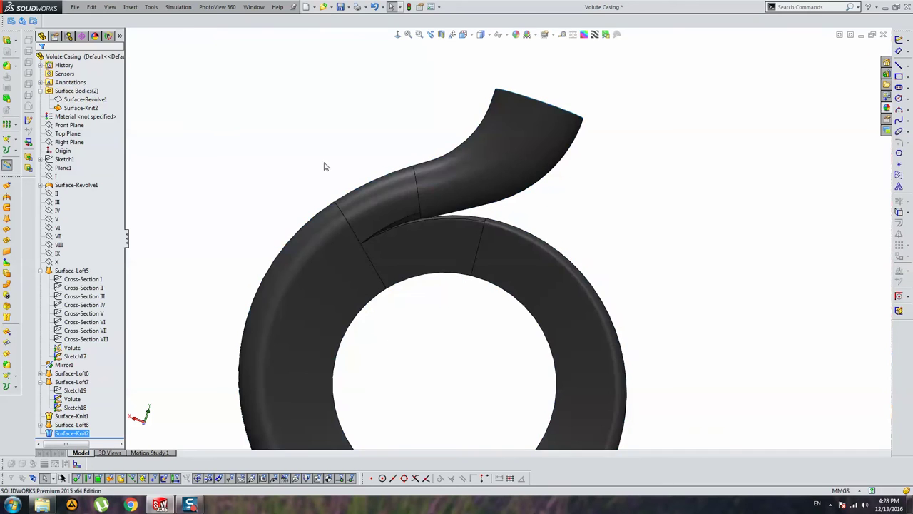
scroll(463, 238, "up", 5)
scroll(425, 194, "up", 2)
scroll(425, 194, "down", 1)
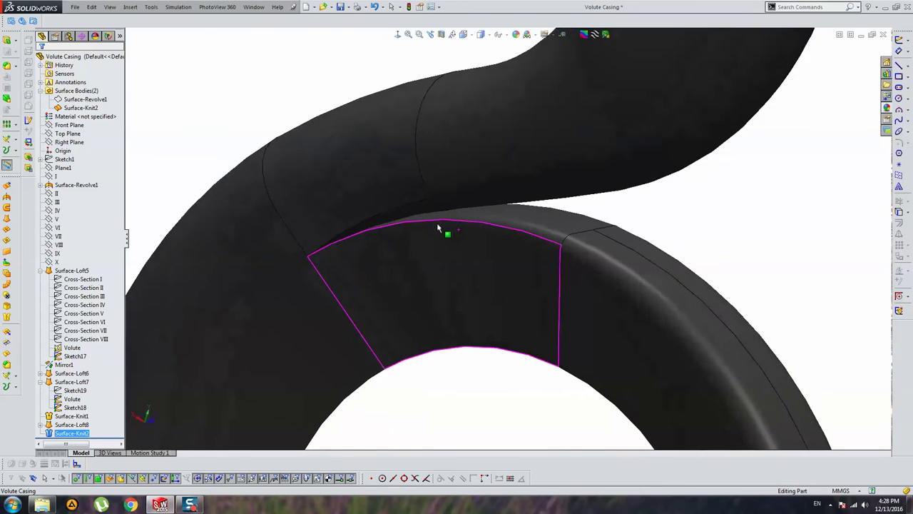
scroll(445, 230, "down", 3)
scroll(507, 202, "down", 2)
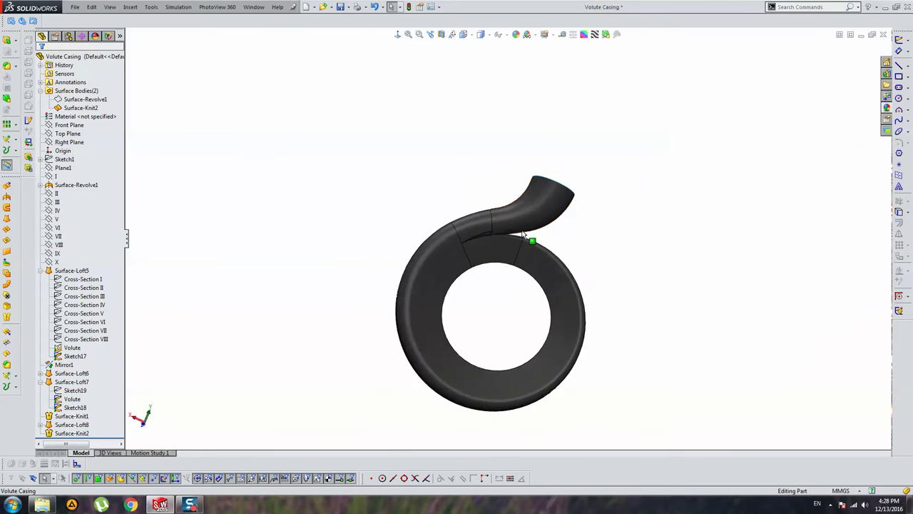
Cap the outlet edge with a planar surface, Surface-Plane1
left_click(8, 252)
middle_click_drag(572, 199, 557, 210)
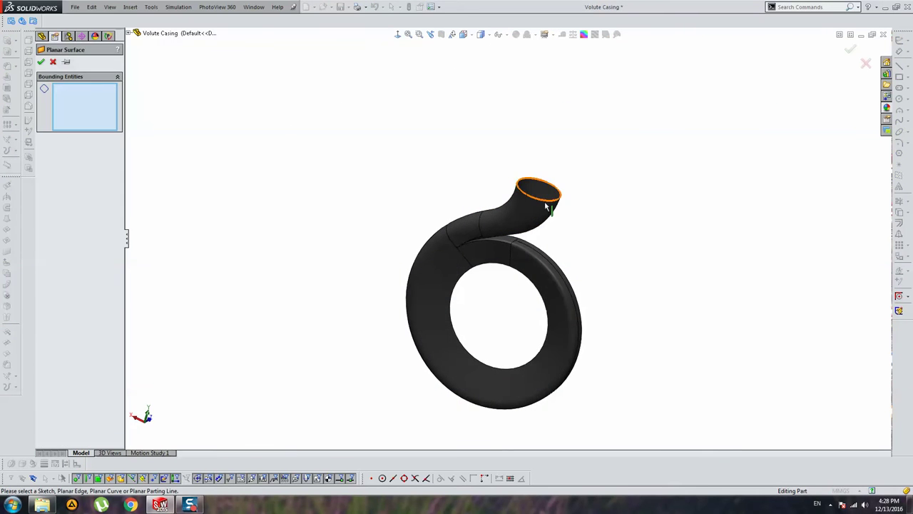
left_click(547, 207)
right_click(681, 163)
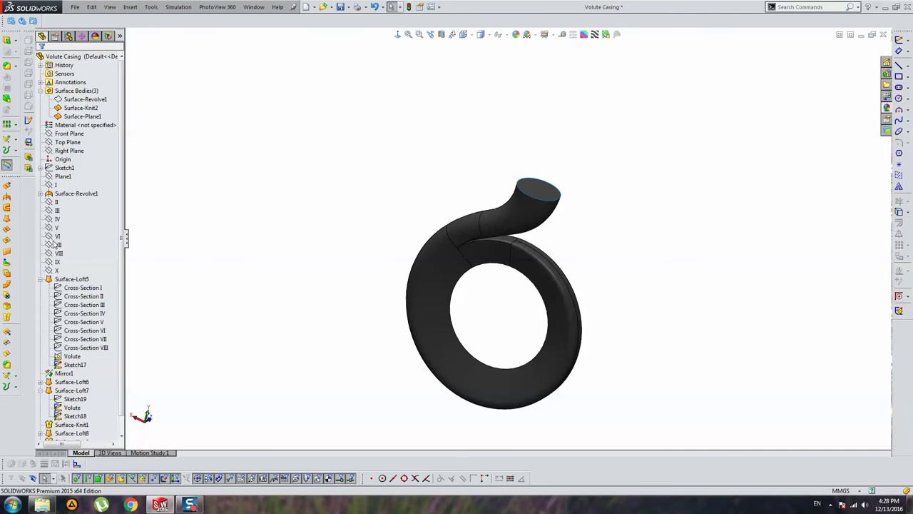
Move Surface-Knit2 below Surface-Plane1 in the history and edit it
left_click(40, 279)
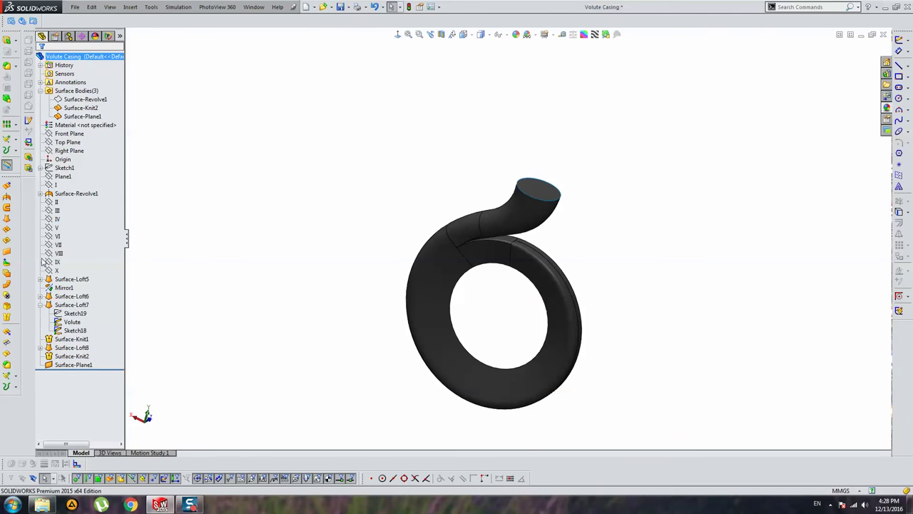
left_click(40, 305)
left_click_drag(71, 331, 79, 341)
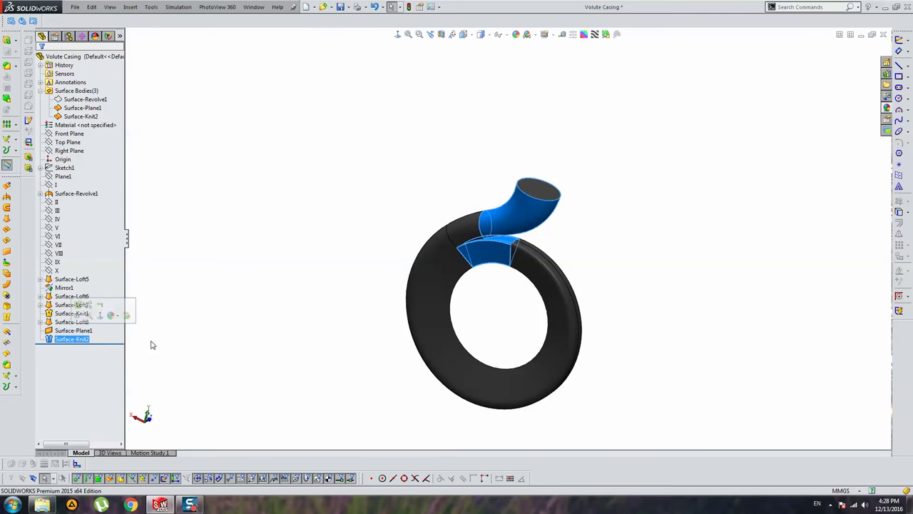
left_click(151, 344)
left_click(72, 338)
left_click(84, 314)
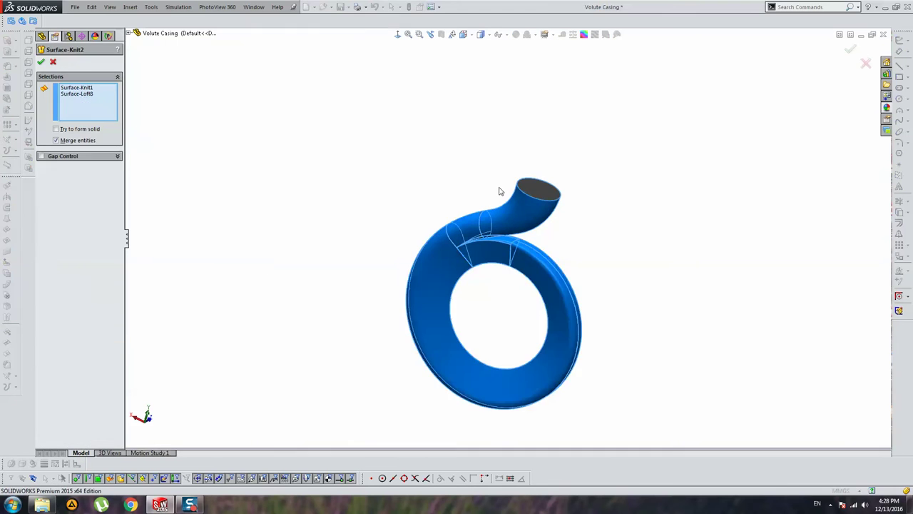
Add the outlet cap Surface-Plane1 to the Surface-Knit2 selection
scroll(499, 192, "down", 3)
left_click(535, 200)
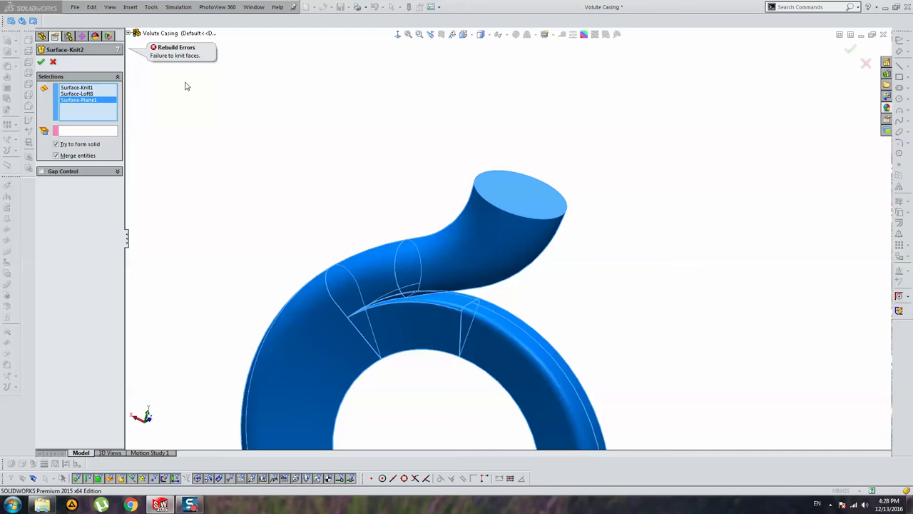
scroll(288, 190, "down", 1)
scroll(418, 265, "down", 3)
scroll(438, 241, "down", 2)
scroll(432, 255, "down", 2)
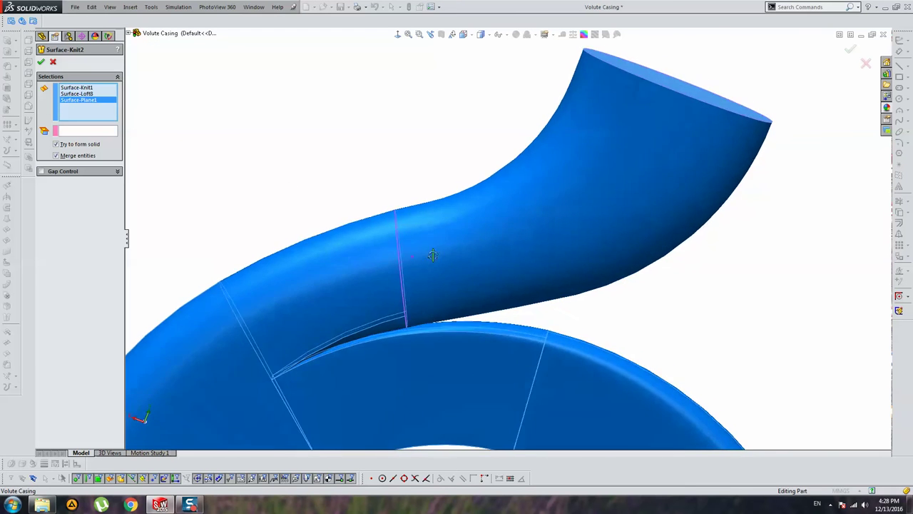
Inspect the junction at the tongue gap, then accept the redefined Surface-Knit2
mouse_move(432, 255)
middle_mouse_down()
mouse_move(352, 283)
mouse_move(453, 230)
mouse_move(438, 247)
mouse_move(440, 261)
mouse_move(404, 238)
mouse_move(275, 243)
mouse_move(426, 295)
mouse_move(653, 282)
mouse_move(557, 281)
middle_mouse_up()
scroll(517, 236, "down", 3)
scroll(538, 248, "down", 2)
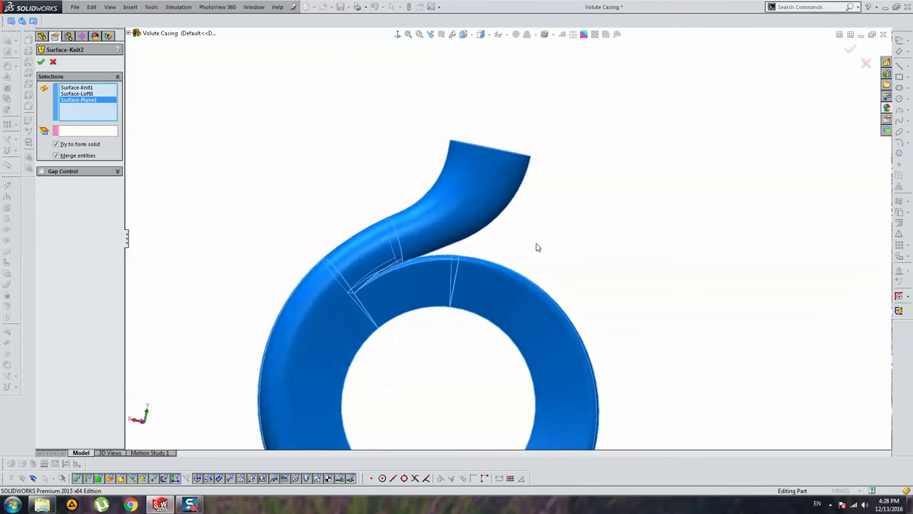
scroll(538, 247, "up", 2)
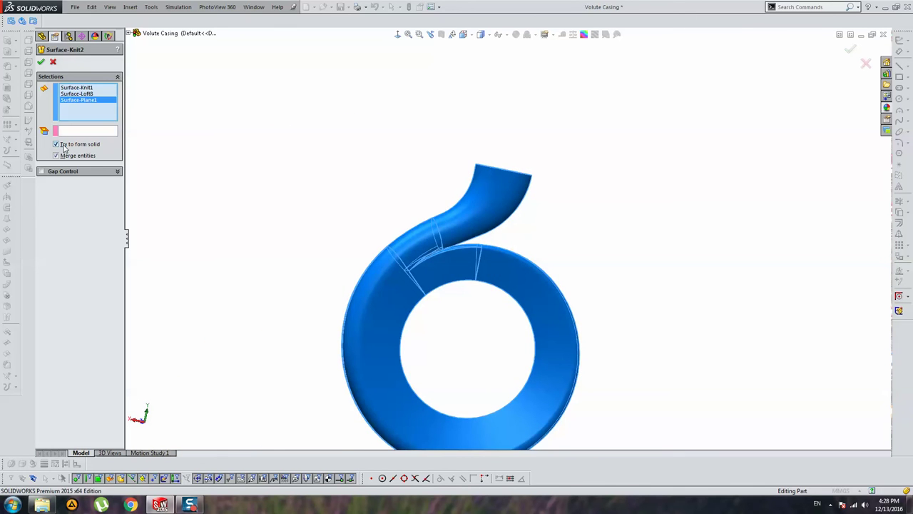
scroll(432, 259, "down", 3)
scroll(411, 255, "down", 3)
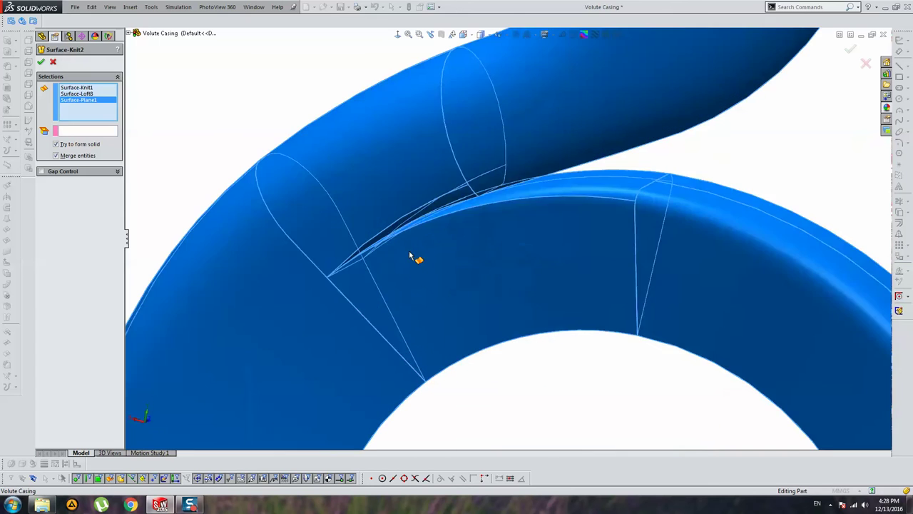
mouse_move(411, 255)
middle_mouse_down()
mouse_move(438, 197)
mouse_move(404, 247)
mouse_move(422, 259)
mouse_move(426, 238)
mouse_move(410, 209)
mouse_move(422, 179)
mouse_move(458, 177)
mouse_move(434, 267)
mouse_move(434, 257)
mouse_move(410, 272)
mouse_move(354, 267)
mouse_move(420, 171)
middle_mouse_up()
scroll(385, 279, "down", 5)
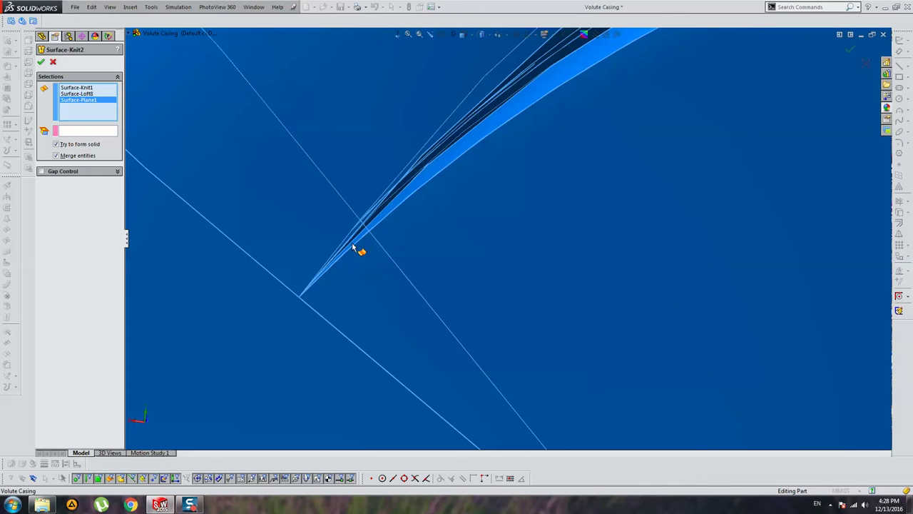
scroll(353, 245, "up", 3)
scroll(467, 207, "up", 5)
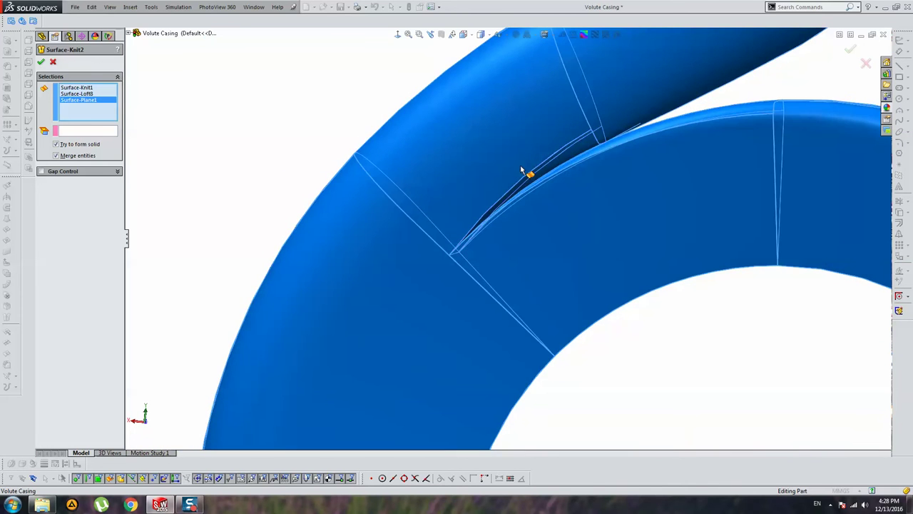
mouse_move(568, 164)
middle_mouse_down()
mouse_move(551, 182)
mouse_move(509, 194)
mouse_move(528, 204)
mouse_move(628, 181)
middle_mouse_up()
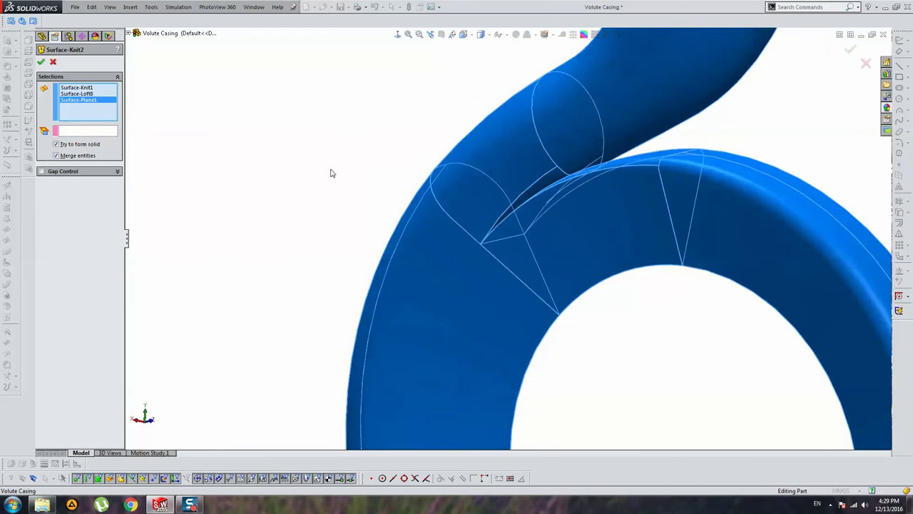
right_click(591, 224)
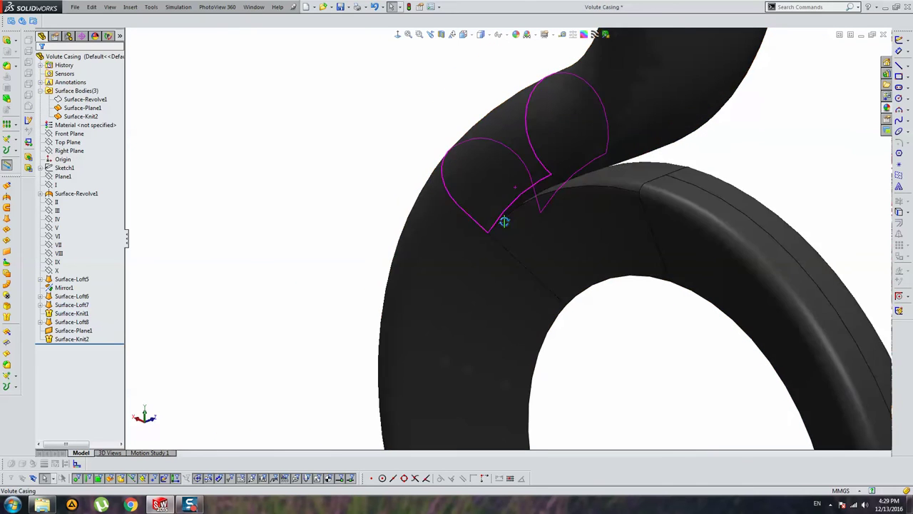
Roll the history back above Surface-Plane1 and Surface-Knit2
middle_click_drag(506, 221, 546, 164)
left_click(80, 341)
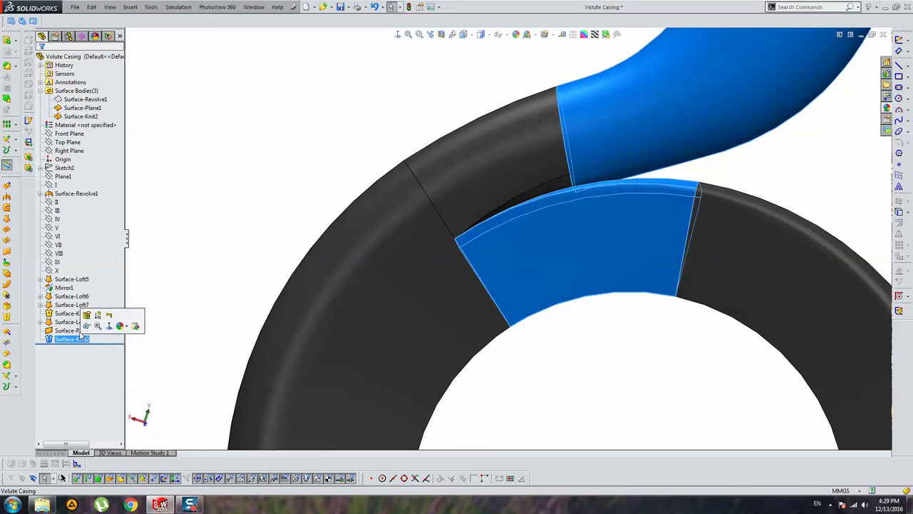
left_click_drag(81, 344, 80, 327)
middle_click_drag(596, 212, 472, 225)
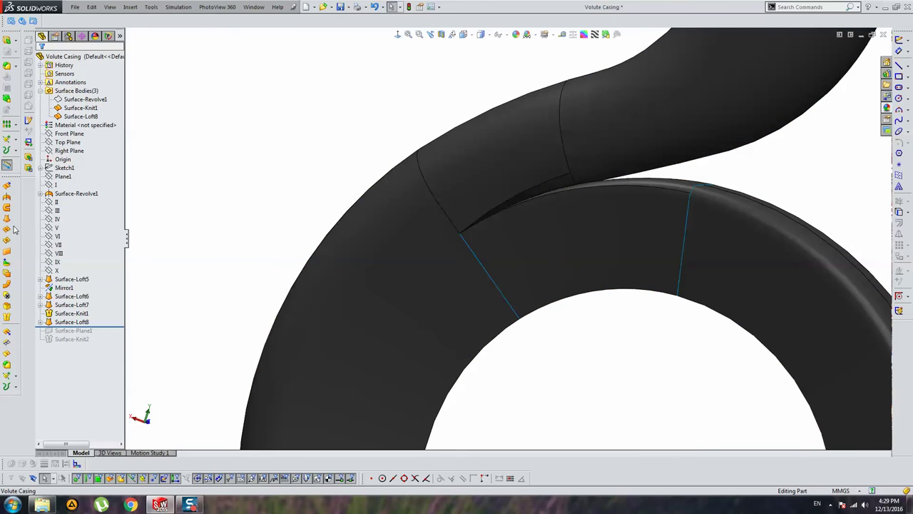
Set up a mutual Trim Surface between Surface-Knit1 and Surface-Loft8, keeping both pieces
left_click(8, 343)
left_click(498, 168)
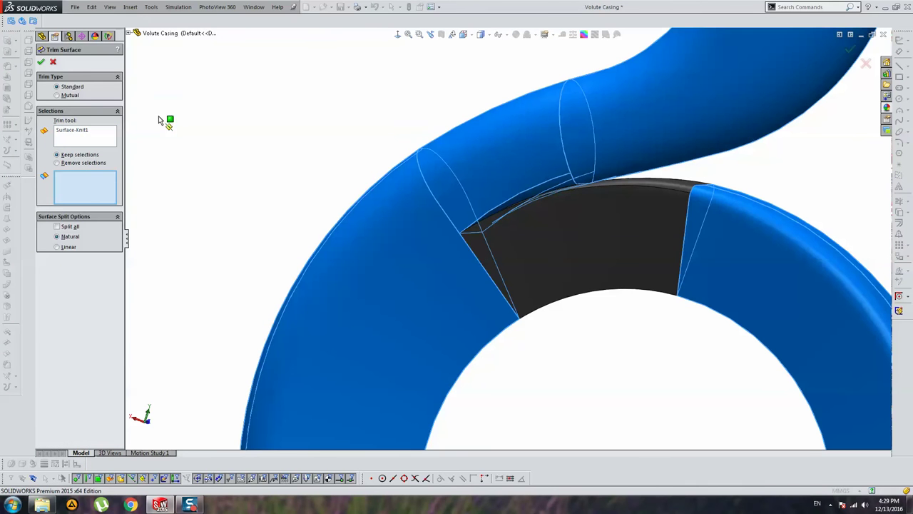
left_click(57, 95)
left_click(79, 143)
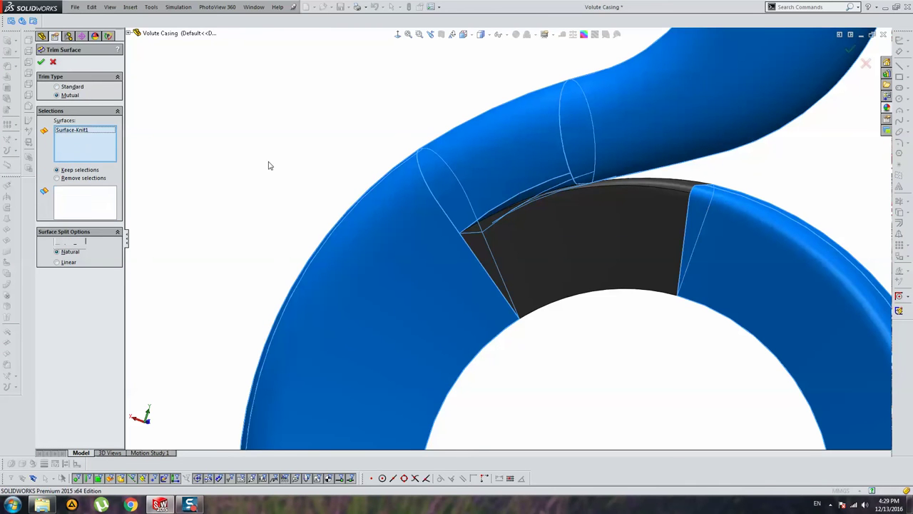
left_click(606, 228)
scroll(499, 207, "up", 3)
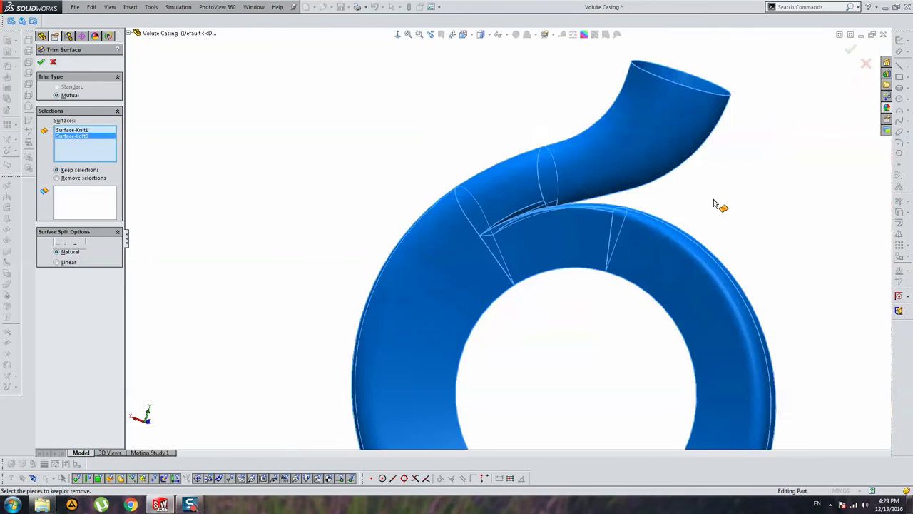
right_click(405, 169)
left_click(585, 167)
left_click(580, 246)
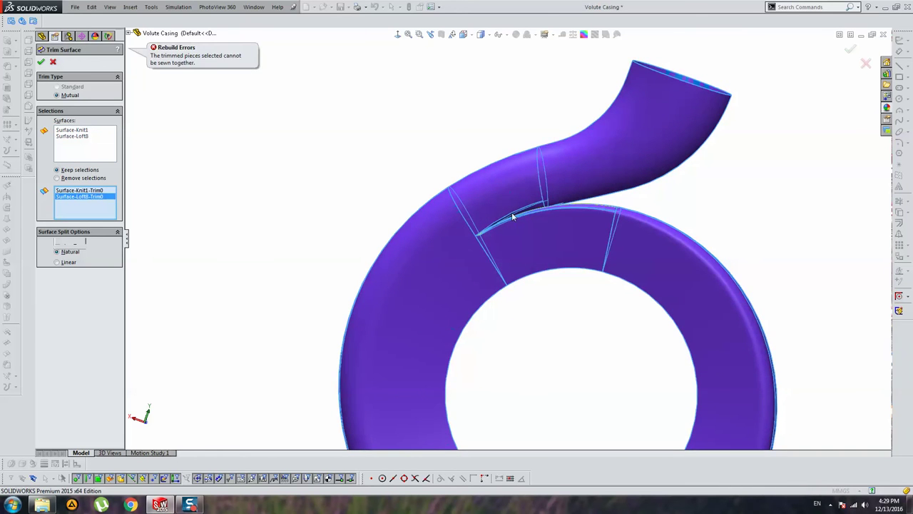
Inspect the seam around the outlet, then accept the mutual trim
scroll(537, 215, "down", 3)
mouse_move(510, 198)
middle_mouse_down()
mouse_move(426, 241)
mouse_move(361, 247)
mouse_move(342, 230)
mouse_move(357, 247)
mouse_move(464, 279)
mouse_move(452, 316)
mouse_move(452, 306)
mouse_move(575, 192)
mouse_move(515, 183)
middle_mouse_up()
scroll(575, 193, "down", 3)
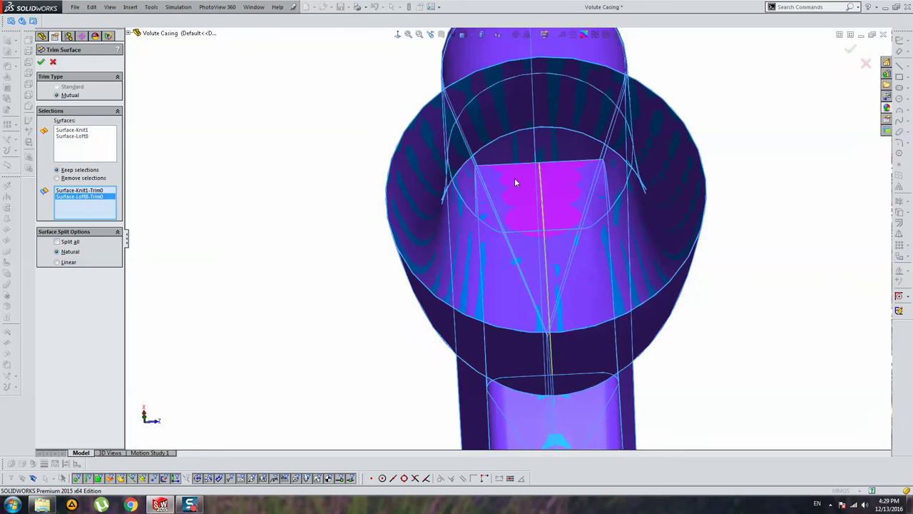
middle_click_drag(574, 203, 643, 150)
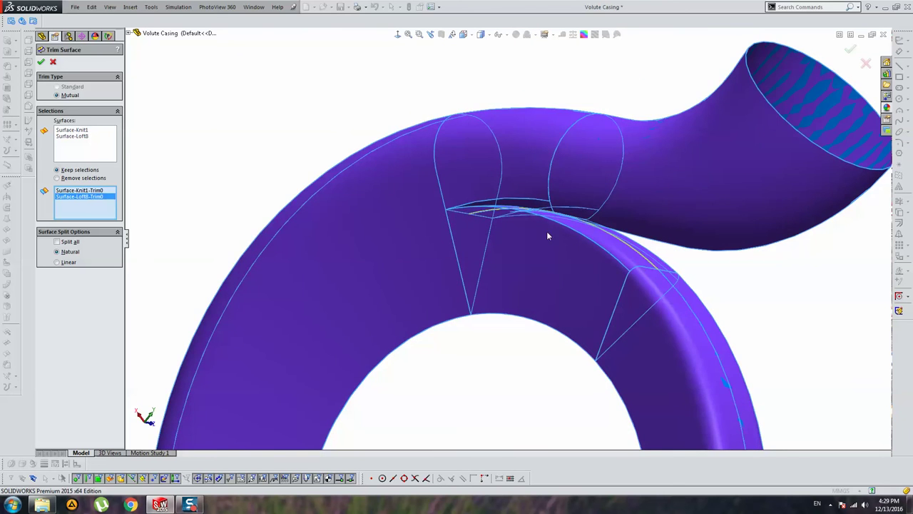
scroll(547, 231, "down", 3)
mouse_move(598, 274)
middle_mouse_down()
mouse_move(573, 238)
mouse_move(581, 227)
middle_mouse_up()
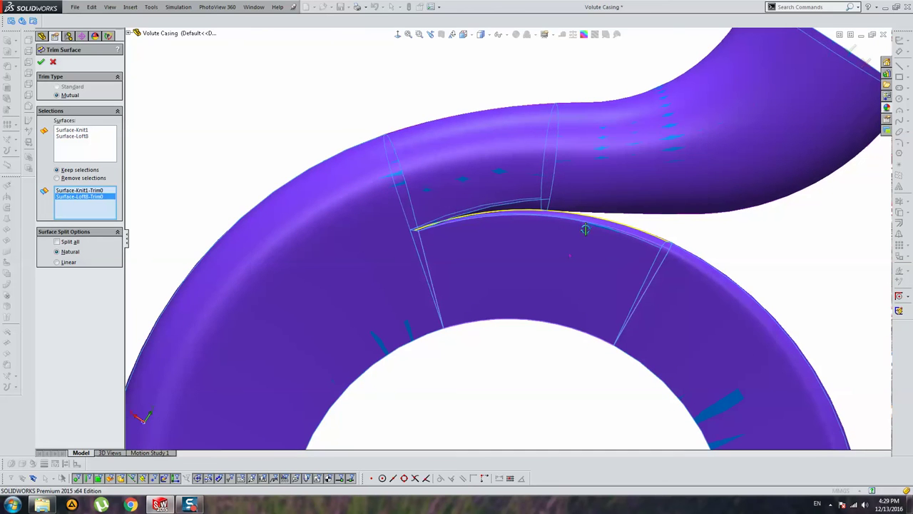
mouse_move(585, 230)
middle_mouse_down()
mouse_move(616, 235)
mouse_move(561, 233)
mouse_move(586, 229)
middle_mouse_up()
scroll(586, 229, "up", 3)
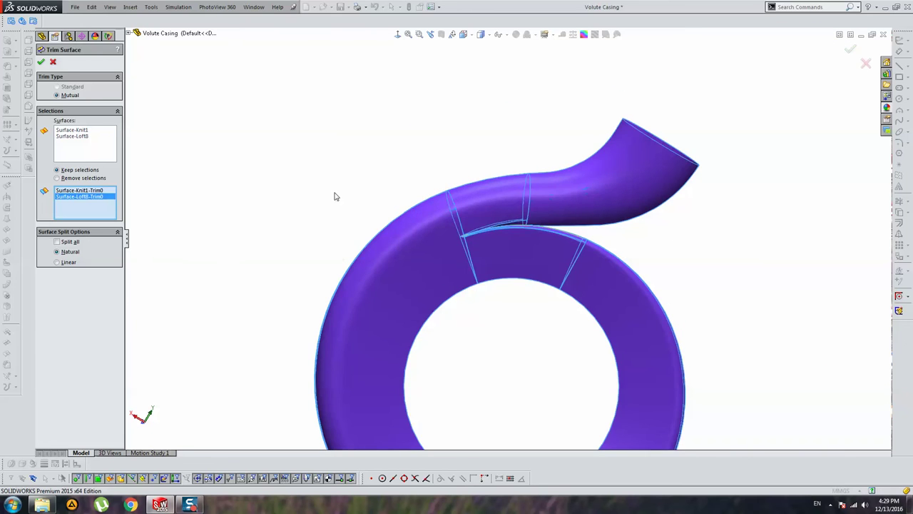
key("Return")
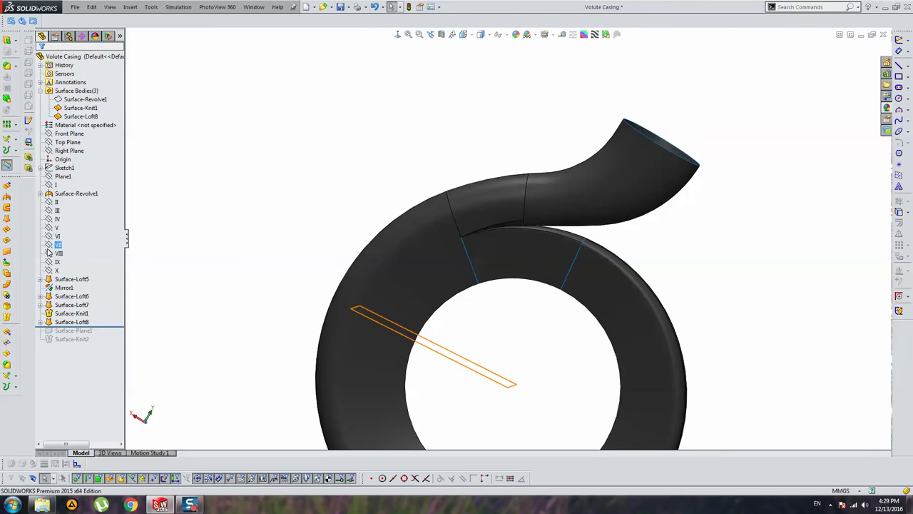
Try a standard Trim Surface with Surface-Knit1 as tool, keeping the loft patch; abandon it after the error
middle_click_drag(203, 254, 499, 210)
scroll(570, 253, "up", 3)
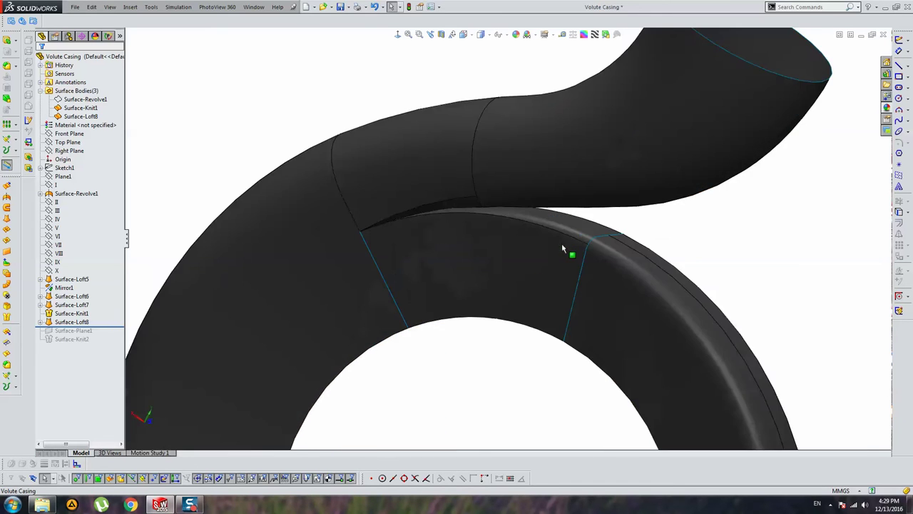
scroll(476, 249, "down", 2)
middle_click_drag(476, 245, 475, 335)
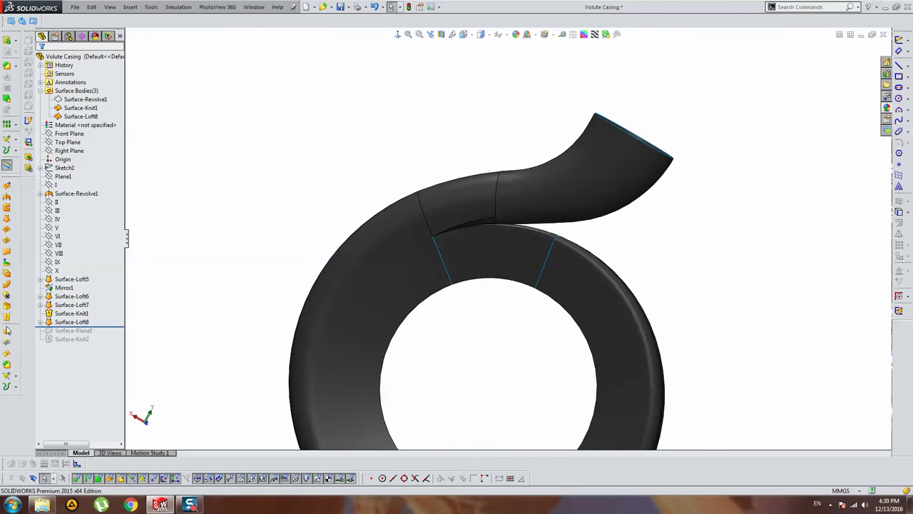
left_click(7, 344)
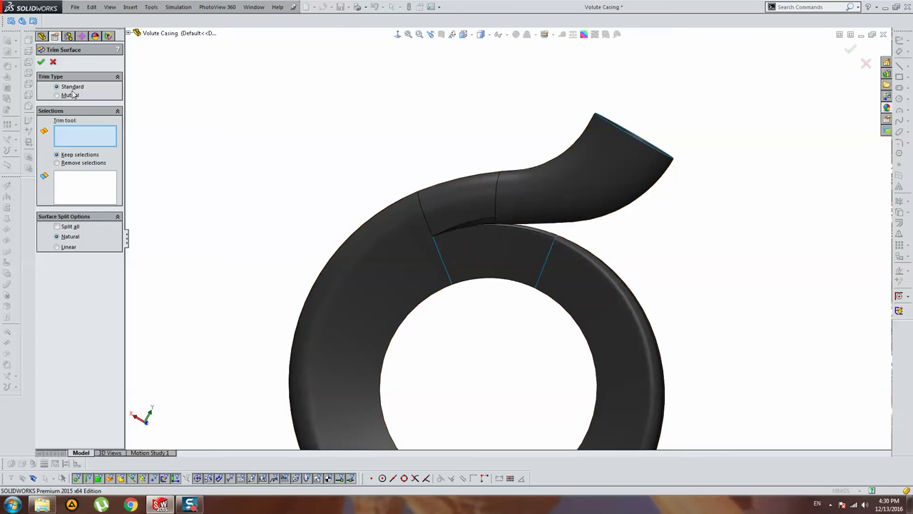
left_click(482, 207)
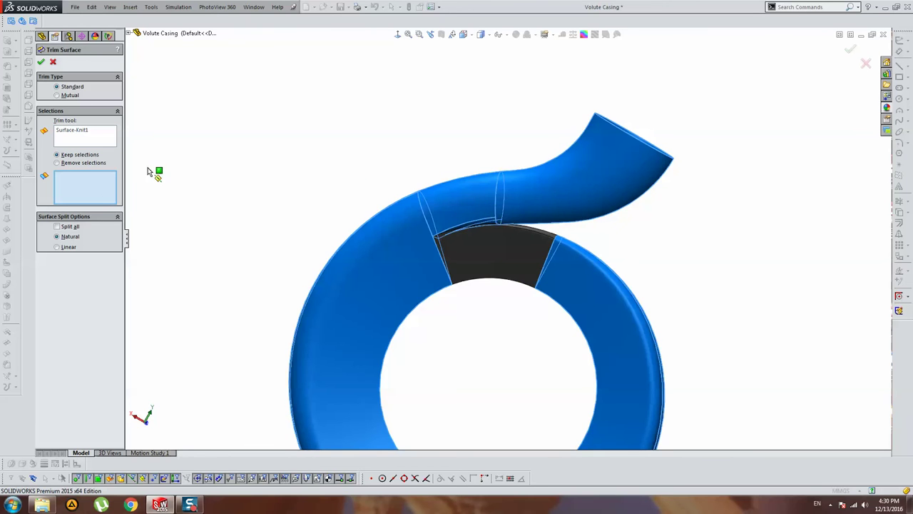
left_click(493, 255)
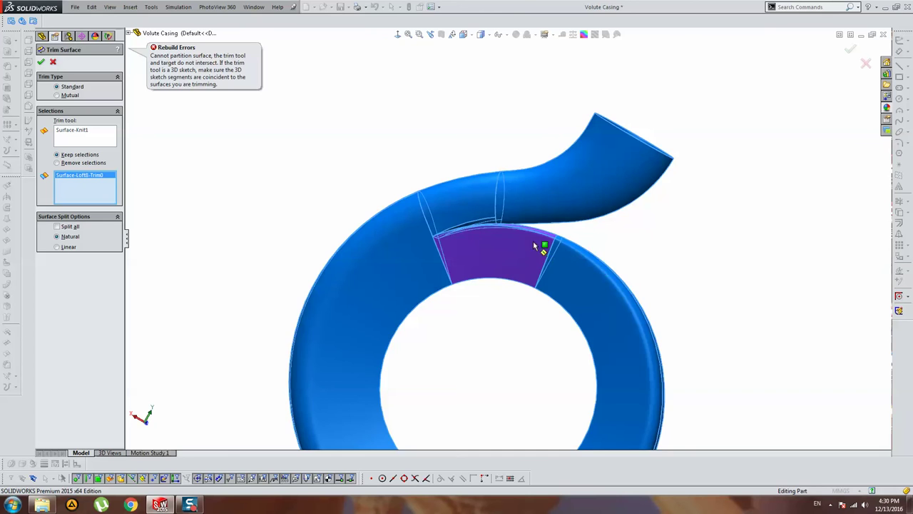
mouse_move(533, 241)
middle_mouse_down()
mouse_move(437, 348)
mouse_move(454, 334)
mouse_move(507, 220)
middle_mouse_up()
key("Return")
Roll the history back above Surface-Loft8, reopening the tongue gap
scroll(506, 205, "down", 3)
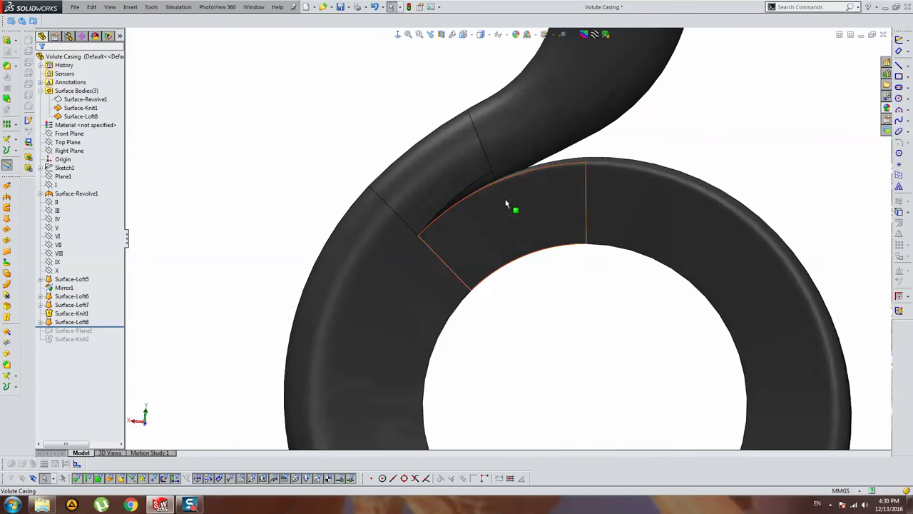
scroll(506, 205, "down", 2)
scroll(481, 211, "up", 3)
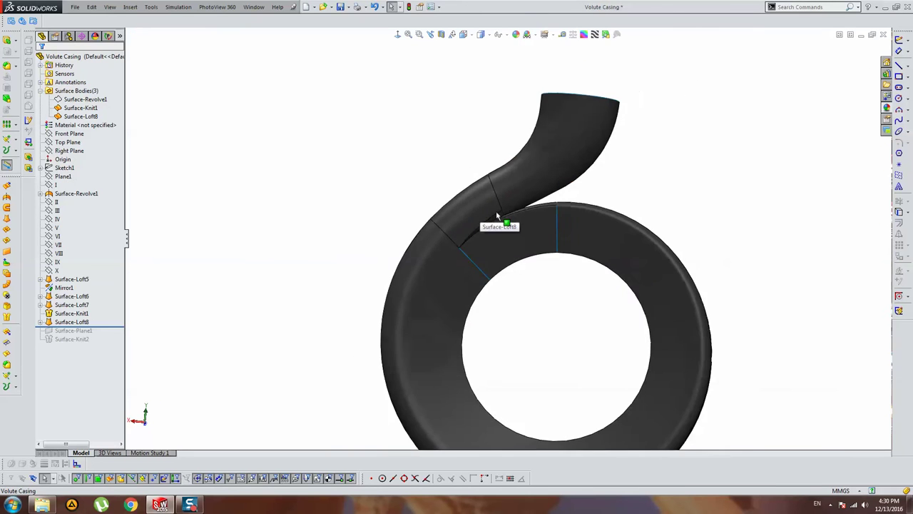
scroll(505, 228, "down", 1)
middle_click_drag(514, 231, 452, 238)
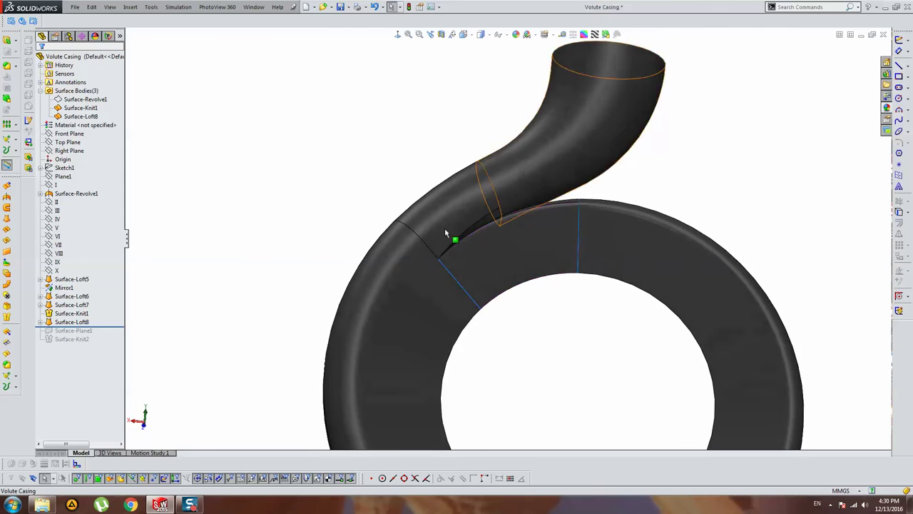
left_click(72, 322)
left_click(108, 300)
middle_click_drag(346, 214, 435, 234)
scroll(439, 243, "down", 3)
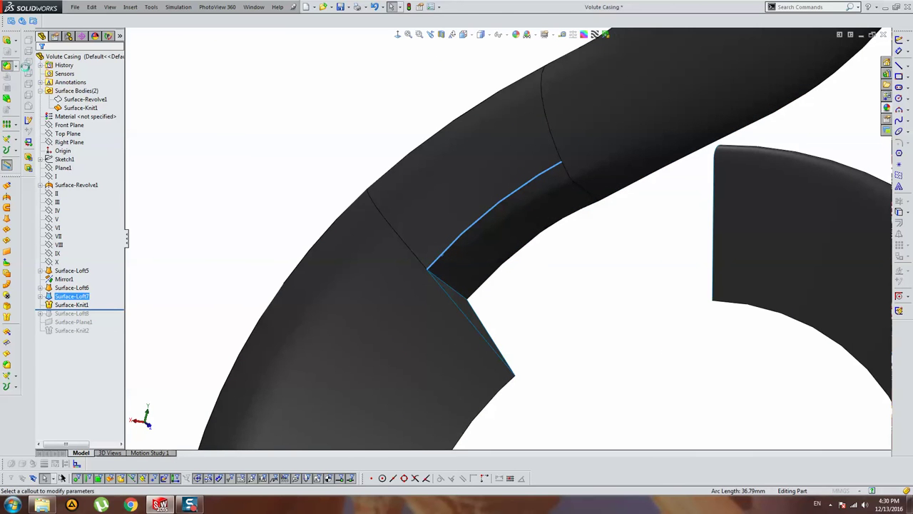
Preview a 1.00mm fillet on the junction edge, cancel it, and roll forward past Surface-Loft8
left_click(21, 65)
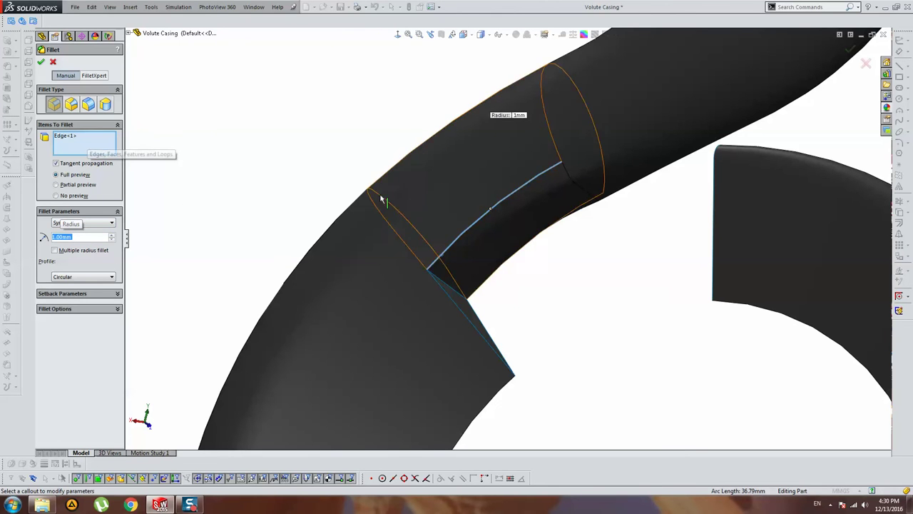
mouse_move(379, 198)
middle_mouse_down()
mouse_move(540, 230)
mouse_move(550, 159)
mouse_move(528, 281)
mouse_move(547, 298)
mouse_move(538, 292)
mouse_move(592, 295)
mouse_move(264, 453)
middle_mouse_up()
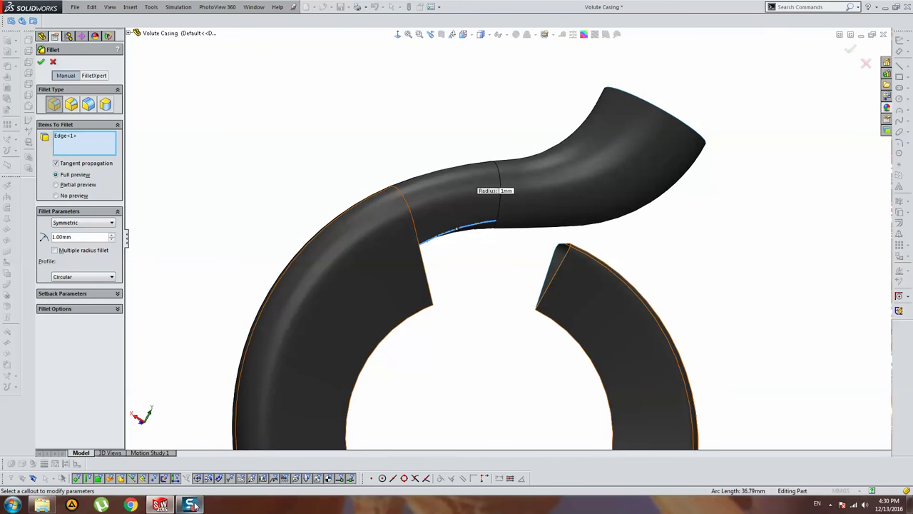
left_click(53, 62)
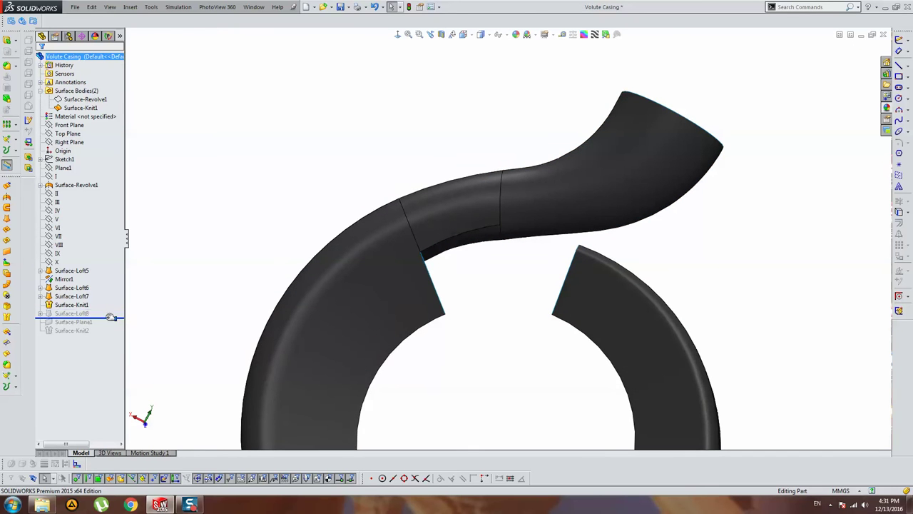
left_click_drag(111, 317, 110, 326)
scroll(394, 287, "down", 3)
Drag the rollback bar above Surface-Loft8 again and zoom out to view the open tongue gap
scroll(452, 255, "down", 2)
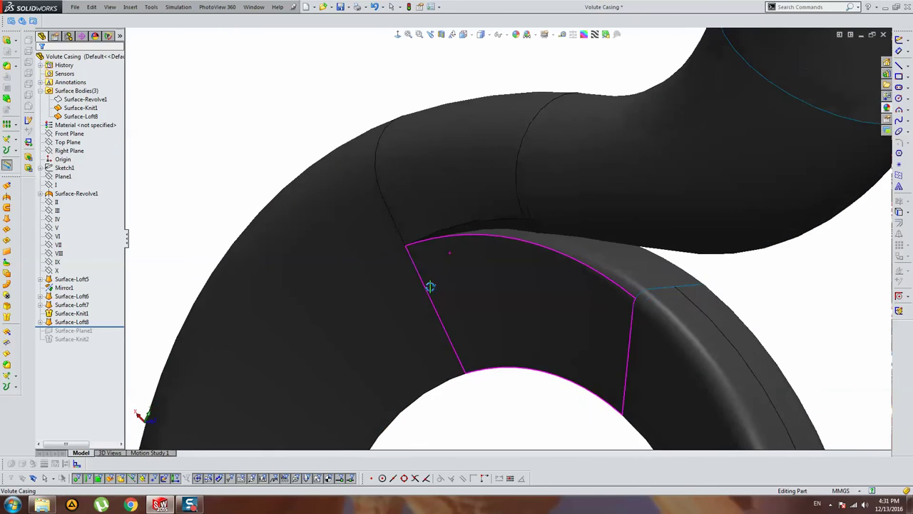
mouse_move(431, 286)
middle_mouse_down()
mouse_move(475, 265)
mouse_move(493, 269)
mouse_move(480, 279)
middle_mouse_up()
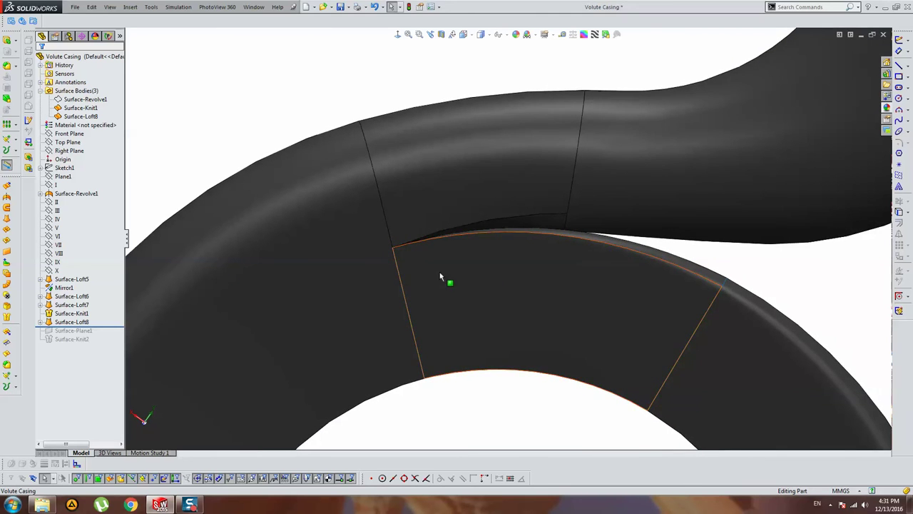
left_click_drag(116, 325, 116, 309)
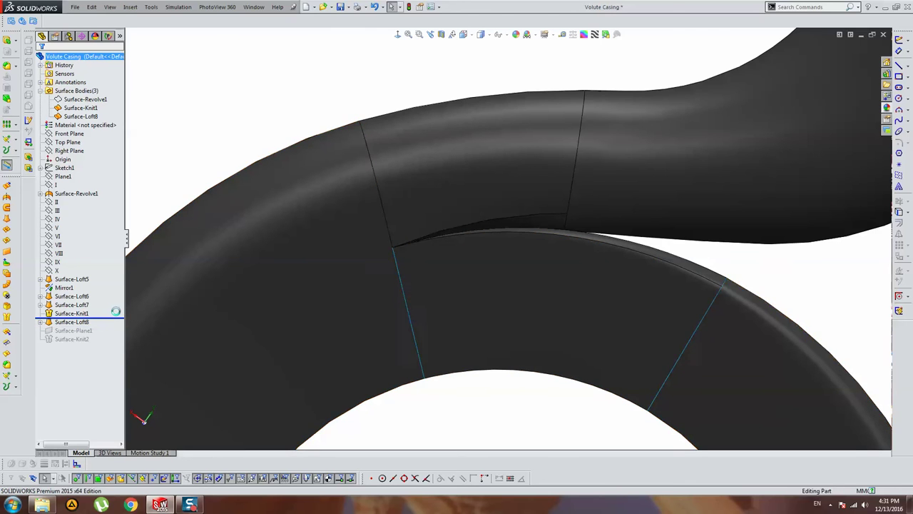
mouse_move(363, 249)
middle_mouse_down()
mouse_move(500, 250)
mouse_move(230, 272)
middle_mouse_up()
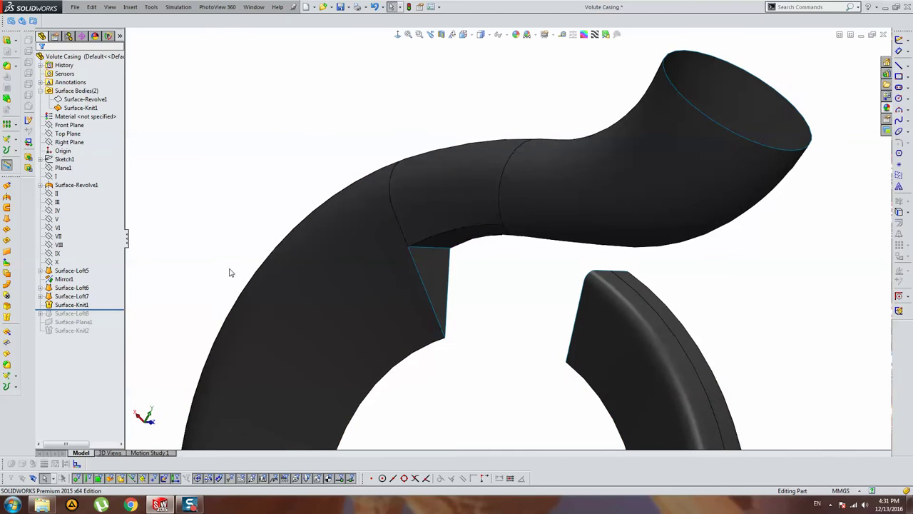
scroll(446, 261, "up", 1)
scroll(492, 251, "up", 1)
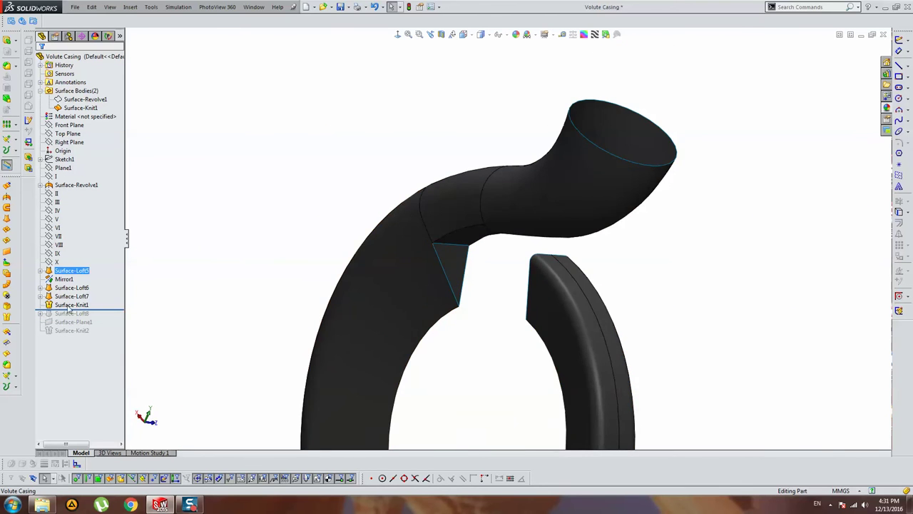
Cap the circular outlet opening with a planar surface
left_click(629, 172)
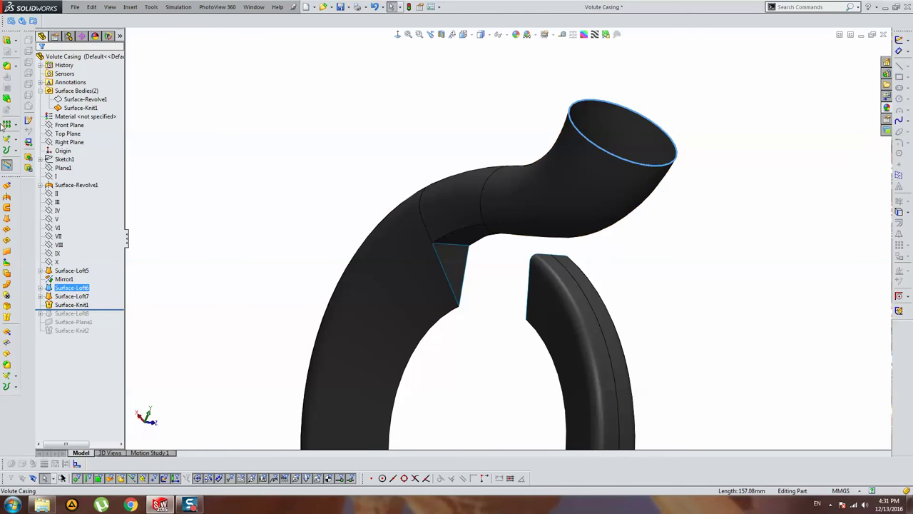
left_click(7, 252)
key("Return")
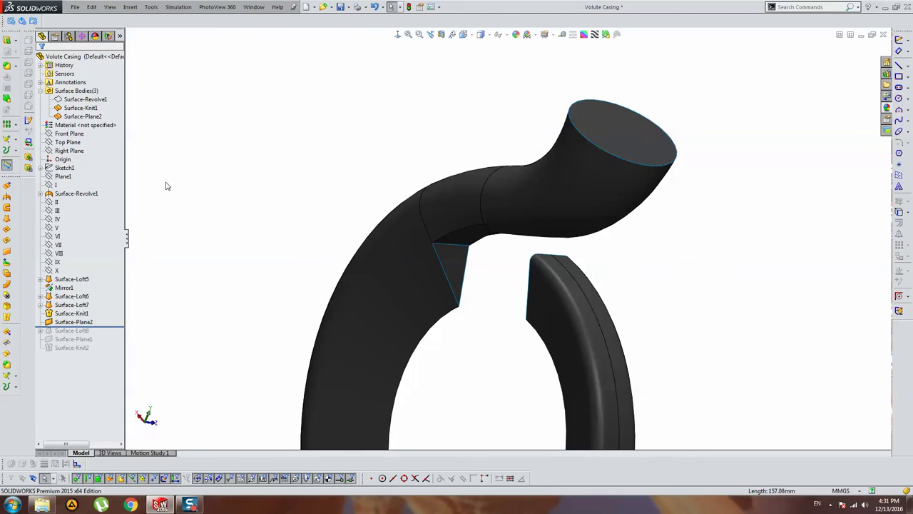
scroll(357, 300, "down", 2)
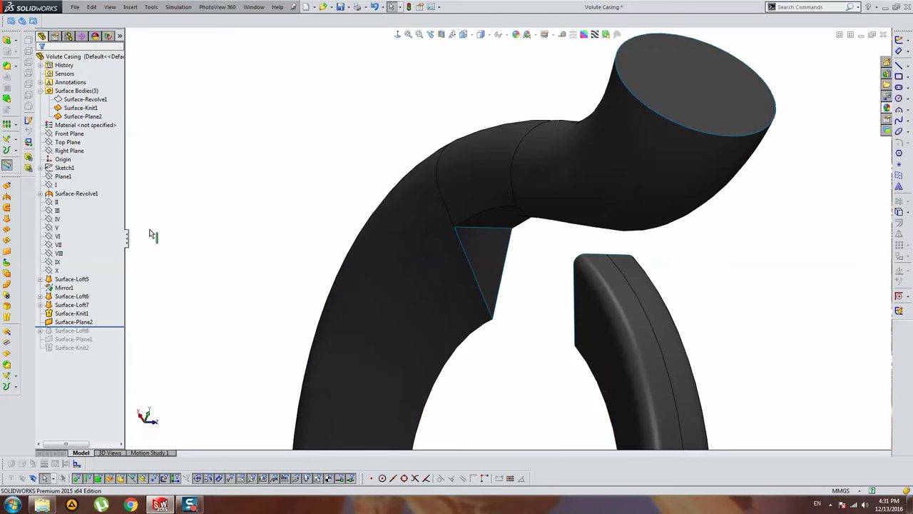
Close the triangular opening with a planar surface bounded by its top, right and left edges
left_click(7, 257)
scroll(478, 228, "down", 2)
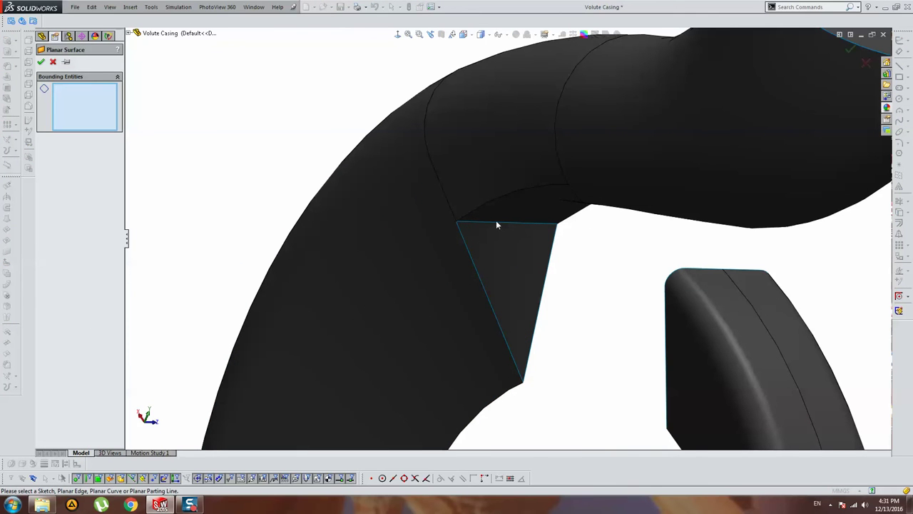
middle_click_drag(481, 227, 518, 174)
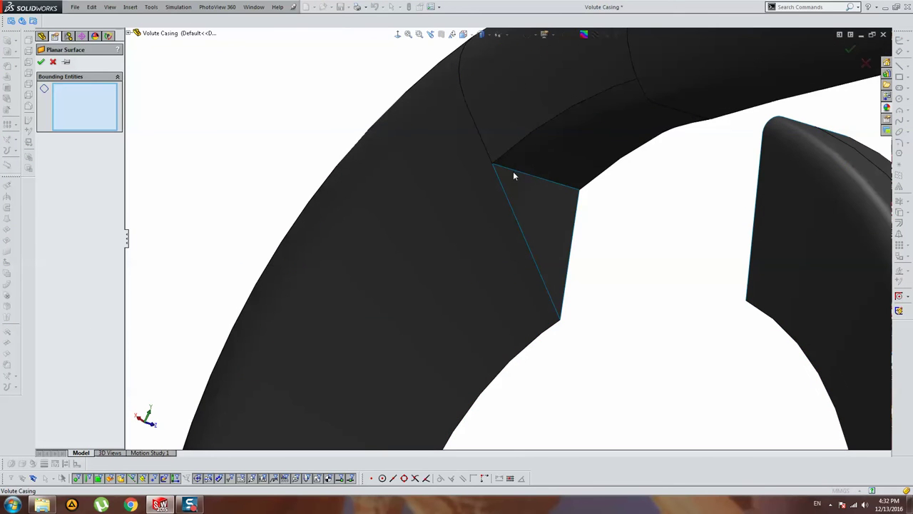
left_click(514, 170)
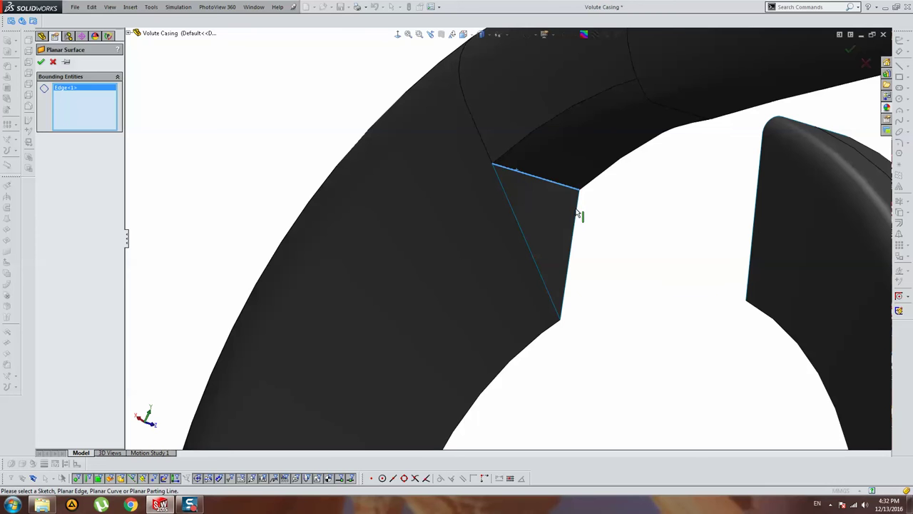
left_click(579, 212)
left_click(521, 231)
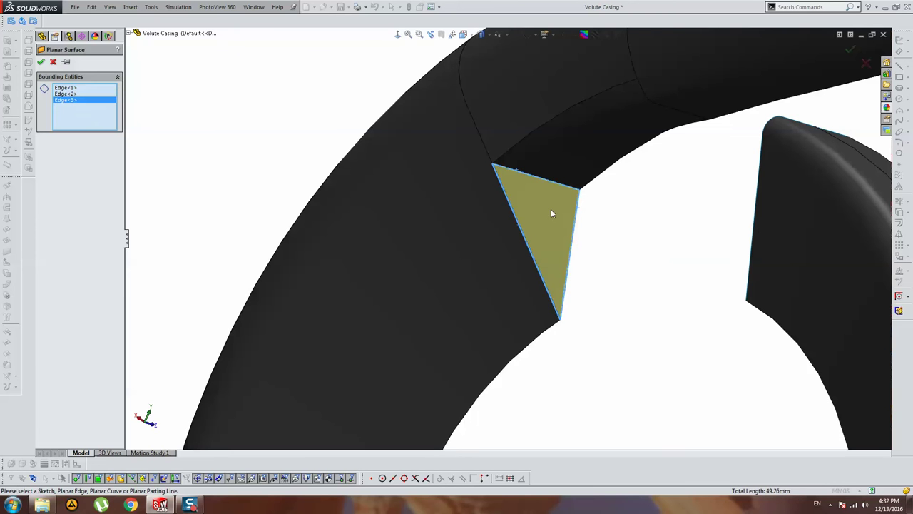
key("Return")
scroll(407, 206, "up", 5)
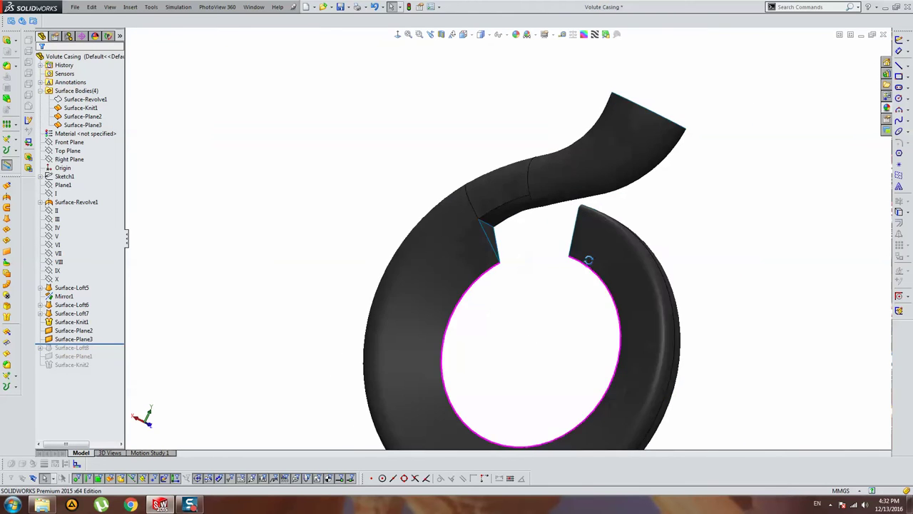
scroll(614, 230, "down", 5)
mouse_move(614, 230)
middle_mouse_down()
mouse_move(537, 263)
mouse_move(525, 253)
middle_mouse_up()
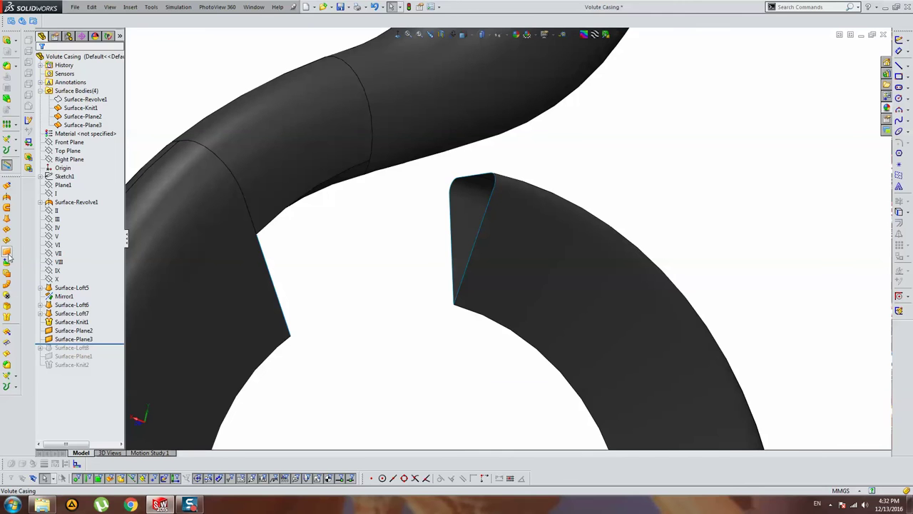
Cap the tube's cut end edge with a planar surface, Surface-Plane4
left_click(9, 223)
left_click(8, 255)
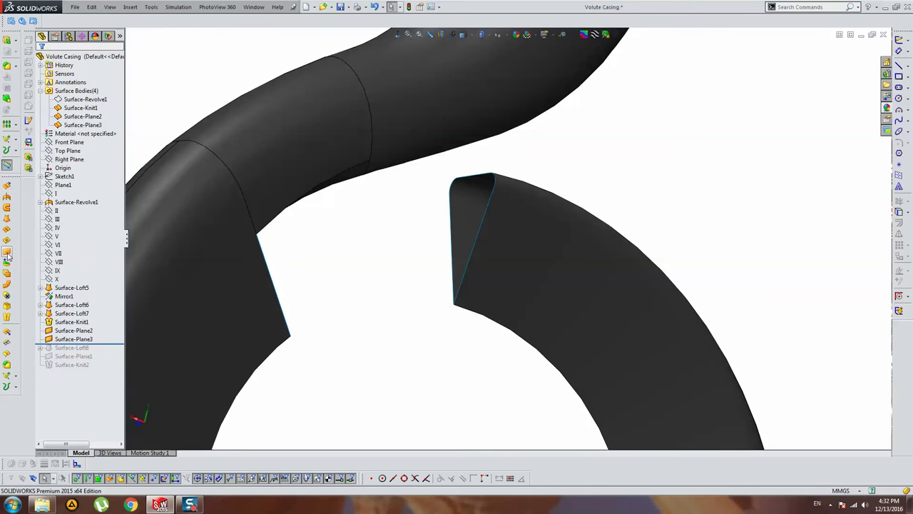
scroll(476, 166, "down", 3)
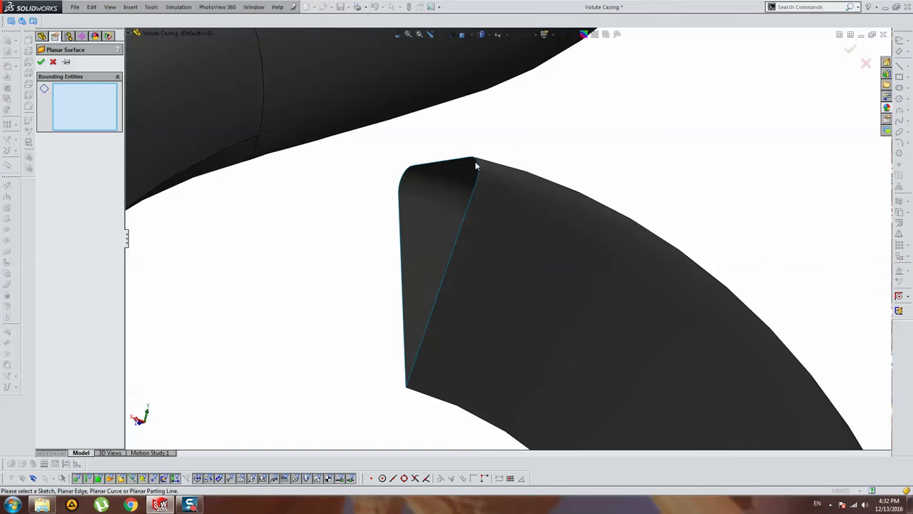
left_click(403, 251)
key("Return")
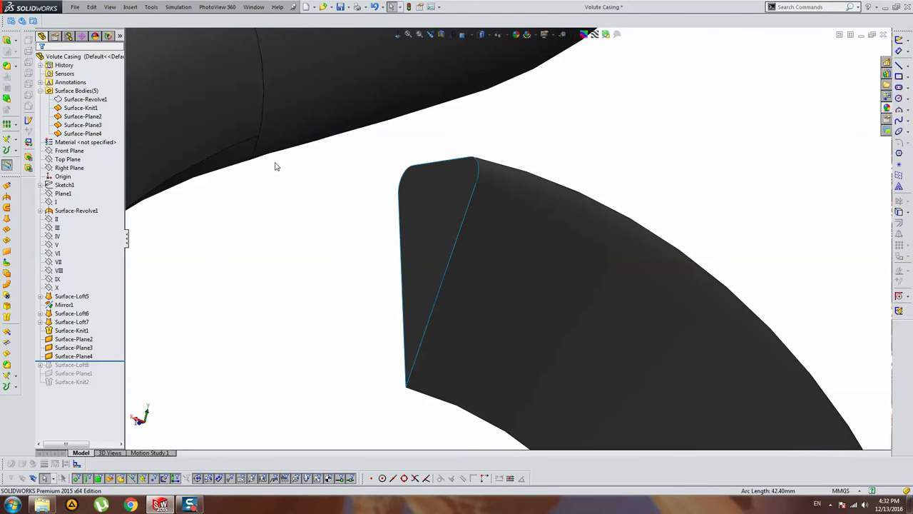
scroll(296, 220, "up", 5)
scroll(326, 241, "up", 5)
mouse_move(326, 240)
middle_mouse_down()
mouse_move(279, 342)
mouse_move(488, 250)
mouse_move(471, 235)
middle_mouse_up()
Knit the top end cap, Surface-Knit1 and the cut end cap into solid Surface-Knit3
key("f")
left_click(8, 315)
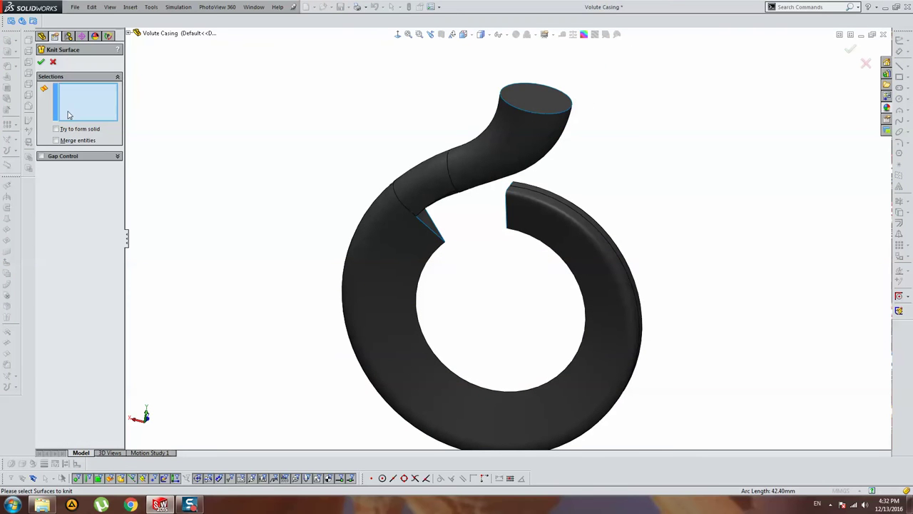
left_click(540, 102)
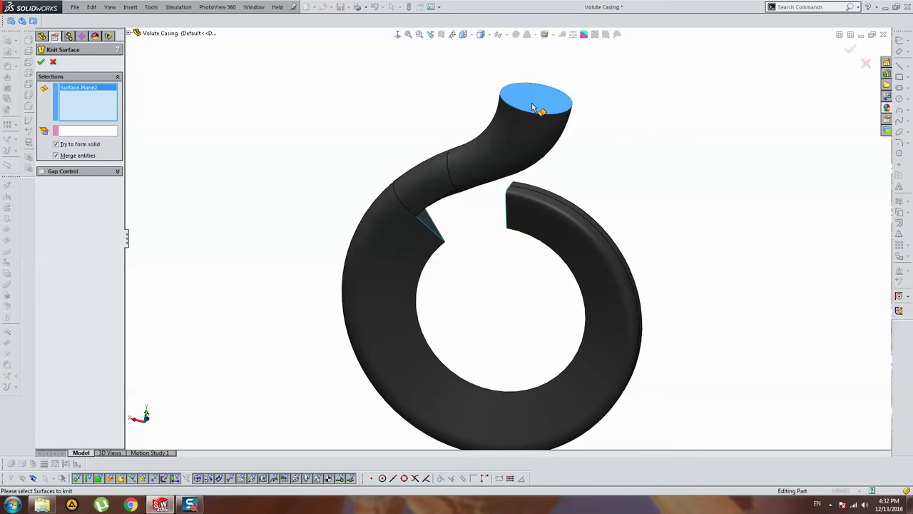
left_click(483, 159)
scroll(504, 232, "down", 3)
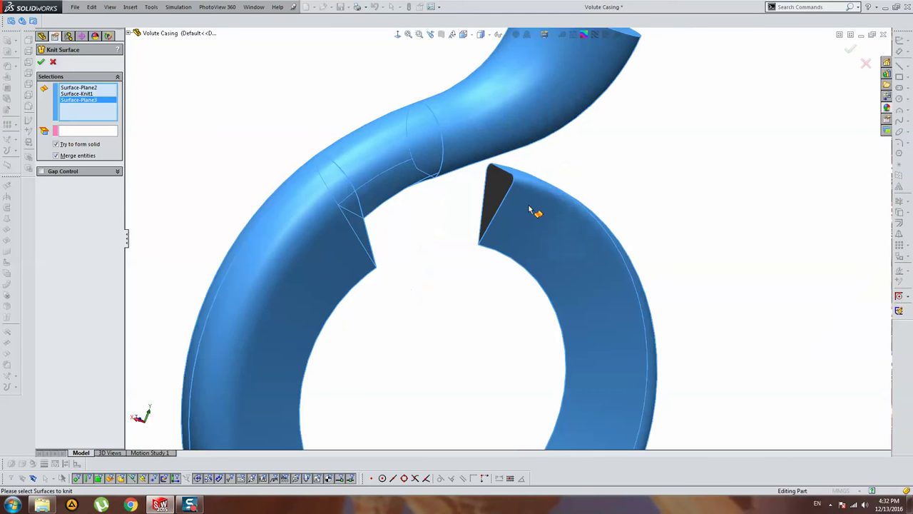
left_click(499, 196)
key("Return")
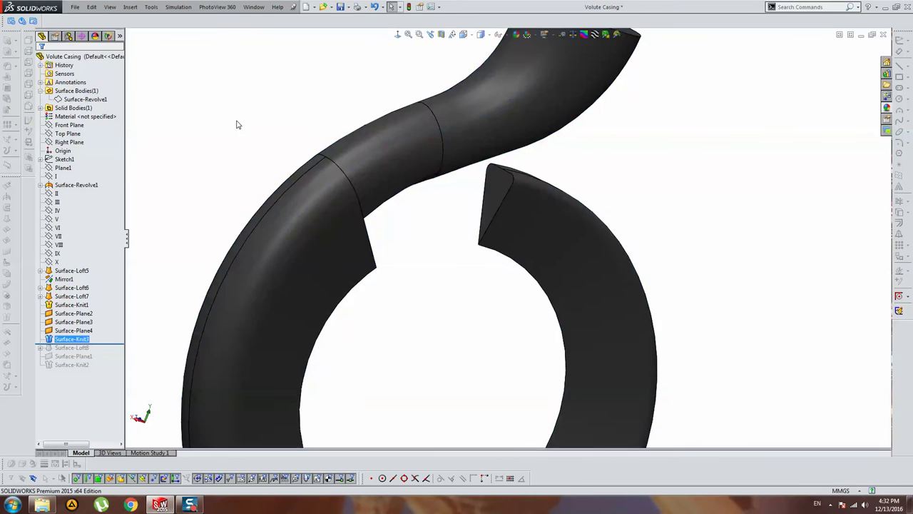
scroll(431, 152, "up", 4)
mouse_move(526, 171)
middle_mouse_down()
mouse_move(478, 188)
mouse_move(479, 215)
mouse_move(503, 173)
mouse_move(243, 234)
middle_mouse_up()
scroll(497, 168, "down", 4)
Roll forward and delete the Surface-Loft8 and Surface-Plane1 features
left_click(84, 365)
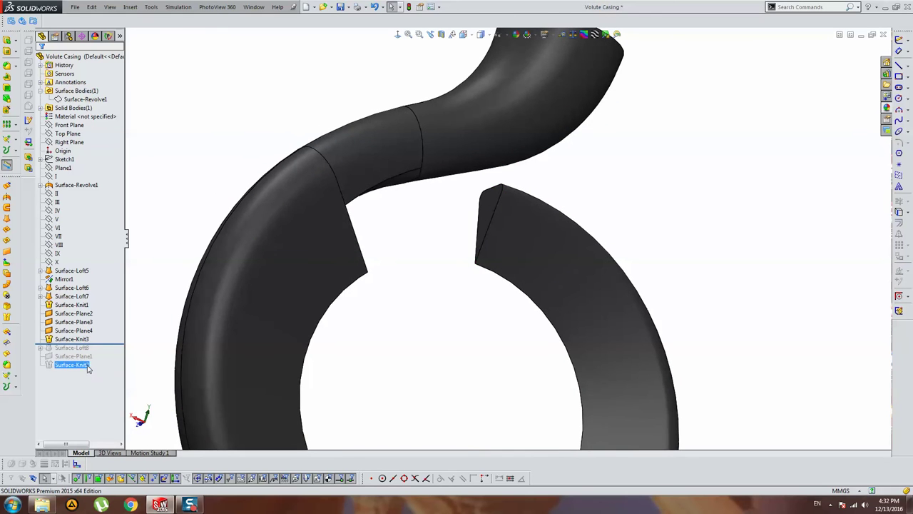
left_click_drag(103, 343, 103, 352)
left_click(73, 356)
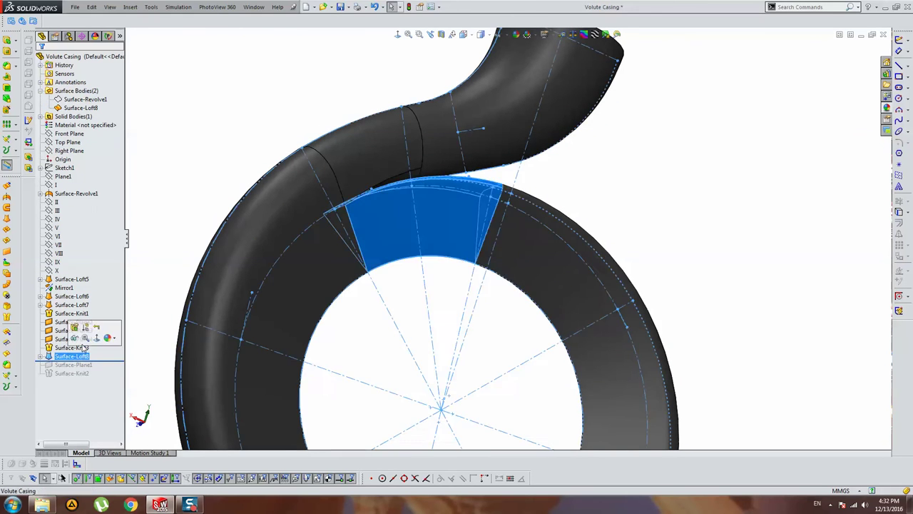
key("Delete")
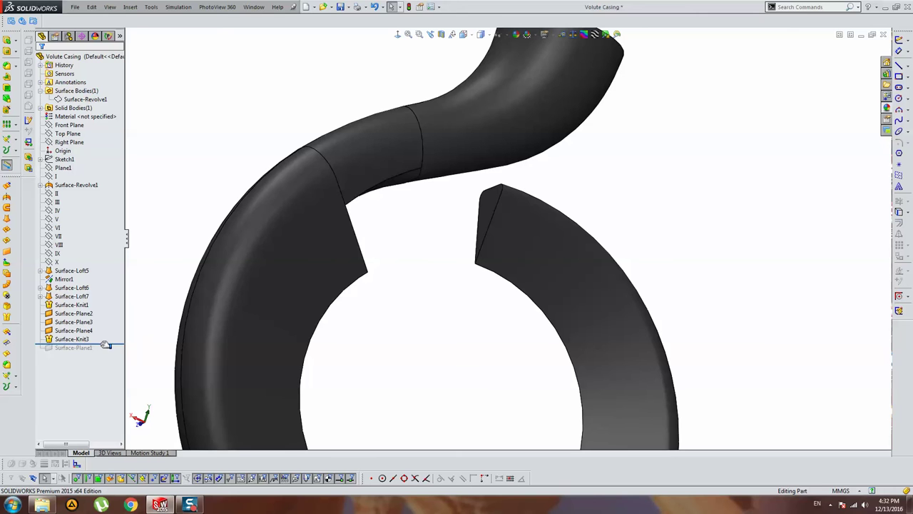
left_click_drag(105, 353, 75, 355)
key("Delete")
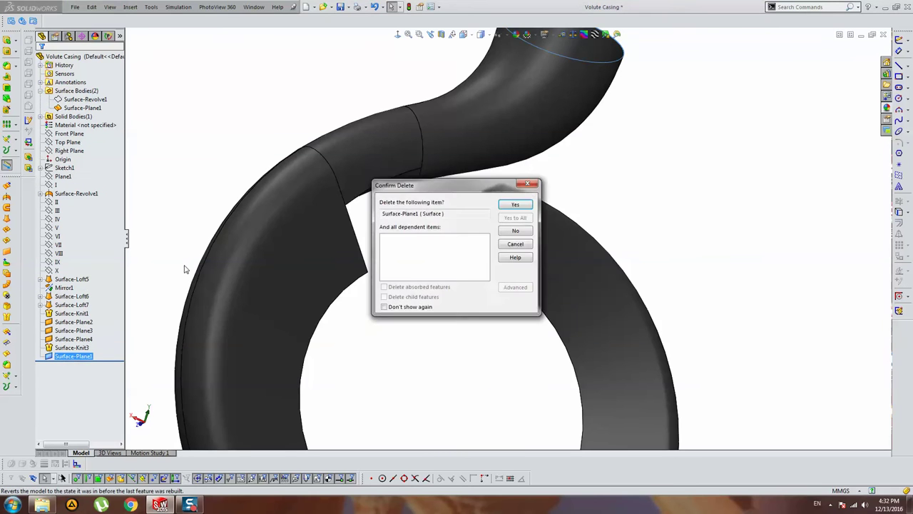
key("Return")
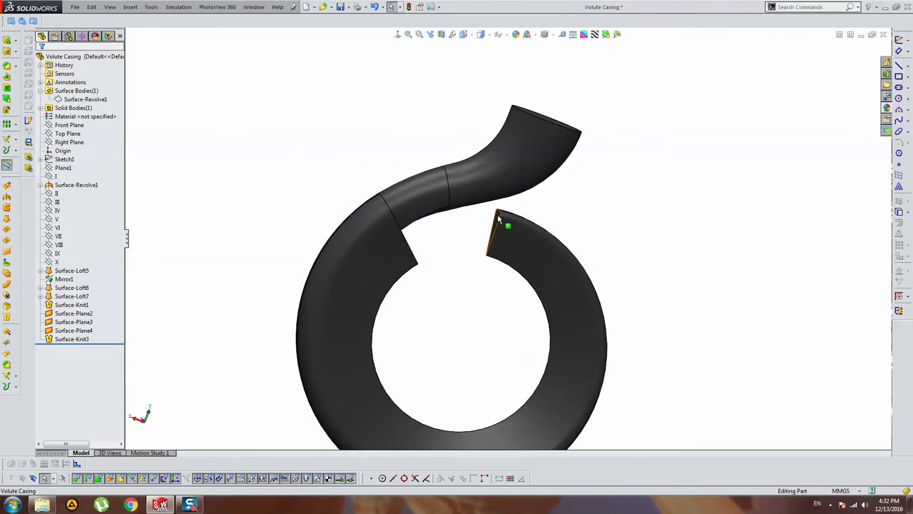
Expand Surface-Loft5 and show Cross-Section I, Cross-Section II and the Volute sketch
middle_click_drag(546, 240, 547, 230)
scroll(493, 229, "down", 3)
scroll(493, 229, "down", 2)
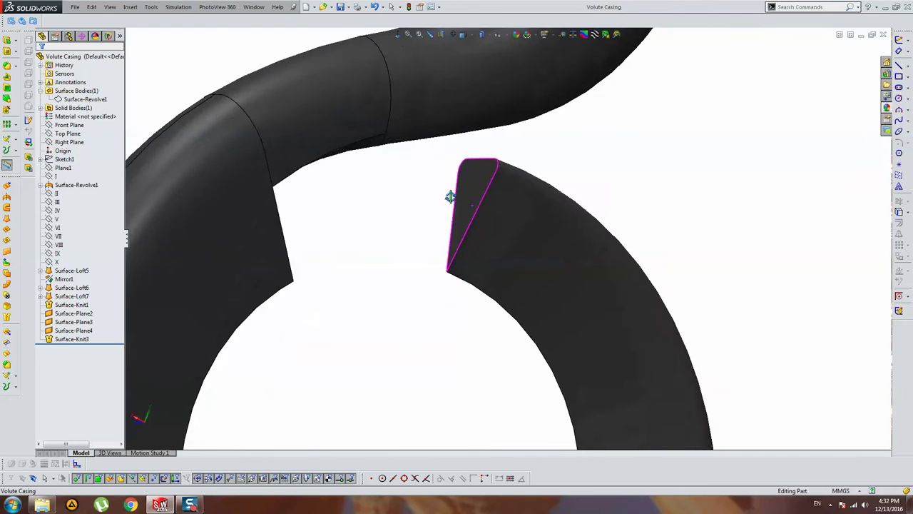
middle_click_drag(519, 157, 500, 167)
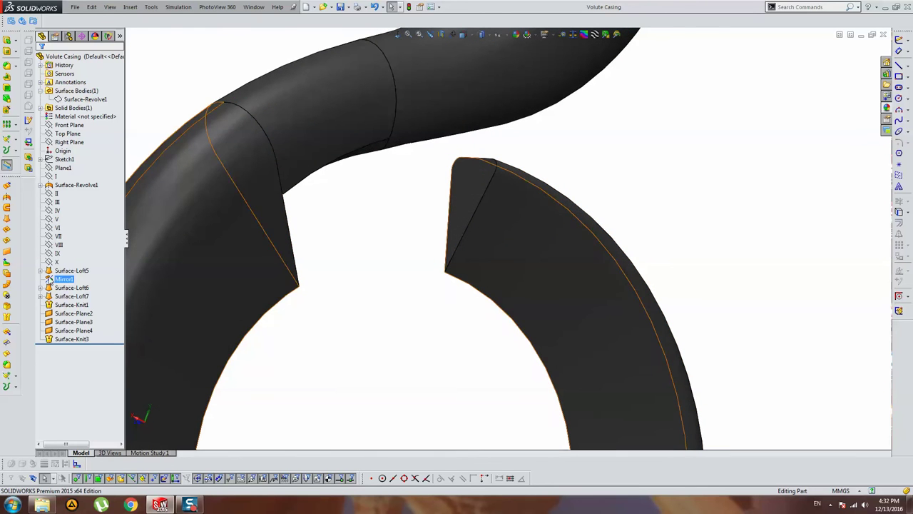
left_click(40, 271)
left_click(69, 279)
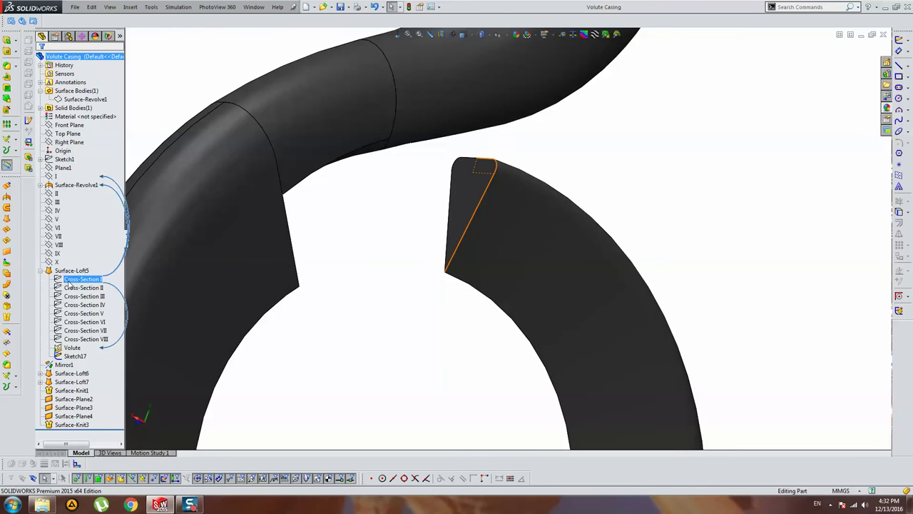
left_click(71, 288)
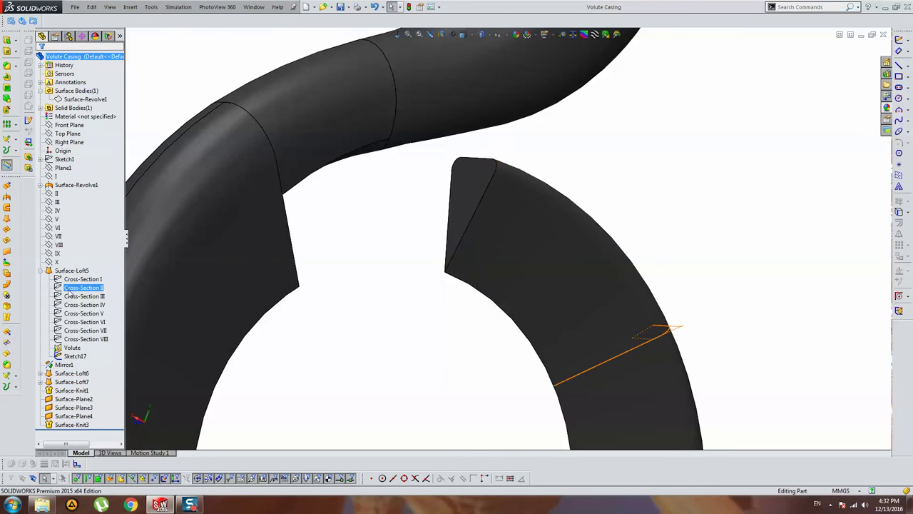
left_click(73, 348)
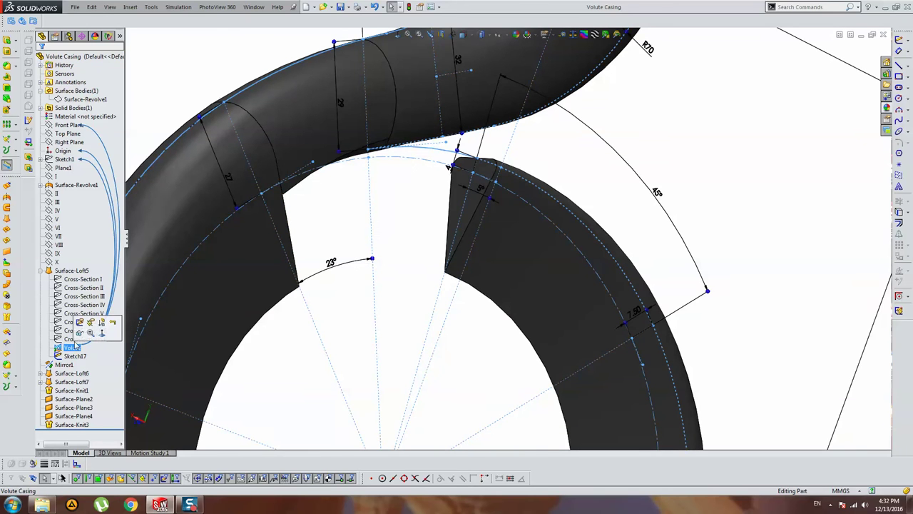
Expand Surface-Loft7, show Sketch19, and display the Volute sketch dimensions
left_click(71, 382)
left_click(71, 390)
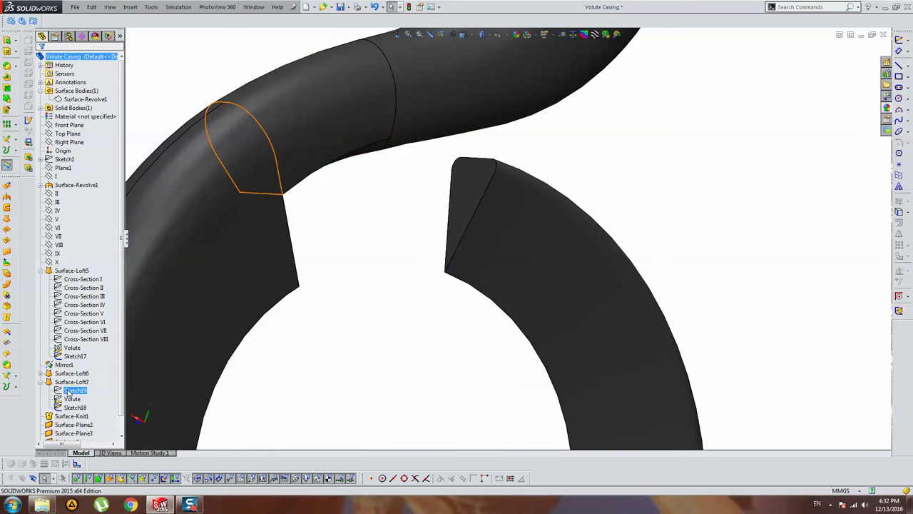
left_click(79, 347)
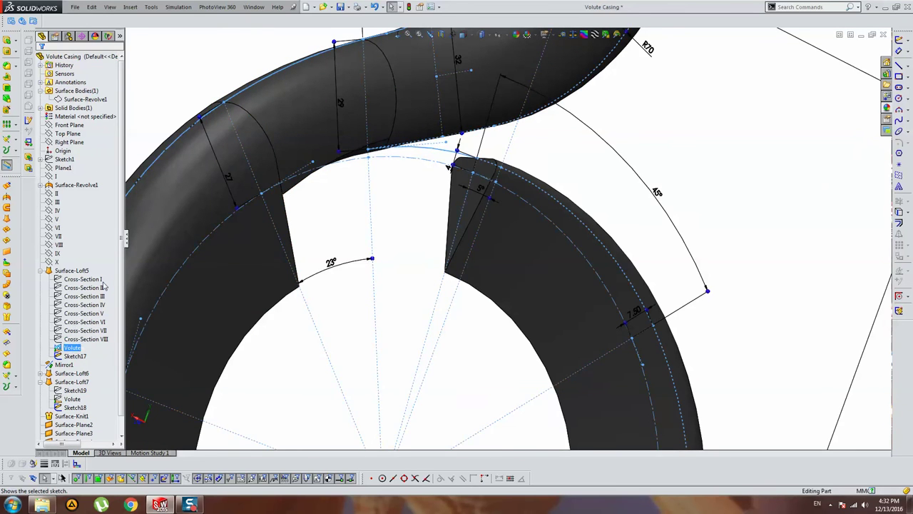
left_click(143, 76)
left_click(109, 8)
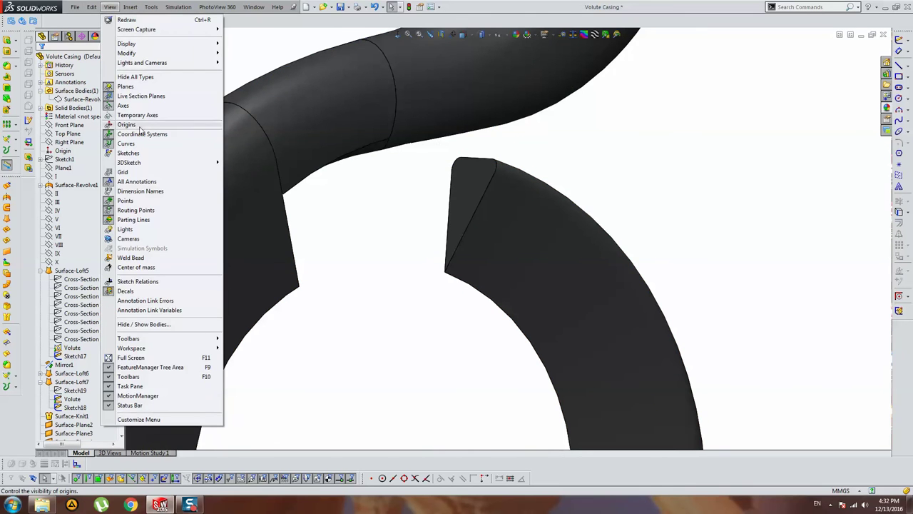
Show sketches and start a Lofted Boss/Base with both tongue cut faces as profiles
left_click(127, 154)
scroll(536, 252, "up", 3)
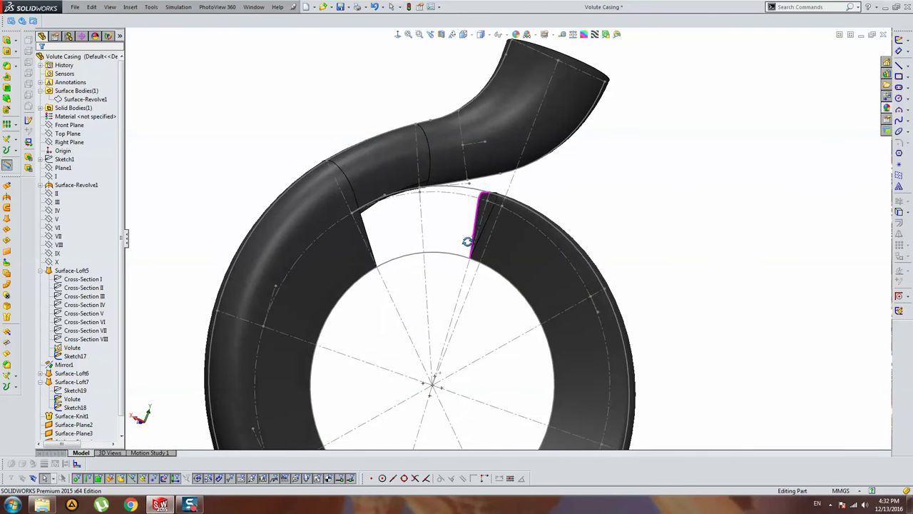
left_click(16, 42)
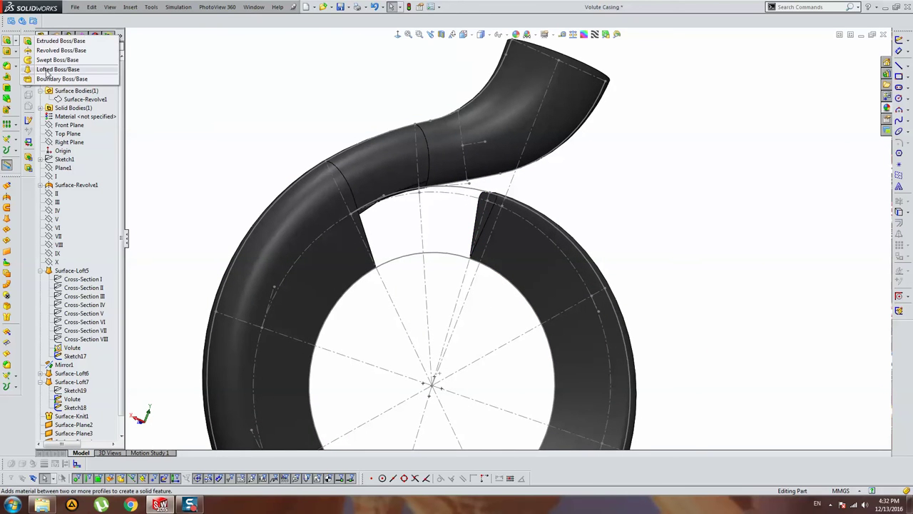
left_click(44, 69)
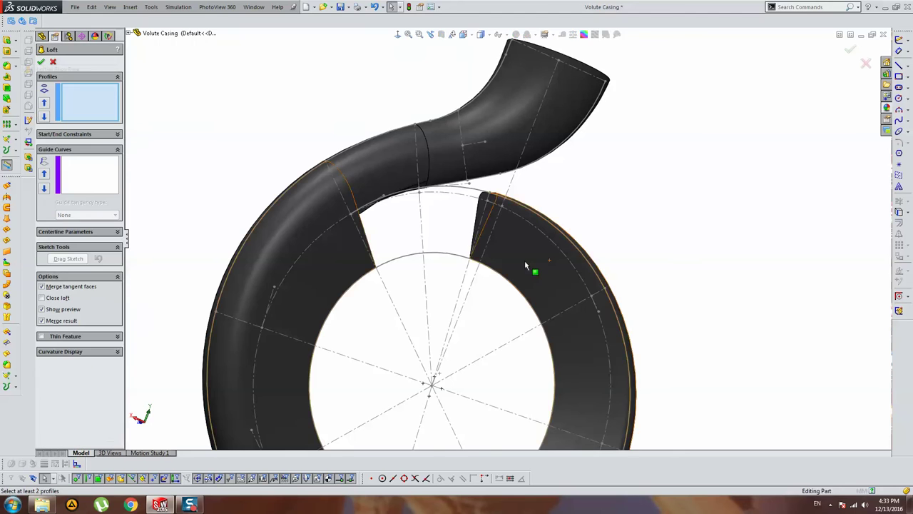
scroll(493, 226, "down", 4)
left_click(449, 228)
middle_click_drag(448, 229, 238, 242)
left_click(237, 242)
mouse_move(386, 240)
middle_mouse_down()
mouse_move(445, 213)
mouse_move(335, 200)
middle_mouse_up()
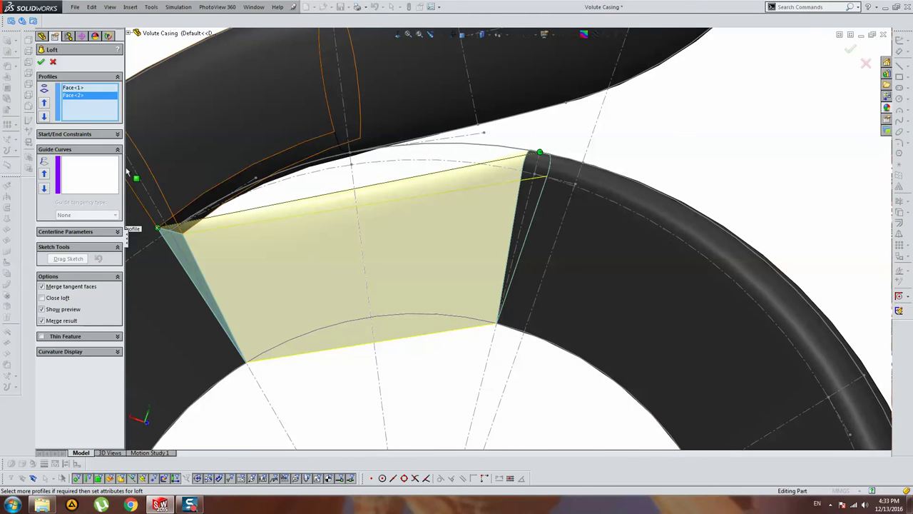
Guide the loft with the outer edge group and Sketch17, then create it
left_click(100, 169)
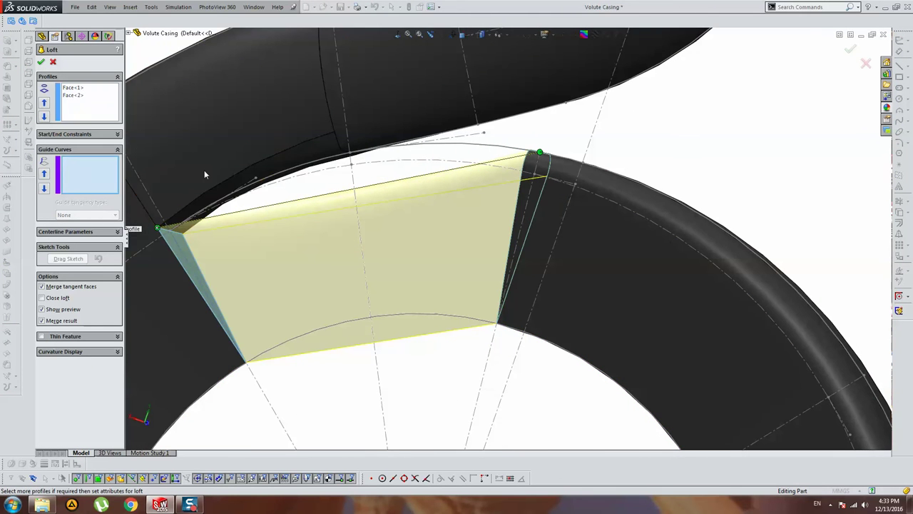
left_click(471, 147)
left_click(471, 147)
right_click(428, 159)
left_click(460, 185)
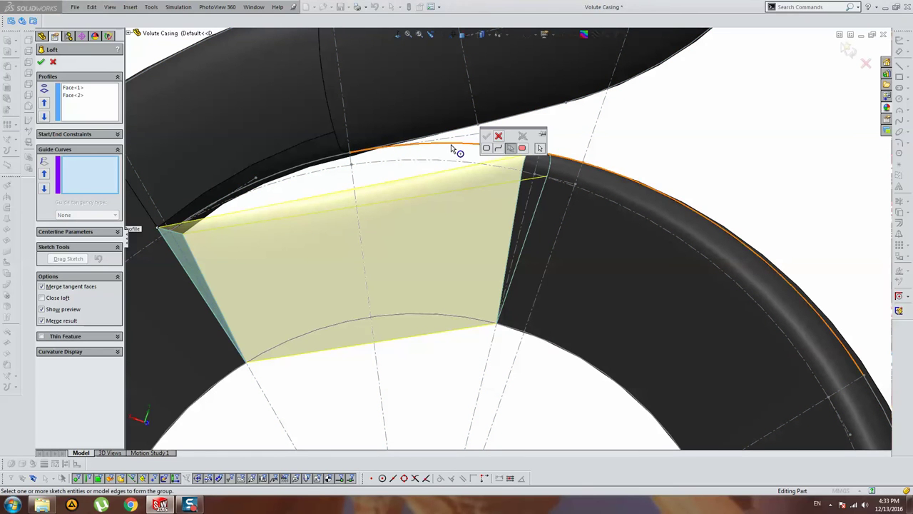
left_click(451, 147)
left_click(344, 162)
right_click(340, 160)
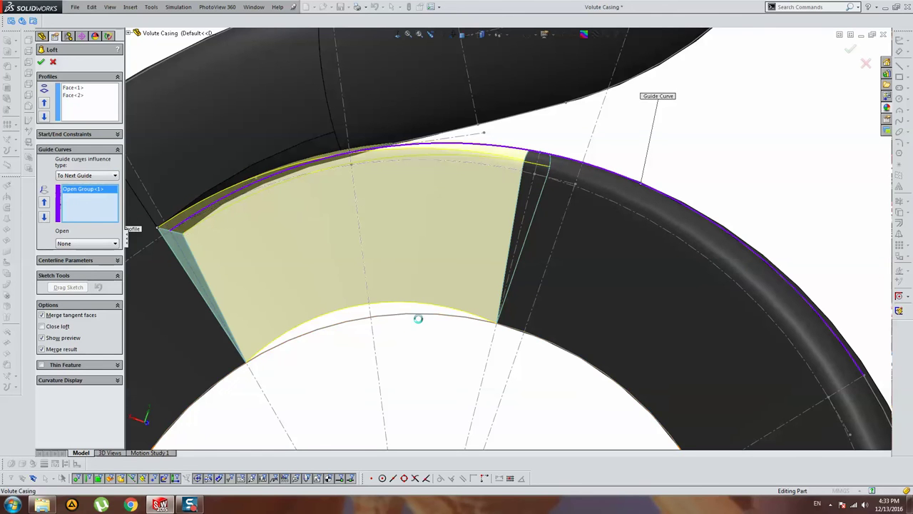
left_click(418, 318)
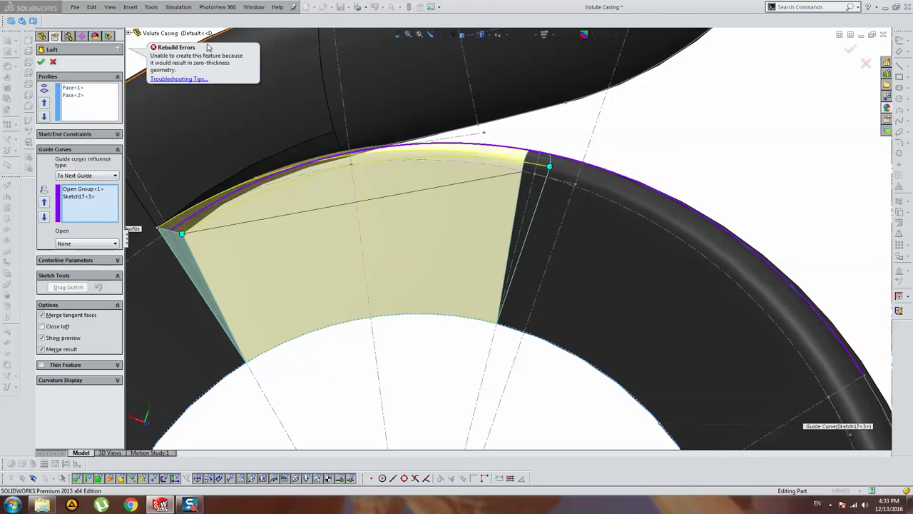
scroll(438, 221, "up", 3)
scroll(448, 240, "down", 2)
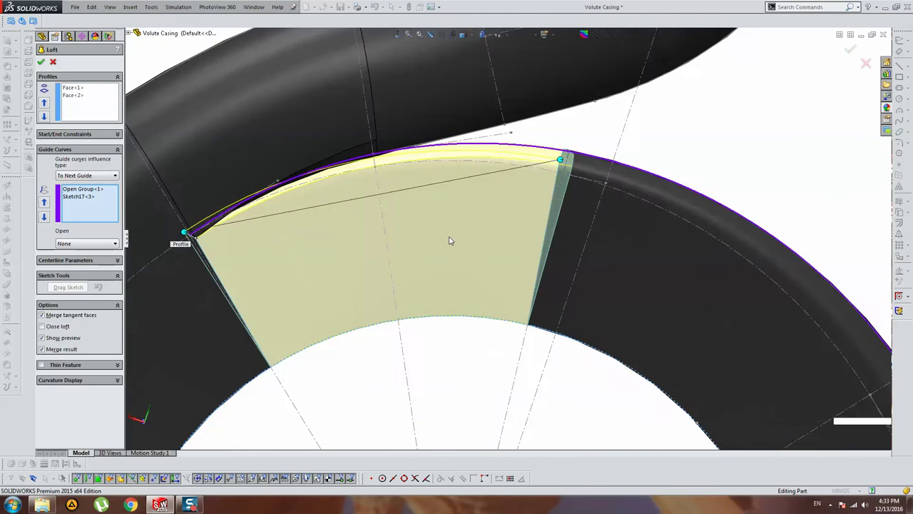
scroll(432, 226, "down", 2)
scroll(419, 229, "down", 1)
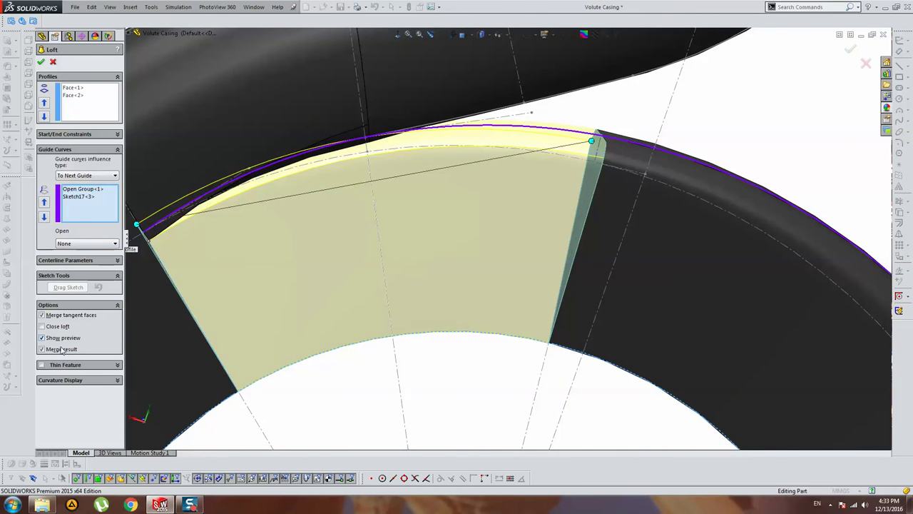
key("Return")
Orbit around the volute to inspect the tongue region, then hide all sketches
scroll(464, 346, "up", 3)
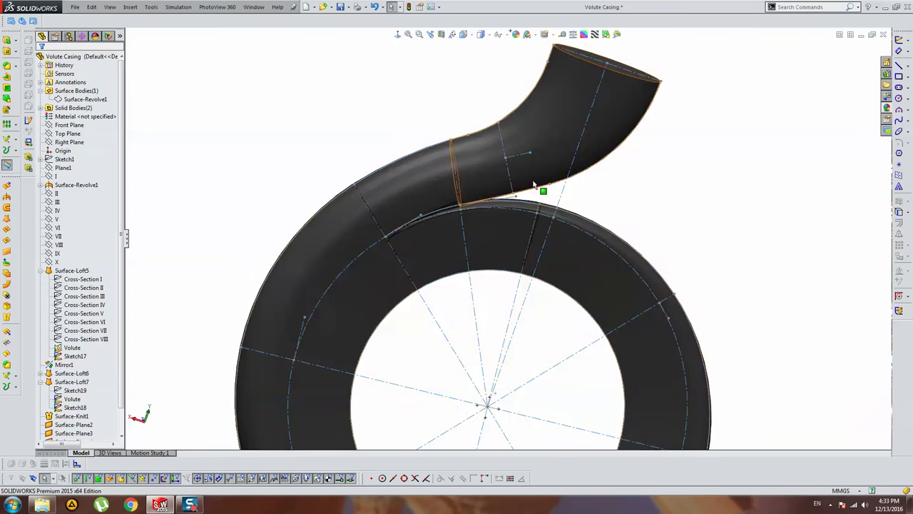
scroll(483, 401, "up", 1)
scroll(469, 232, "down", 5)
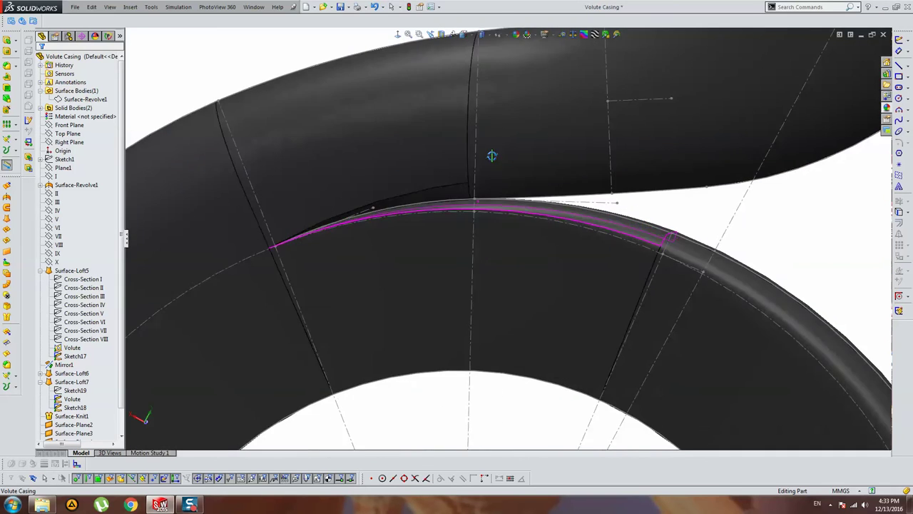
scroll(492, 196, "up", 5)
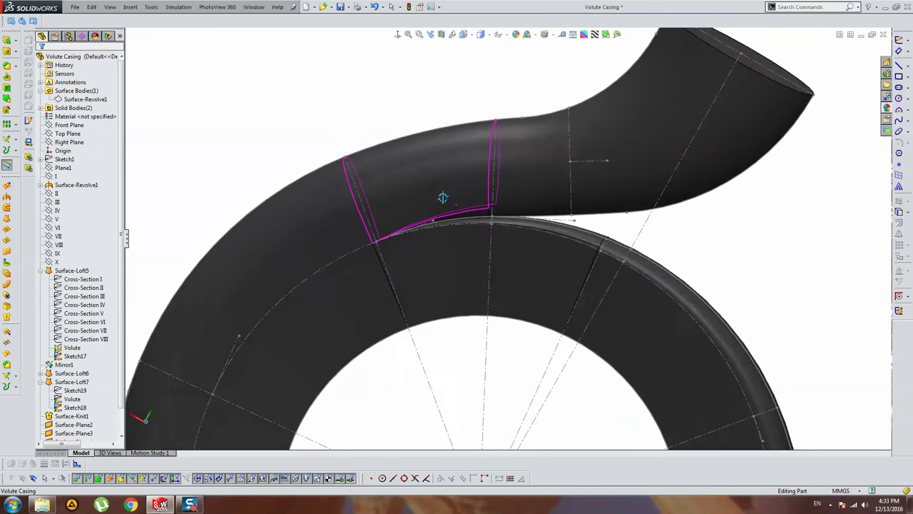
mouse_move(531, 201)
middle_mouse_down()
mouse_move(537, 211)
mouse_move(489, 200)
mouse_move(524, 214)
mouse_move(516, 251)
middle_mouse_up()
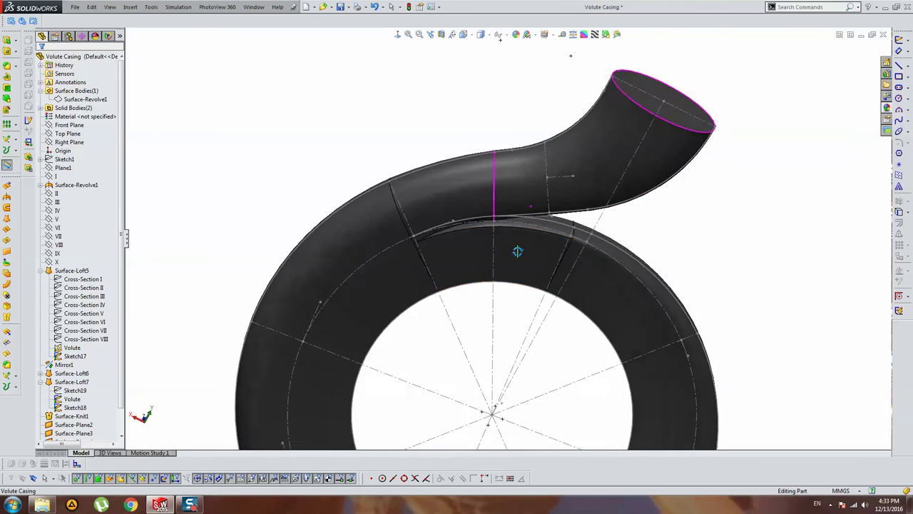
scroll(589, 263, "down", 5)
middle_click_drag(589, 262, 530, 206)
scroll(531, 206, "up", 3)
scroll(434, 238, "up", 3)
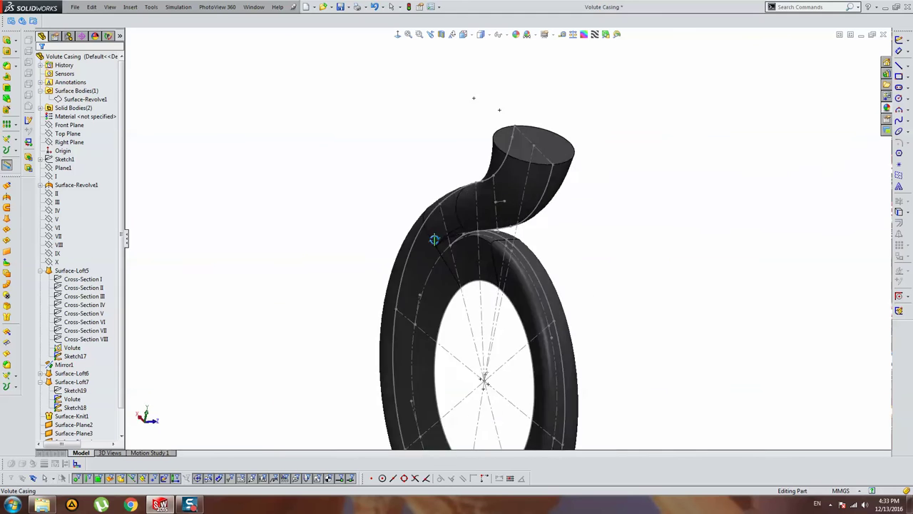
mouse_move(435, 239)
middle_mouse_down()
mouse_move(468, 241)
mouse_move(424, 204)
mouse_move(550, 220)
mouse_move(582, 205)
middle_mouse_up()
scroll(469, 241, "down", 3)
scroll(582, 204, "up", 3)
scroll(510, 229, "down", 3)
scroll(530, 216, "up", 2)
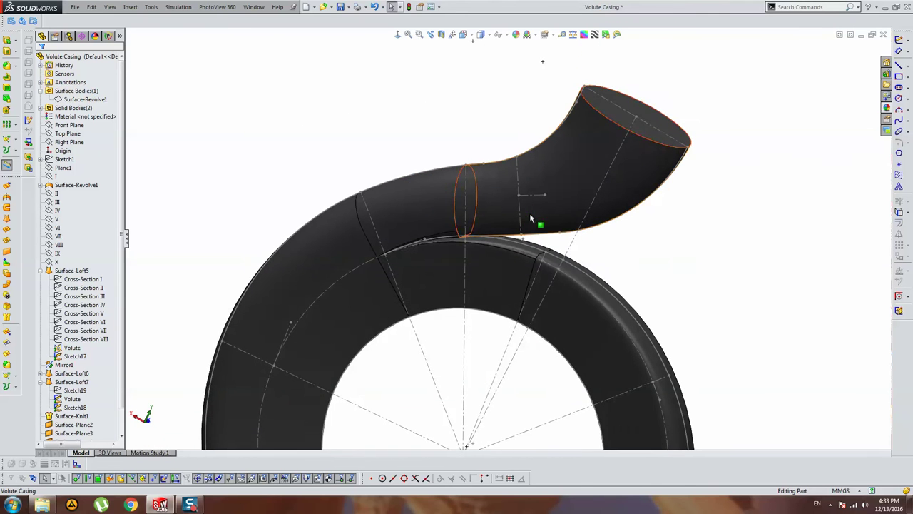
left_click(109, 7)
left_click(164, 143)
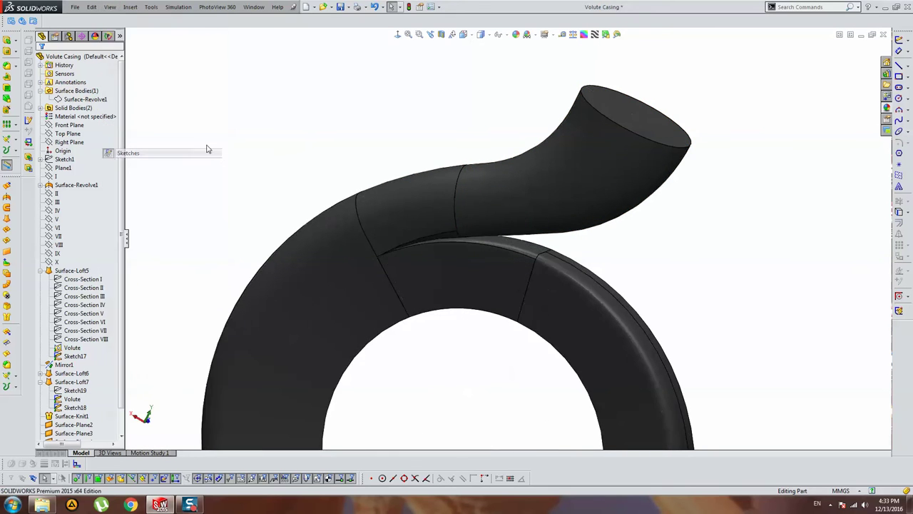
Start a 1 mm fillet on the long curved edge where Loft2 meets the casing ring
scroll(457, 226, "down", 3)
scroll(379, 220, "down", 3)
middle_click_drag(378, 220, 378, 247)
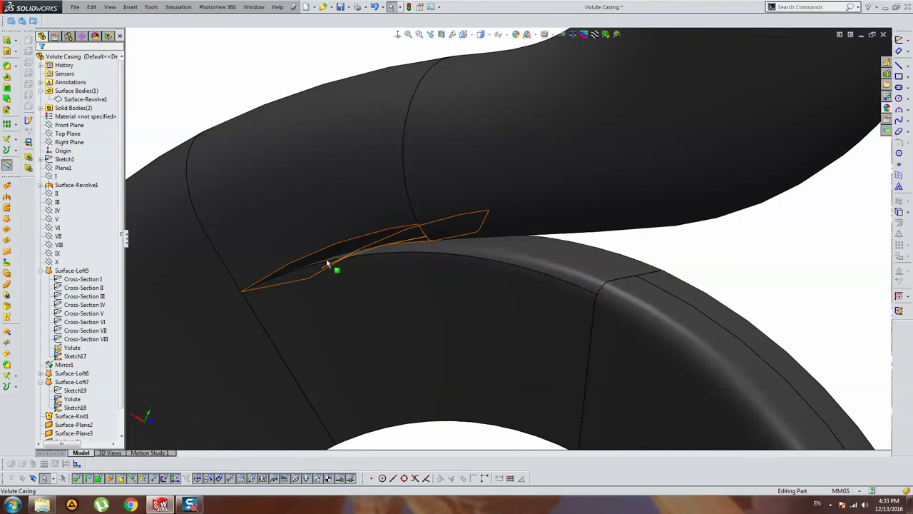
left_click(492, 249)
scroll(555, 273, "up", 3)
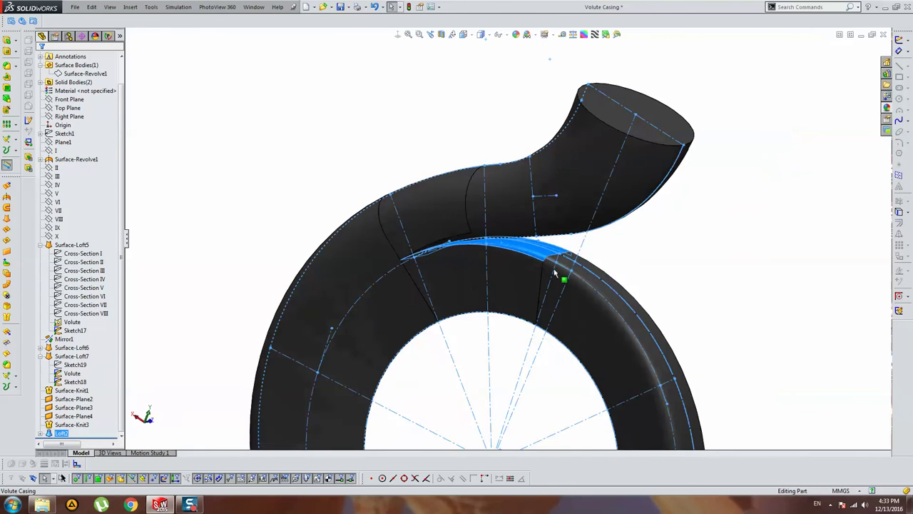
key("Escape")
scroll(428, 253, "down", 5)
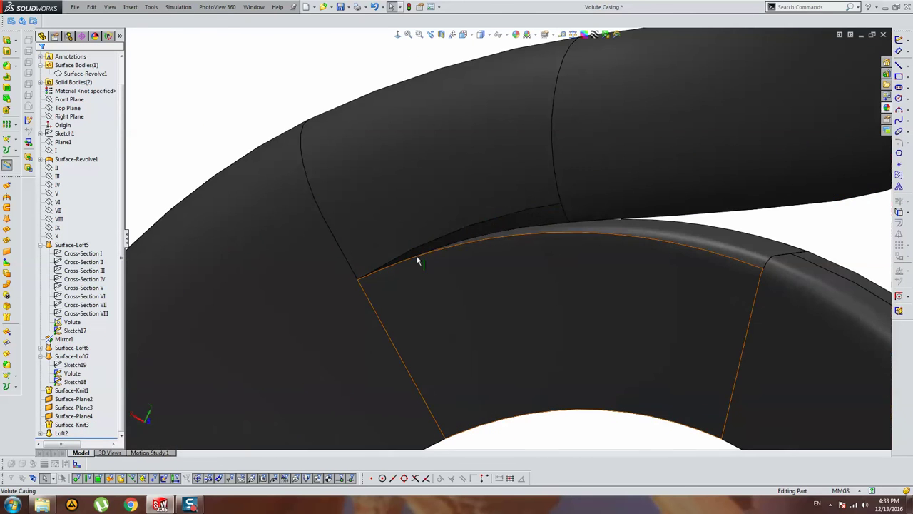
middle_click_drag(419, 263, 438, 275)
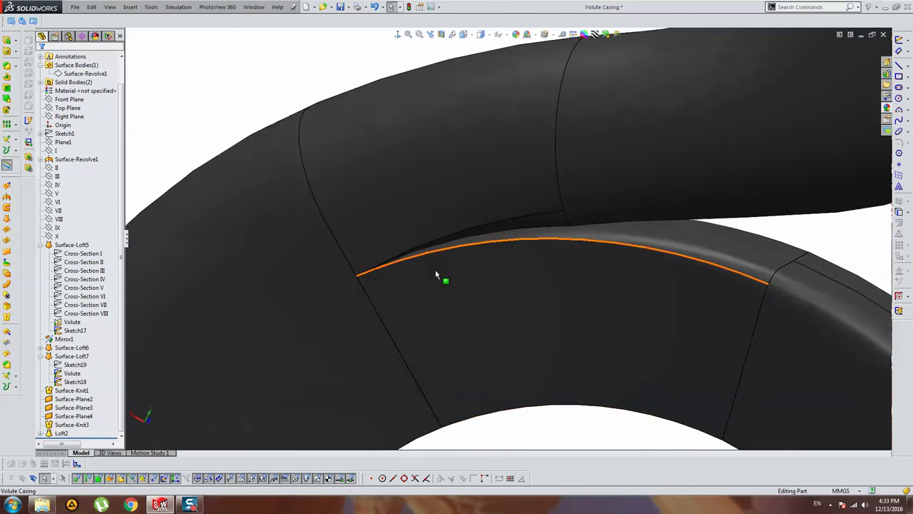
left_click(7, 66)
Add Edge<2> to the fillet and apply it at a 3 mm radius
scroll(466, 264, "up", 3)
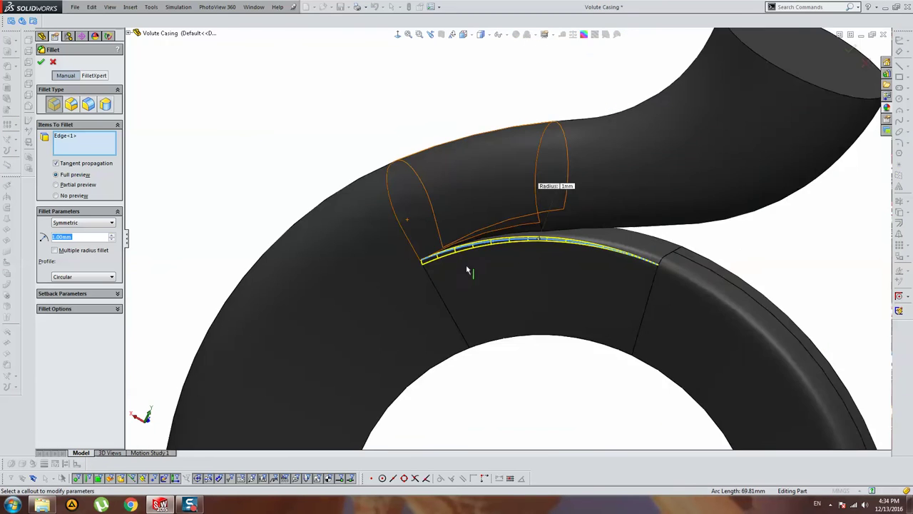
scroll(428, 251, "down", 4)
mouse_move(428, 250)
middle_mouse_down()
mouse_move(342, 254)
mouse_move(572, 207)
mouse_move(321, 253)
middle_mouse_up()
left_click(503, 210)
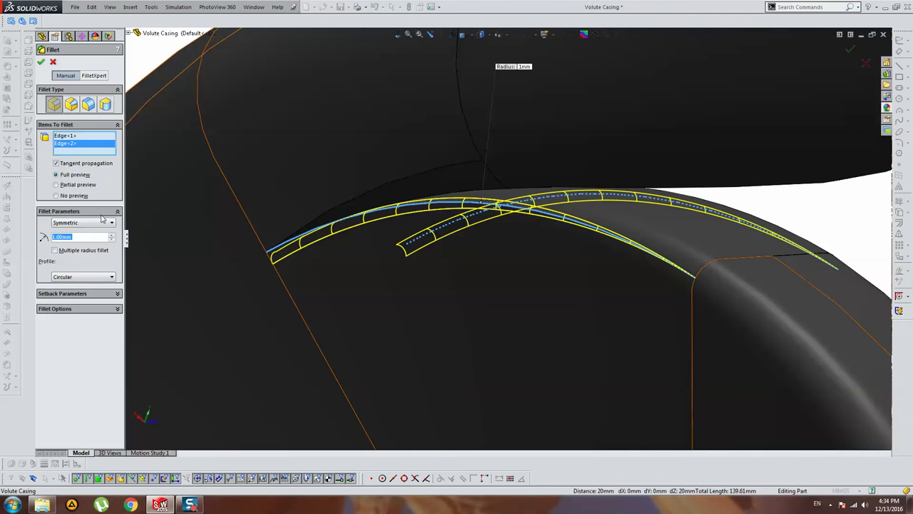
type("3")
key("Return")
scroll(501, 197, "up", 3)
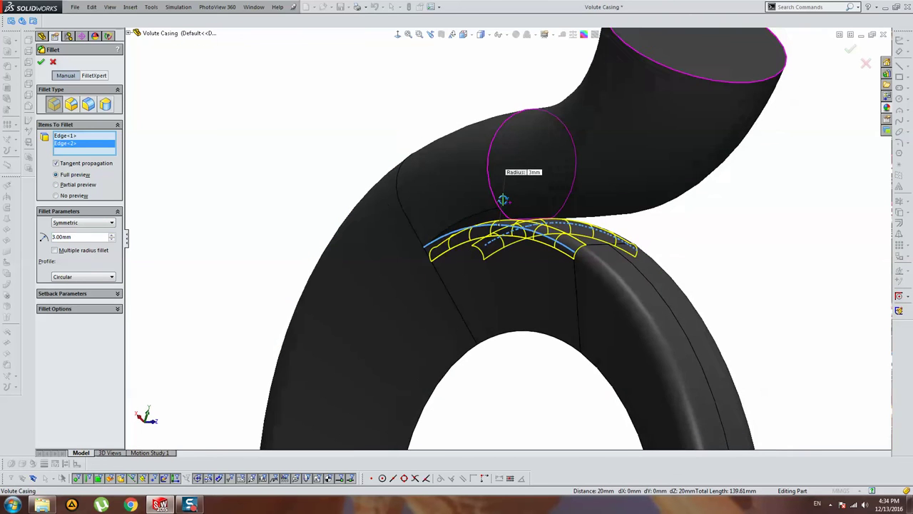
key("Return")
Fillet the shorter tongue junction edge with a second 3 mm fillet
mouse_move(477, 262)
middle_mouse_down()
mouse_move(547, 267)
mouse_move(453, 249)
middle_mouse_up()
left_click(449, 234)
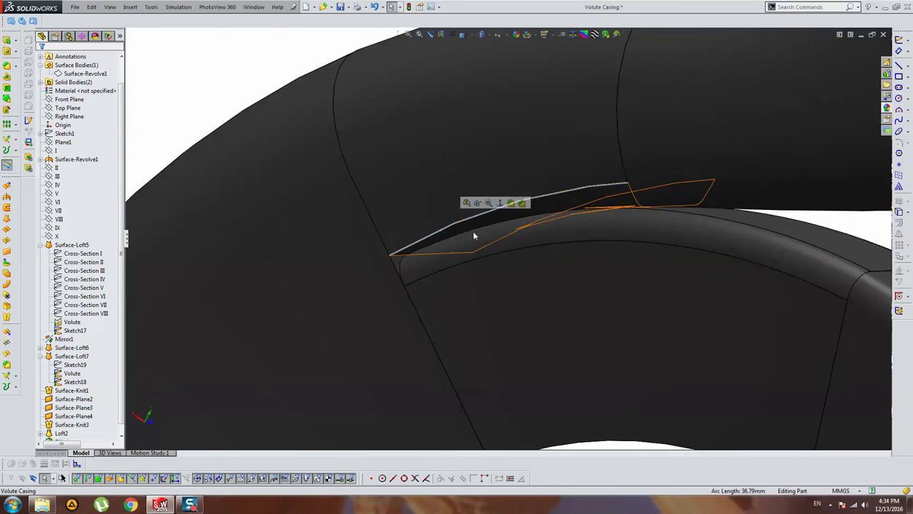
middle_click_drag(583, 180, 549, 186)
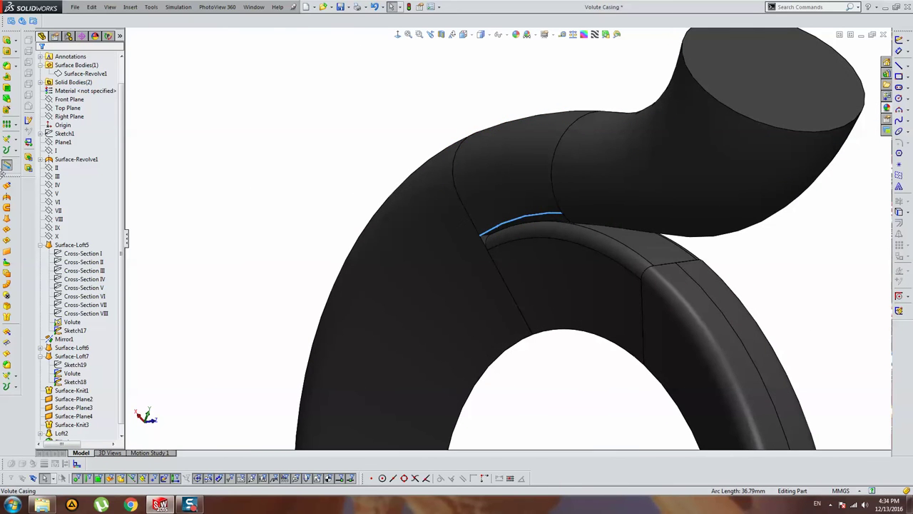
key("Return")
mouse_move(571, 214)
middle_mouse_down()
mouse_move(479, 208)
mouse_move(740, 233)
mouse_move(690, 243)
middle_mouse_up()
left_click(689, 243)
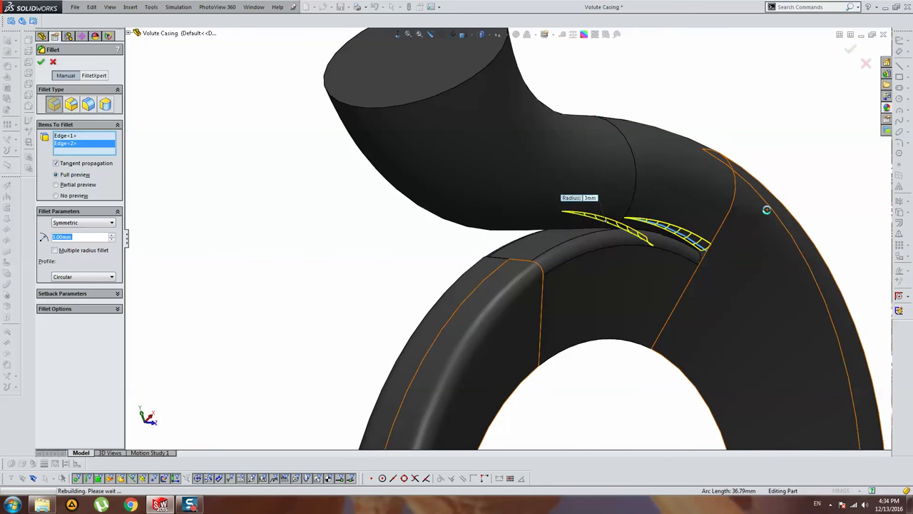
key("Return")
mouse_move(768, 209)
middle_mouse_down()
mouse_move(642, 257)
mouse_move(694, 257)
middle_mouse_up()
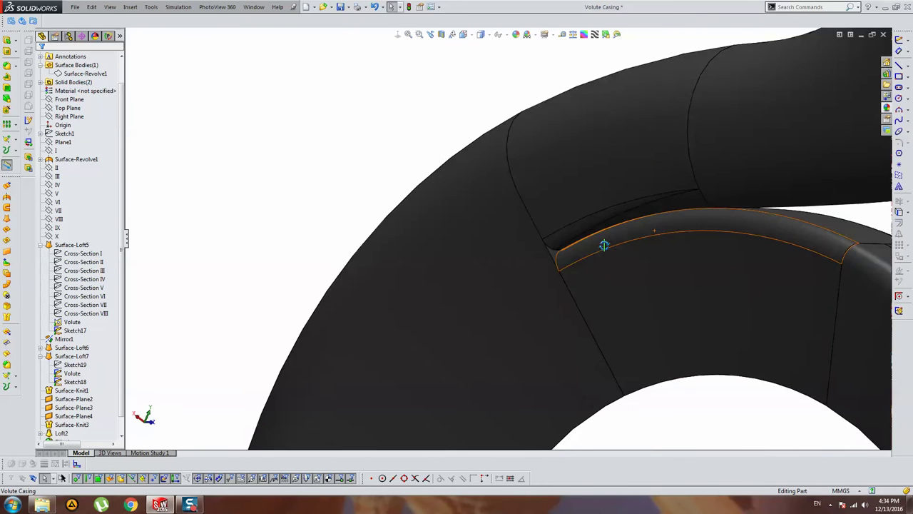
scroll(603, 245, "down", 5)
mouse_move(605, 250)
middle_mouse_down()
mouse_move(621, 255)
mouse_move(597, 246)
middle_mouse_up()
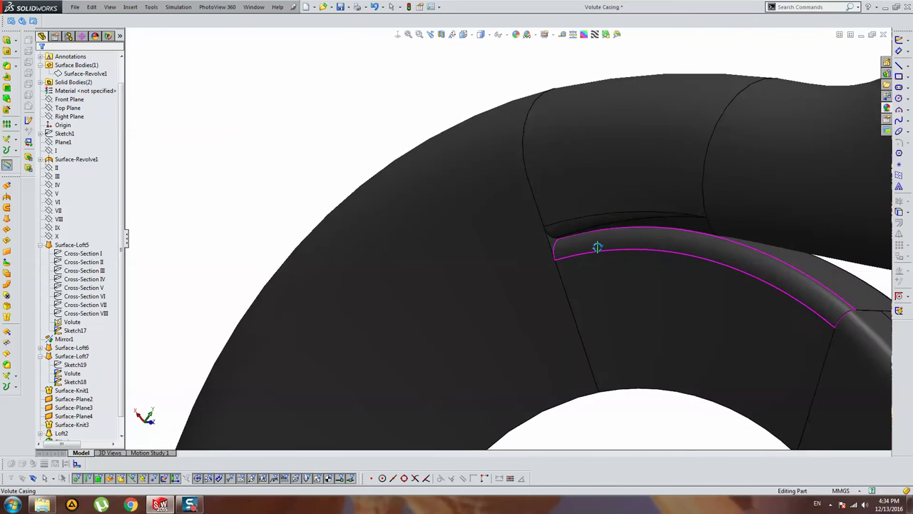
scroll(620, 233, "up", 3)
mouse_move(653, 222)
middle_mouse_down()
mouse_move(648, 204)
mouse_move(646, 220)
mouse_move(628, 193)
mouse_move(635, 198)
middle_mouse_up()
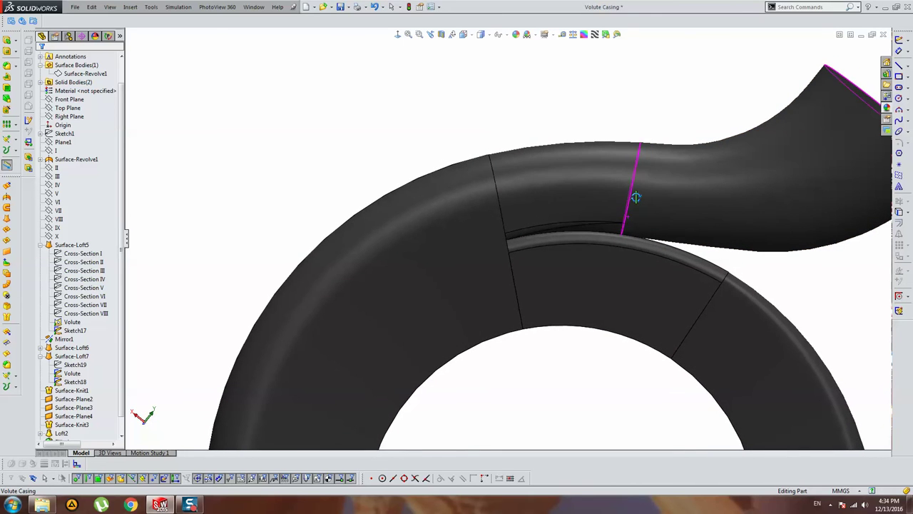
scroll(621, 204, "up", 2)
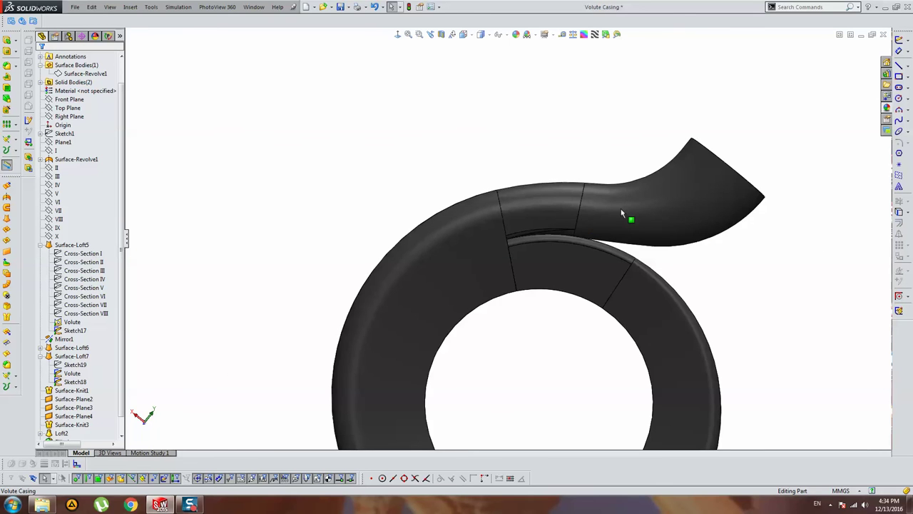
mouse_move(620, 209)
middle_mouse_down()
mouse_move(673, 190)
mouse_move(685, 236)
mouse_move(672, 249)
mouse_move(620, 243)
mouse_move(652, 250)
mouse_move(678, 235)
mouse_move(723, 257)
mouse_move(698, 259)
mouse_move(692, 250)
middle_mouse_up()
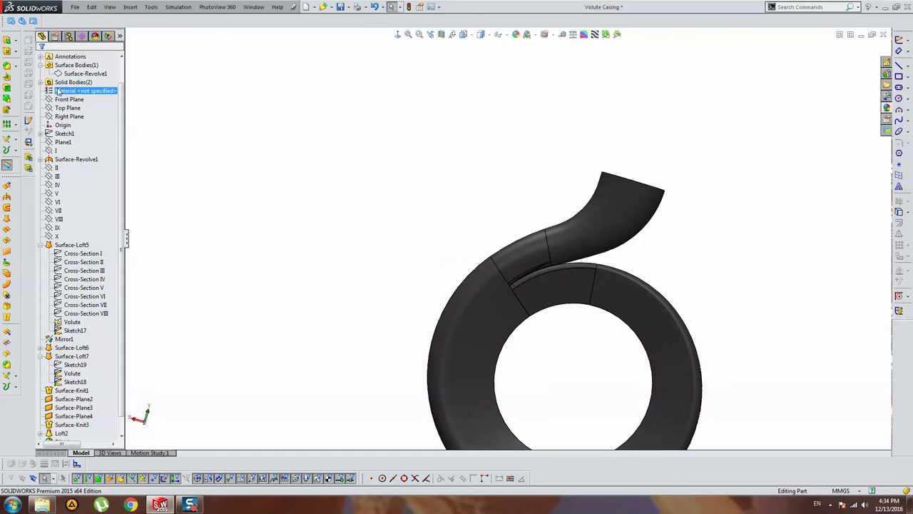
left_click(47, 83)
Combine the Fillet1 and Fillet2 bodies with Add, closing after the zero-thickness error
left_click(72, 100, "shift")
right_click(71, 99)
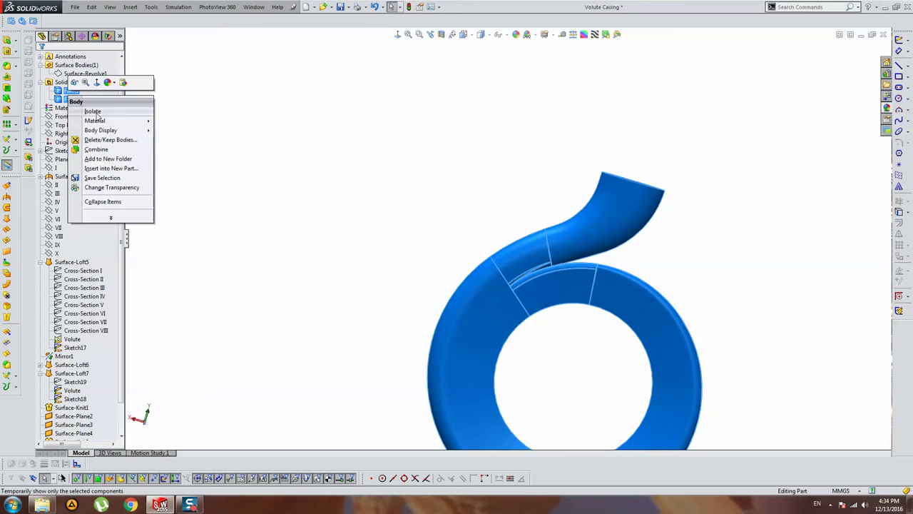
left_click(97, 149)
left_click(66, 87)
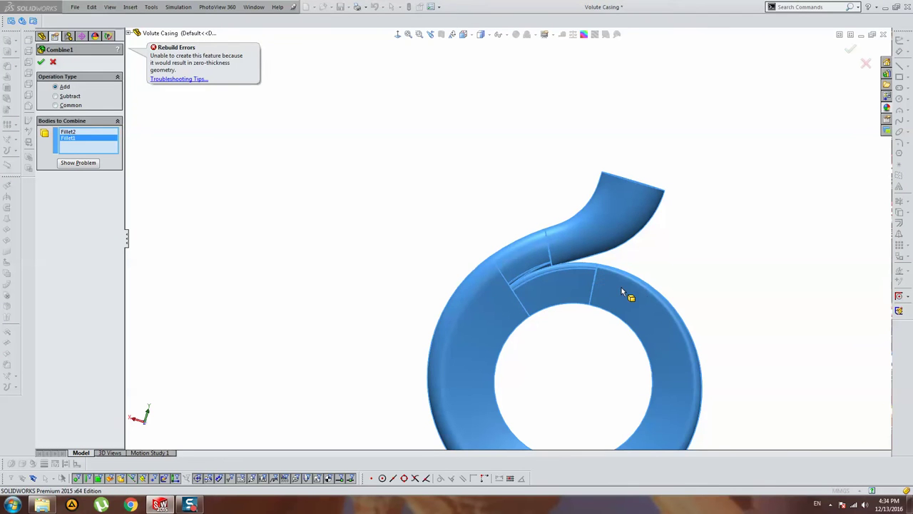
middle_click_drag(628, 295, 523, 290)
scroll(542, 271, "down", 3)
scroll(612, 238, "down", 3)
scroll(612, 238, "down", 2)
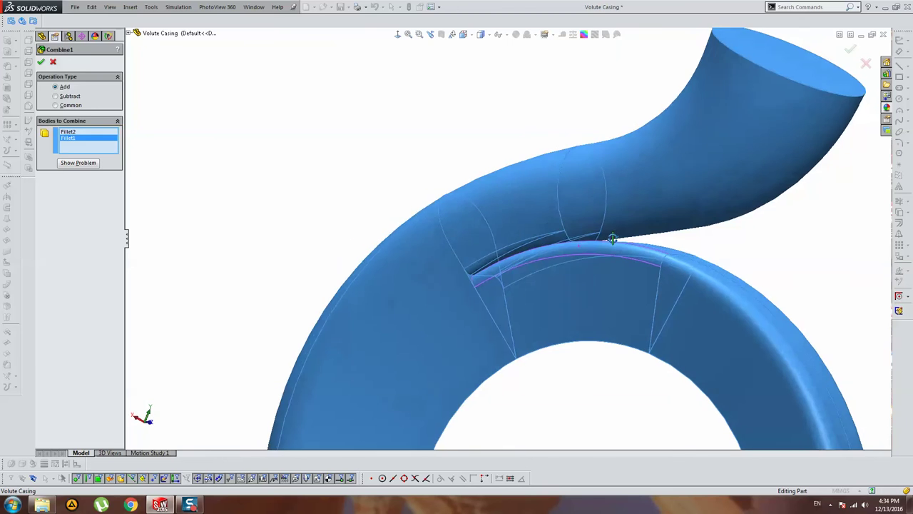
scroll(557, 261, "down", 1)
key("Return")
scroll(468, 210, "down", 3)
Round the short tongue-tip edge with a 3 mm fillet, creating Fillet3
scroll(443, 252, "down", 2)
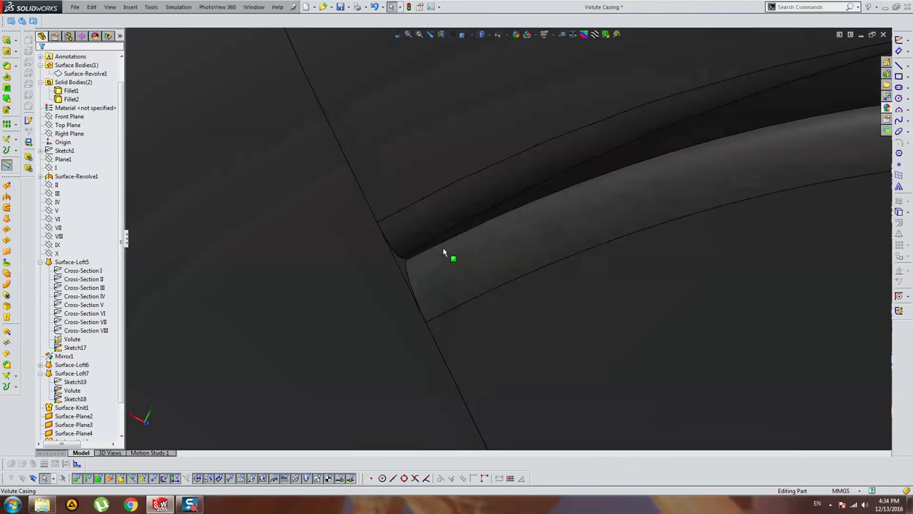
middle_click_drag(443, 252, 416, 267)
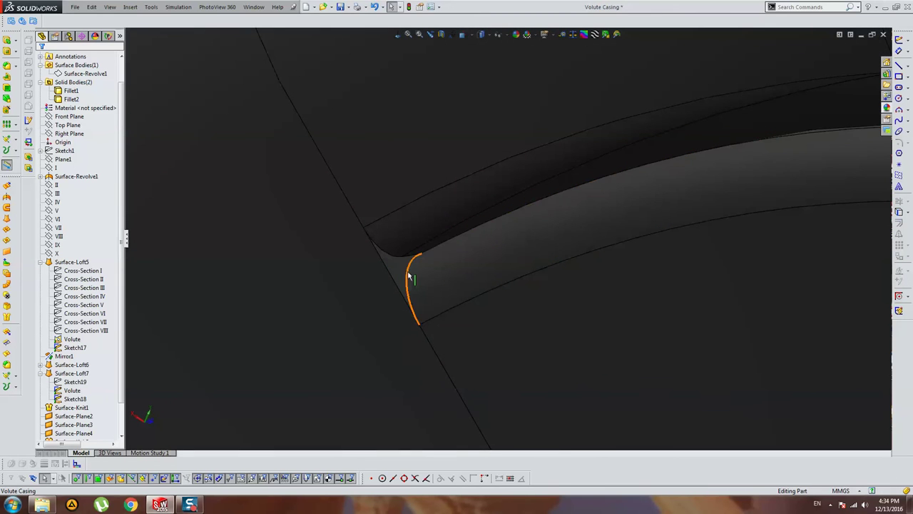
left_click(409, 274)
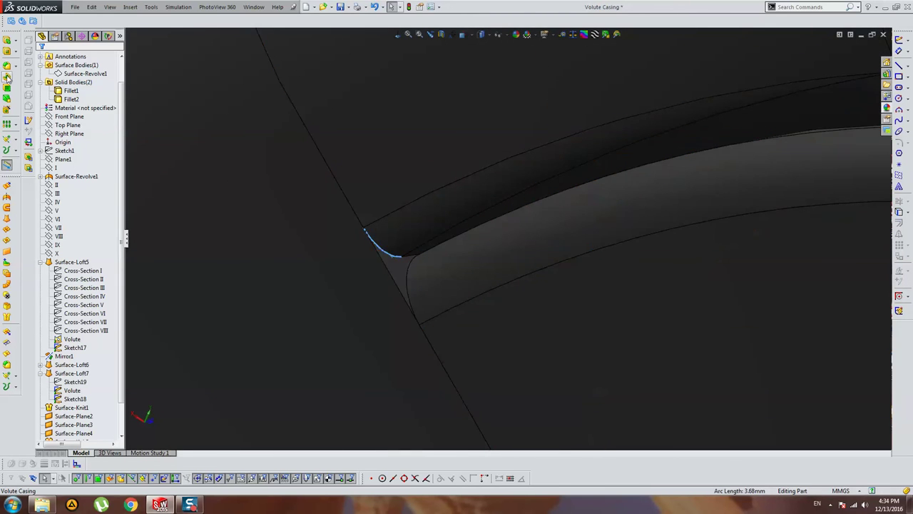
scroll(550, 255, "up", 3)
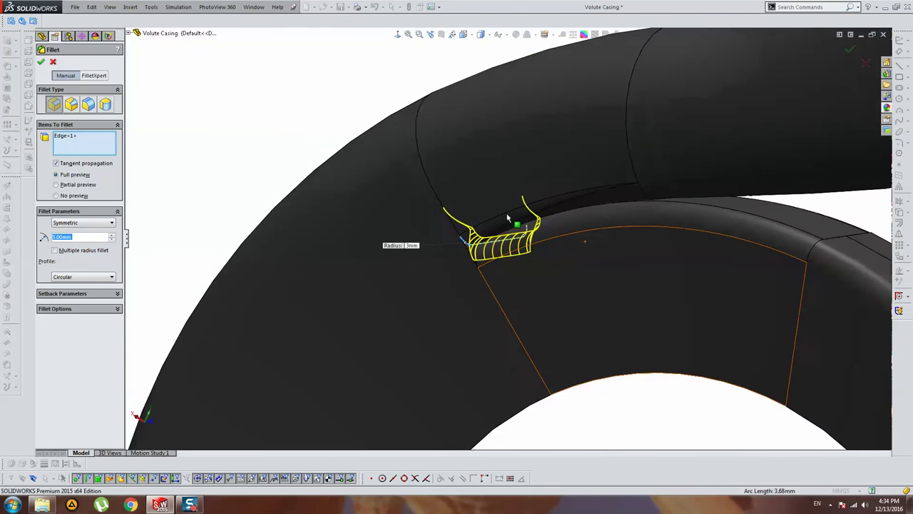
mouse_move(520, 220)
middle_mouse_down()
mouse_move(544, 207)
mouse_move(531, 211)
middle_mouse_up()
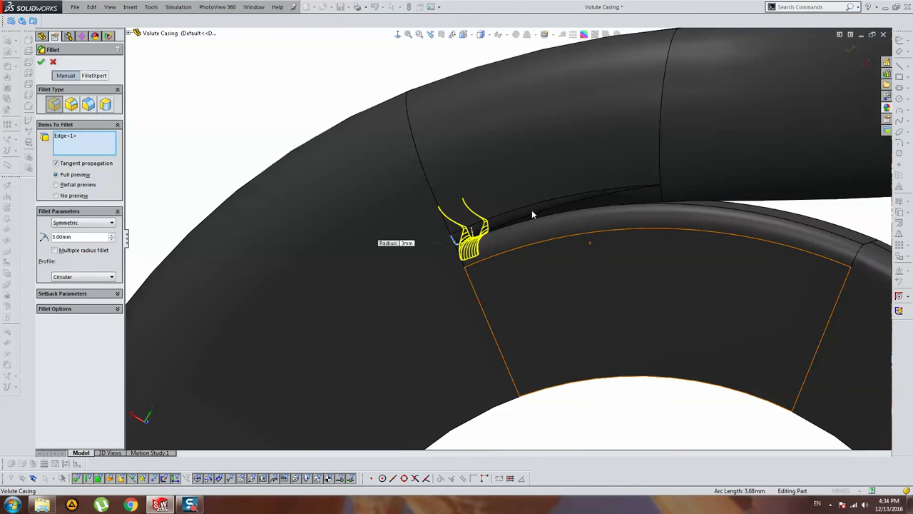
key("Return")
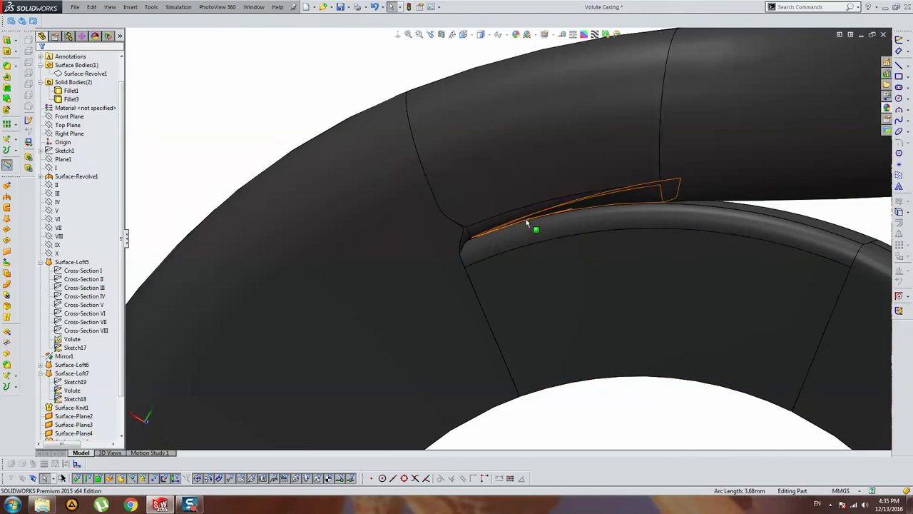
mouse_move(530, 224)
middle_mouse_down()
mouse_move(498, 236)
mouse_move(540, 212)
middle_mouse_up()
scroll(558, 179, "up", 3)
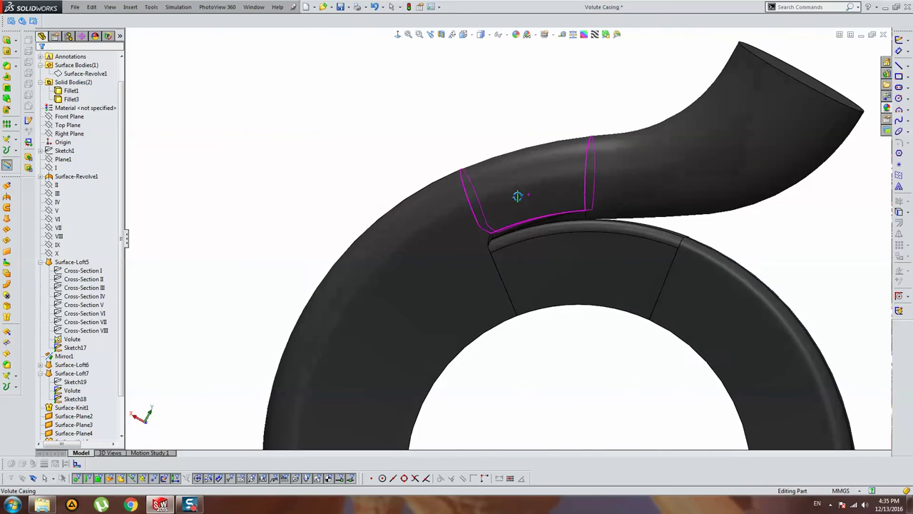
right_click(71, 100)
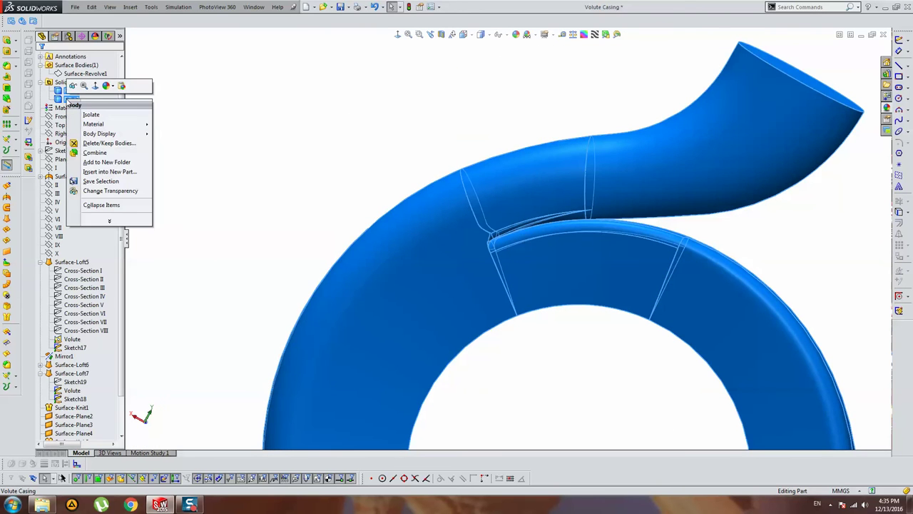
left_click(95, 152)
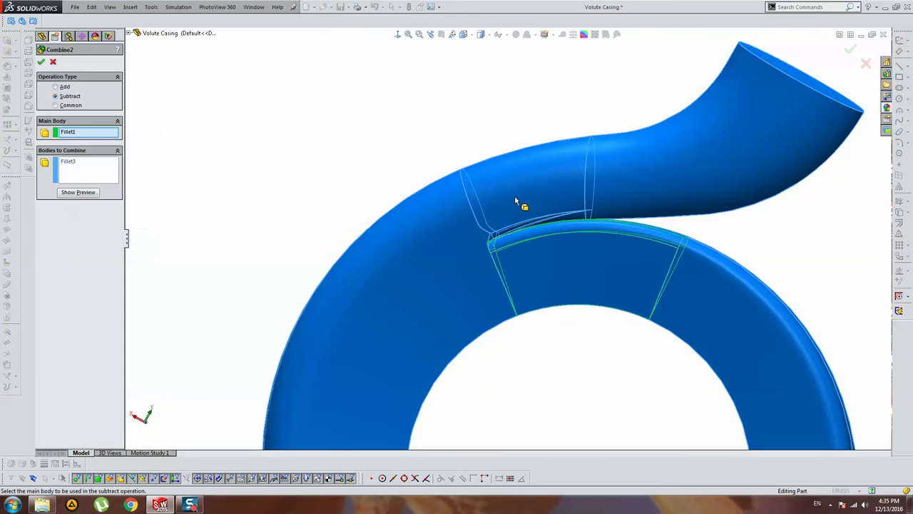
left_click(57, 86)
left_click(584, 250)
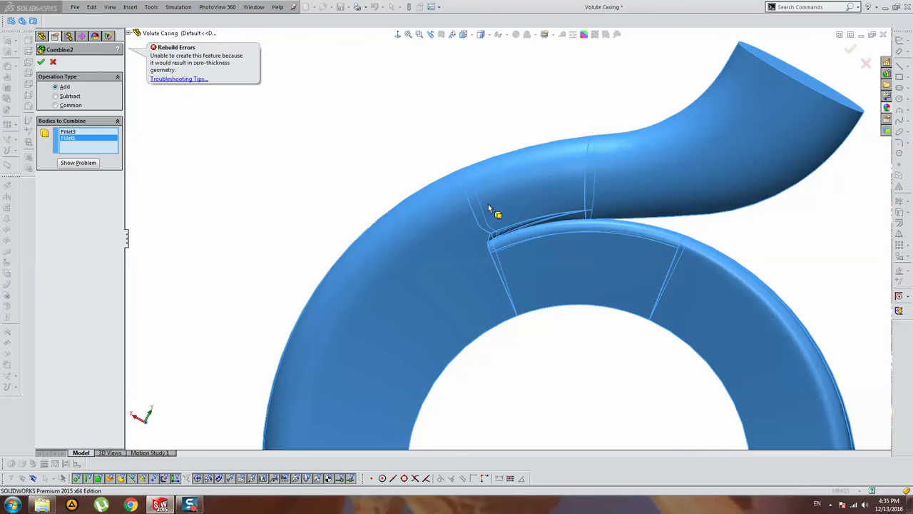
key("Escape")
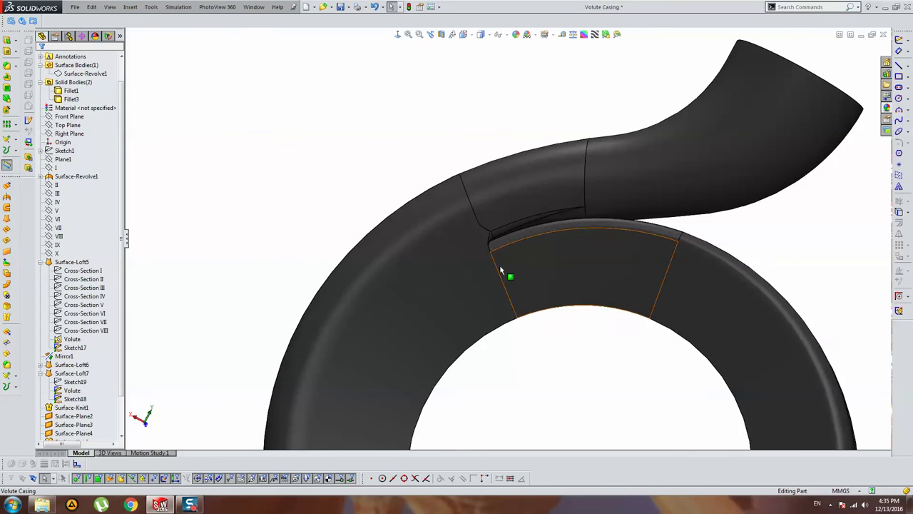
Delete Loft2 along with the Fillet2 and Fillet3 features
left_click(526, 254)
scroll(62, 405, "down", 1)
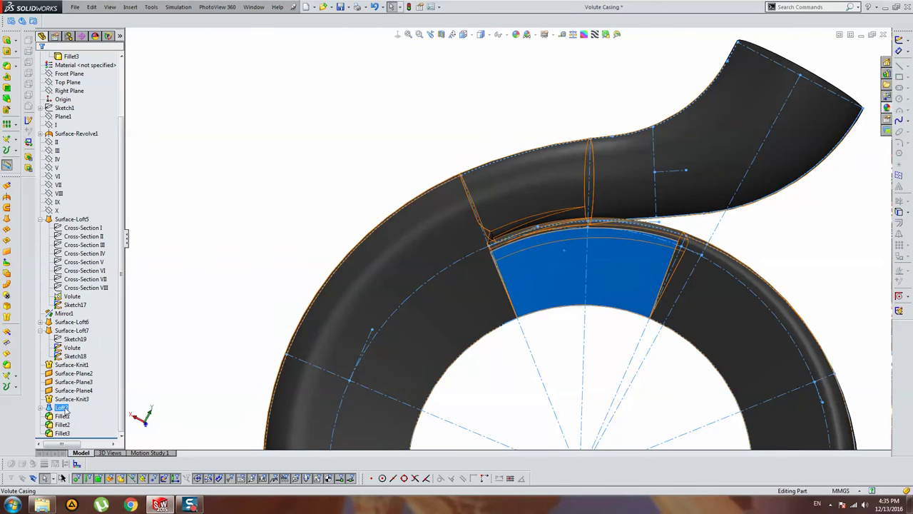
left_click(62, 407)
key("Return")
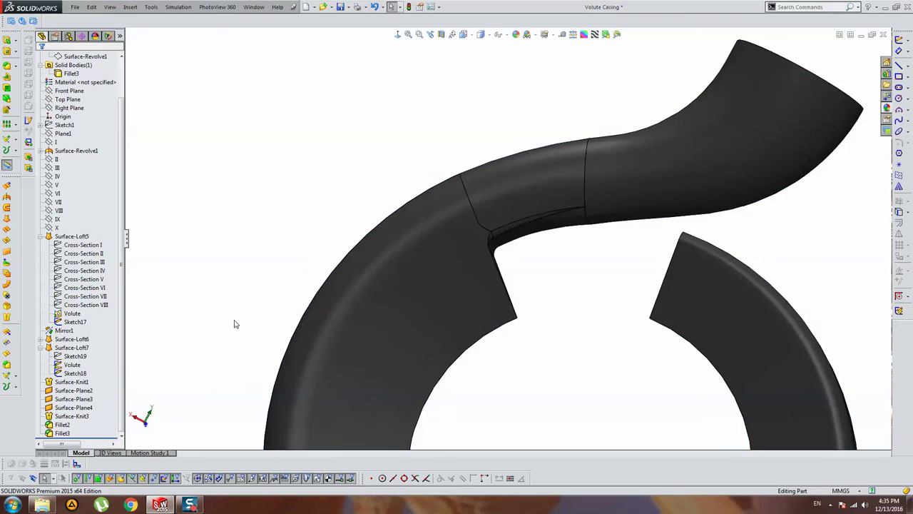
key("Delete")
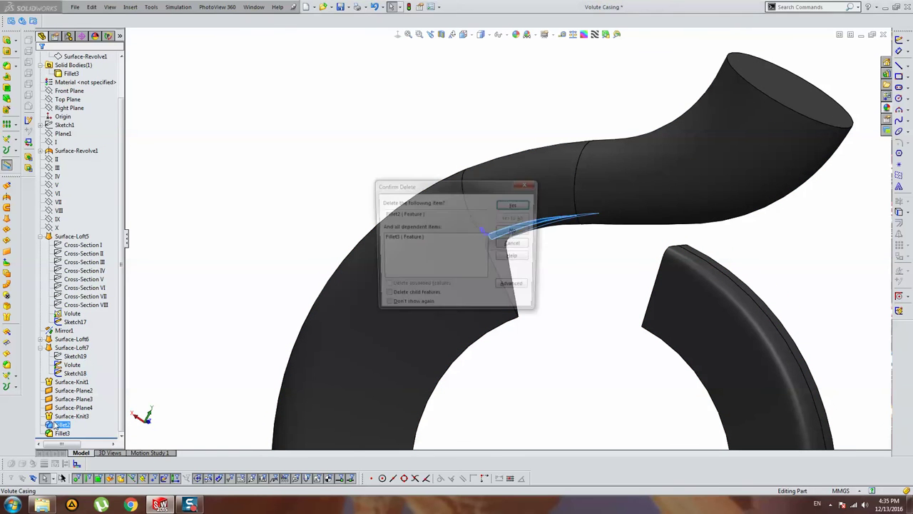
key("Return")
Delete Surface-Knit3 and undo it, then inspect the reopened tongue gap
left_click(68, 433)
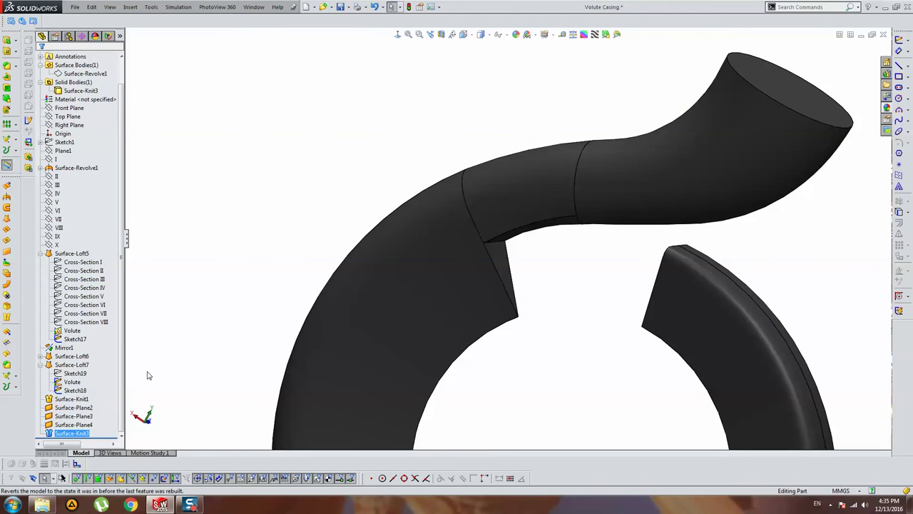
key("Delete")
key("Return")
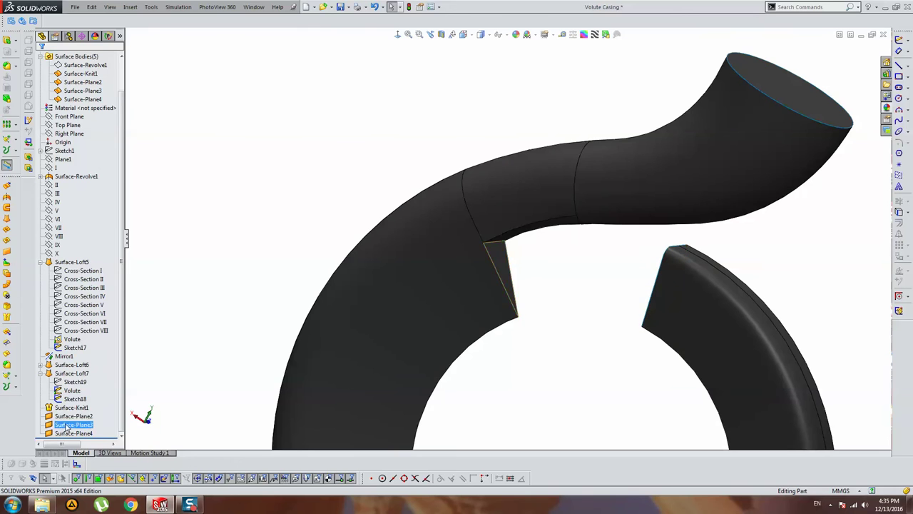
key("ctrl+z")
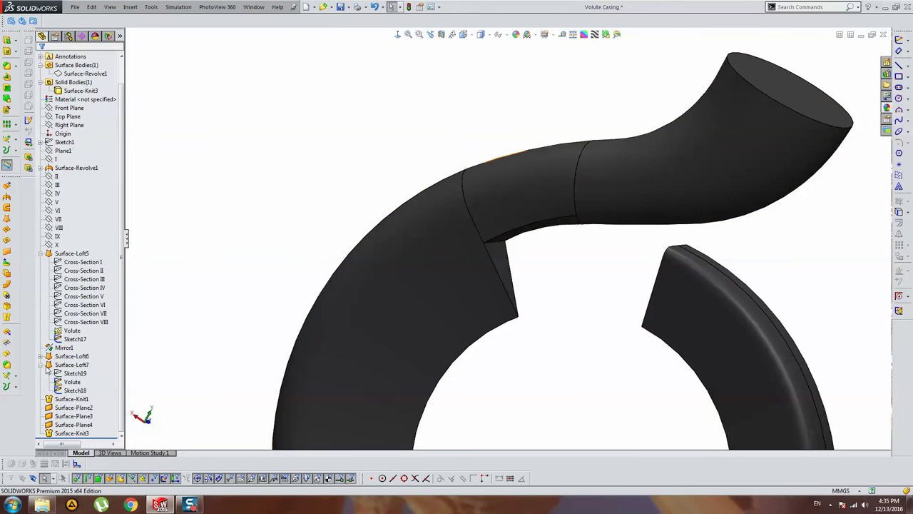
left_click(40, 365)
scroll(540, 239, "down", 3)
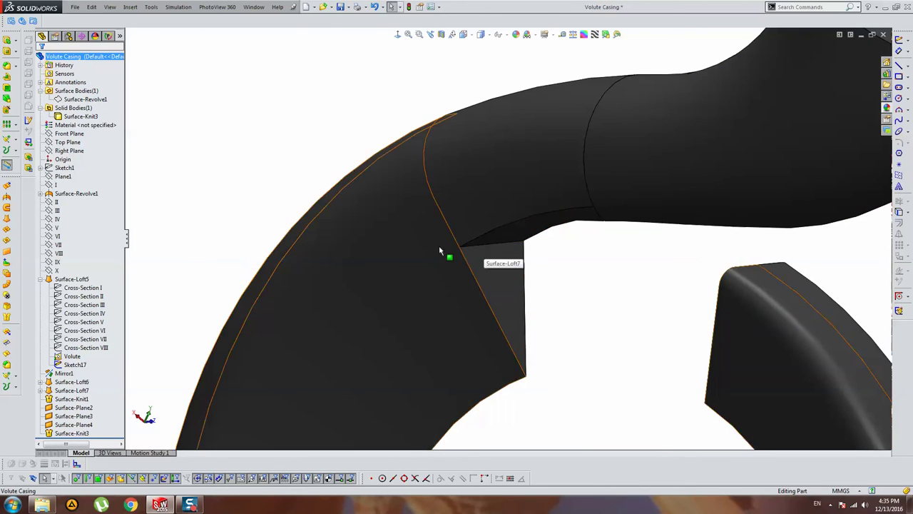
mouse_move(263, 222)
middle_mouse_down()
mouse_move(516, 241)
mouse_move(547, 230)
middle_mouse_up()
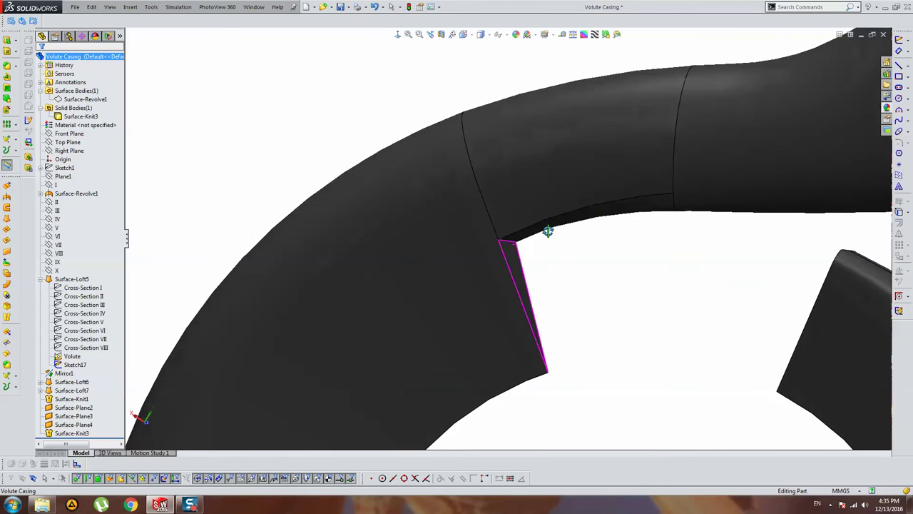
Browse Surface-Loft5, Mirror1 and Cross-Section VIII in the tree, then hide the Volute sketch
left_click(40, 279)
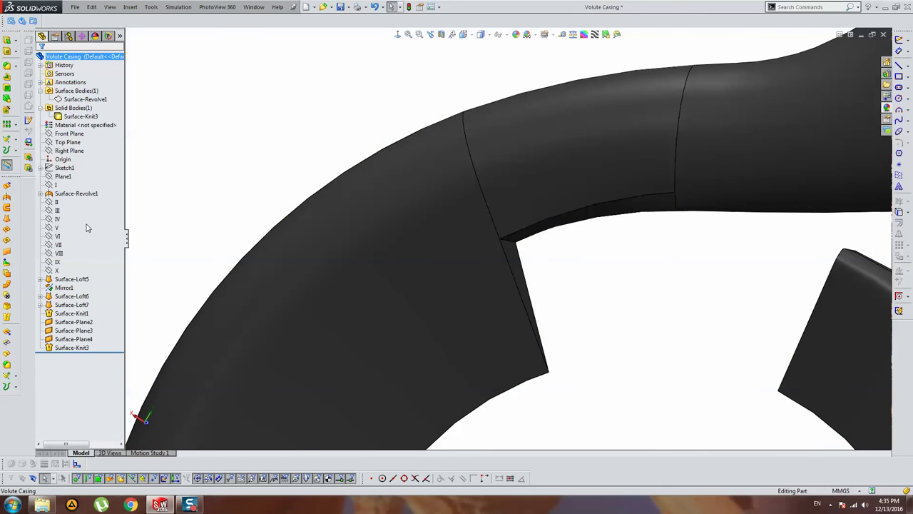
scroll(458, 224, "up", 3)
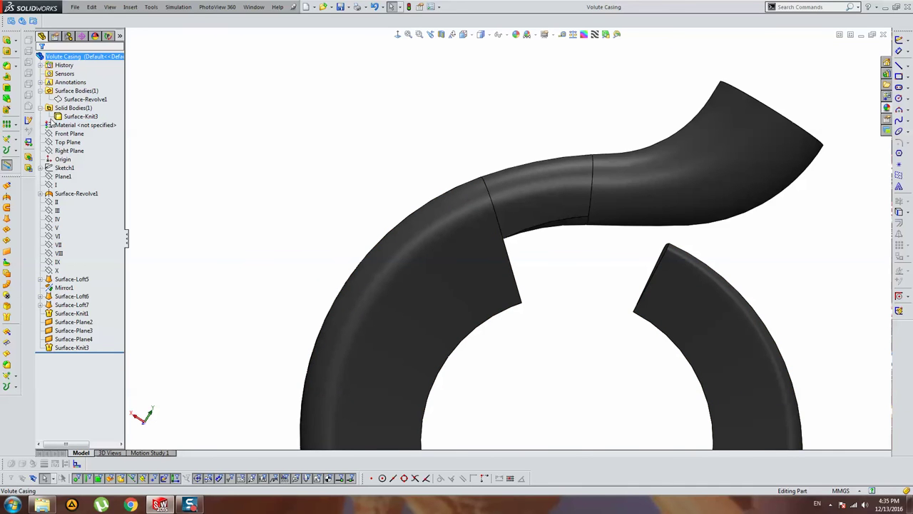
left_click(48, 280)
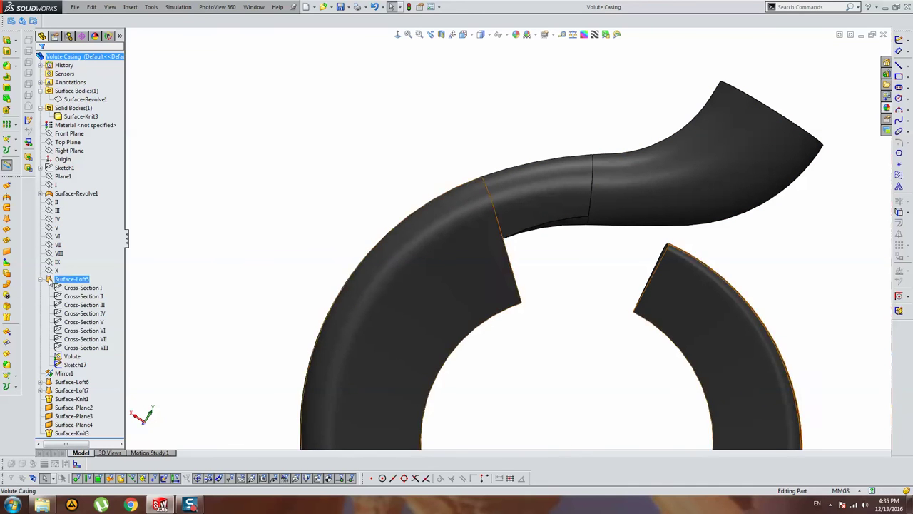
left_click(75, 374)
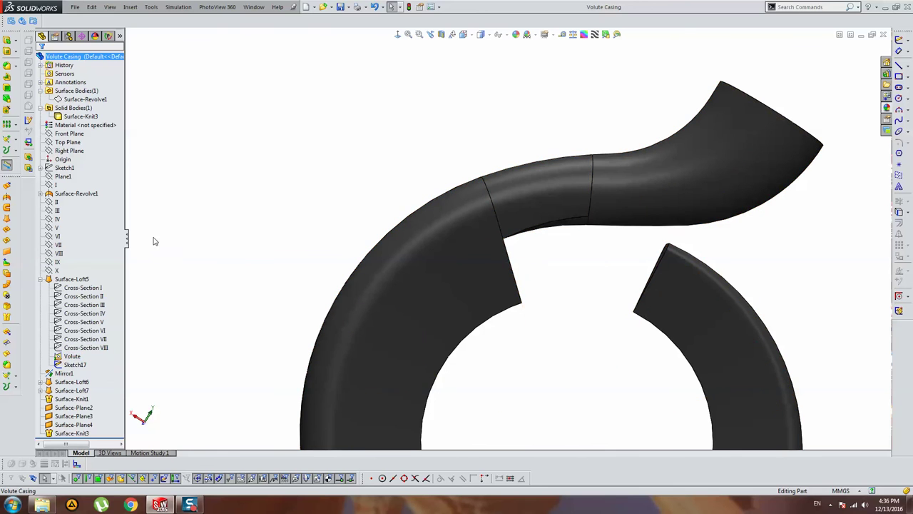
left_click(83, 348)
left_click(73, 356)
left_click(88, 331)
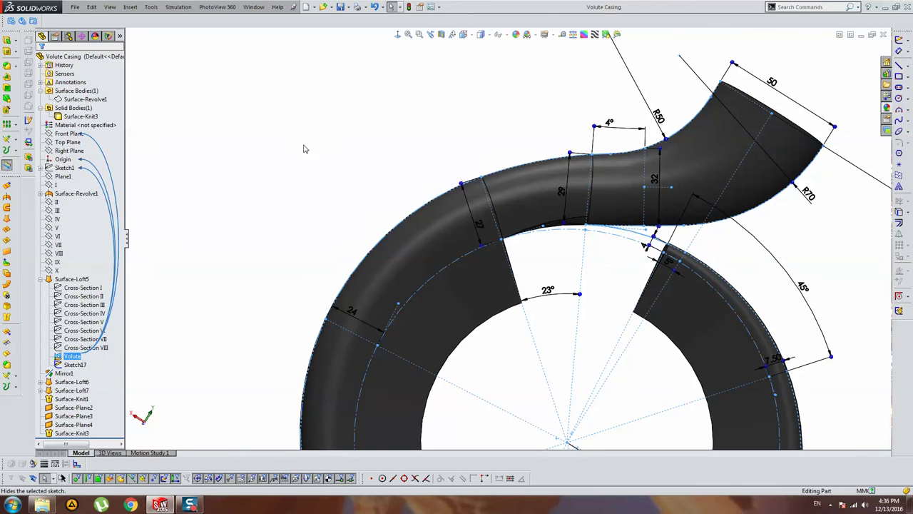
left_click(75, 365)
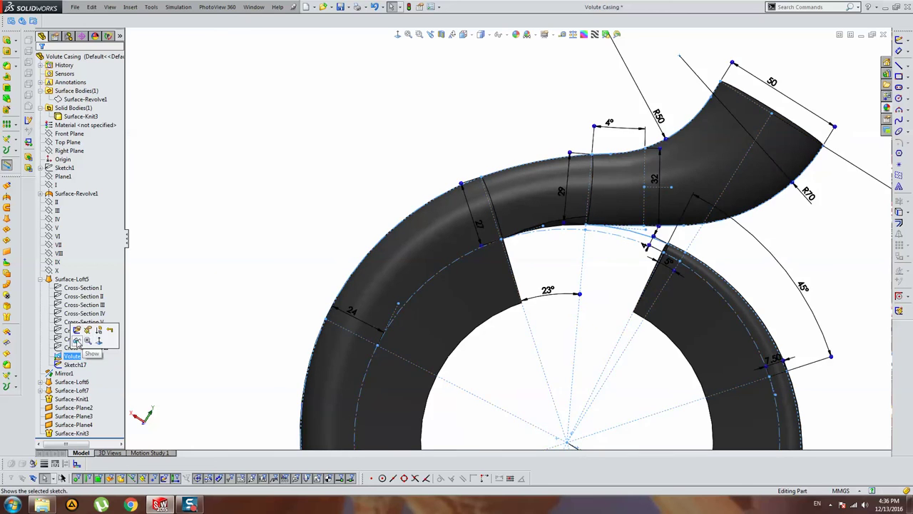
Turn on display of all sketches so Volute's 23°, 45° and R70 dimensions show
left_click(109, 7)
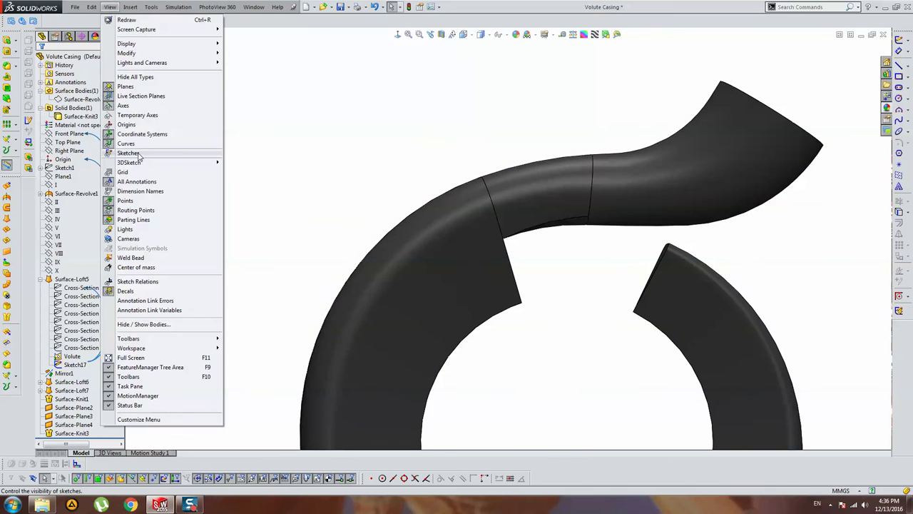
left_click(185, 157)
scroll(620, 259, "down", 2)
mouse_move(620, 258)
middle_mouse_down()
mouse_move(811, 240)
mouse_move(611, 204)
middle_mouse_up()
Edit the Volute sketch face-on and draw a small circle near the tongue tip
left_click(72, 355)
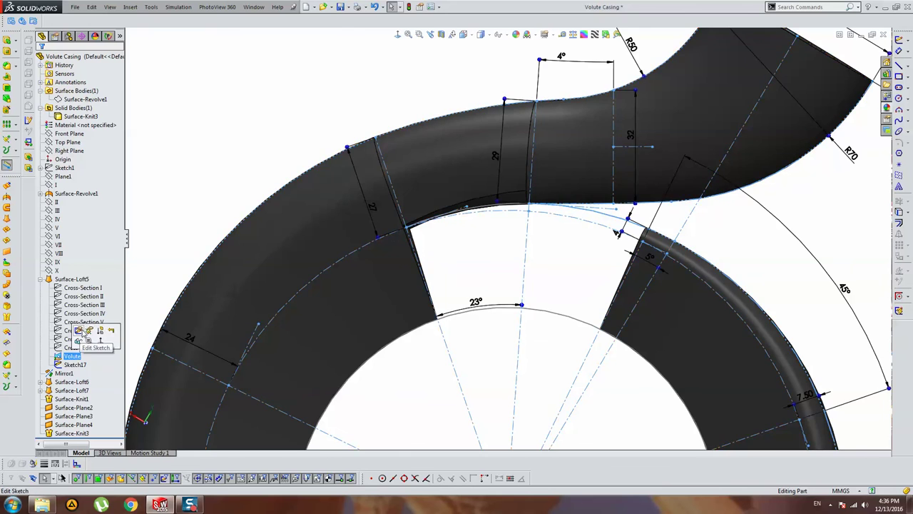
left_click(78, 332)
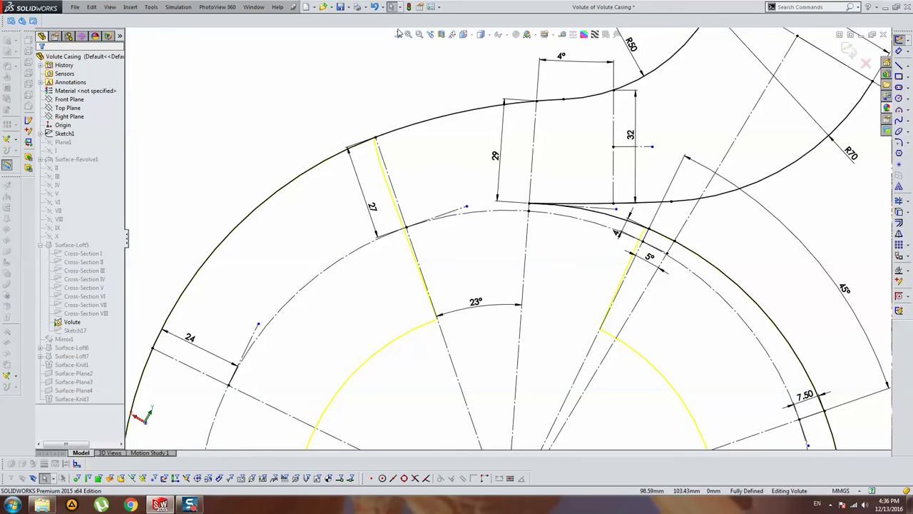
left_click(399, 35)
scroll(658, 155, "down", 3)
scroll(658, 156, "down", 2)
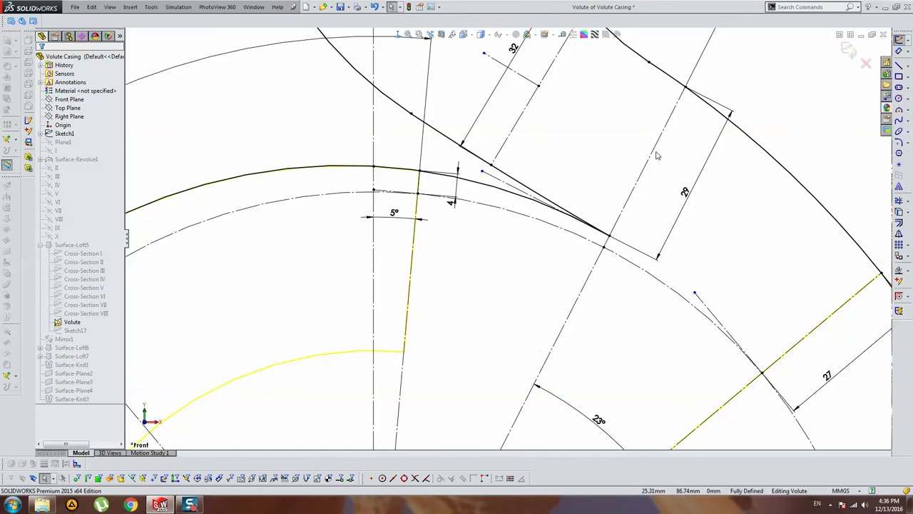
left_click(899, 98)
scroll(513, 198, "down", 3)
scroll(514, 198, "down", 1)
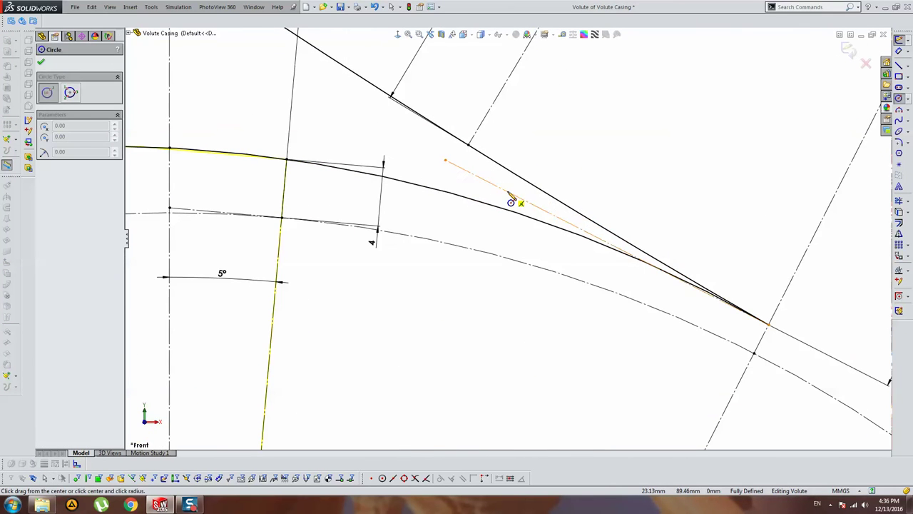
left_click_drag(391, 132, 418, 135)
key("Escape")
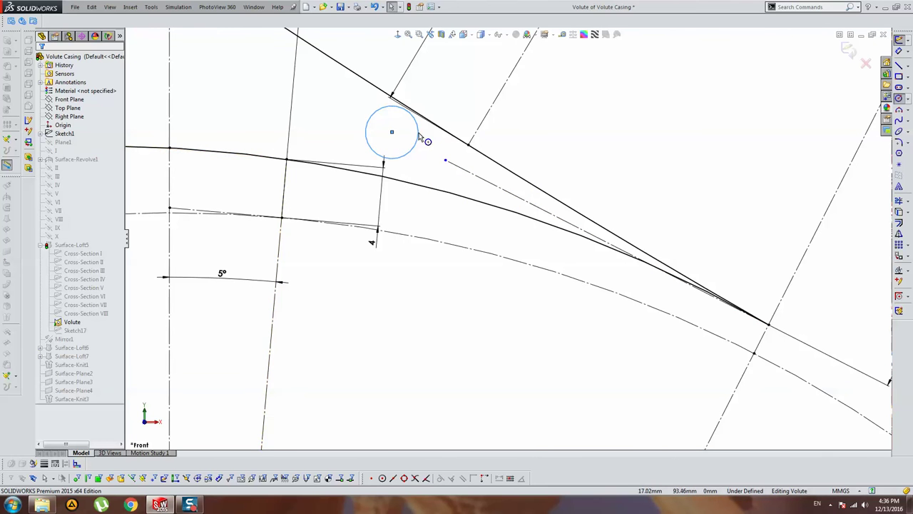
Make the circle tangent to the upper tongue line
left_click(388, 93, "ctrl")
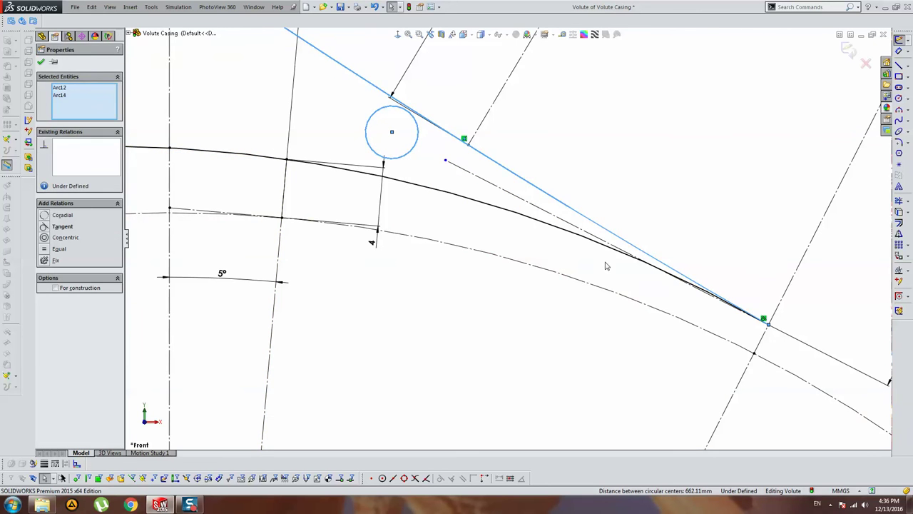
key("Escape")
scroll(685, 278, "down", 2)
scroll(692, 280, "down", 2)
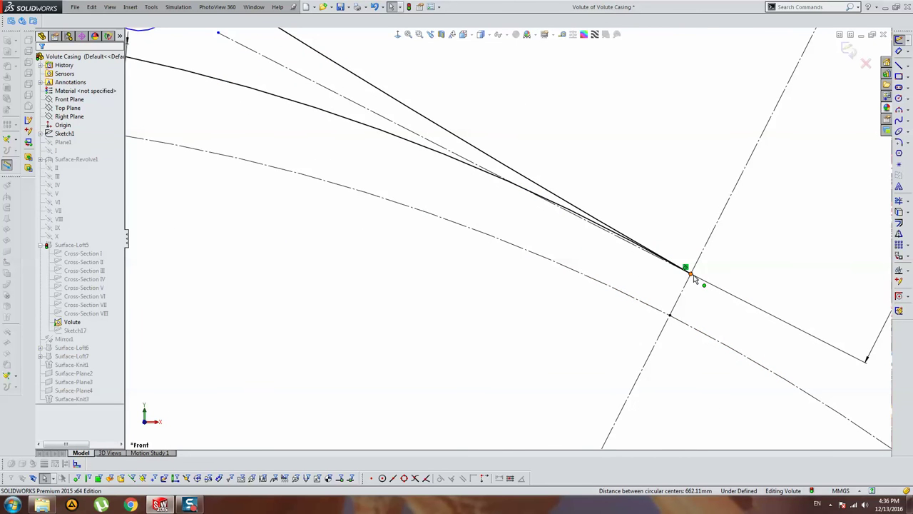
scroll(695, 278, "up", 2)
scroll(632, 259, "down", 1)
scroll(736, 171, "up", 1)
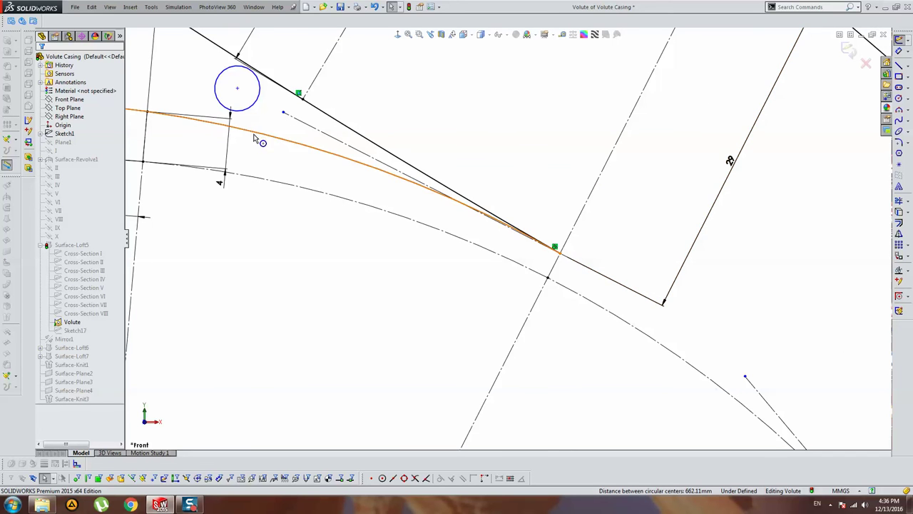
left_click(262, 90)
left_click(274, 84, "ctrl")
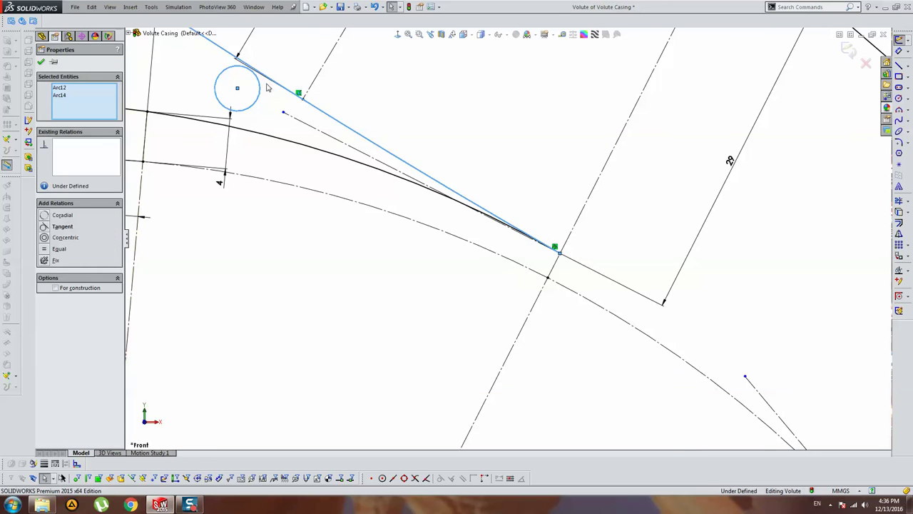
Make the circle tangent to the lower tongue curve as well
left_click(240, 154)
left_click(241, 108)
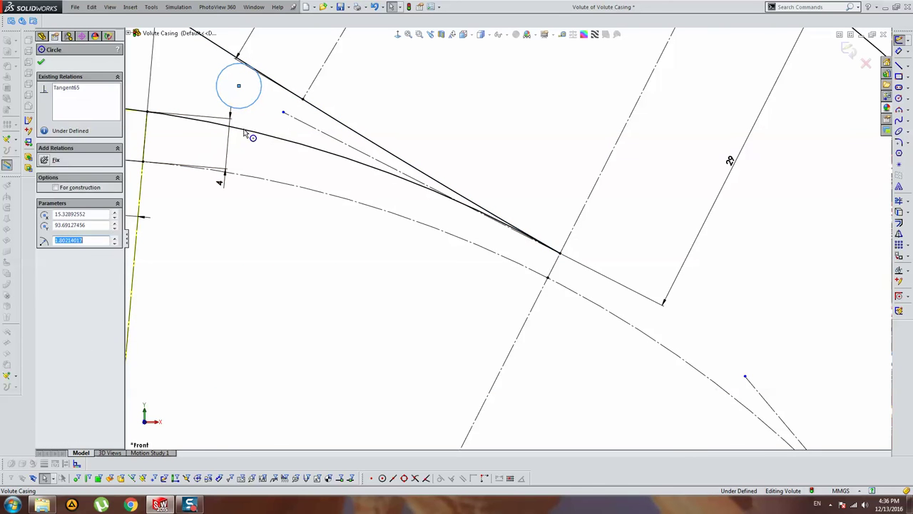
left_click(247, 135, "ctrl")
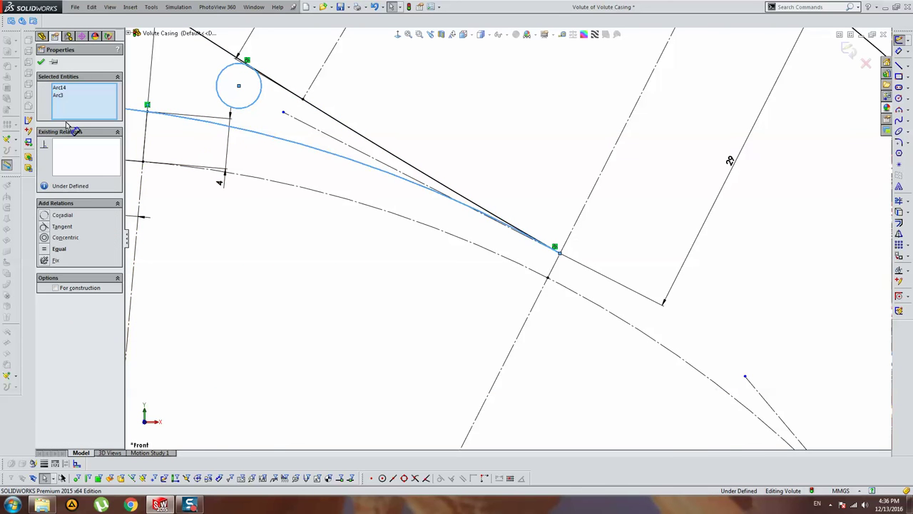
left_click(62, 226)
left_click_drag(288, 119, 360, 155)
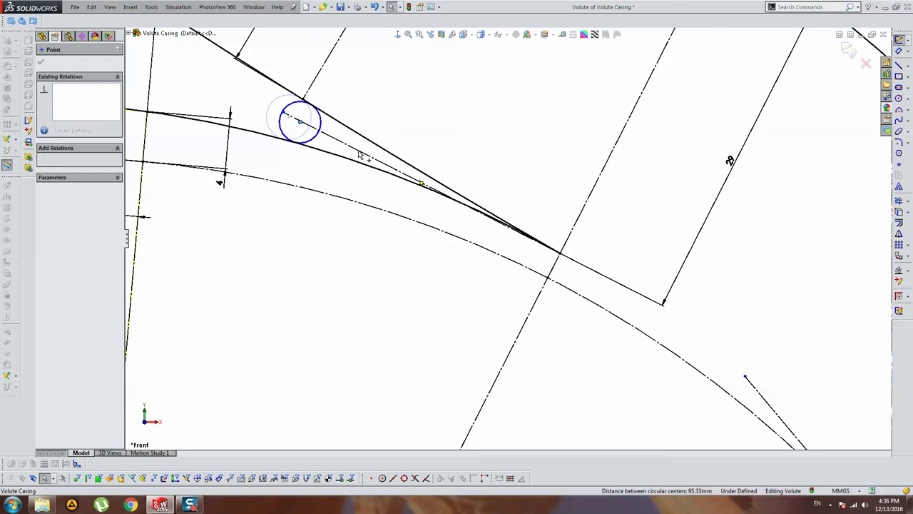
left_click_drag(298, 123, 321, 133)
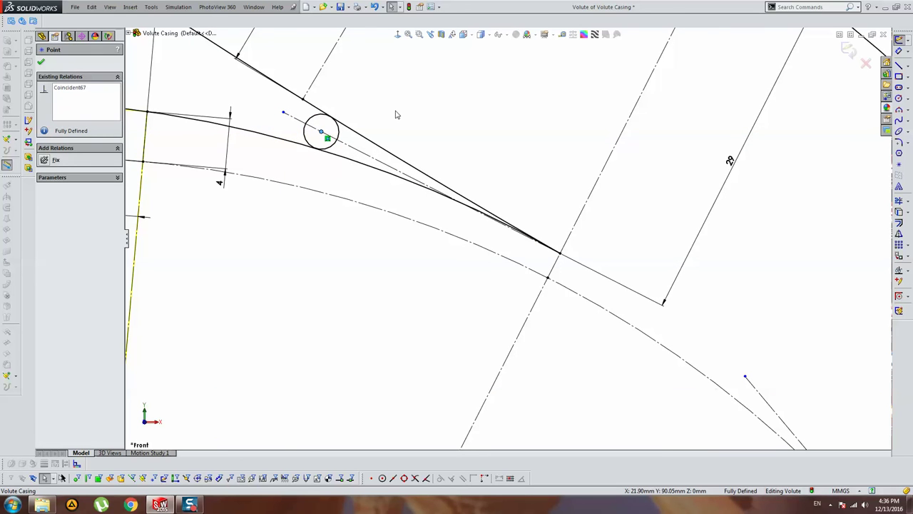
key("ctrl+z")
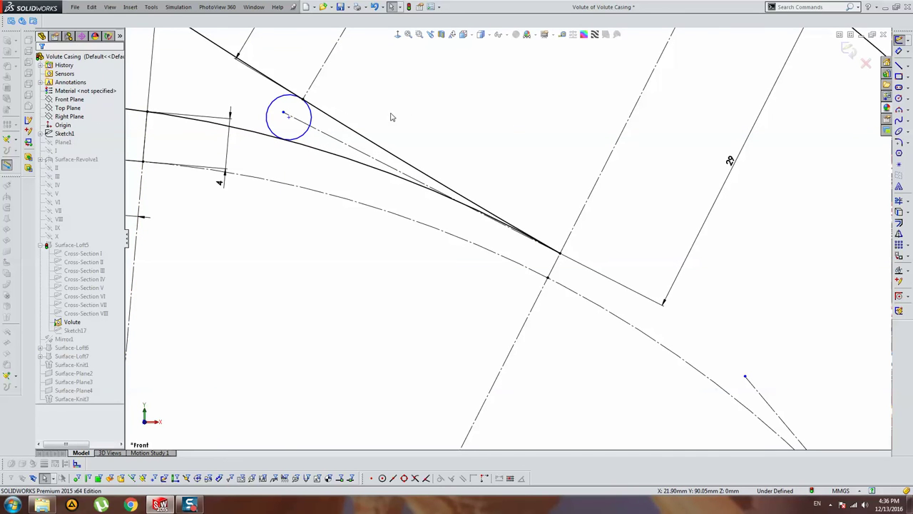
Dimension the circle to a 3 mm diameter, fully defining the sketch
left_click(900, 51)
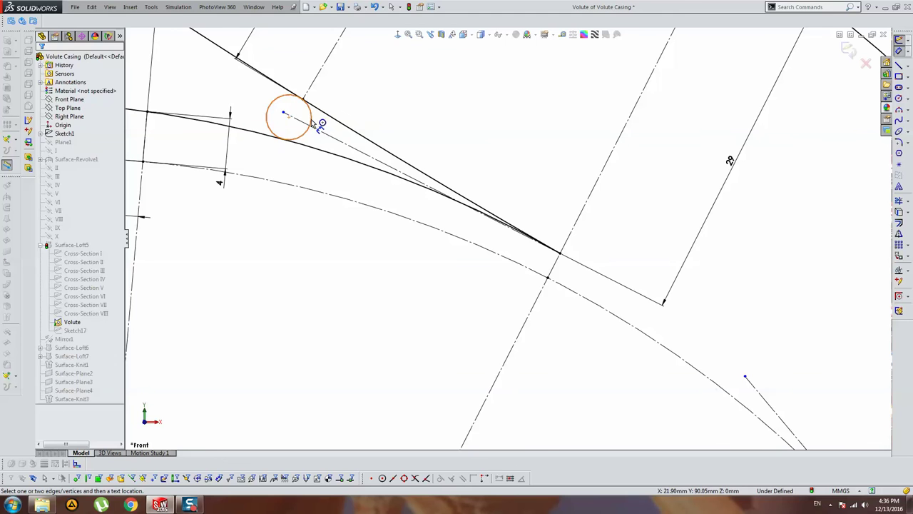
left_click(312, 124)
left_click(426, 86)
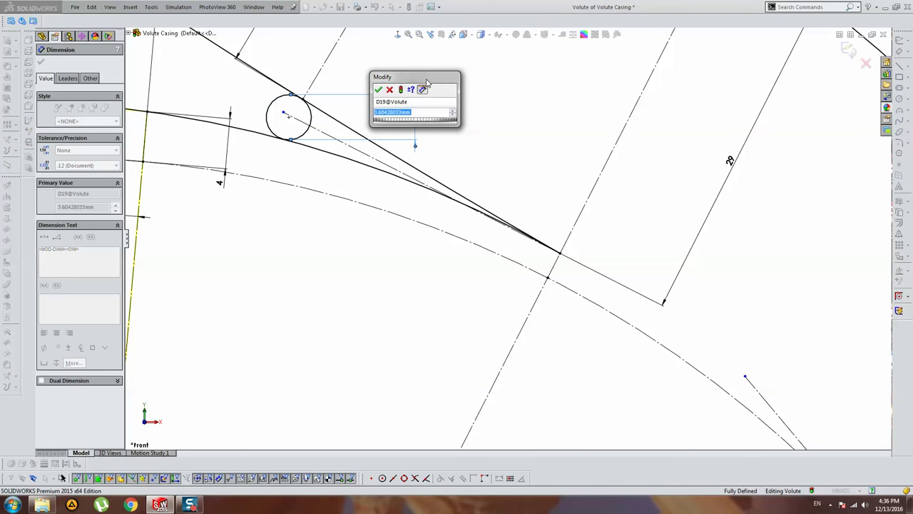
key("Return")
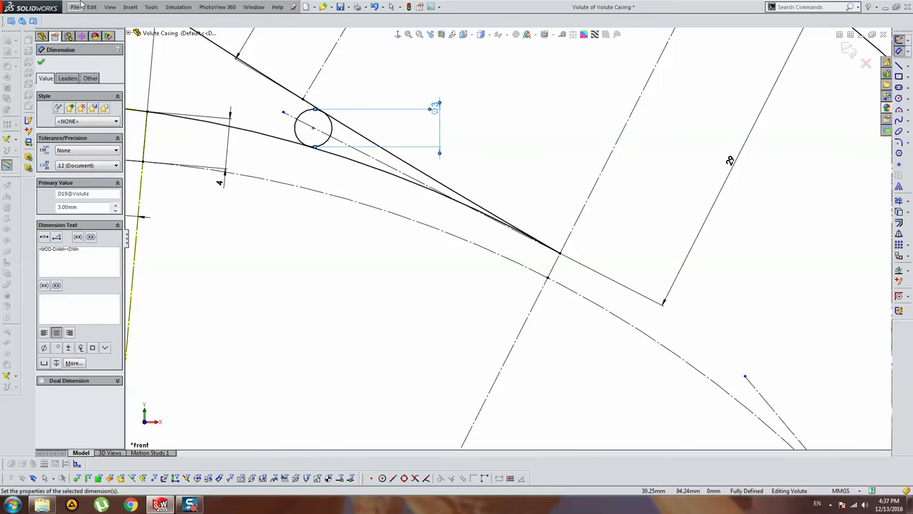
key("Escape")
scroll(493, 187, "up", 3)
scroll(528, 194, "down", 1)
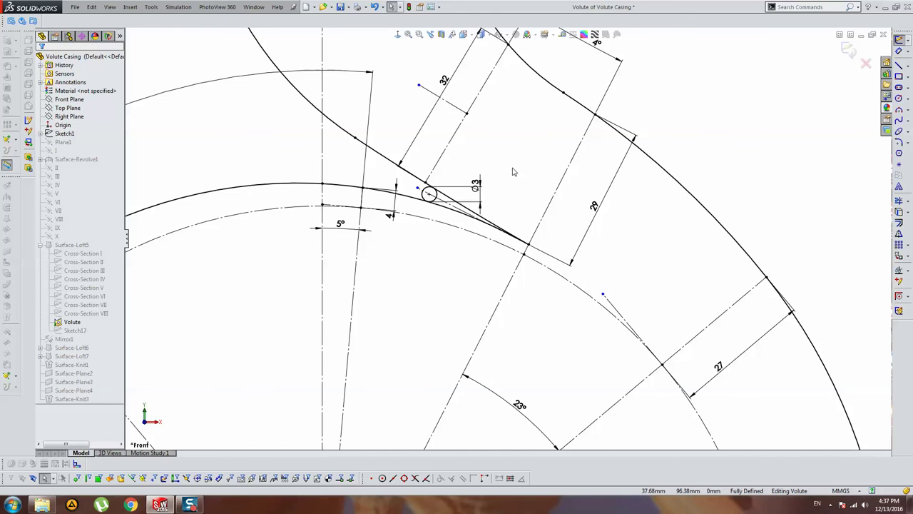
scroll(499, 178, "down", 2)
scroll(457, 199, "down", 2)
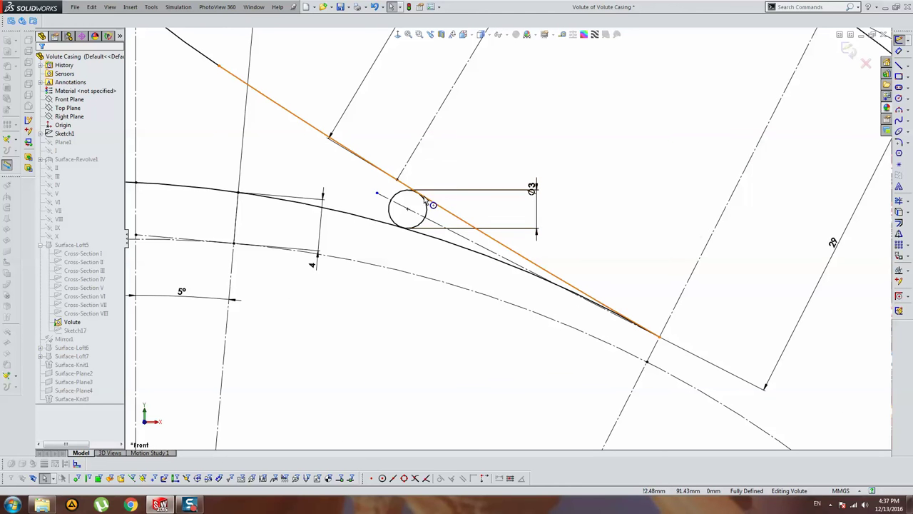
Trim the circle back to the inner tongue curve and the long tangent line, leaving a tip arc
left_click(899, 200)
scroll(406, 189, "down", 2)
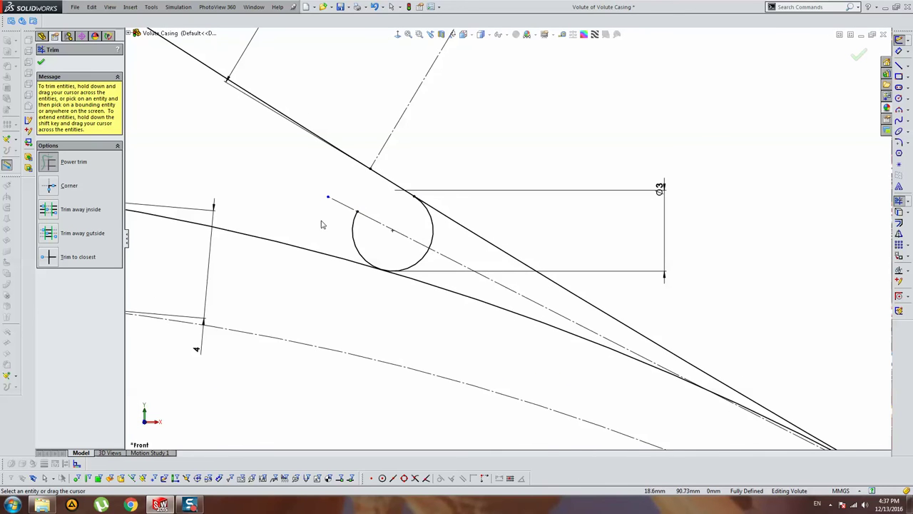
scroll(370, 249, "up", 2)
scroll(685, 259, "up", 1)
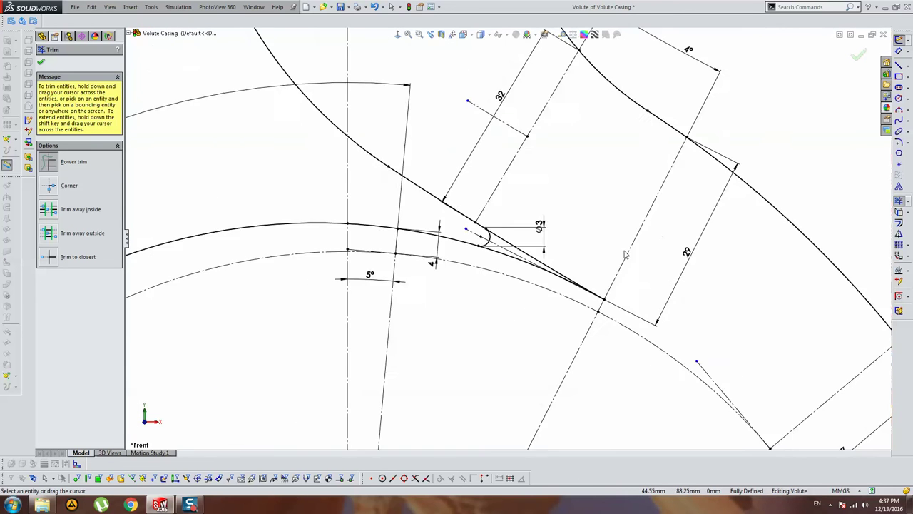
scroll(551, 266, "down", 2)
scroll(551, 262, "up", 3)
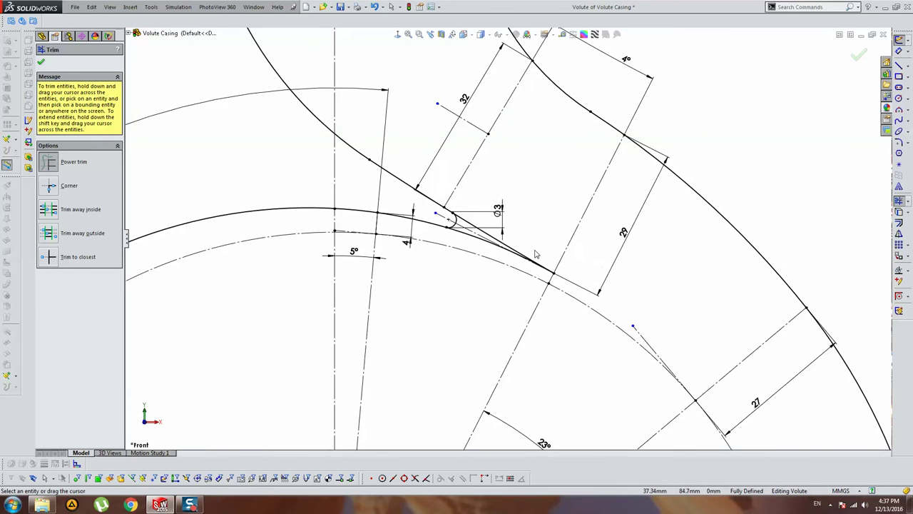
scroll(535, 254, "up", 3)
scroll(539, 261, "down", 2)
scroll(541, 268, "down", 1)
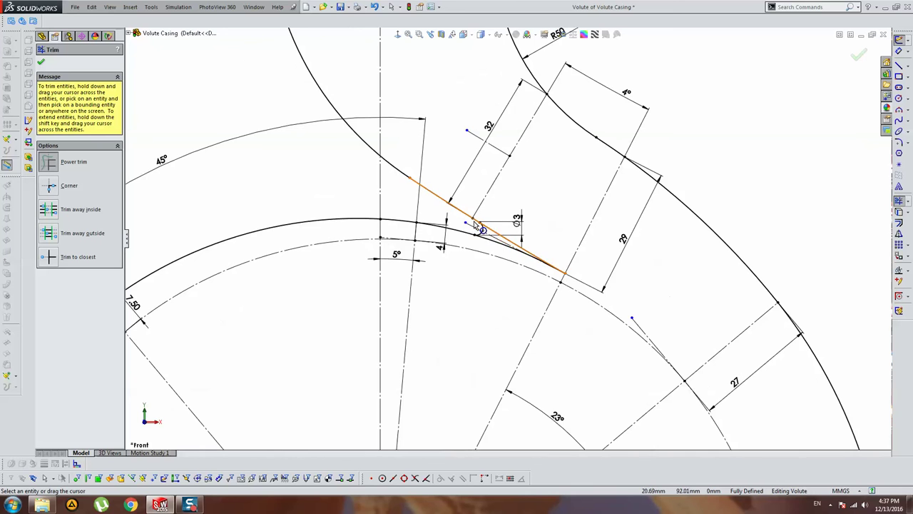
left_click(541, 270)
scroll(549, 261, "down", 3)
scroll(568, 245, "down", 1)
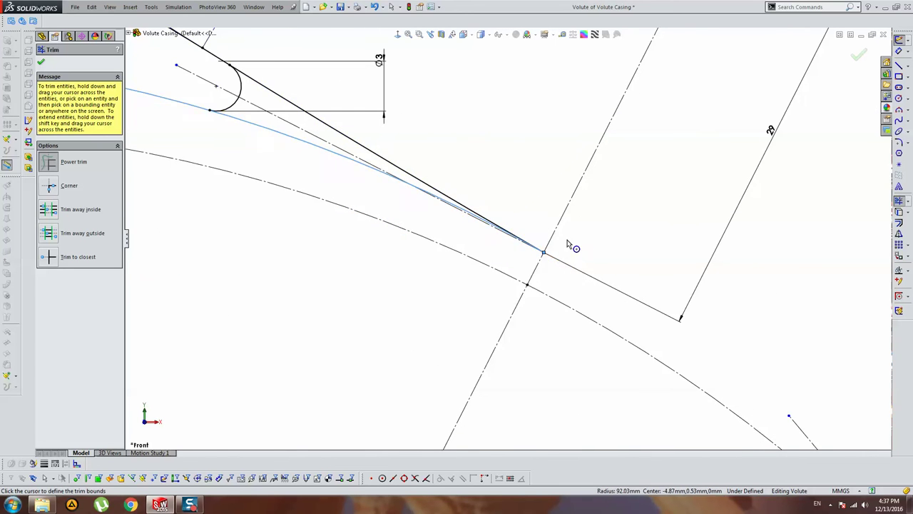
left_click(550, 257)
left_click(596, 167)
key("Escape")
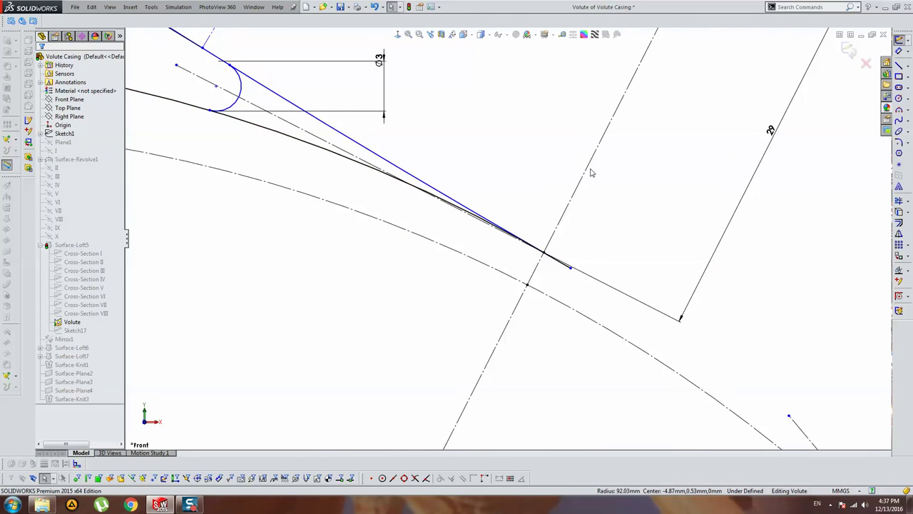
Delete the old Ø3 diameter dimension from the trimmed circle
scroll(472, 146, "up", 2)
scroll(477, 157, "up", 1)
scroll(474, 161, "up", 3)
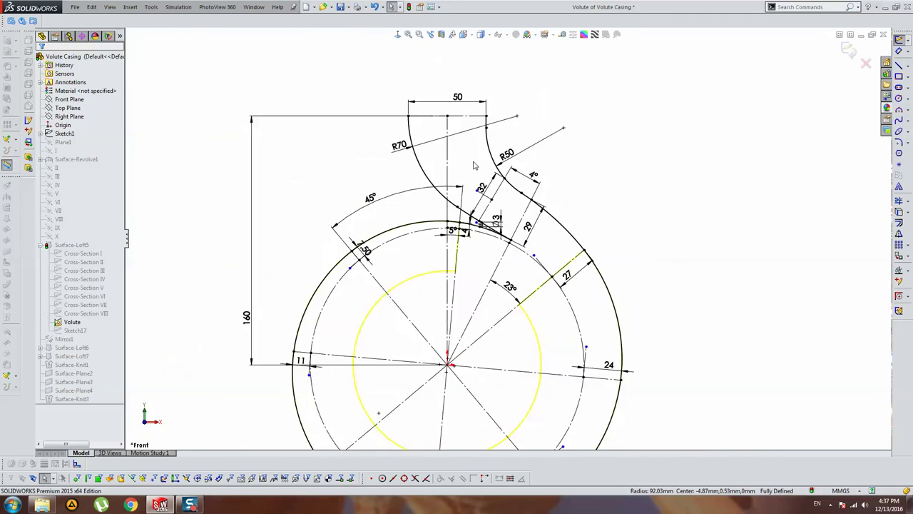
scroll(628, 176, "down", 1)
scroll(520, 255, "down", 2)
scroll(451, 181, "down", 2)
scroll(451, 181, "down", 3)
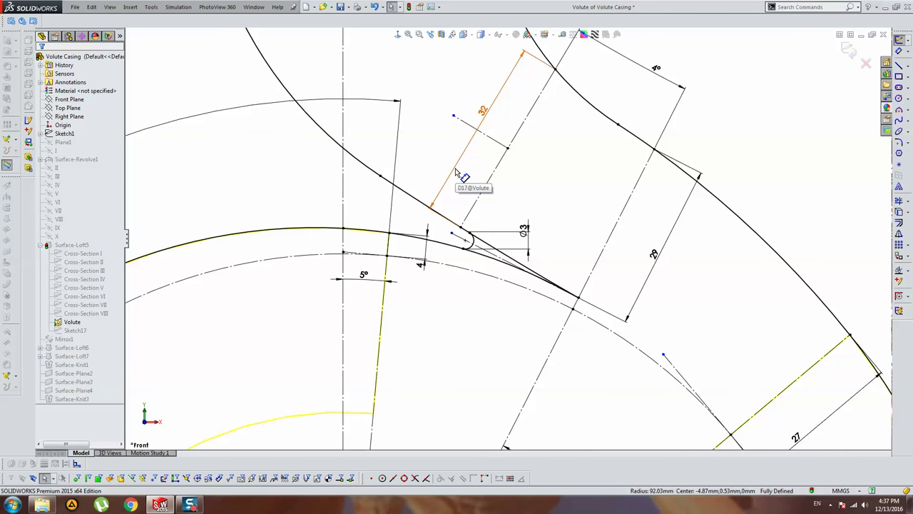
scroll(454, 171, "down", 3)
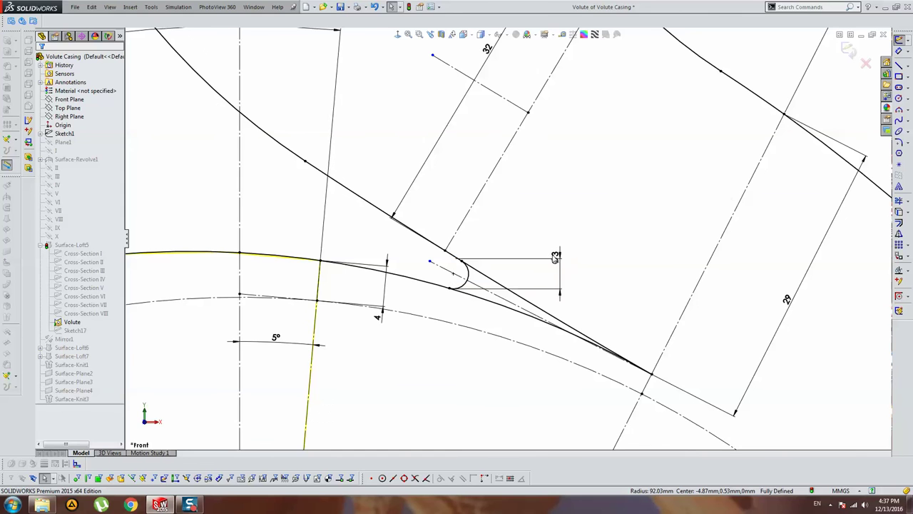
left_click(561, 272)
key("Delete")
scroll(461, 278, "down", 1)
scroll(460, 275, "down", 1)
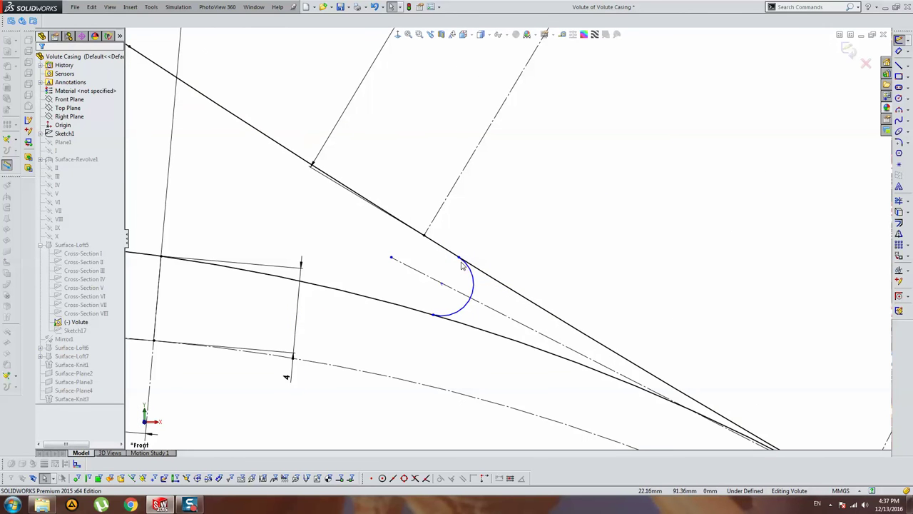
Drag the tip arc's endpoint onto the tangent line and merge it with the line's endpoint
left_click(459, 259)
left_click_drag(460, 261, 447, 246)
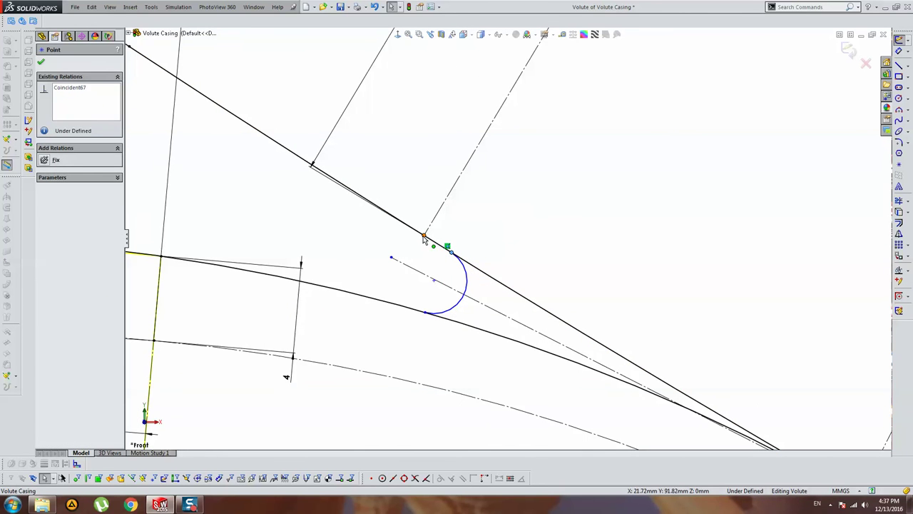
left_click(424, 246)
left_click(424, 235)
left_click(447, 247, "ctrl")
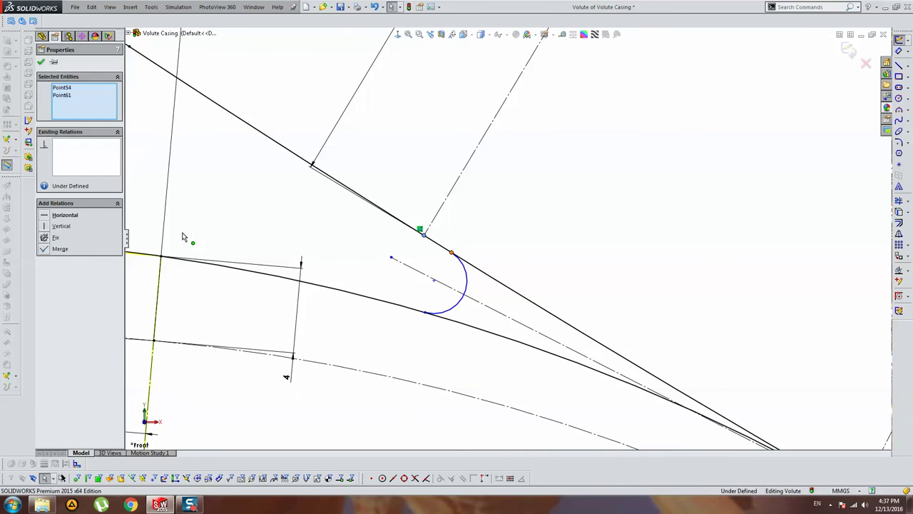
left_click(53, 249)
left_click(516, 225)
Dimension the tongue tip arc as R1.77, then exit the sketch to rebuild
scroll(548, 225, "up", 2)
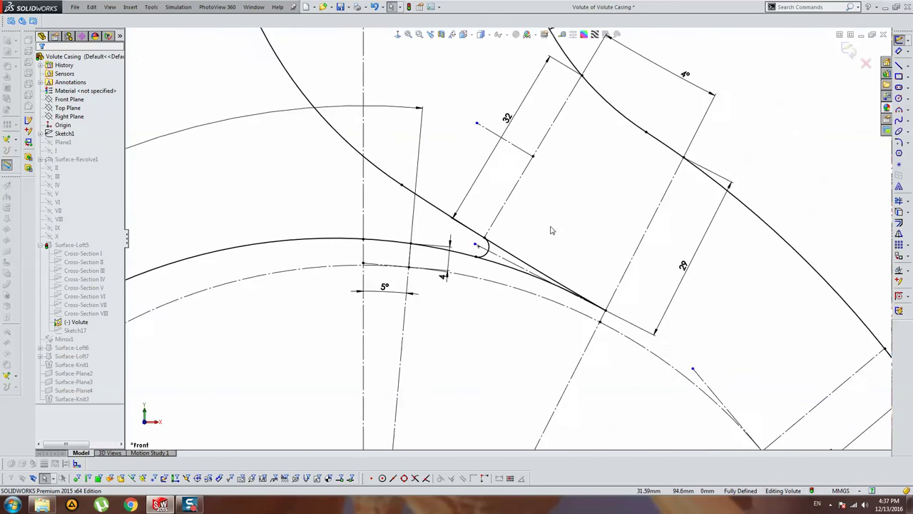
scroll(548, 223, "up", 1)
left_click(899, 51)
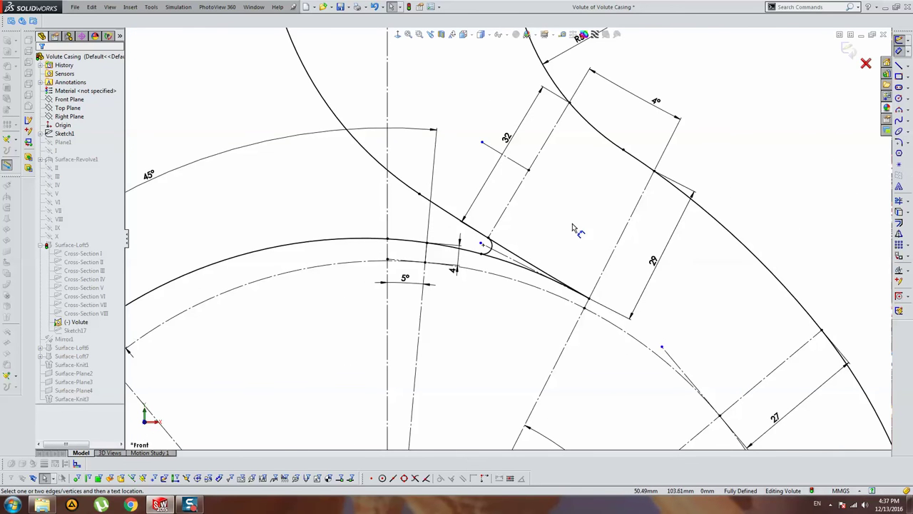
scroll(492, 237, "up", 3)
left_click(465, 227)
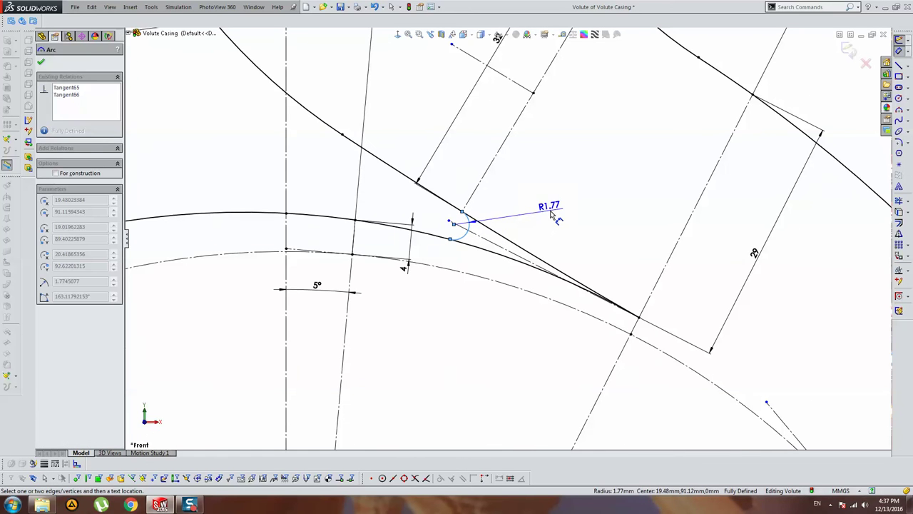
left_click(557, 212)
key("Escape")
scroll(499, 234, "up", 5)
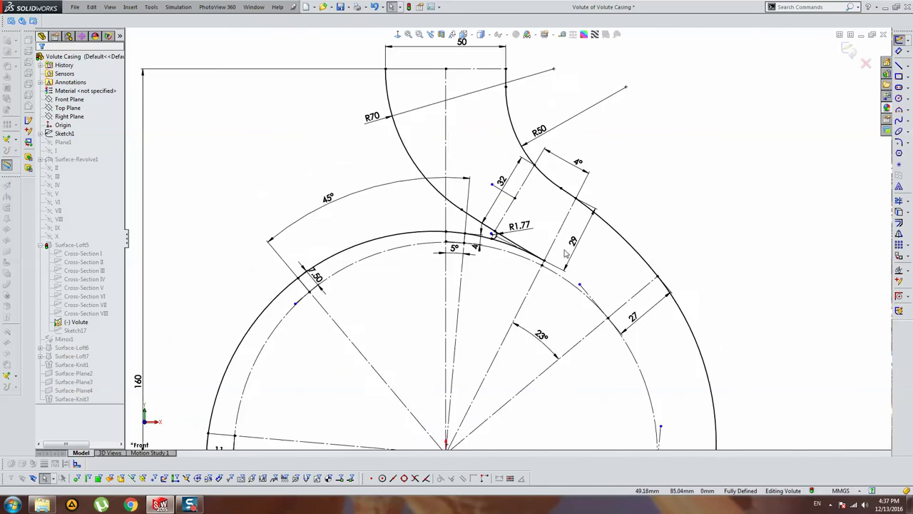
left_click(848, 50)
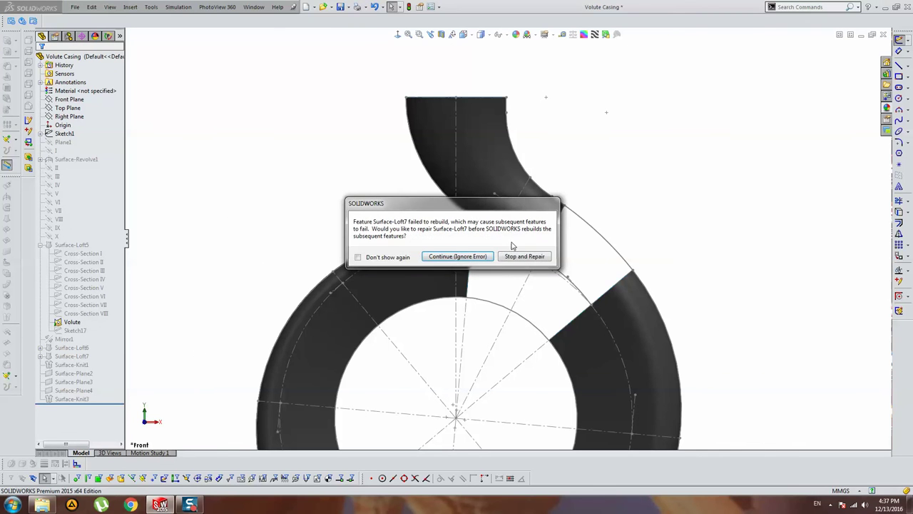
Continue past the rebuild error, select the failed Surface-Loft7, and orbit to view the tongue gap
key("Return")
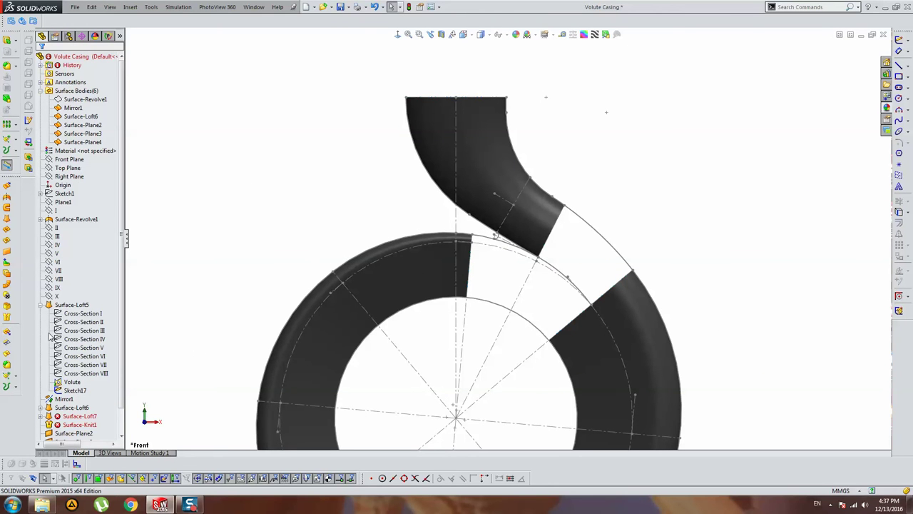
left_click(41, 305)
left_click(72, 365)
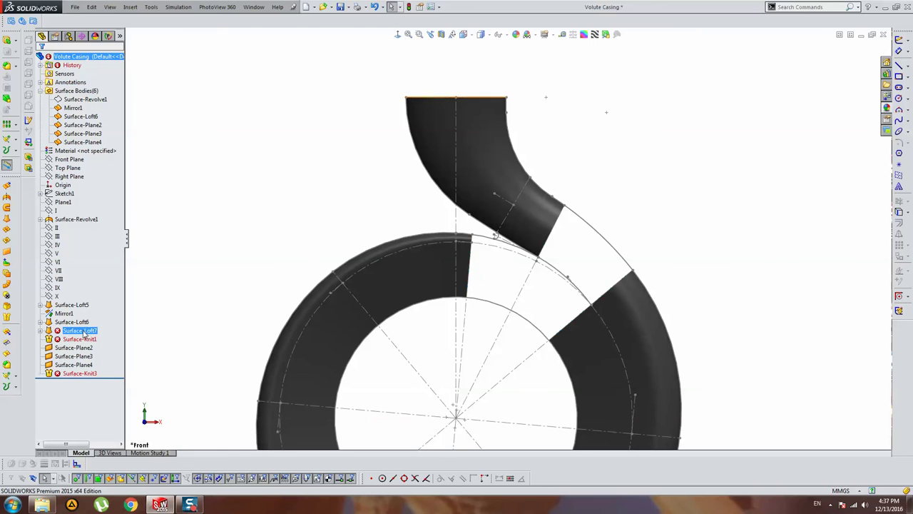
scroll(492, 278, "up", 3)
mouse_move(491, 277)
middle_mouse_down()
mouse_move(550, 264)
mouse_move(475, 234)
mouse_move(473, 210)
mouse_move(461, 209)
middle_mouse_up()
scroll(476, 220, "down", 5)
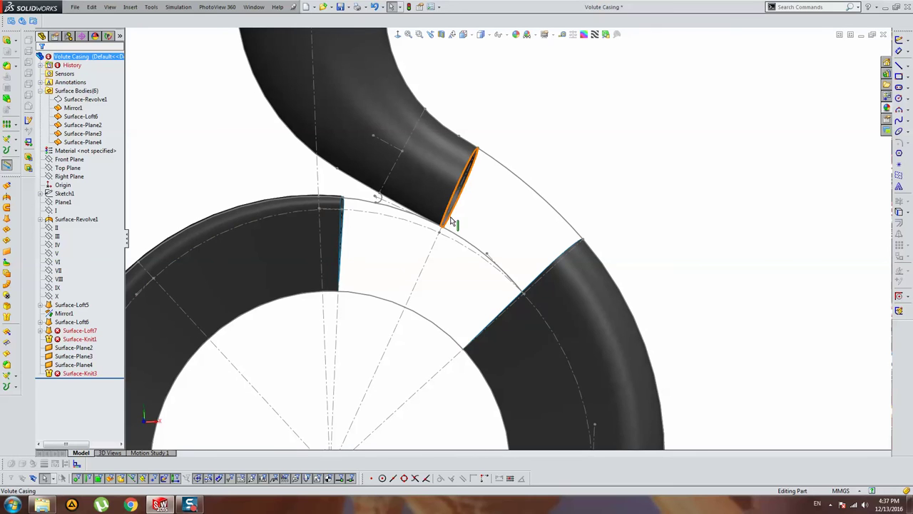
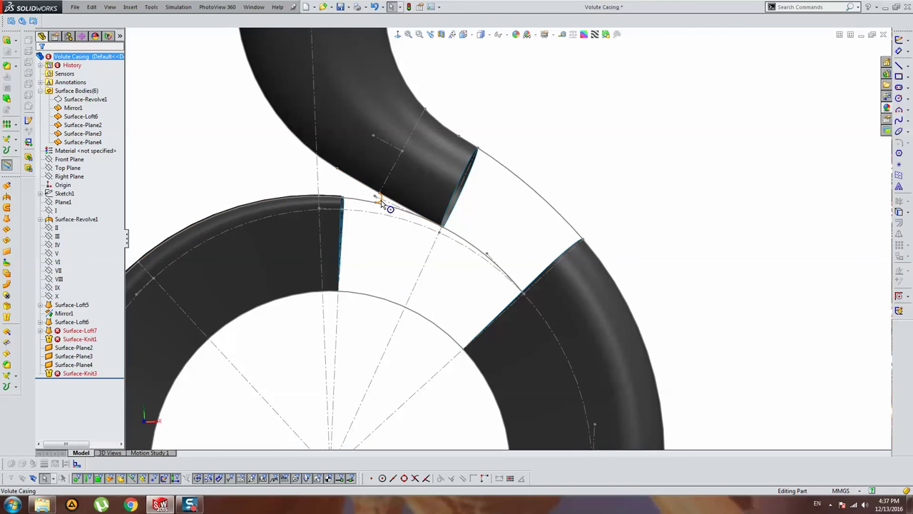
Roll the model back to before Surface-Loft7 and switch to the front view
scroll(386, 204, "down", 2)
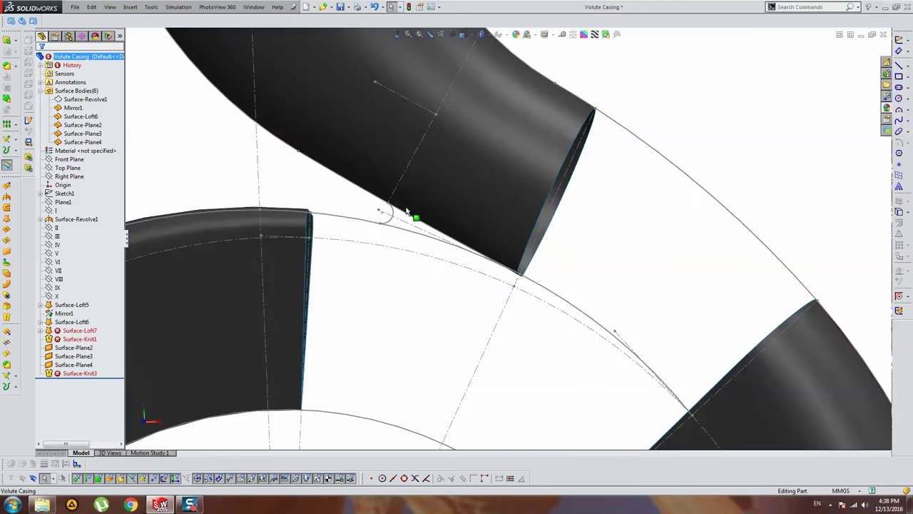
scroll(404, 207, "down", 2)
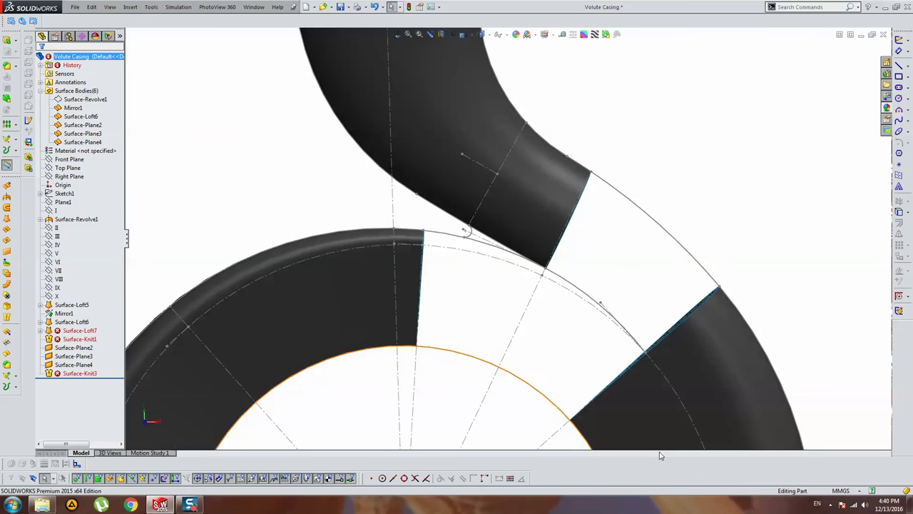
mouse_move(673, 284)
middle_mouse_down()
mouse_move(699, 330)
mouse_move(579, 279)
middle_mouse_up()
scroll(515, 255, "up", 3)
scroll(483, 235, "down", 3)
scroll(471, 214, "down", 2)
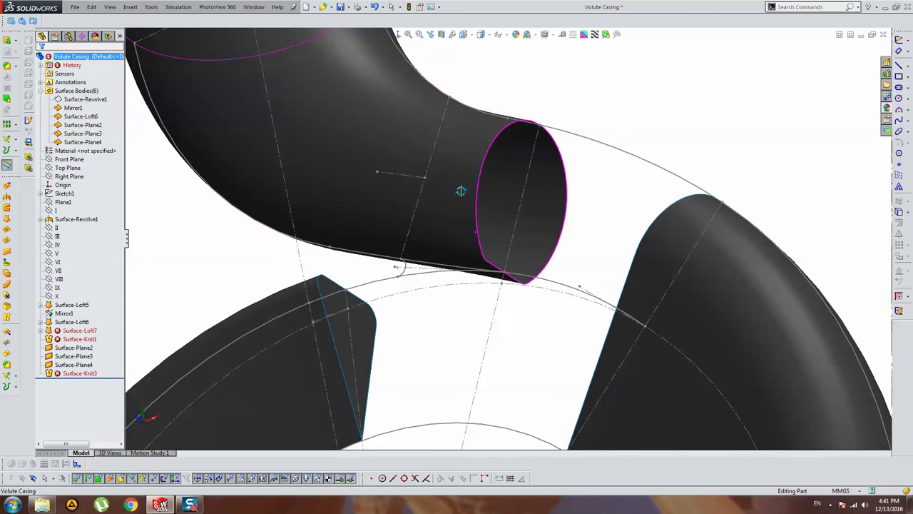
left_click(93, 317)
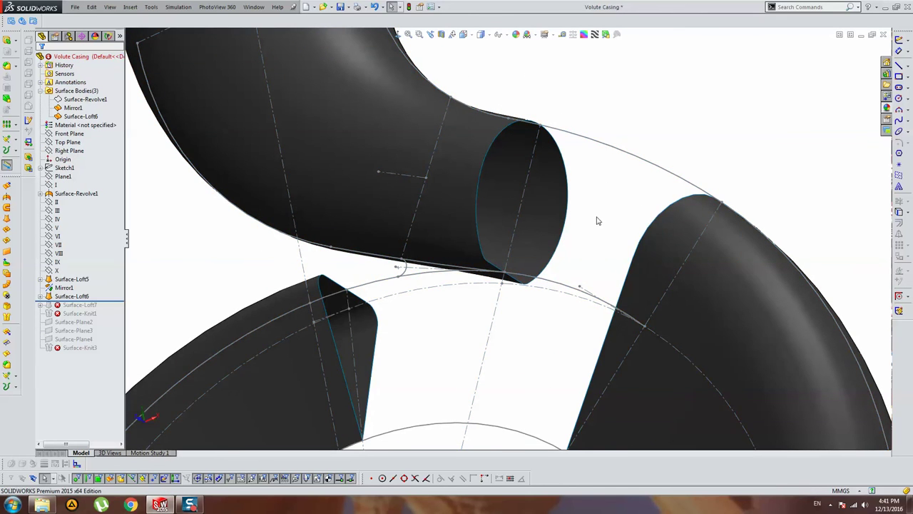
scroll(514, 221, "up", 3)
scroll(515, 244, "down", 3)
key("ctrl+1")
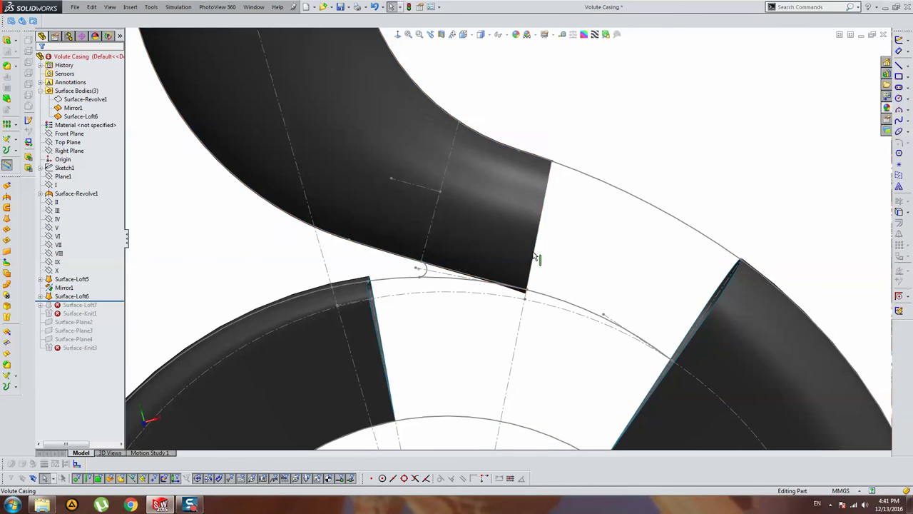
Expand Surface-Loft6 and bring up the options for its Cross-Section IX sketch
left_click(41, 300)
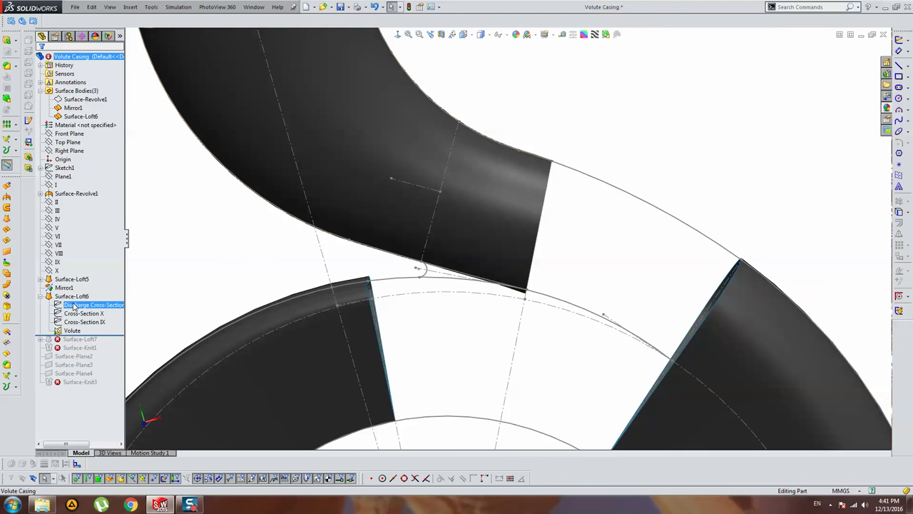
left_click(72, 314)
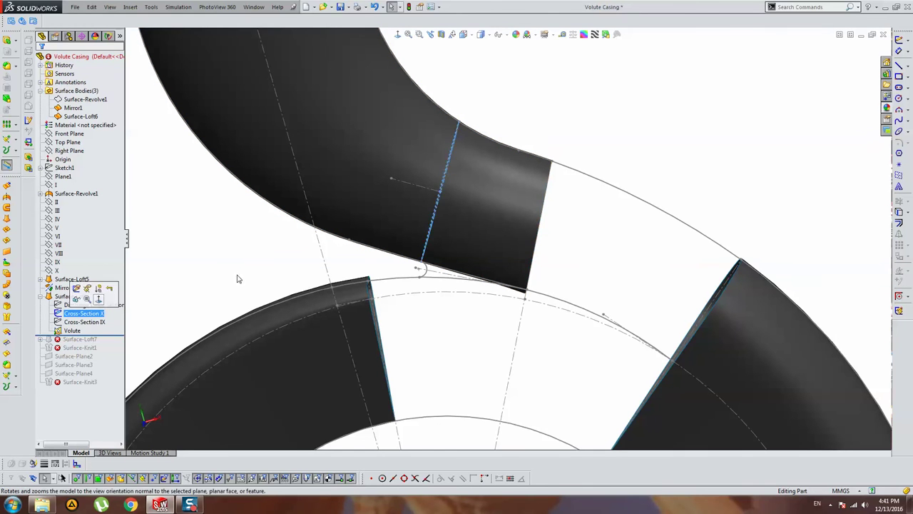
middle_click_drag(236, 278, 357, 258)
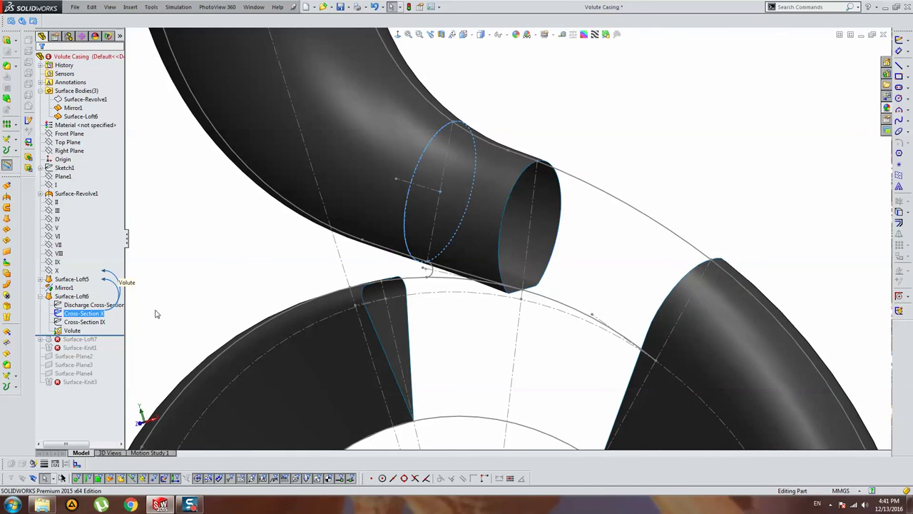
left_click(84, 322)
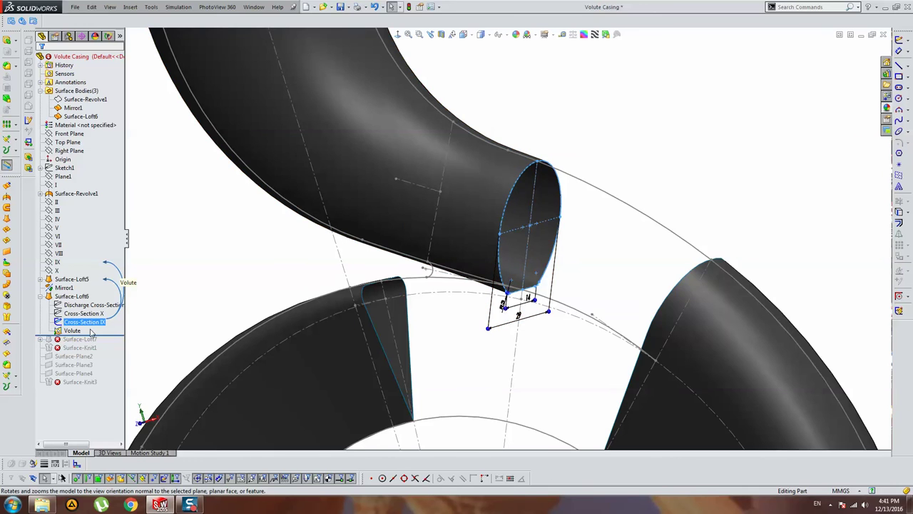
right_click(86, 322)
Edit Cross-Section IX and delete the R3 dimension and both fillet arcs
left_click(97, 295)
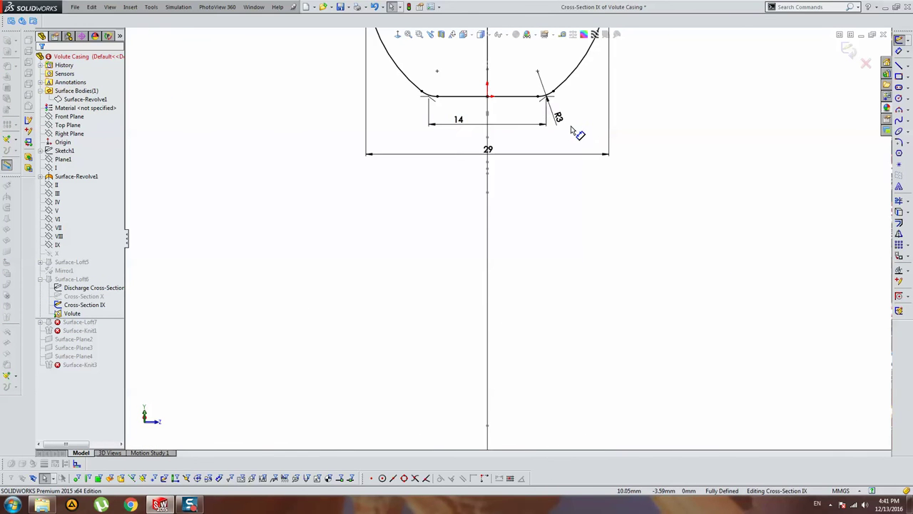
left_click(559, 117)
key("Delete")
scroll(564, 114, "down", 3)
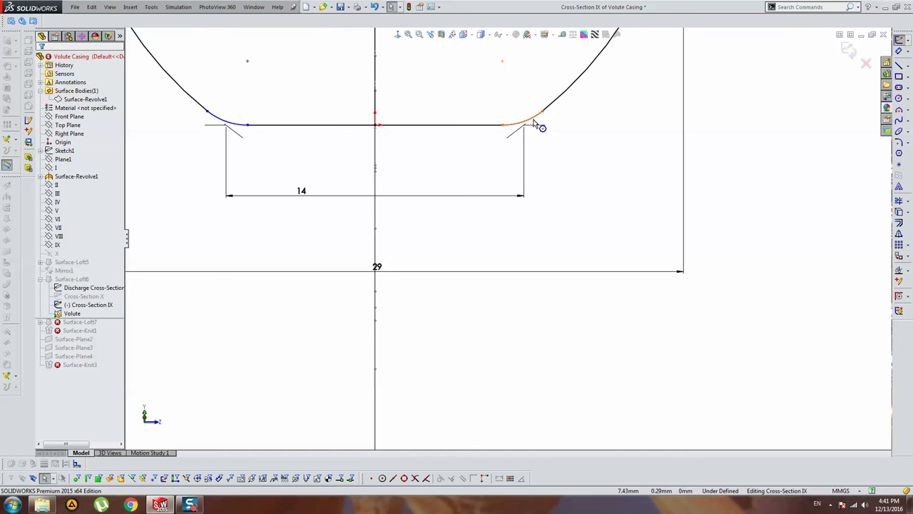
left_click(534, 123)
key("Delete")
left_click(236, 127)
key("Delete")
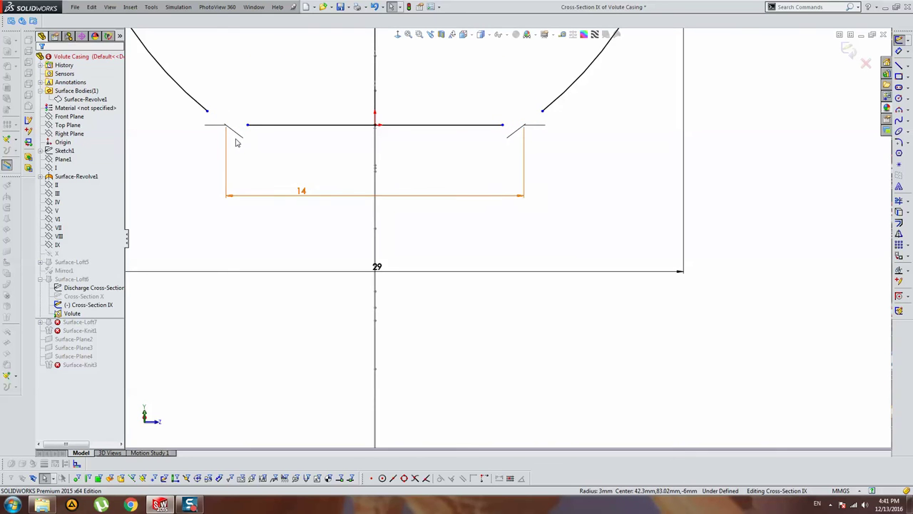
Extend the base line and merge both curve ends onto it as sharp corners
left_click_drag(246, 125, 185, 125)
left_click(210, 115, "ctrl")
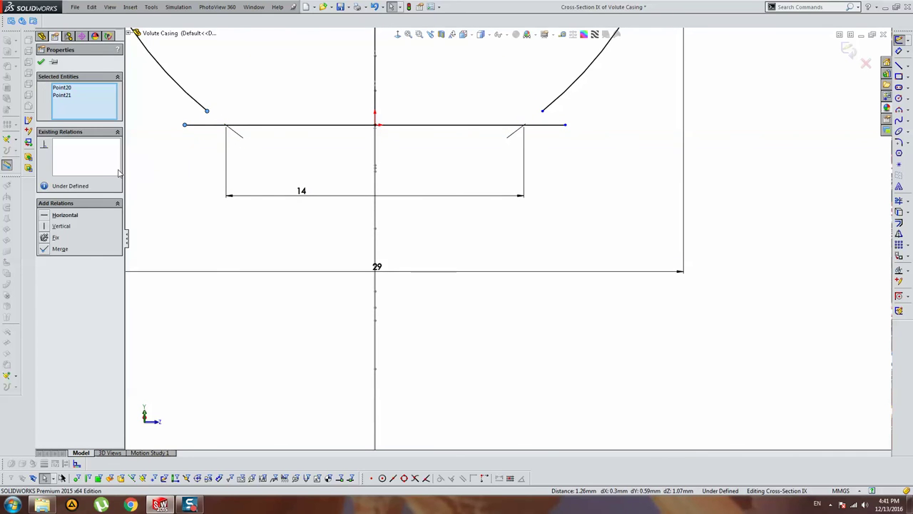
left_click(58, 246)
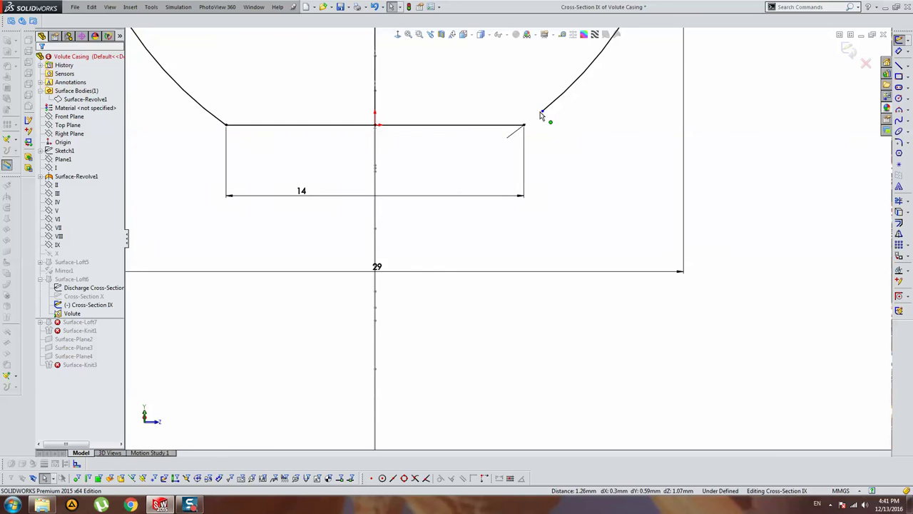
left_click_drag(541, 114, 524, 125)
left_click(538, 135)
Exit the Cross-Section IX sketch and review the rebuilt loft
key("f")
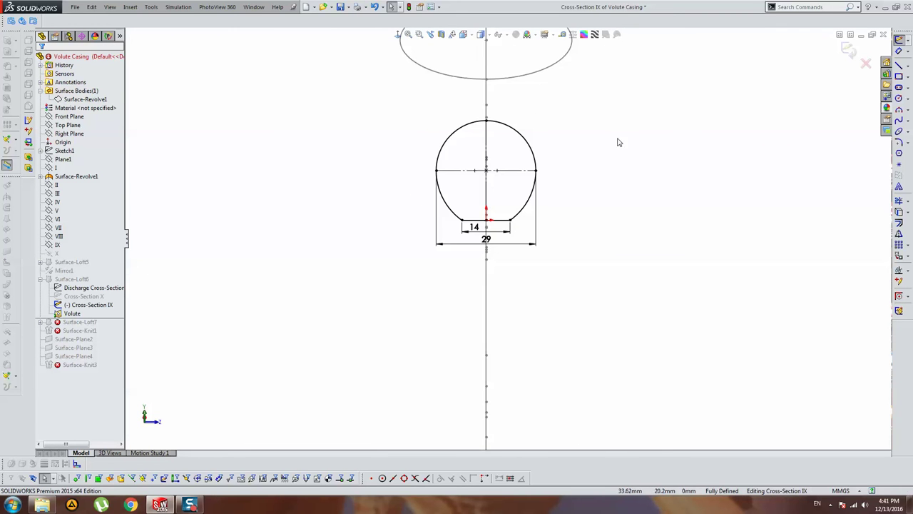
left_click(848, 50)
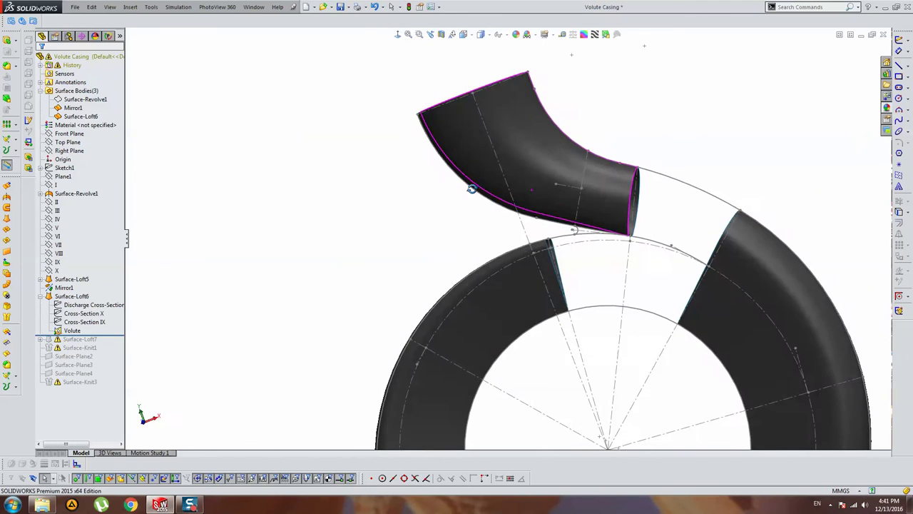
scroll(616, 153, "up", 3)
middle_click_drag(616, 153, 576, 220)
scroll(567, 175, "down", 3)
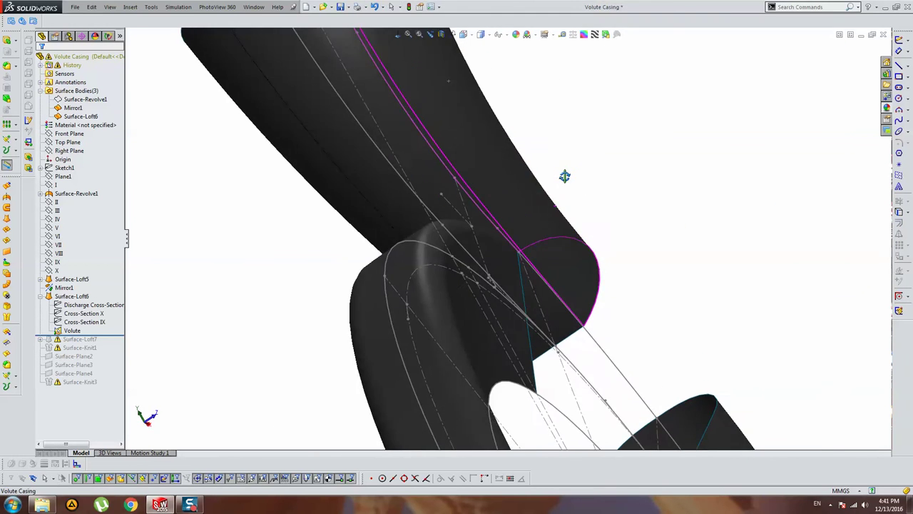
scroll(489, 259, "down", 2)
scroll(489, 260, "up", 2)
scroll(433, 179, "down", 2)
Edit Surface-Loft6 to remove Cross-Section IX from its profiles and confirm
left_click(448, 155)
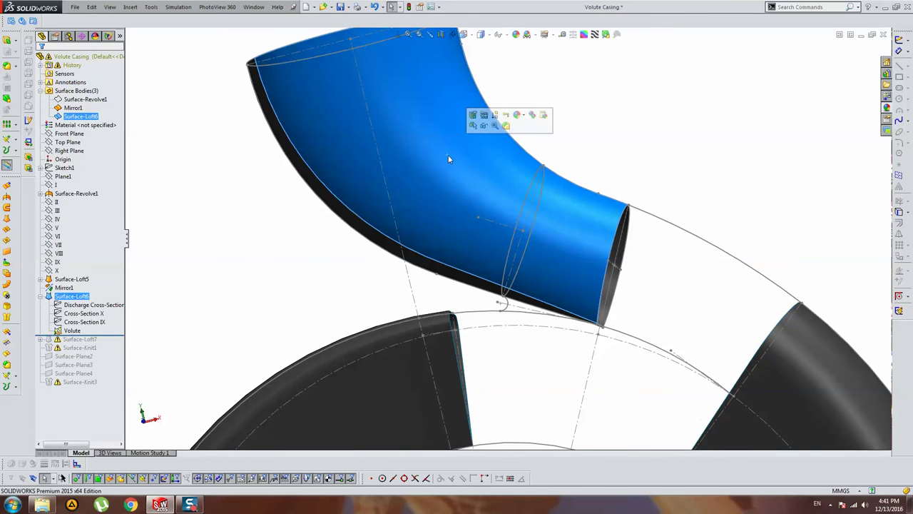
right_click(67, 296)
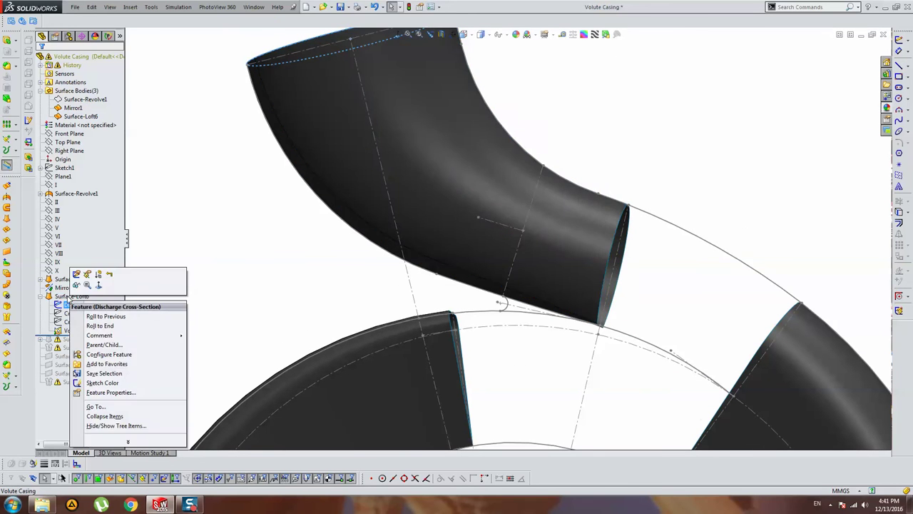
key("Escape")
left_click(71, 295)
left_click(62, 273)
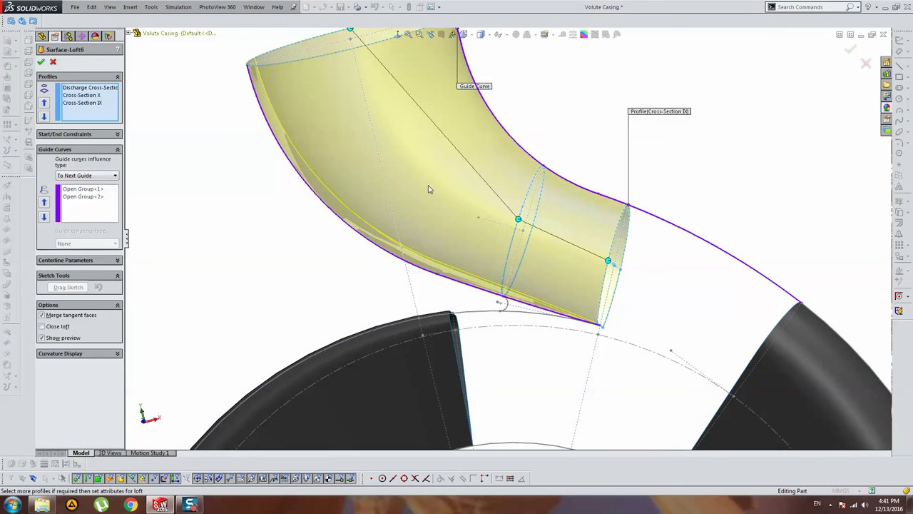
left_click(87, 102)
key("Delete")
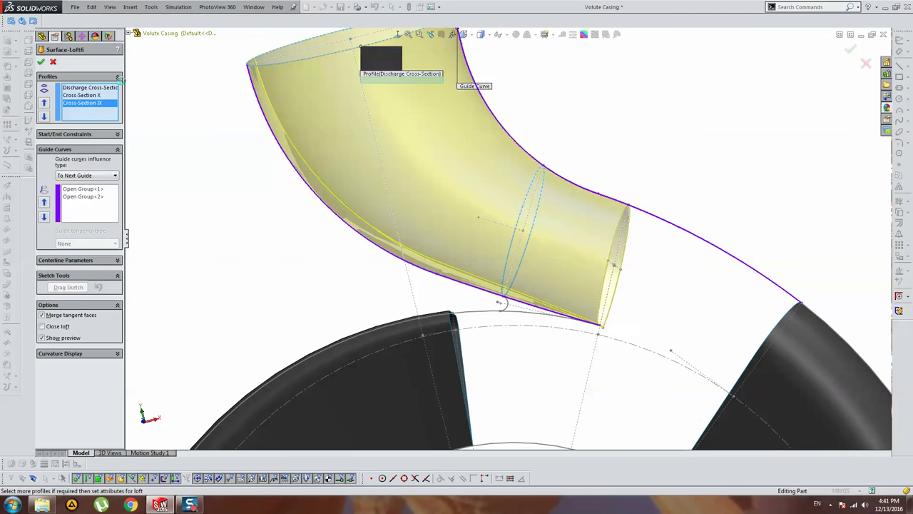
key("Return")
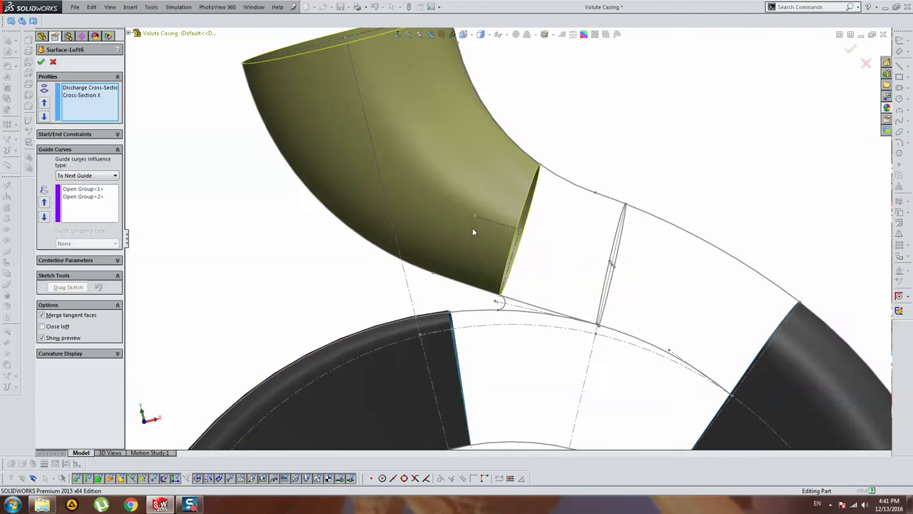
scroll(719, 279, "up", 3)
scroll(565, 230, "down", 4)
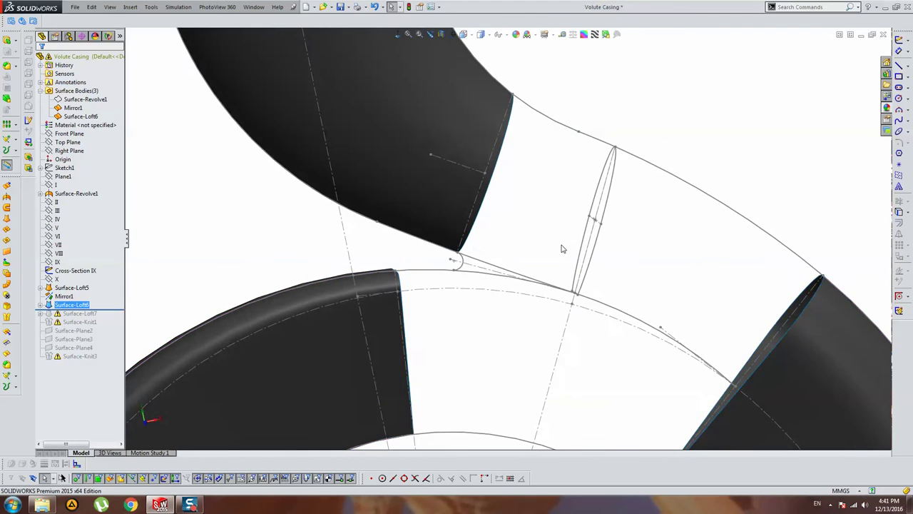
Roll the model forward to include Surface-Loft7 and view the loft gap
scroll(571, 239, "up", 1)
mouse_move(575, 229)
middle_mouse_down()
mouse_move(544, 240)
mouse_move(553, 243)
middle_mouse_up()
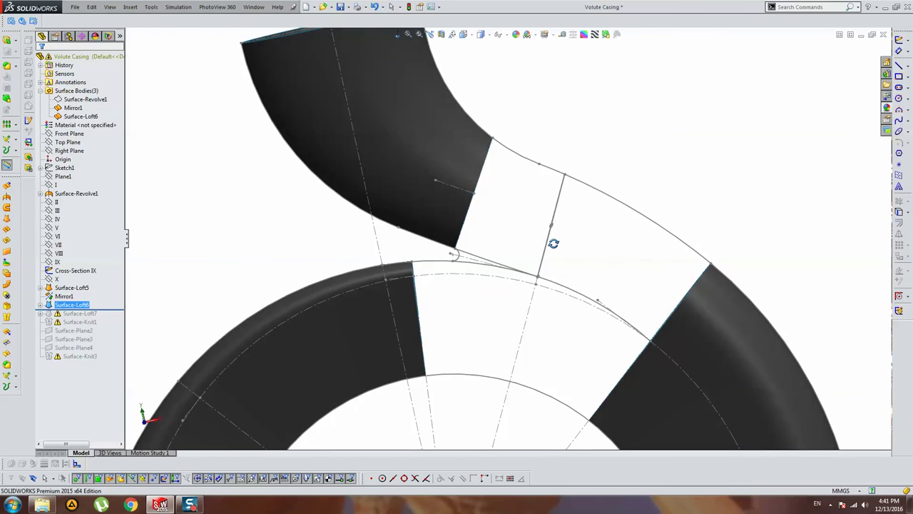
mouse_move(575, 274)
middle_mouse_down()
mouse_move(659, 266)
mouse_move(617, 270)
mouse_move(634, 279)
mouse_move(622, 279)
middle_mouse_up()
key("Escape")
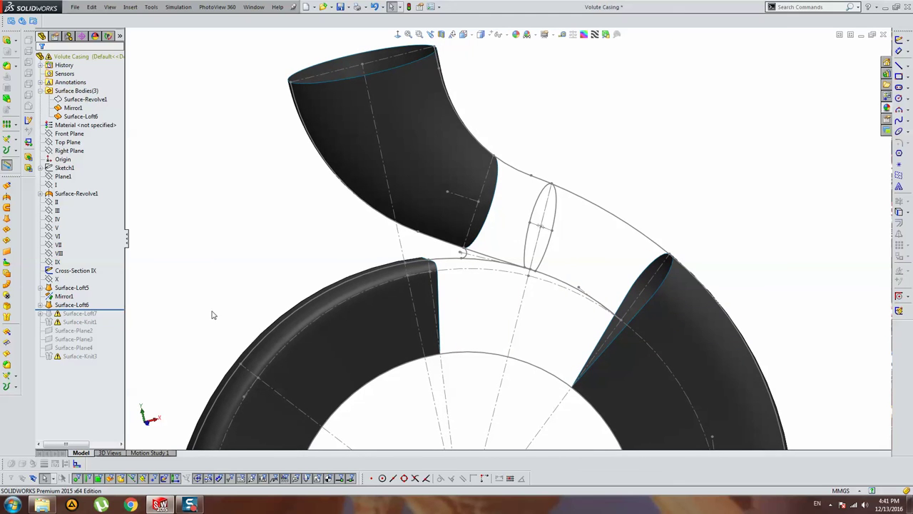
left_click_drag(116, 309, 115, 318)
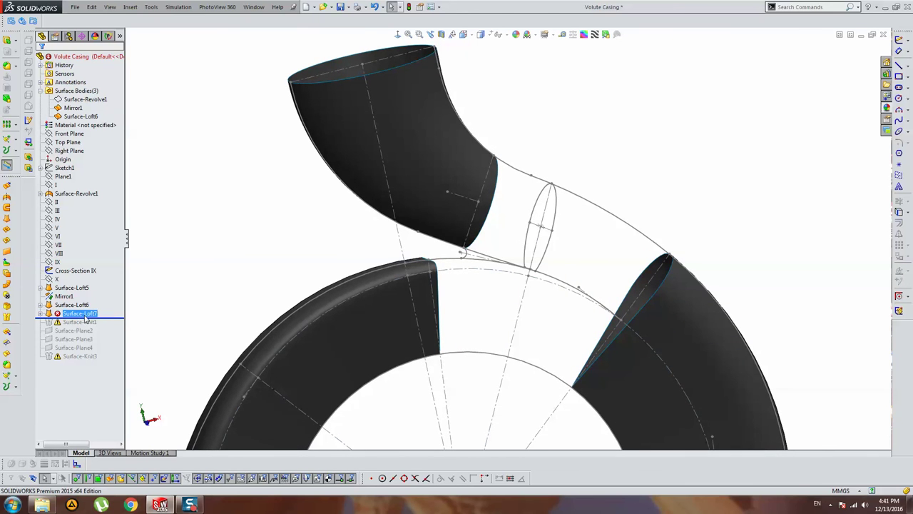
left_click(80, 313)
mouse_move(514, 287)
middle_mouse_down()
mouse_move(553, 261)
mouse_move(536, 302)
mouse_move(531, 266)
middle_mouse_up()
key("Escape")
Expand the failing Surface-Loft7 to list Sketch19, Volute and Sketch18, and open it
scroll(500, 285, "down", 3)
mouse_move(489, 292)
middle_mouse_down()
mouse_move(477, 300)
mouse_move(513, 281)
mouse_move(502, 283)
middle_mouse_up()
scroll(480, 294, "up", 4)
scroll(500, 288, "up", 2)
scroll(518, 256, "down", 5)
scroll(443, 270, "up", 6)
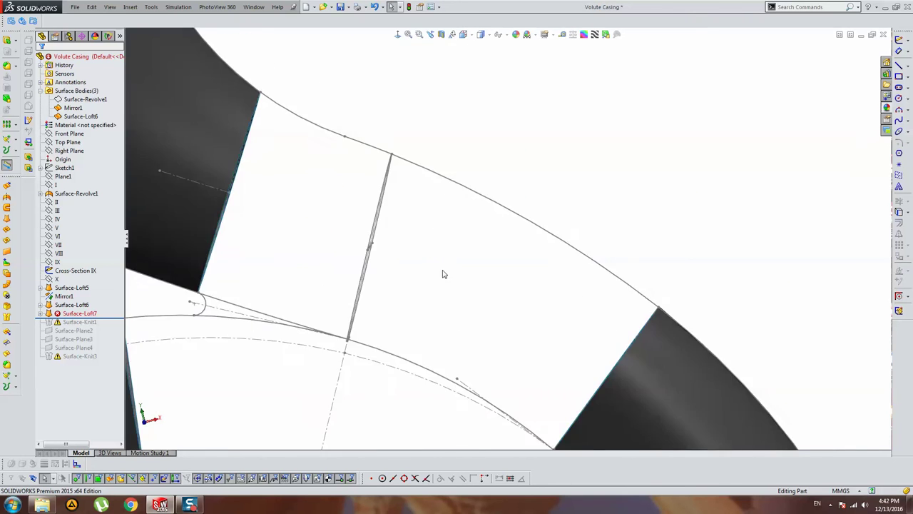
scroll(445, 267, "down", 1)
middle_click_drag(445, 267, 530, 271)
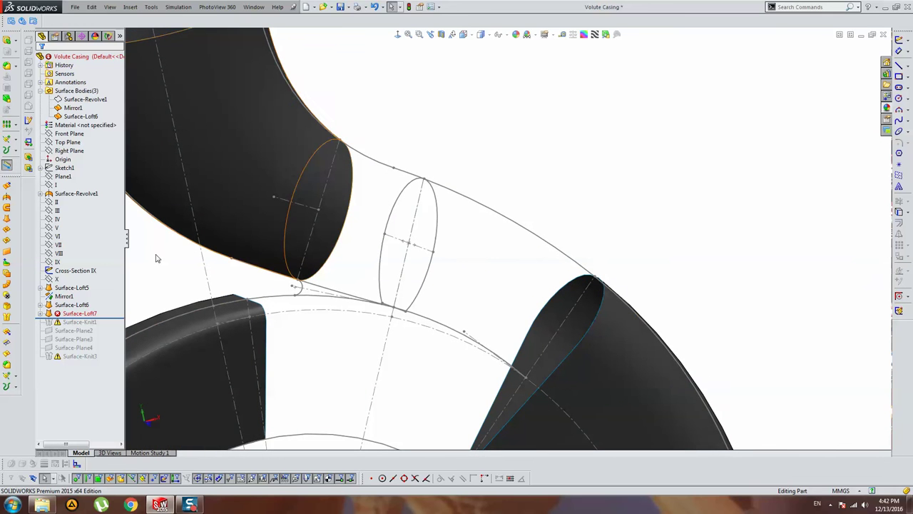
left_click(74, 313)
left_click(40, 314)
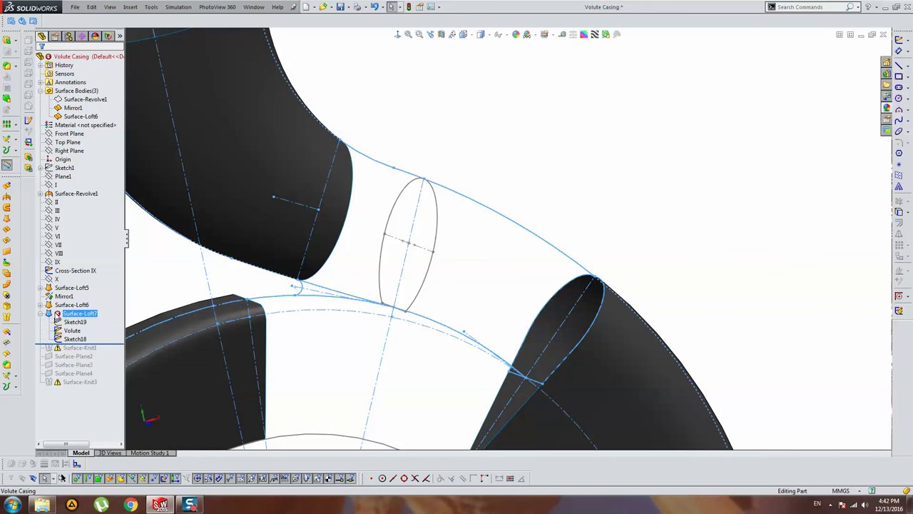
left_click(78, 313)
Reopen Surface-Loft7 after checking its errored profile, and clear all profiles and guide curves
left_click(97, 297)
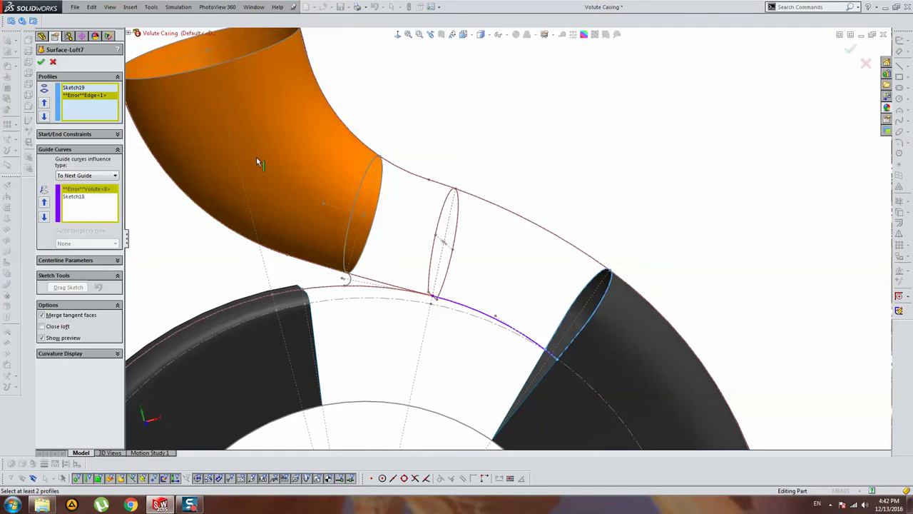
left_click(79, 88)
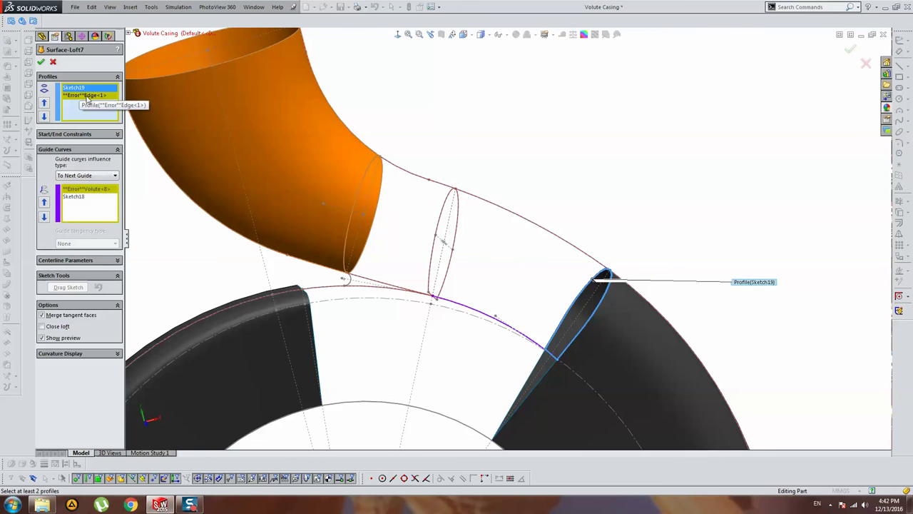
left_click(85, 96)
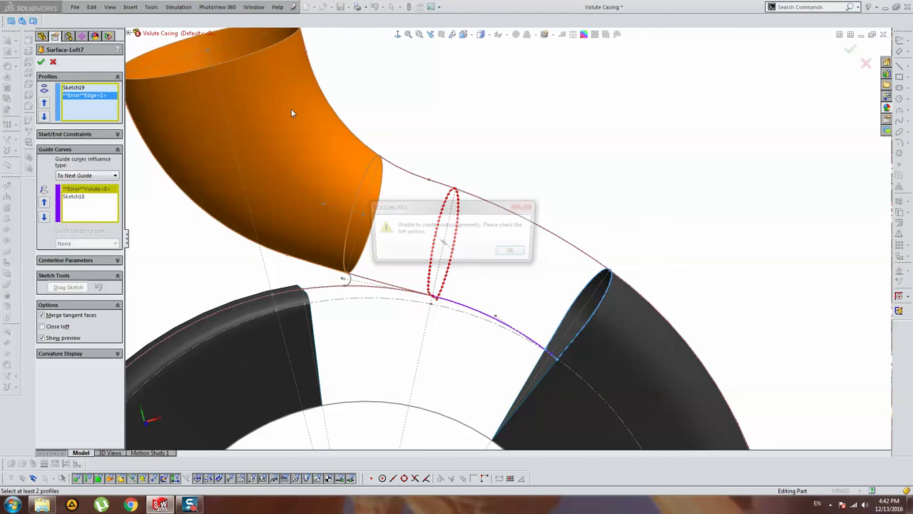
left_click(513, 254)
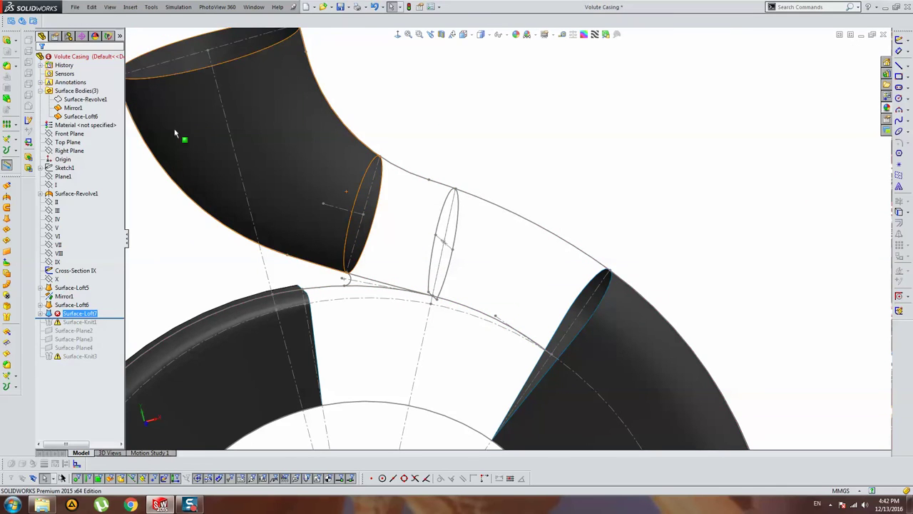
right_click(76, 316)
left_click(86, 291)
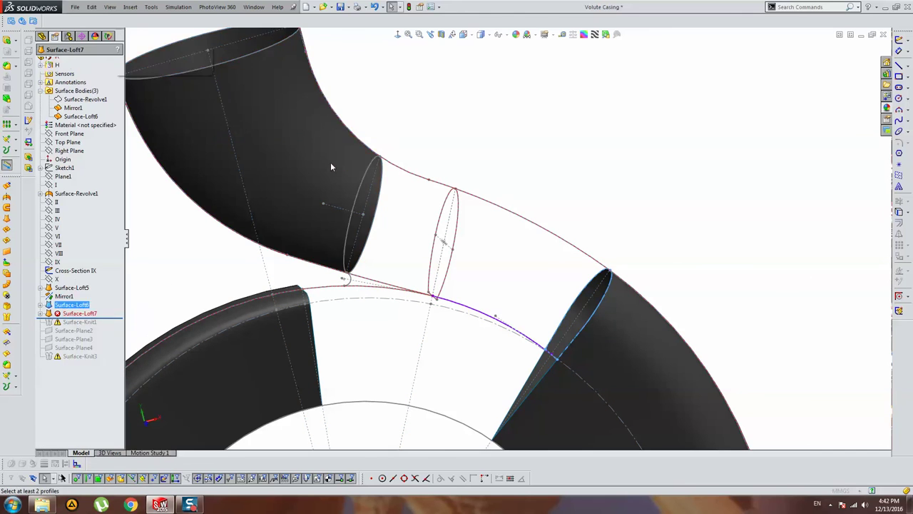
right_click(112, 110)
left_click(123, 115)
right_click(91, 195)
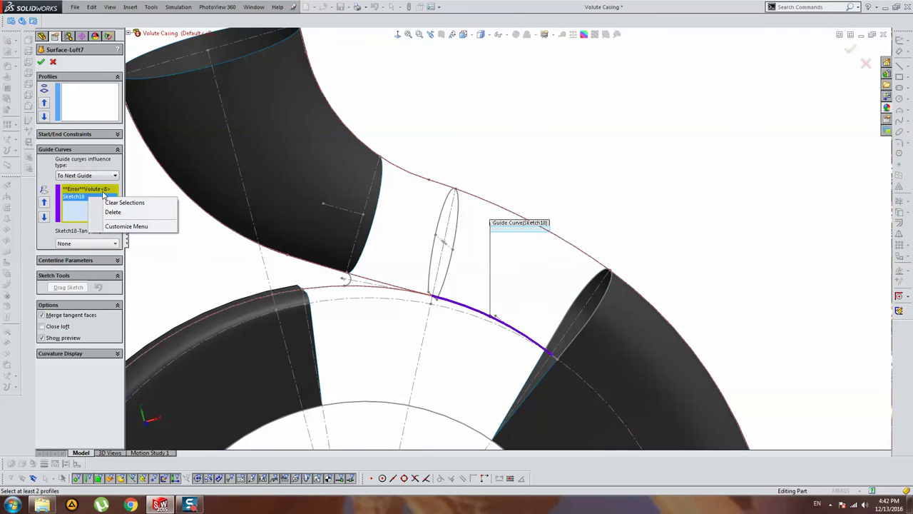
left_click(118, 202)
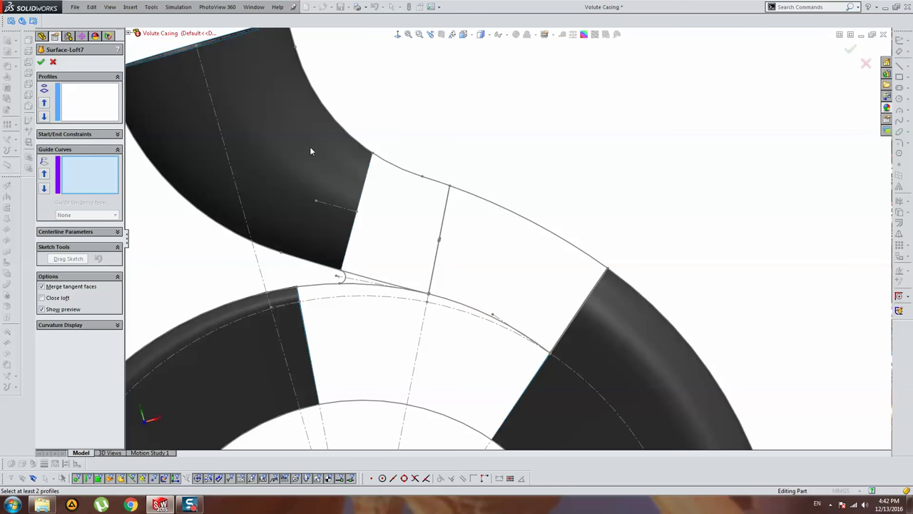
Group the two right pipe end edges into one closed loft profile
middle_click_drag(310, 150, 407, 181)
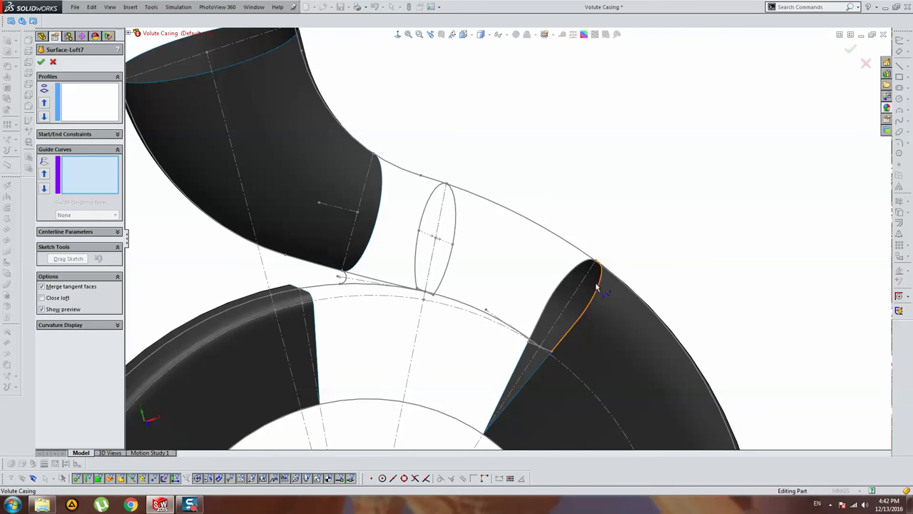
left_click(101, 103)
right_click(101, 103)
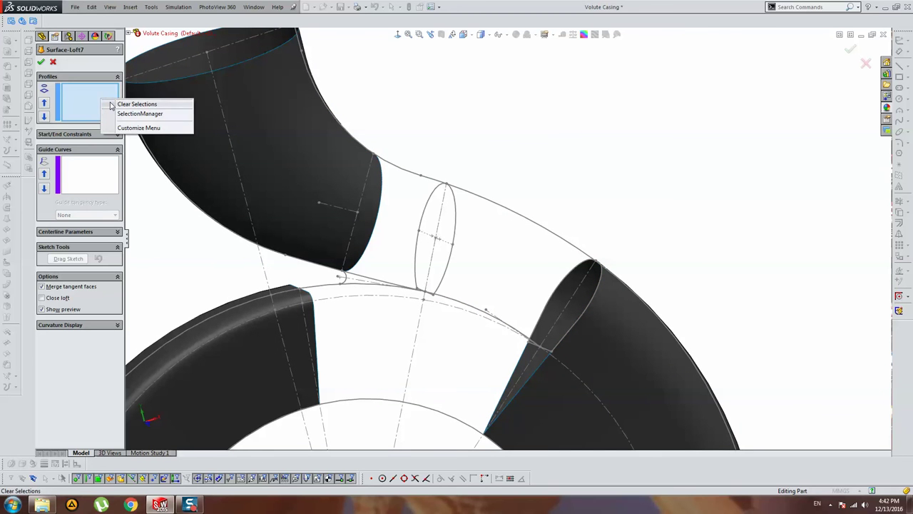
left_click(123, 114)
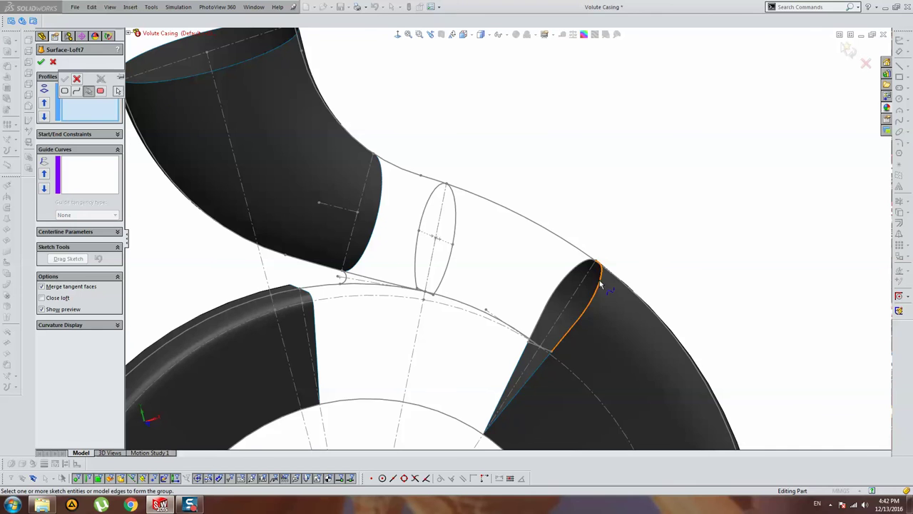
left_click(598, 281)
scroll(573, 348, "down", 2)
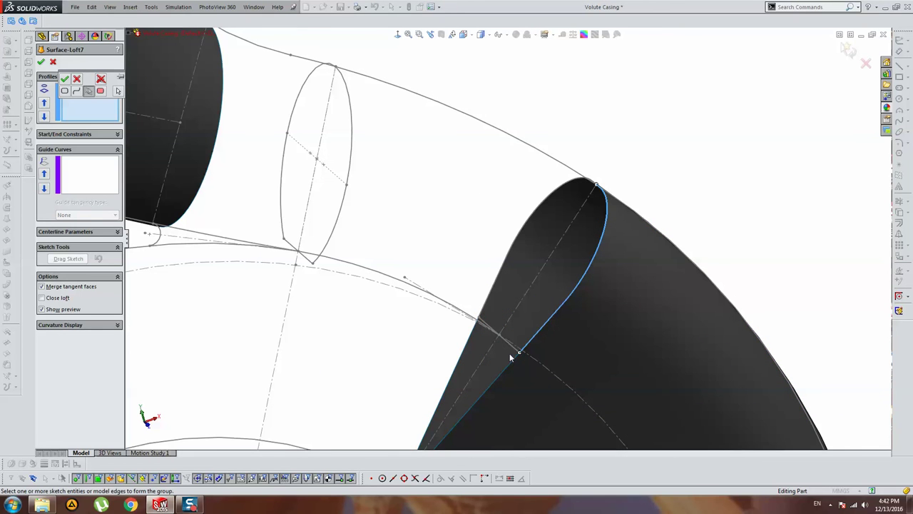
left_click(495, 293)
left_click(66, 80)
Add Cross-Section IX and the left pipe end edge as profiles, aligning connectors
left_click(353, 126)
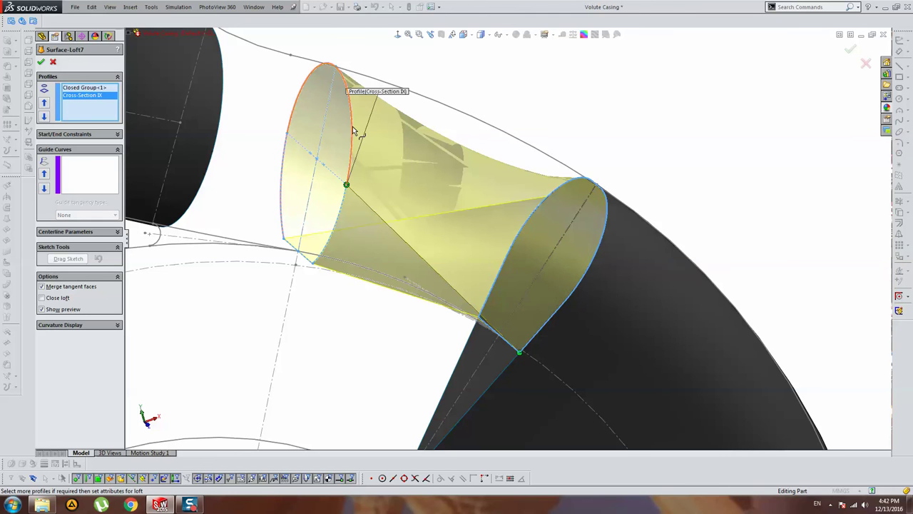
left_click_drag(524, 354, 597, 185)
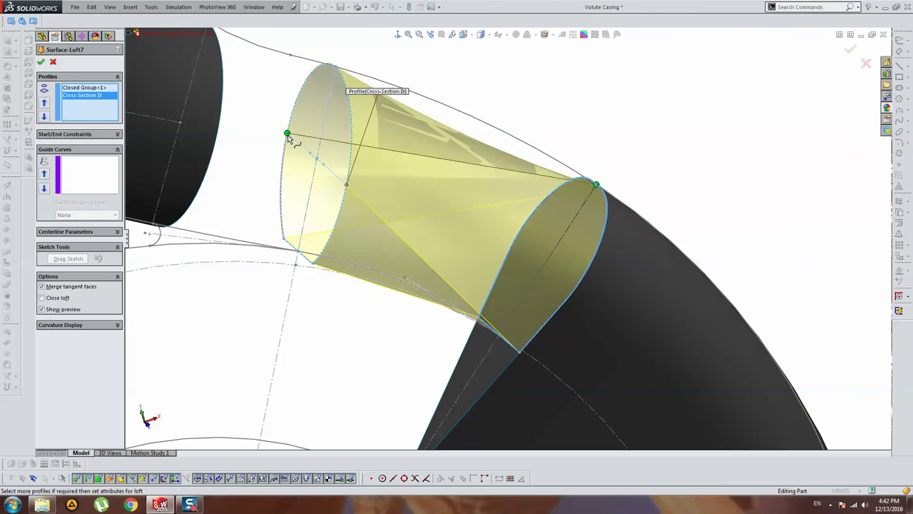
left_click_drag(286, 133, 346, 185)
scroll(297, 127, "up", 3)
scroll(373, 172, "down", 3)
middle_click_drag(373, 172, 333, 151)
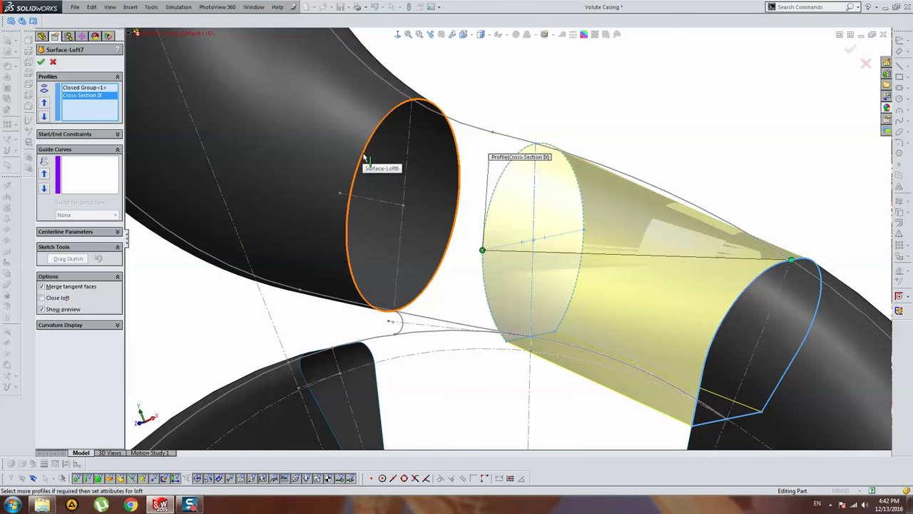
left_click(364, 158)
scroll(410, 135, "down", 3)
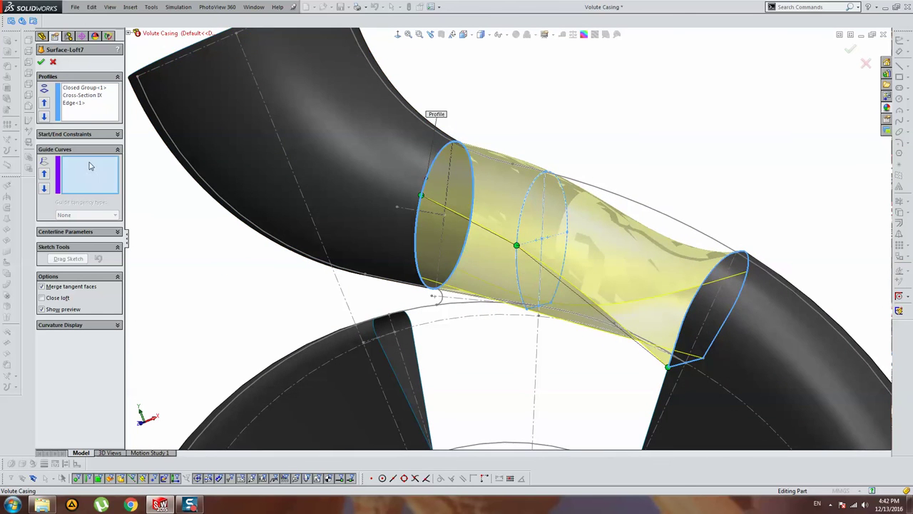
right_click(651, 112)
left_click(685, 138)
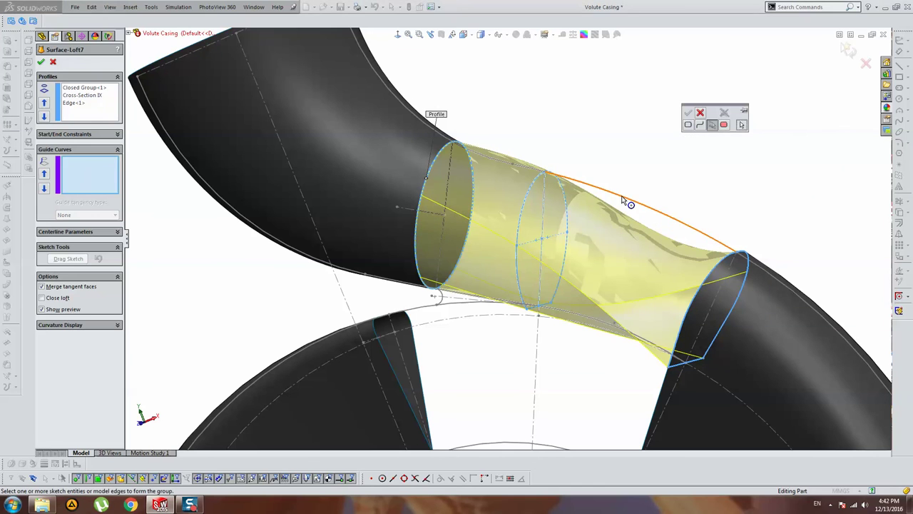
Add the upper edge chain across the gap as guide curve Open Group<1>
middle_click_drag(657, 220, 782, 271)
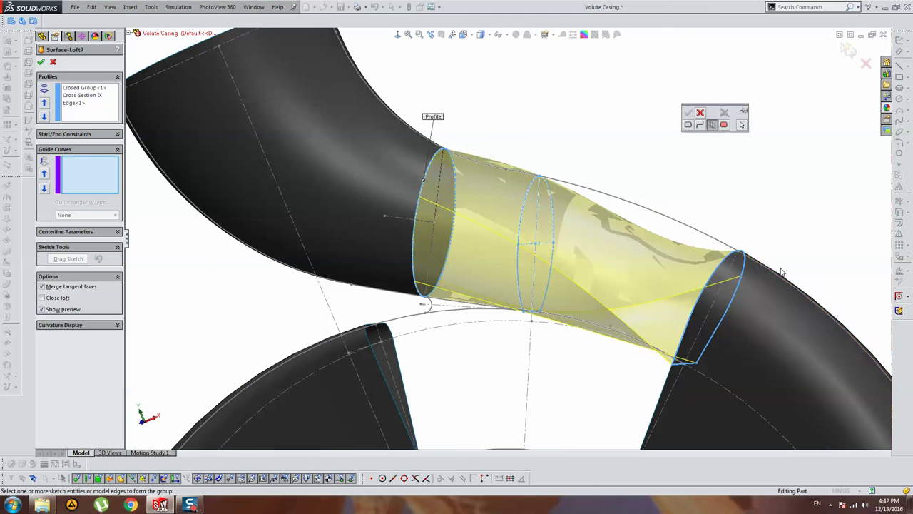
left_click(763, 266)
left_click(639, 203)
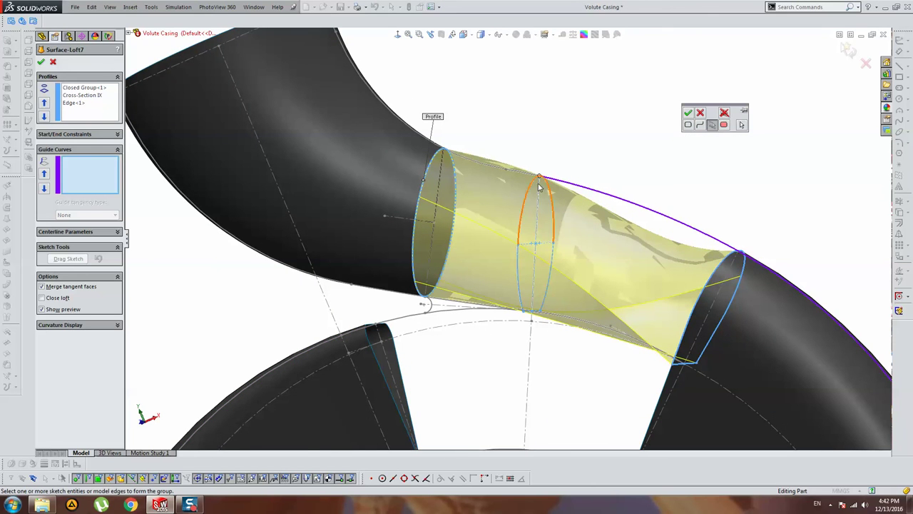
left_click(485, 170)
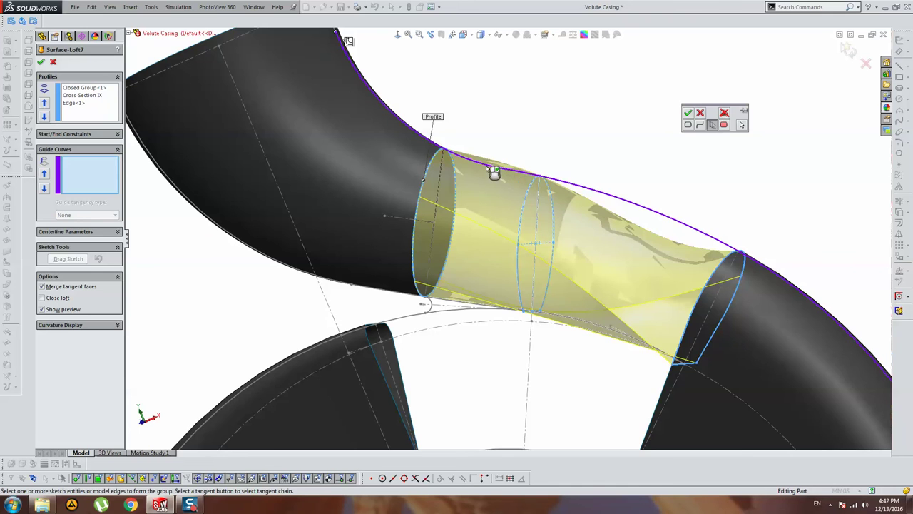
scroll(610, 195, "up", 3)
left_click(688, 113)
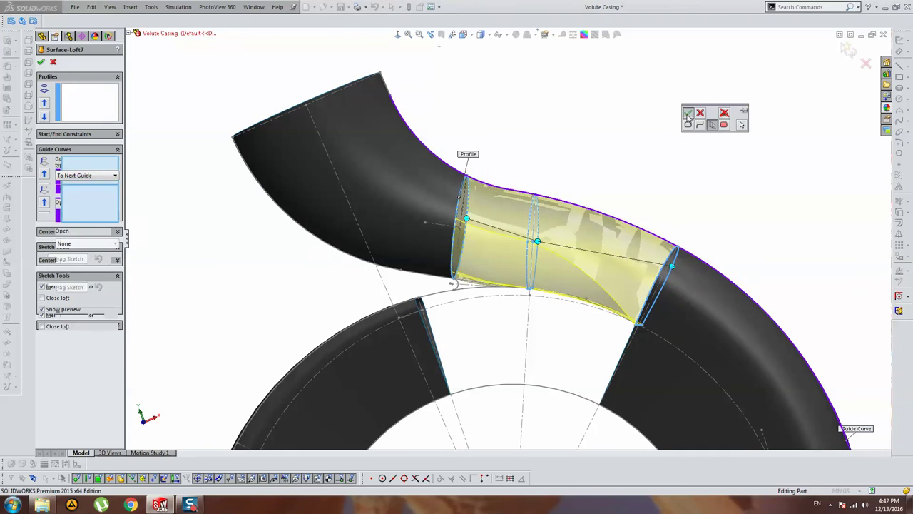
Add the lower edge chain on the tongue side as guide curve Open Group<2>
middle_click_drag(571, 235, 597, 246)
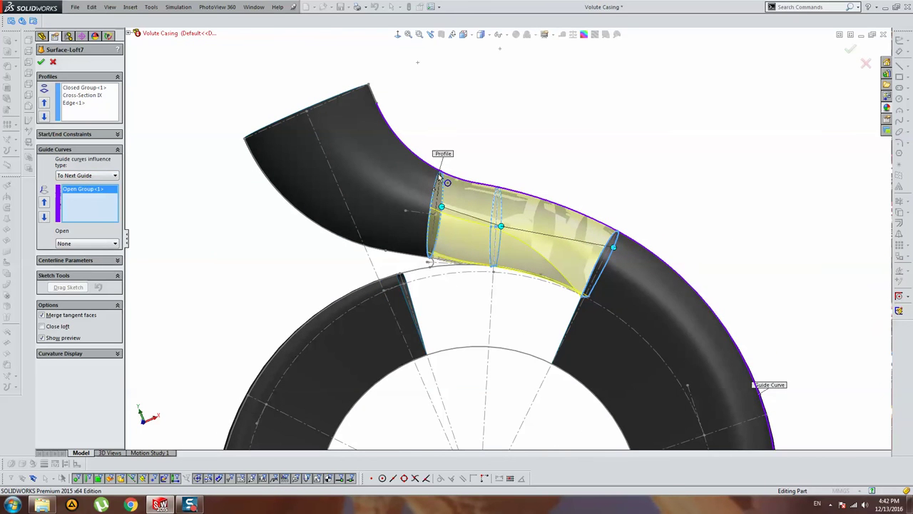
right_click(672, 124)
left_click(678, 149)
scroll(576, 277, "down", 3)
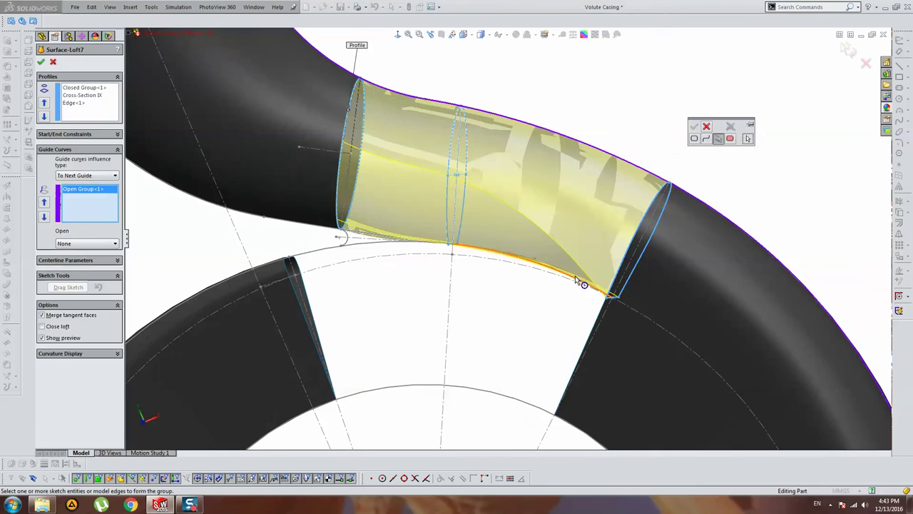
middle_click_drag(577, 281, 593, 250)
left_click(552, 280)
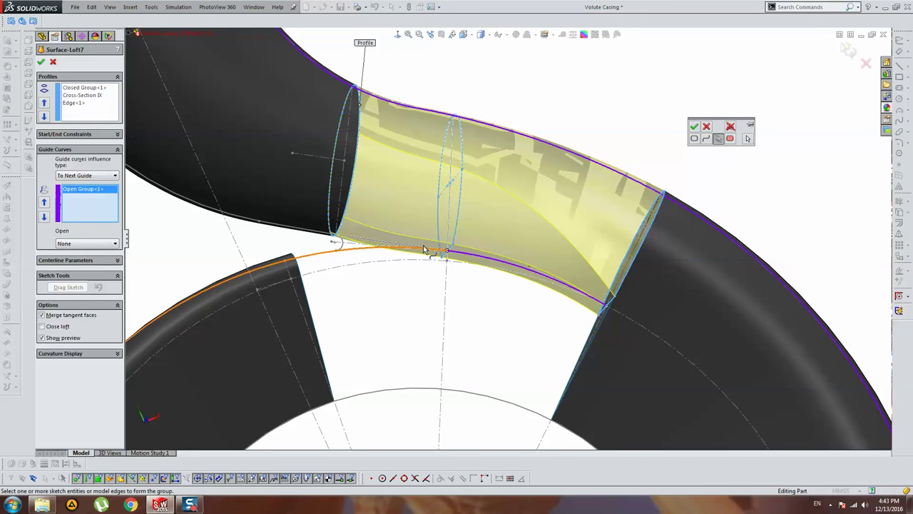
middle_click_drag(423, 244, 403, 243)
left_click(384, 233)
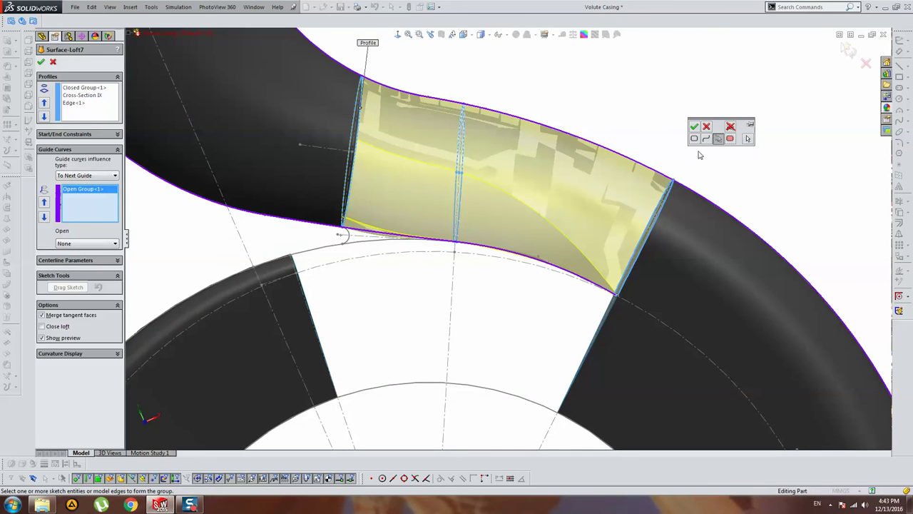
left_click(696, 127)
middle_click_drag(646, 142, 601, 163)
scroll(637, 150, "up", 3)
scroll(447, 205, "down", 2)
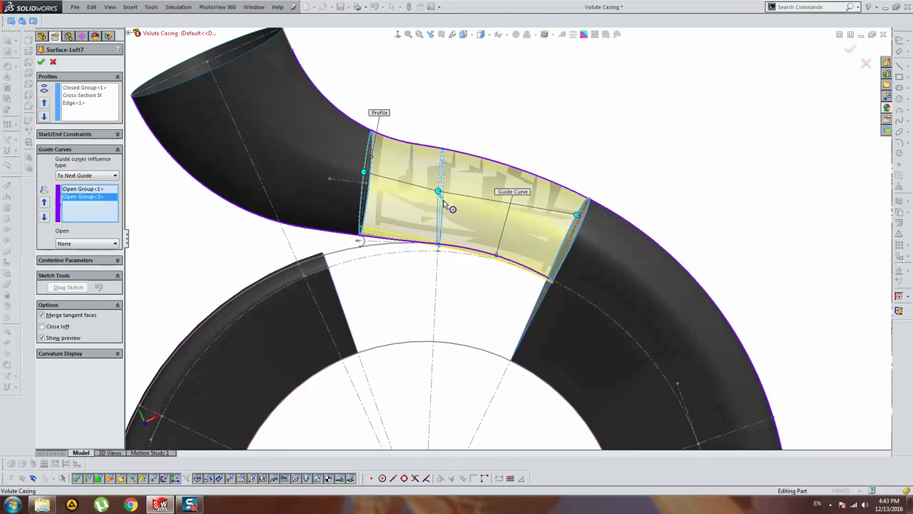
Set Surface-Loft7 start to Normal To Profile and end to Tangency To Face, and accept
left_click(89, 136)
left_click(86, 157)
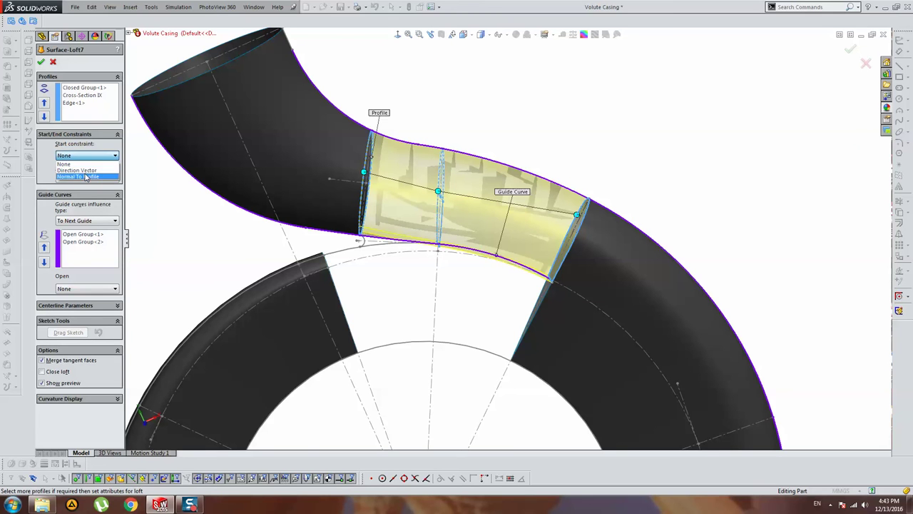
left_click(84, 163)
left_click(96, 89)
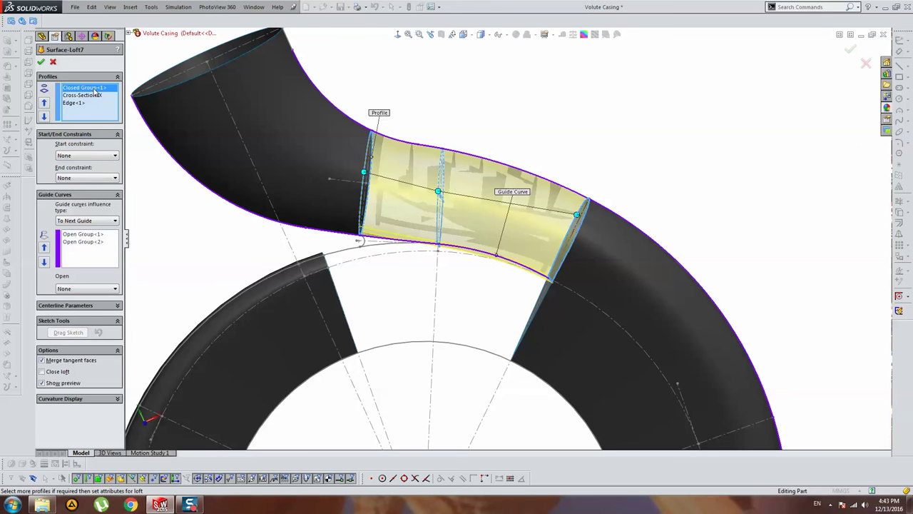
left_click(86, 157)
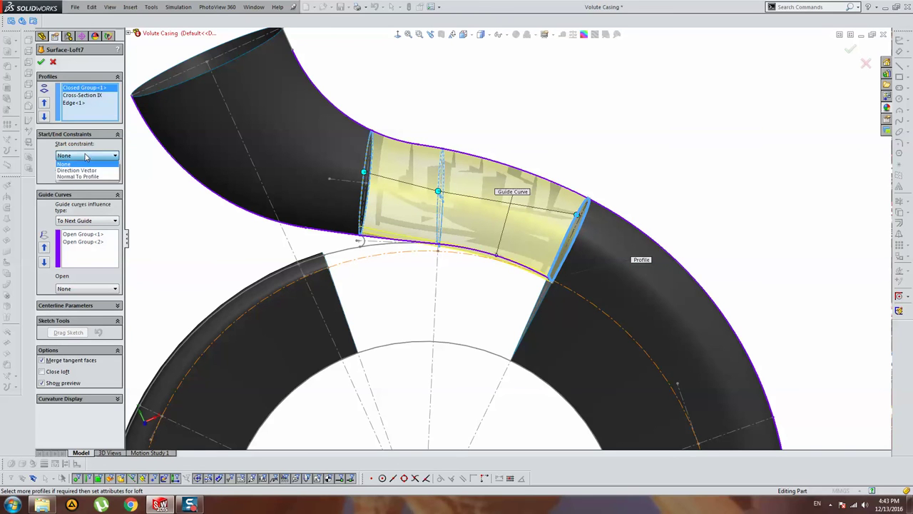
left_click(86, 160)
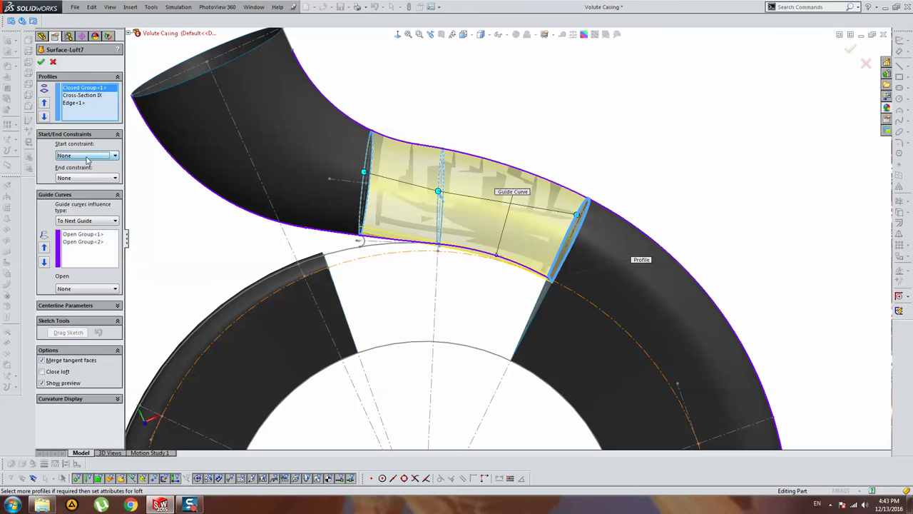
left_click(80, 180)
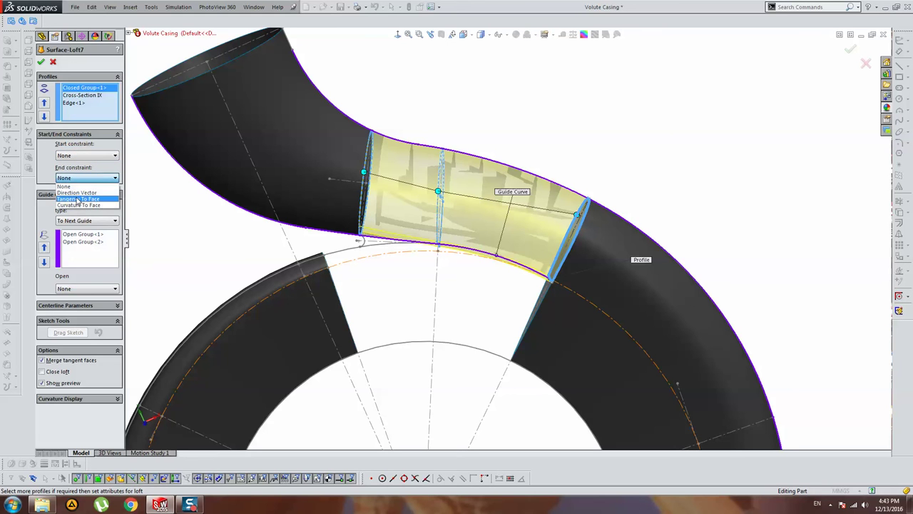
left_click(79, 199)
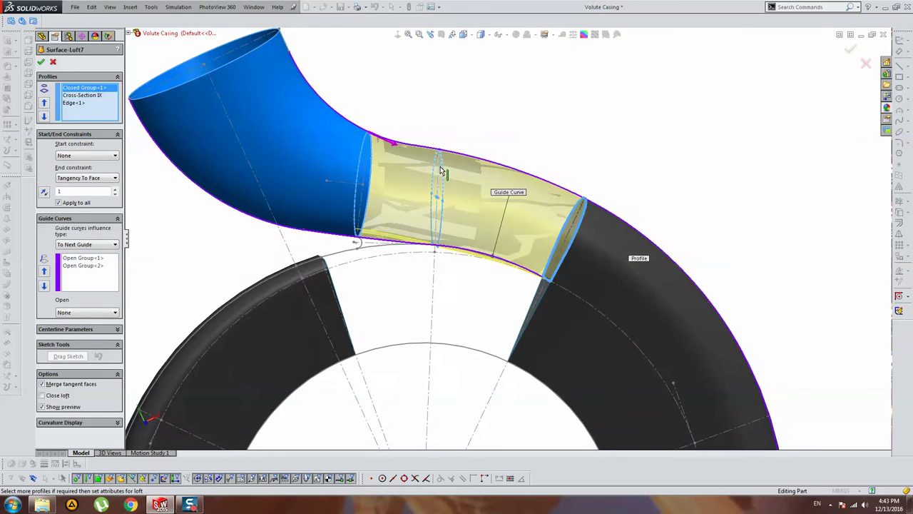
scroll(612, 238, "down", 2)
scroll(442, 249, "down", 2)
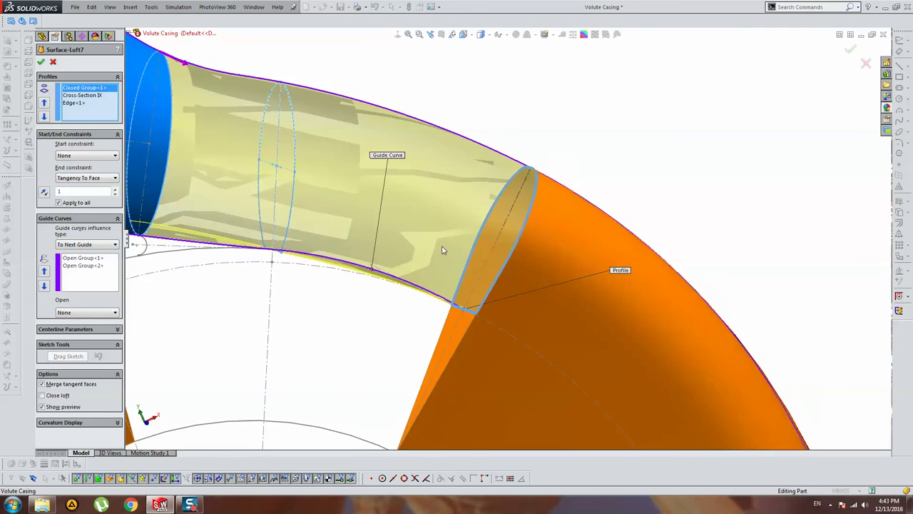
left_click(87, 155)
left_click(84, 179)
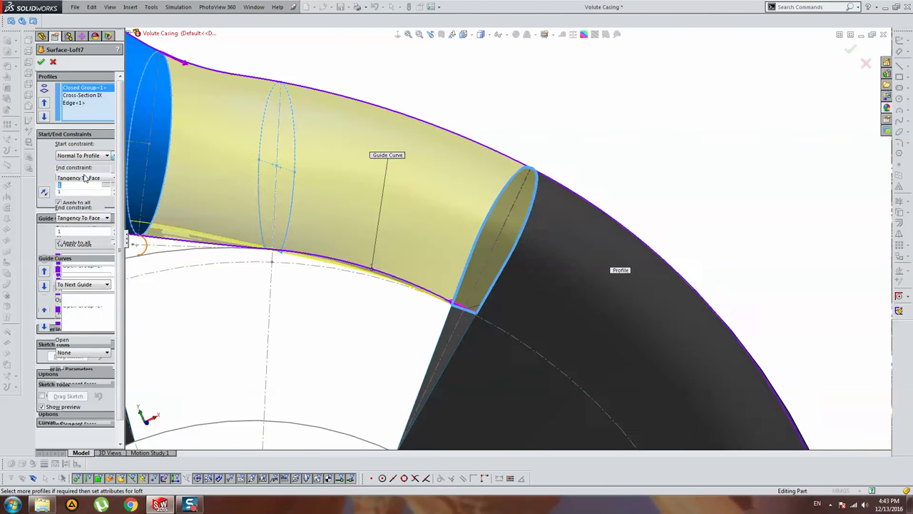
scroll(364, 178, "up", 2)
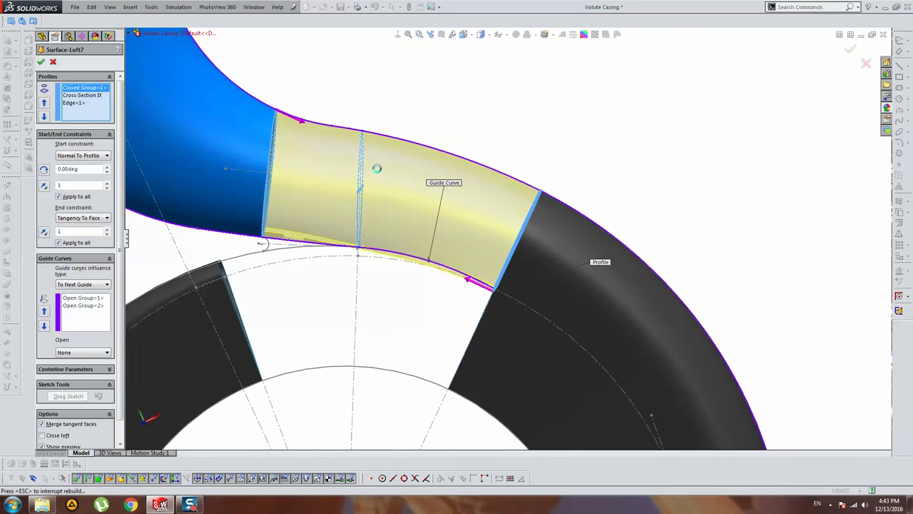
key("Return")
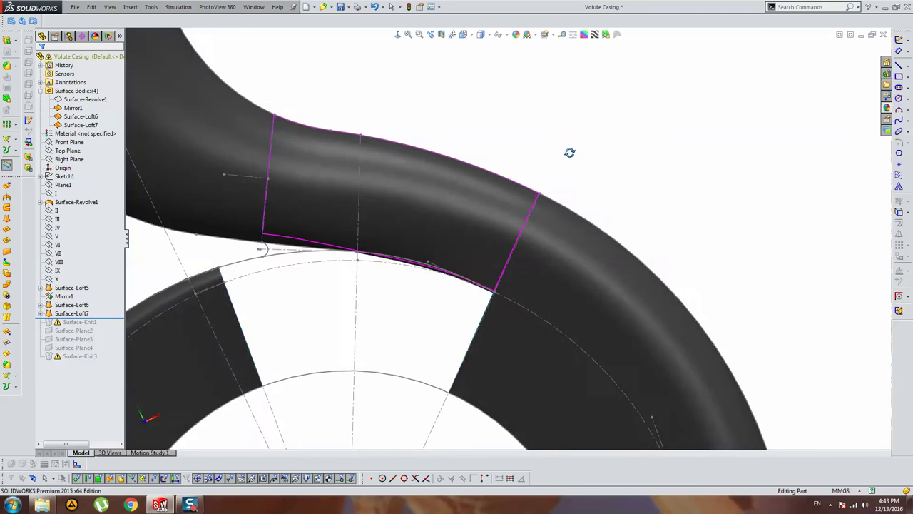
Turn off sketch display and select Surface-Loft7 to inspect it bridging the pipe gap
mouse_move(569, 152)
middle_mouse_down()
mouse_move(576, 140)
mouse_move(567, 155)
mouse_move(585, 149)
mouse_move(578, 163)
mouse_move(505, 174)
mouse_move(558, 250)
mouse_move(505, 205)
mouse_move(550, 153)
mouse_move(564, 116)
mouse_move(554, 130)
mouse_move(551, 114)
middle_mouse_up()
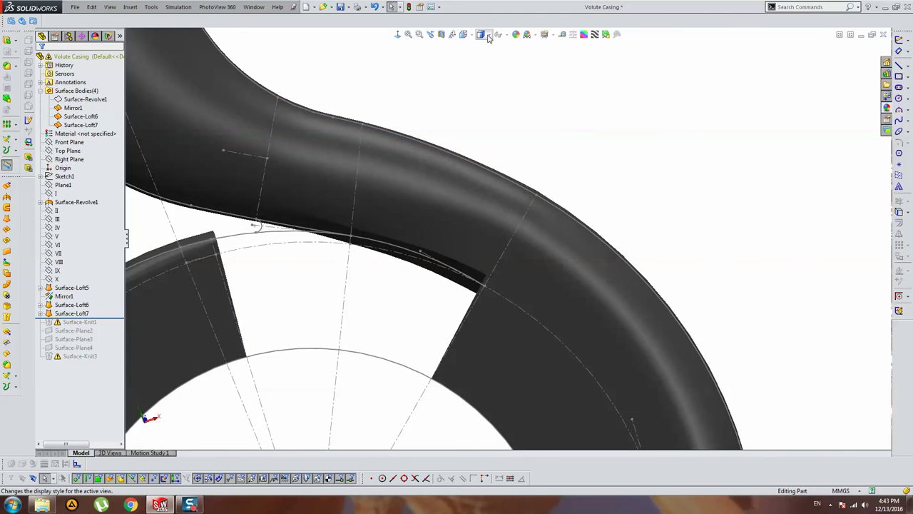
mouse_move(485, 46)
middle_mouse_down()
mouse_move(526, 163)
mouse_move(520, 122)
mouse_move(438, 184)
mouse_move(432, 130)
mouse_move(438, 202)
mouse_move(416, 271)
mouse_move(390, 234)
mouse_move(338, 204)
mouse_move(388, 207)
mouse_move(398, 167)
mouse_move(435, 204)
mouse_move(357, 189)
middle_mouse_up()
left_click(110, 7)
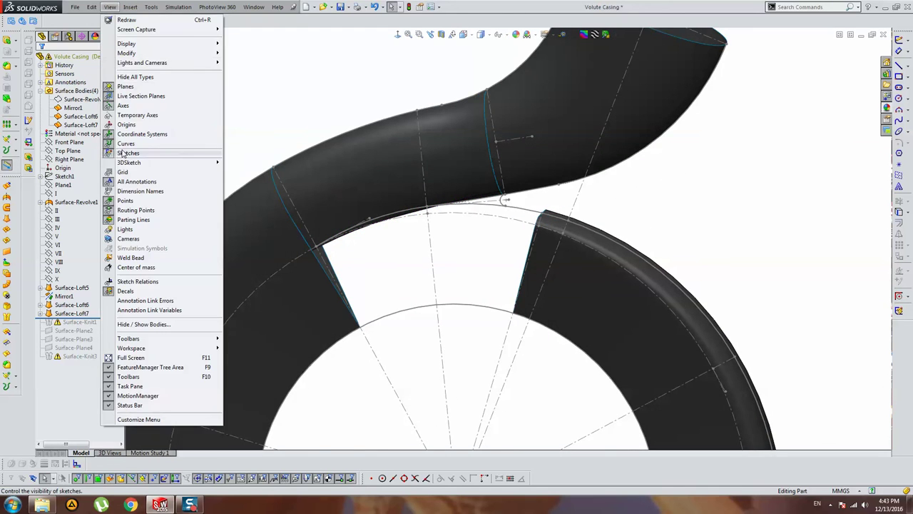
left_click(143, 154)
scroll(501, 225, "down", 2)
mouse_move(489, 207)
middle_mouse_down()
mouse_move(397, 190)
mouse_move(407, 174)
mouse_move(287, 184)
middle_mouse_up()
left_click(553, 243)
mouse_move(552, 243)
middle_mouse_down()
mouse_move(709, 249)
mouse_move(650, 255)
middle_mouse_up()
key("Escape")
left_click(550, 237)
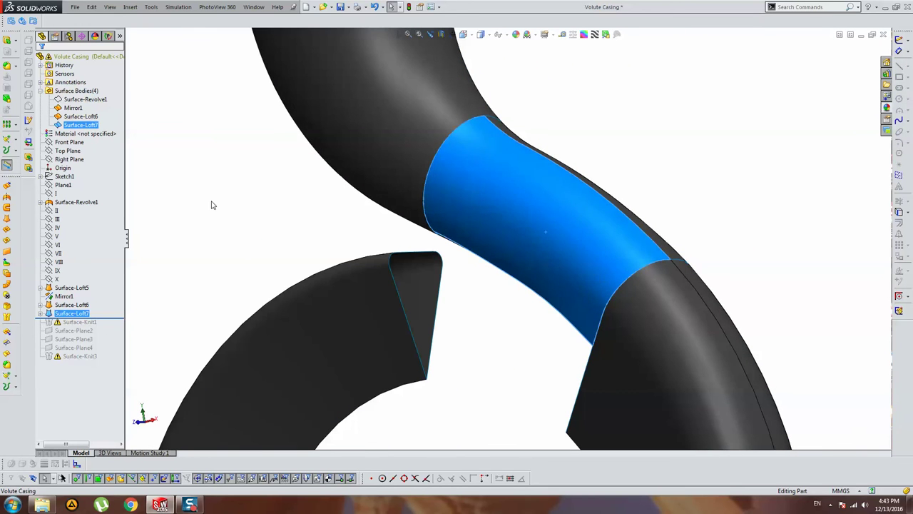
Select Surface-Loft6 and turn View > Sketches back on
left_click(71, 304)
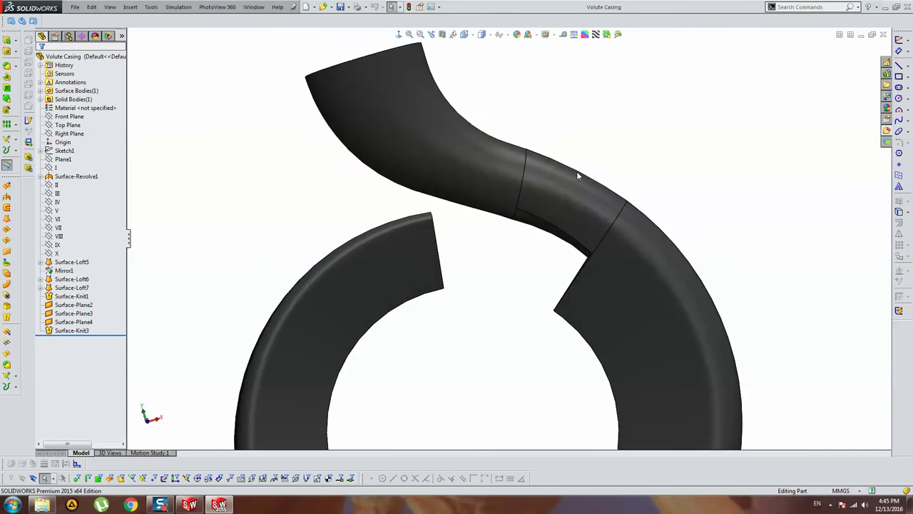
scroll(576, 171, "down", 3)
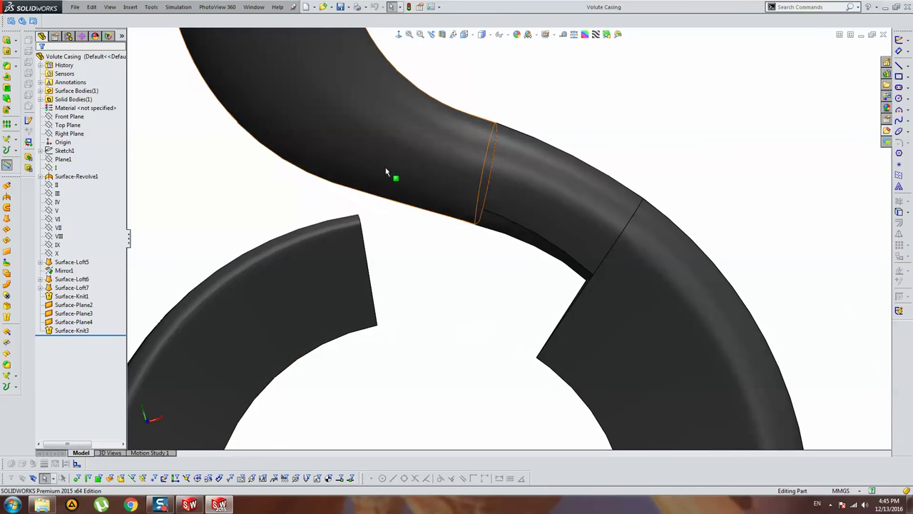
left_click(113, 9)
left_click(146, 153)
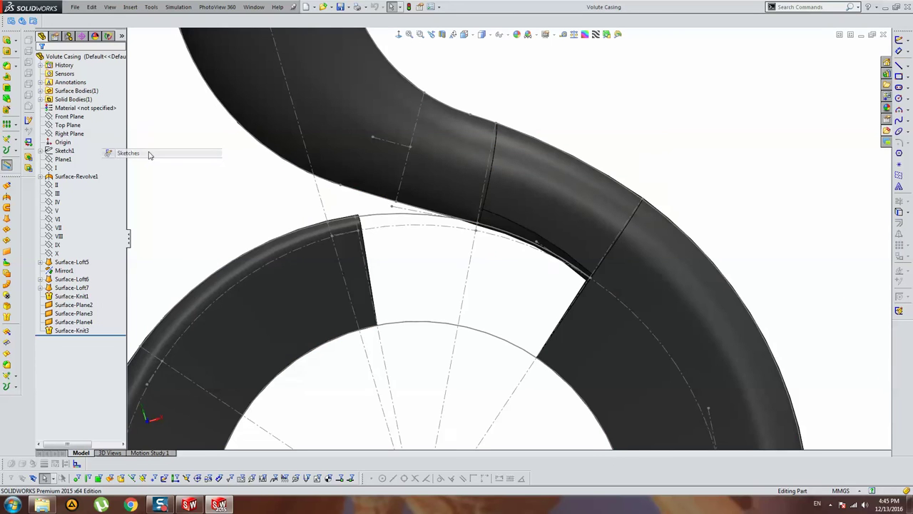
Open the volute sketch for editing from its arc, zoomed in on the tongue dimensions
middle_click_drag(354, 205, 357, 212)
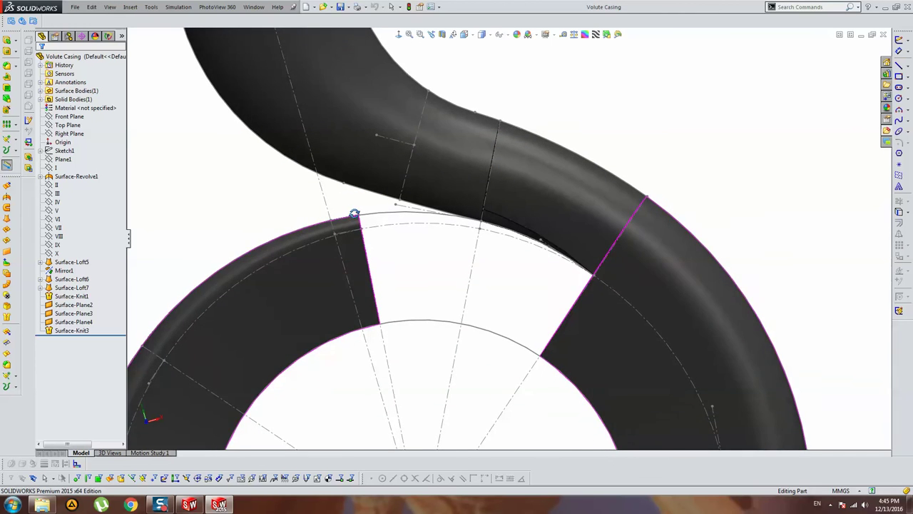
scroll(350, 215, "up", 2)
scroll(351, 216, "up", 2)
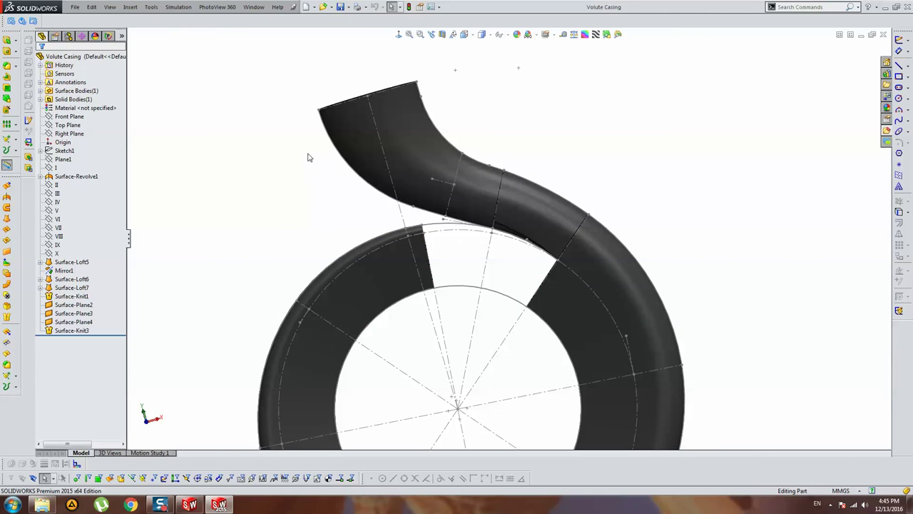
left_click(427, 225)
left_click(460, 184)
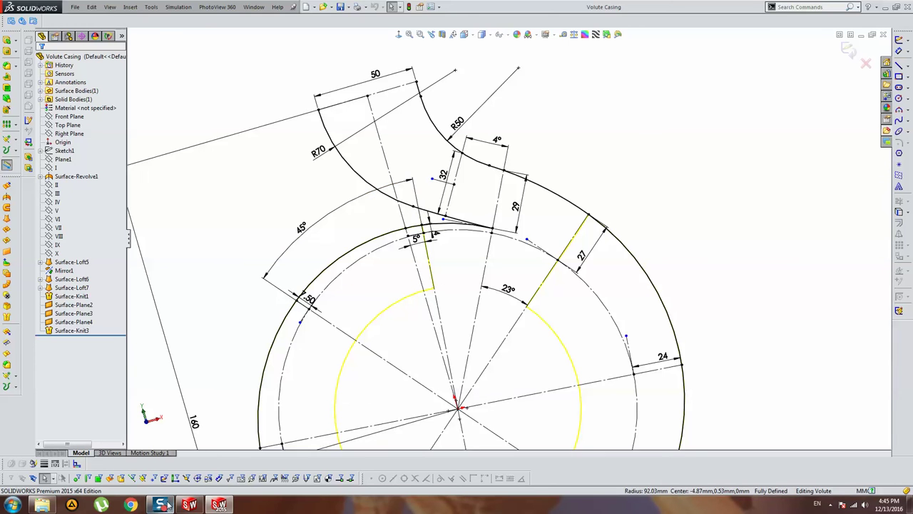
mouse_move(160, 505)
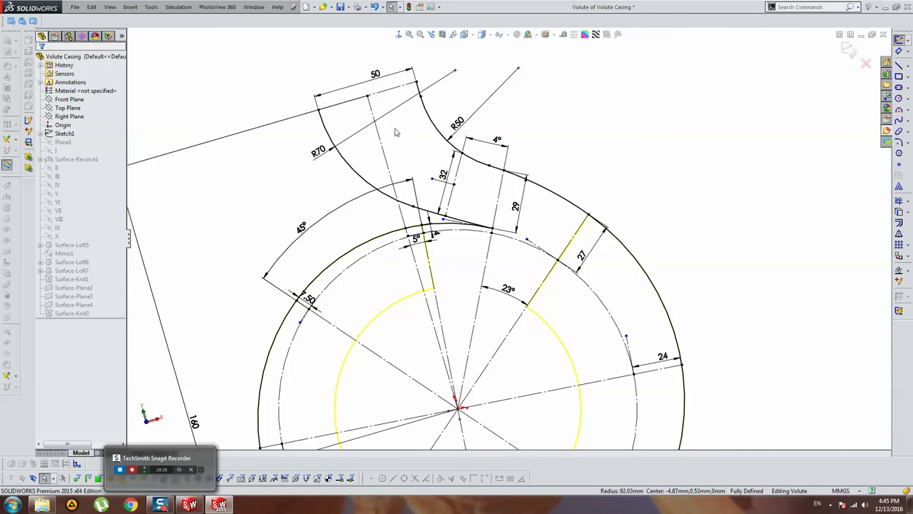
Exit the volute sketch and orbit the part around the tongue area
scroll(431, 222, "down", 10)
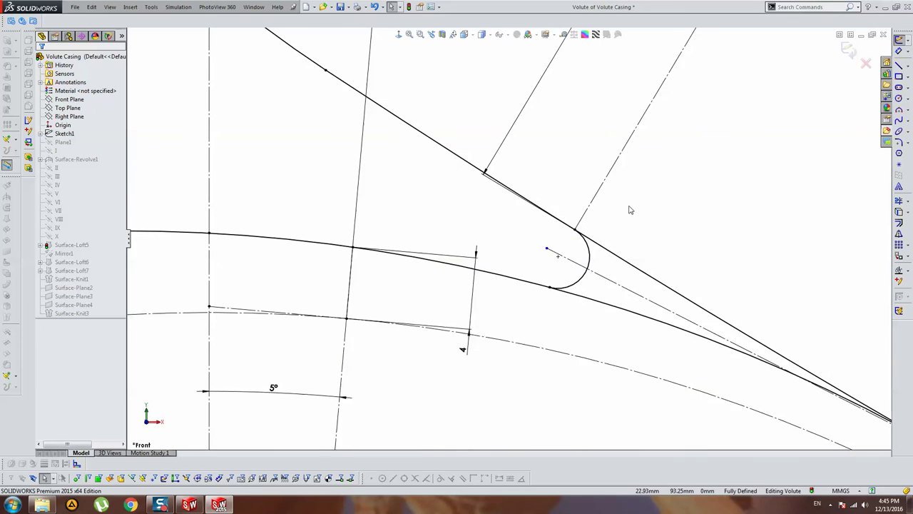
left_click(849, 50)
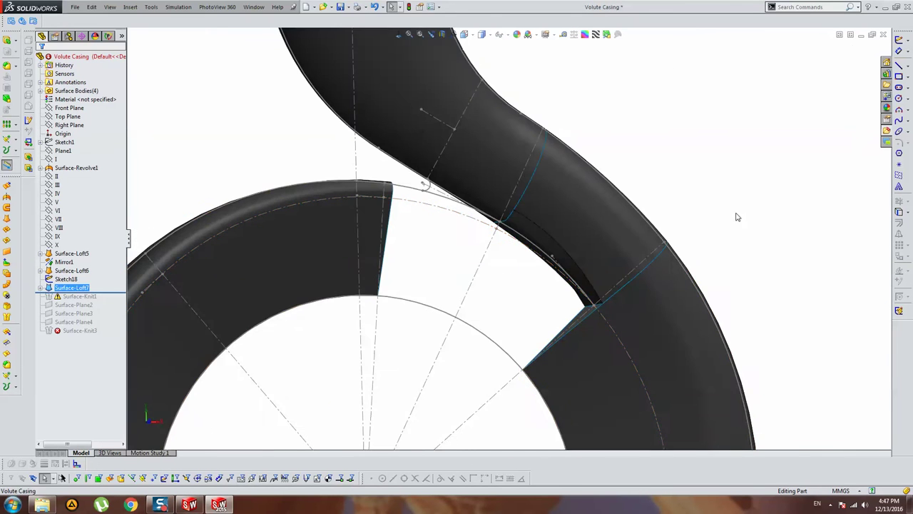
scroll(735, 214, "up", 3)
scroll(571, 218, "down", 3)
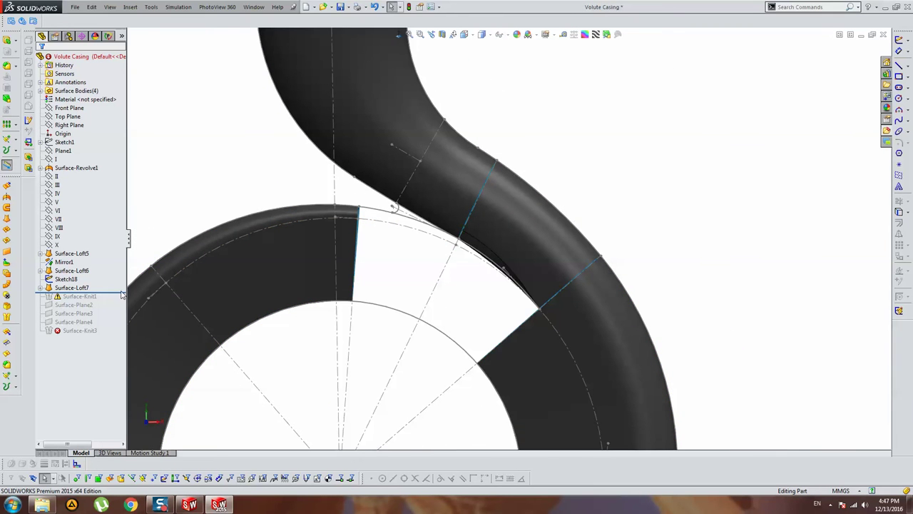
middle_click_drag(481, 151, 563, 243)
Redefine Surface-Loft7 with profiles Sketch19 and Edge<1>, then confirm it
left_click(541, 224)
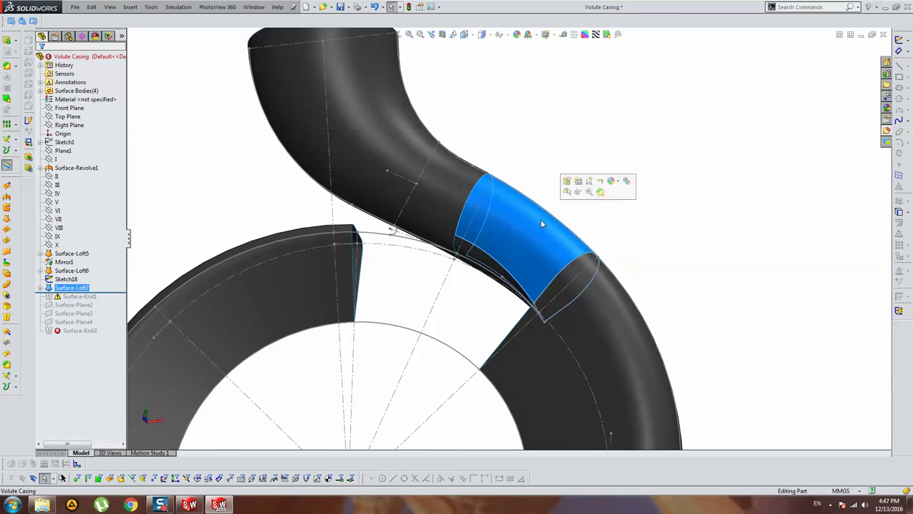
left_click(567, 183)
mouse_move(568, 231)
middle_mouse_down()
mouse_move(581, 280)
mouse_move(563, 232)
middle_mouse_up()
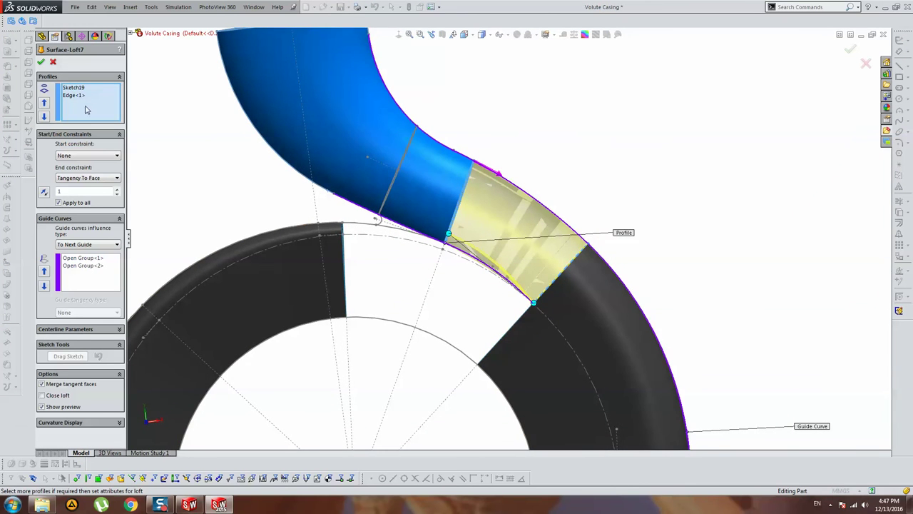
left_click(40, 63)
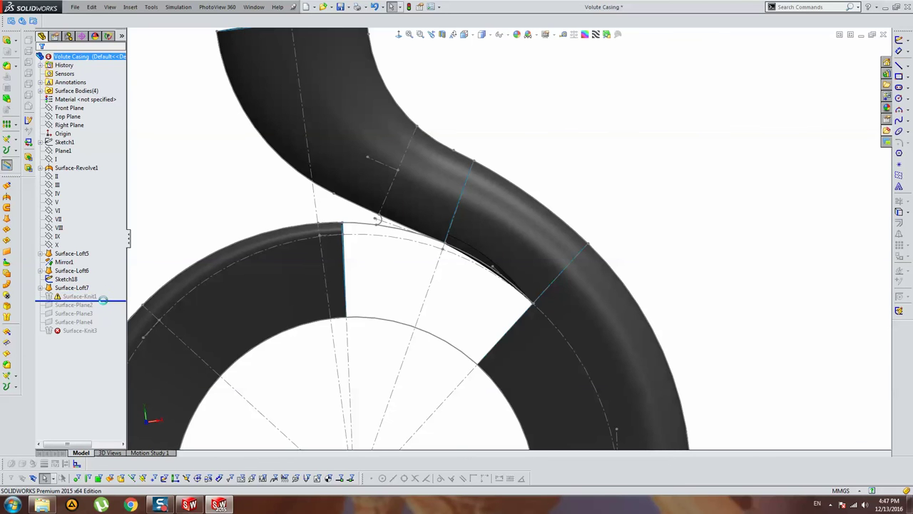
Roll the rollback bar forward through Surface-Plane2–4 to below Surface-Knit3, making the volute one solid body
left_click_drag(103, 301, 78, 300)
mouse_move(607, 265)
middle_mouse_down()
mouse_move(750, 212)
mouse_move(230, 323)
middle_mouse_up()
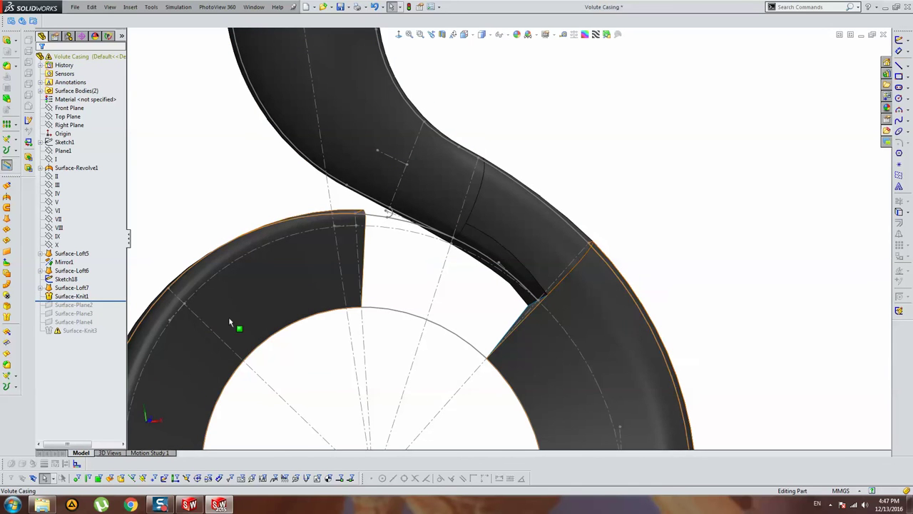
left_click_drag(79, 300, 79, 308)
scroll(496, 237, "up", 2)
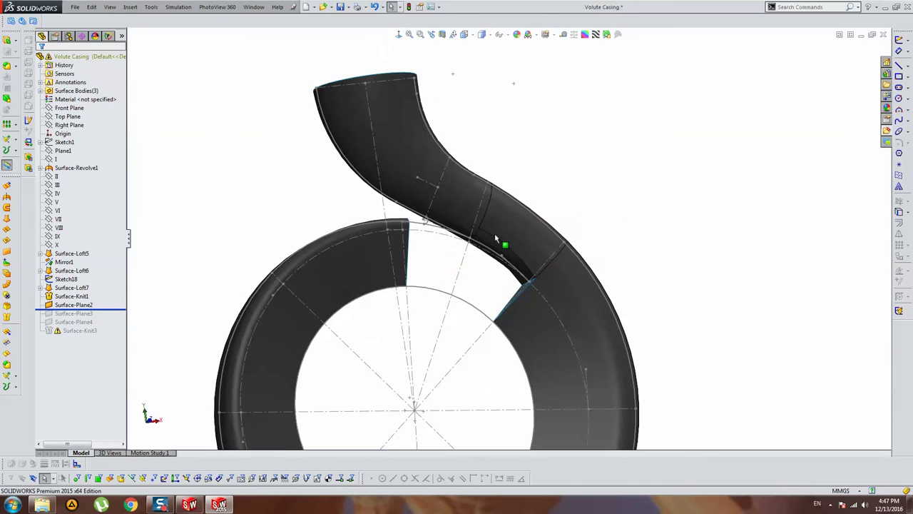
middle_click_drag(496, 239, 500, 271)
left_click_drag(103, 309, 105, 319)
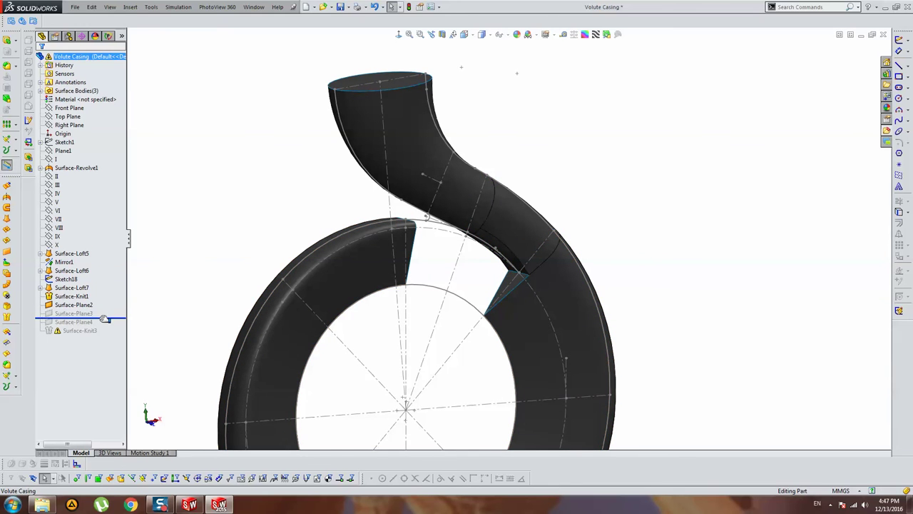
scroll(471, 243, "up", 3)
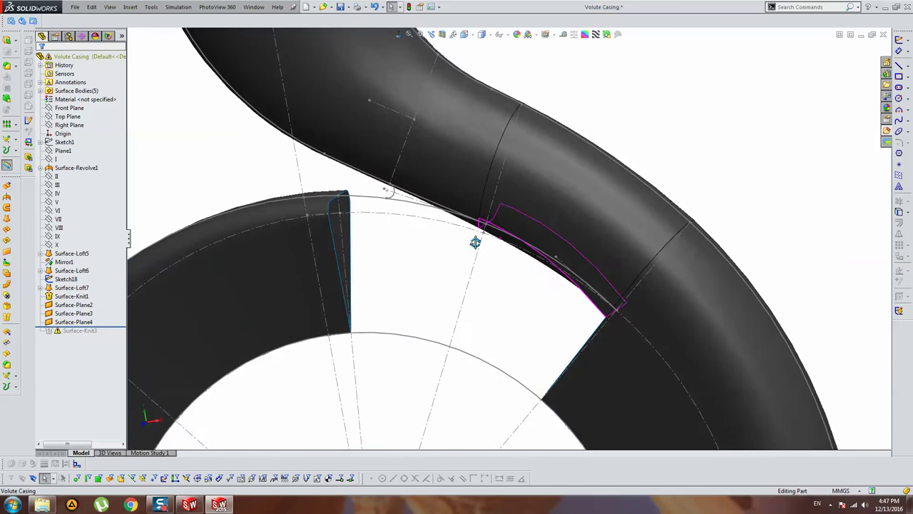
left_click_drag(117, 328, 114, 341)
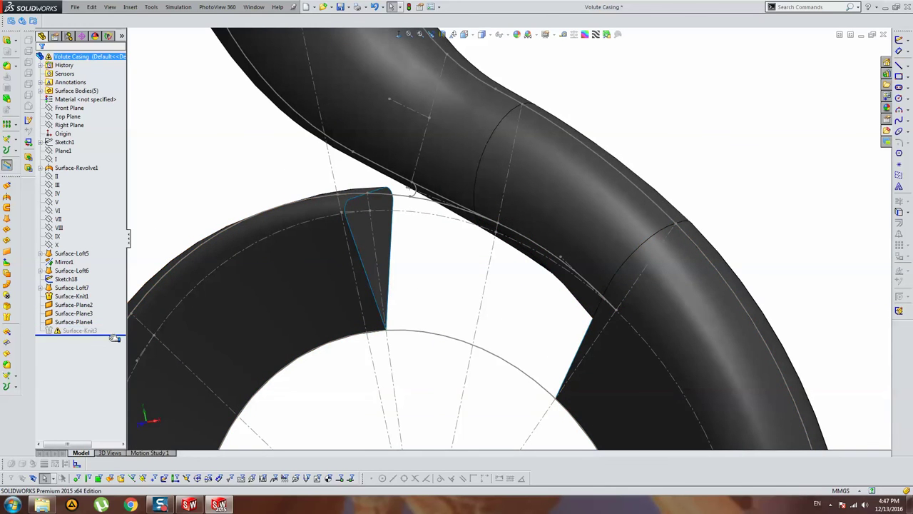
scroll(523, 249, "up", 3)
mouse_move(523, 248)
middle_mouse_down()
mouse_move(606, 195)
mouse_move(465, 163)
middle_mouse_up()
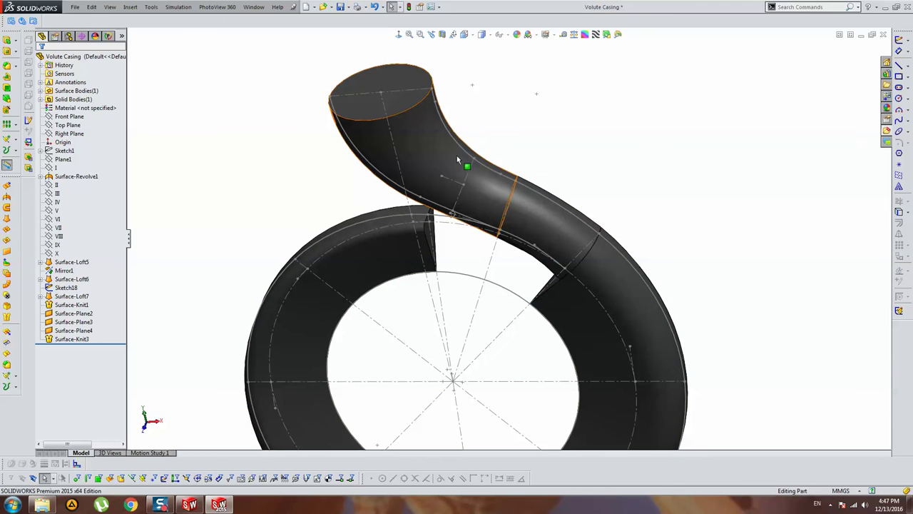
left_click(116, 8)
Hide the sketches, clear edge selections and view the volute around the discharge tube
left_click(128, 153)
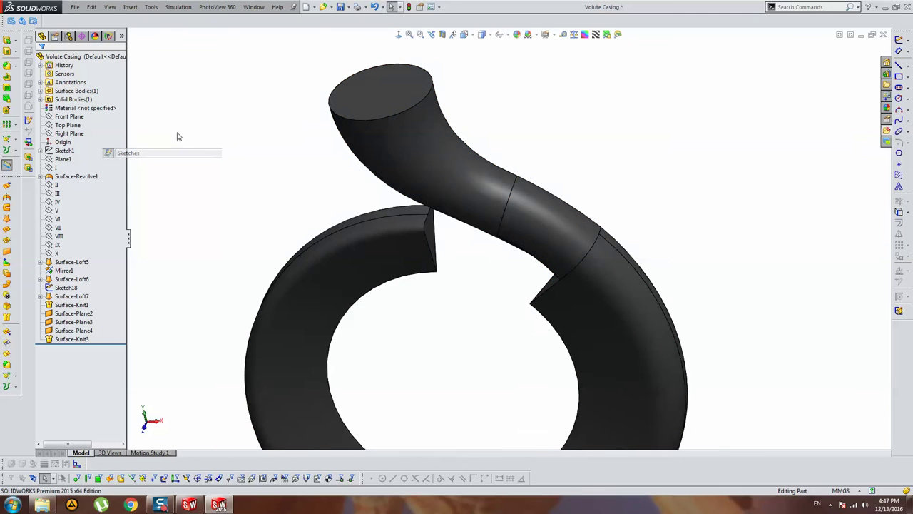
mouse_move(542, 235)
middle_mouse_down()
mouse_move(587, 188)
mouse_move(611, 209)
mouse_move(571, 292)
mouse_move(483, 197)
mouse_move(395, 263)
mouse_move(523, 295)
mouse_move(469, 392)
mouse_move(492, 343)
mouse_move(615, 335)
middle_mouse_up()
scroll(518, 251, "down", 3)
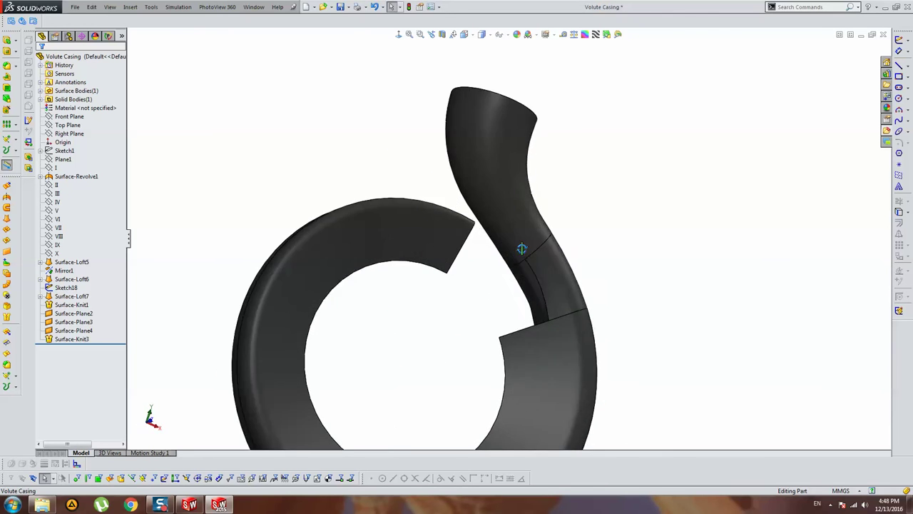
mouse_move(518, 251)
middle_mouse_down()
mouse_move(658, 277)
mouse_move(740, 267)
mouse_move(697, 265)
mouse_move(718, 278)
mouse_move(742, 275)
middle_mouse_up()
left_click(597, 310)
scroll(597, 311, "down", 3)
mouse_move(597, 311)
middle_mouse_down()
mouse_move(473, 259)
mouse_move(473, 269)
mouse_move(467, 245)
middle_mouse_up()
scroll(467, 245, "up", 3)
middle_click_drag(554, 206, 573, 220, "ctrl")
scroll(573, 220, "up", 5)
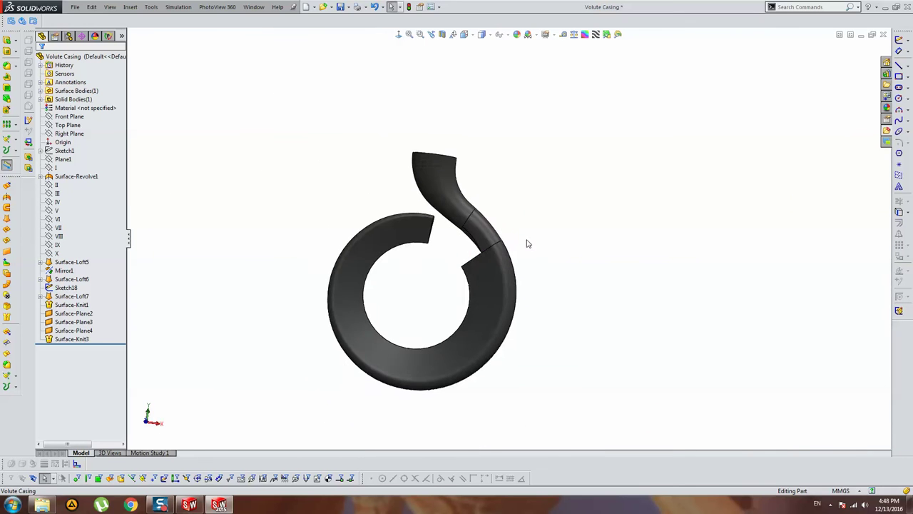
mouse_move(401, 249)
middle_mouse_down()
mouse_move(461, 247)
mouse_move(421, 261)
mouse_move(428, 247)
mouse_move(387, 230)
middle_mouse_up()
scroll(428, 247, "down", 2)
scroll(431, 236, "down", 3)
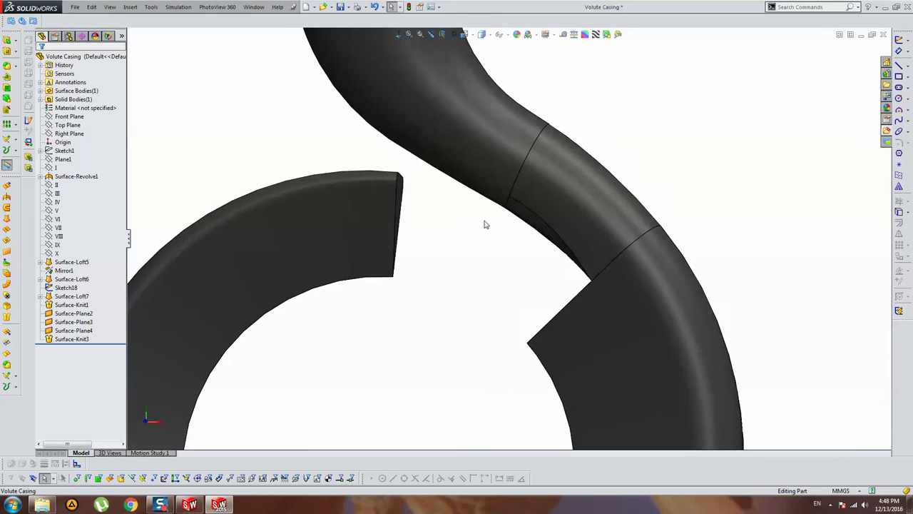
Show the sketches again and open the Boss/Base feature list
left_click(110, 7)
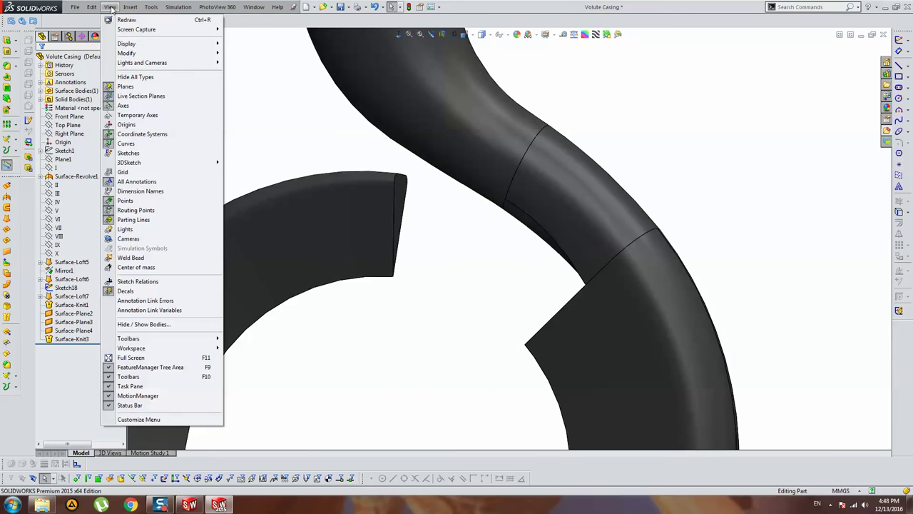
left_click(135, 153)
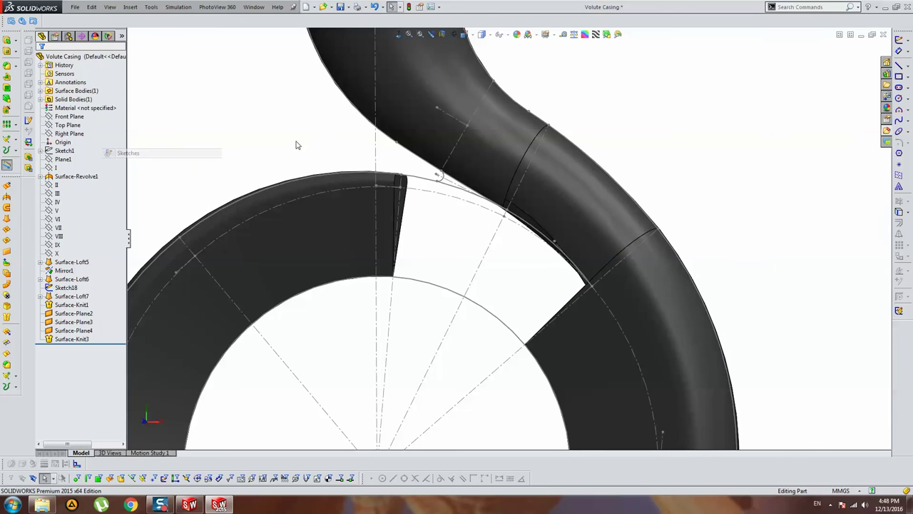
left_click(15, 41)
Start a Lofted Boss/Base with the two ring-end faces as profiles
left_click(57, 69)
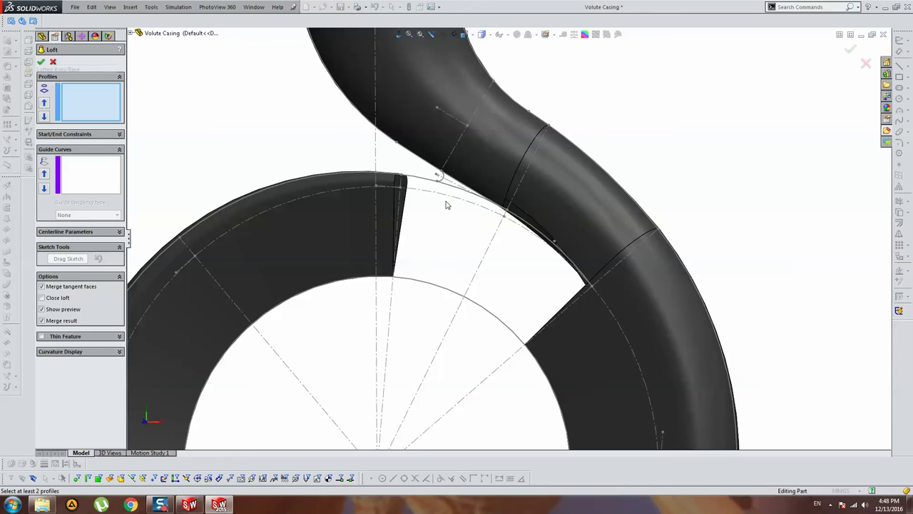
middle_click_drag(445, 200, 404, 214)
left_click(404, 214)
mouse_move(502, 255)
middle_mouse_down()
mouse_move(549, 287)
mouse_move(537, 265)
middle_mouse_up()
left_click(548, 287)
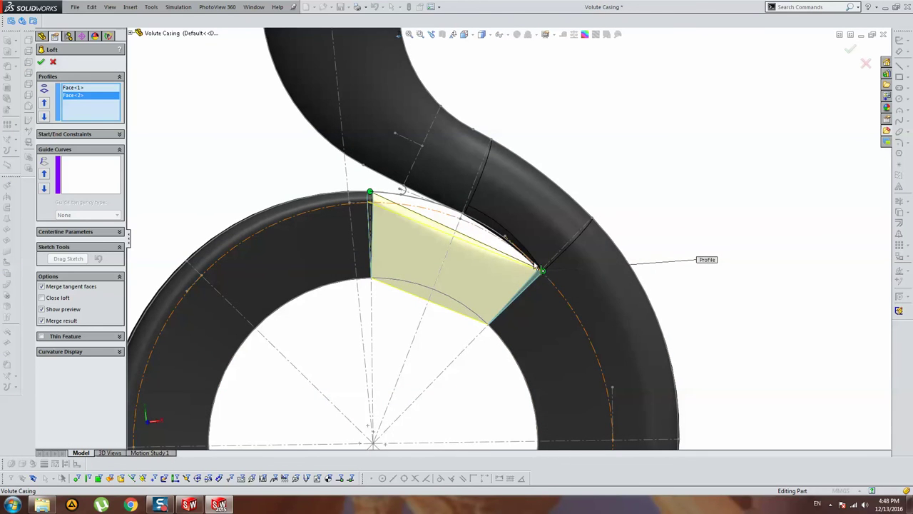
Add Sketch17's arc and a SelectionManager group of top edges as loft guide curves
left_click(91, 170)
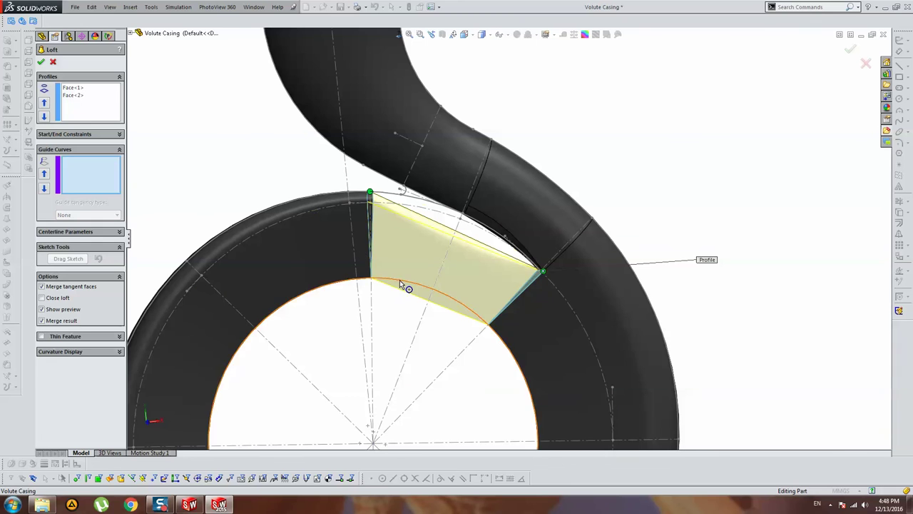
left_click(428, 218)
scroll(457, 214, "down", 3)
right_click(198, 132)
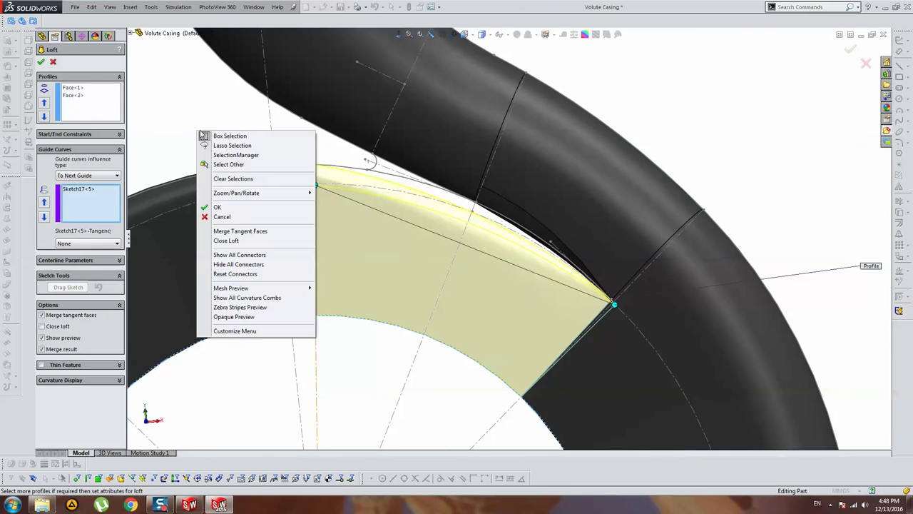
left_click(223, 160)
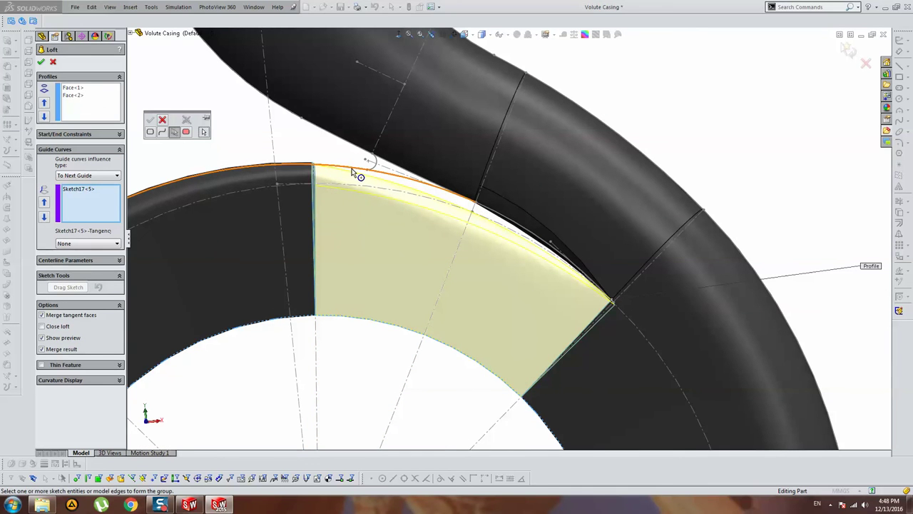
left_click(354, 172)
left_click(504, 217)
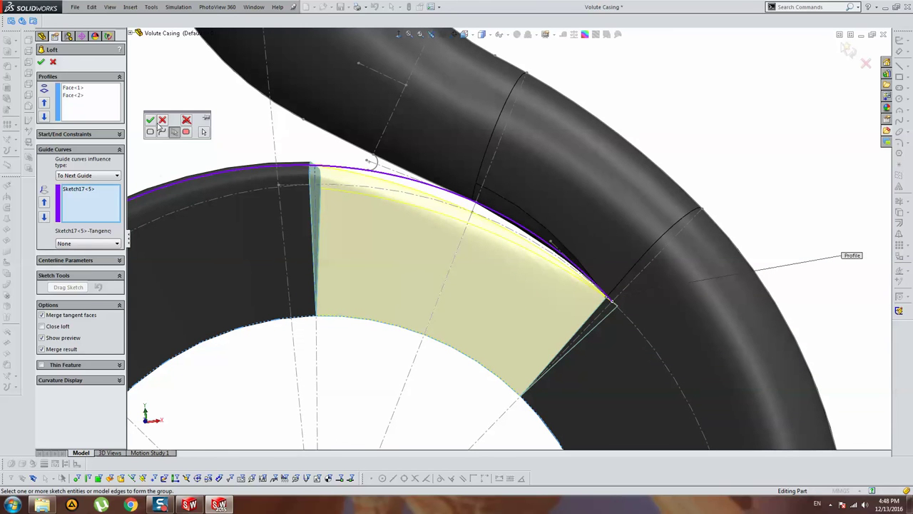
left_click(151, 120)
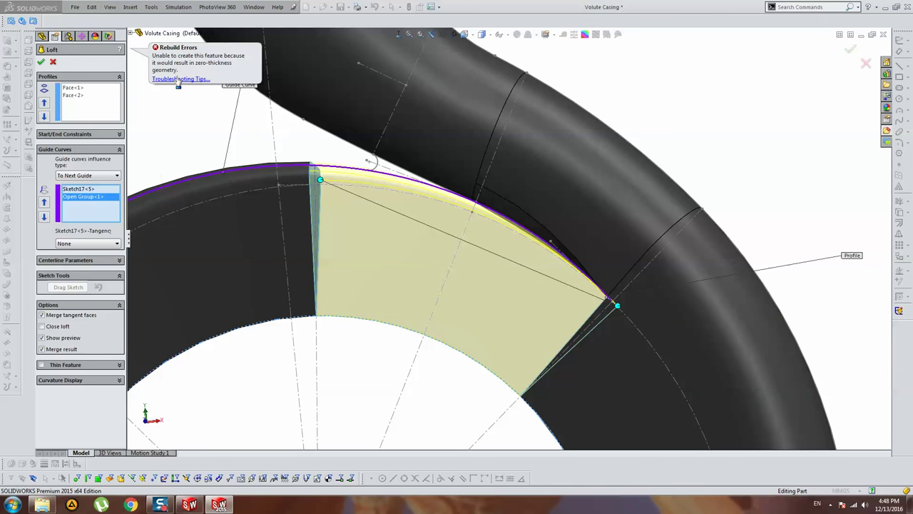
Inspect the loft preview and open the start constraint options
mouse_move(369, 143)
middle_mouse_down()
mouse_move(486, 222)
mouse_move(434, 196)
middle_mouse_up()
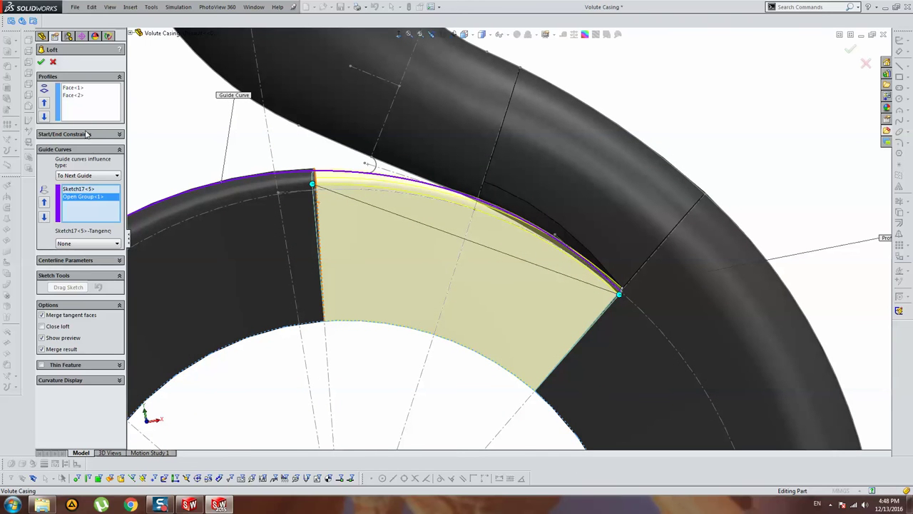
left_click(119, 134)
left_click(85, 155)
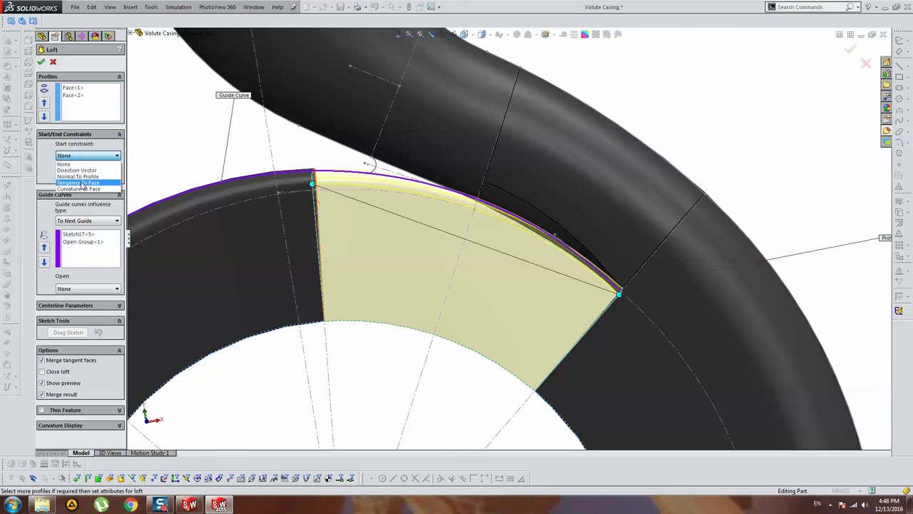
Set start and end constraints to Tangency To Face and uncheck Merge result
left_click(80, 180)
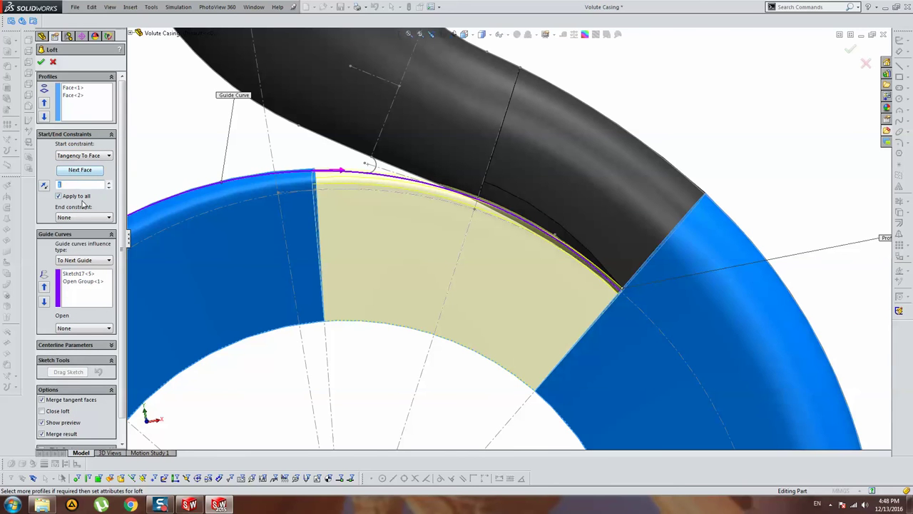
left_click(84, 217)
left_click(82, 249)
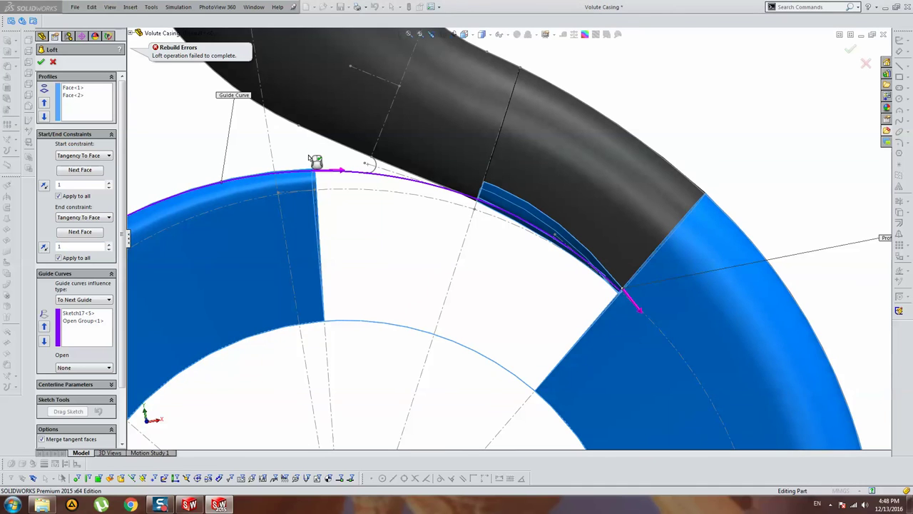
scroll(72, 356, "down", 3)
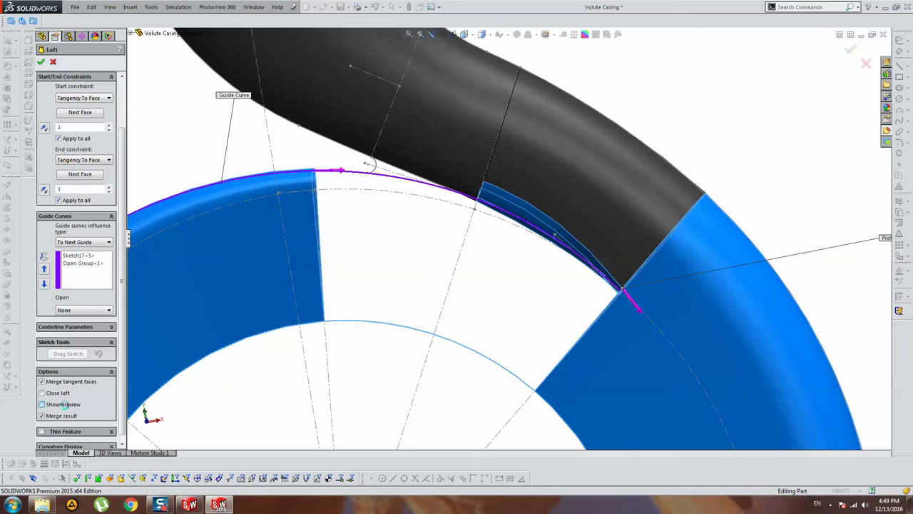
left_click(62, 416)
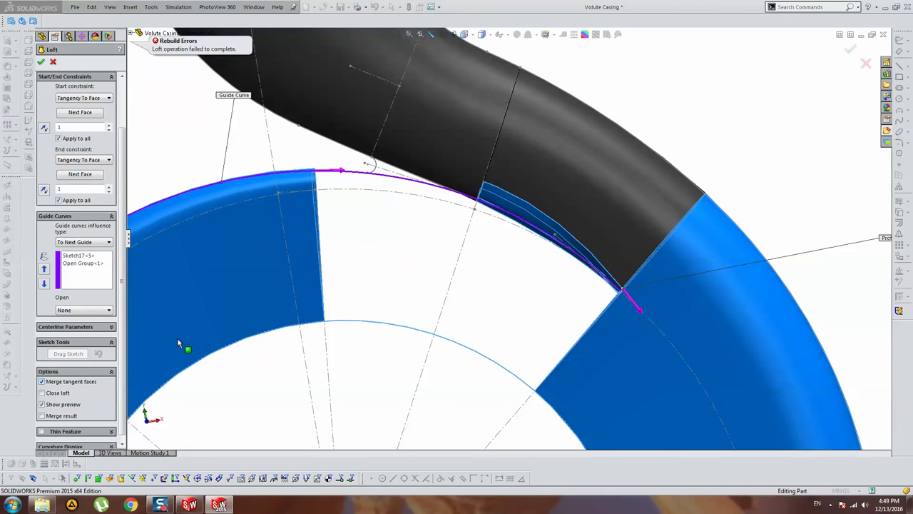
Change the end constraint to None and create Loft4 as a separate solid
left_click(89, 160)
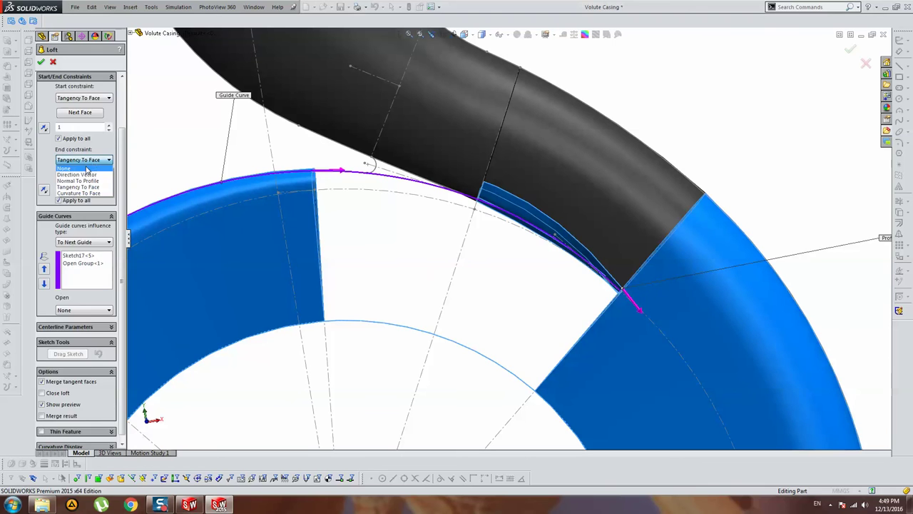
left_click(79, 168)
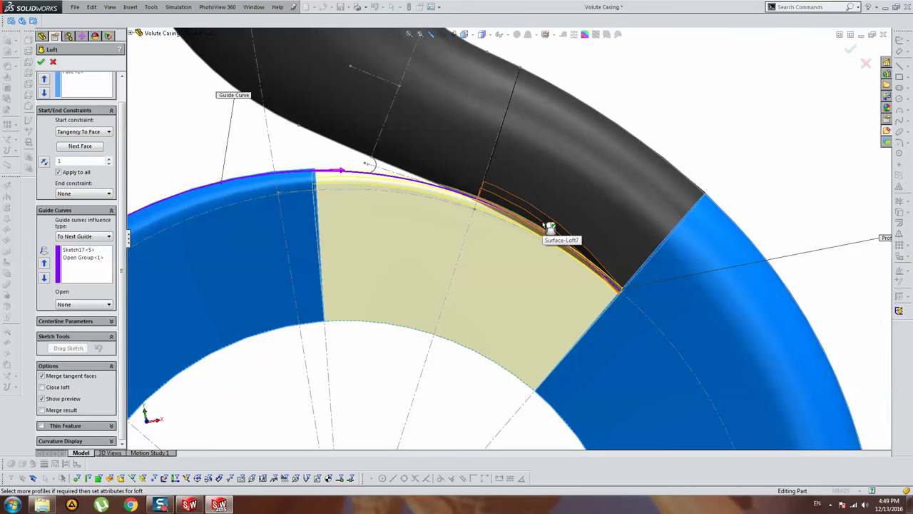
left_click(41, 61)
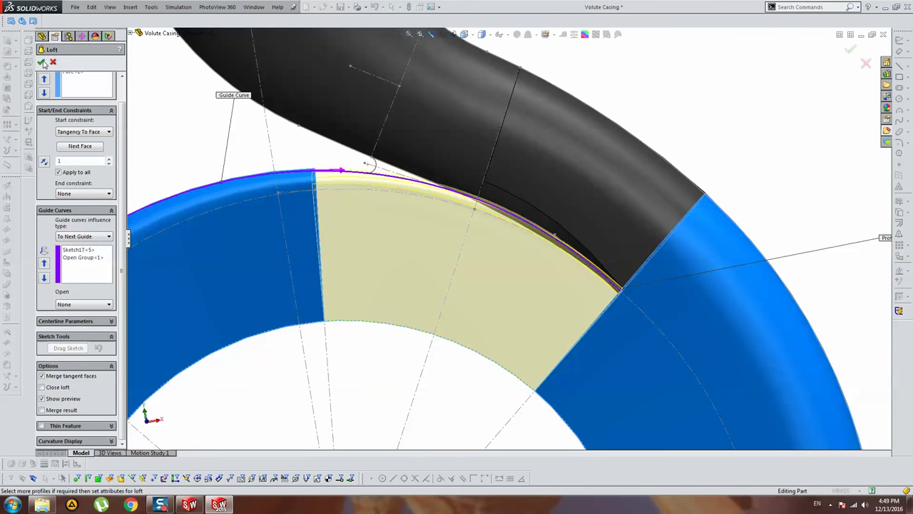
mouse_move(490, 213)
middle_mouse_down()
mouse_move(496, 235)
mouse_move(525, 193)
mouse_move(577, 255)
mouse_move(638, 253)
mouse_move(606, 317)
mouse_move(581, 195)
mouse_move(588, 219)
mouse_move(599, 199)
mouse_move(587, 230)
mouse_move(579, 235)
mouse_move(591, 204)
mouse_move(549, 236)
mouse_move(618, 227)
mouse_move(601, 181)
mouse_move(587, 220)
mouse_move(526, 200)
mouse_move(531, 215)
mouse_move(547, 218)
mouse_move(463, 207)
middle_mouse_up()
scroll(463, 207, "down", 2)
scroll(482, 201, "down", 3)
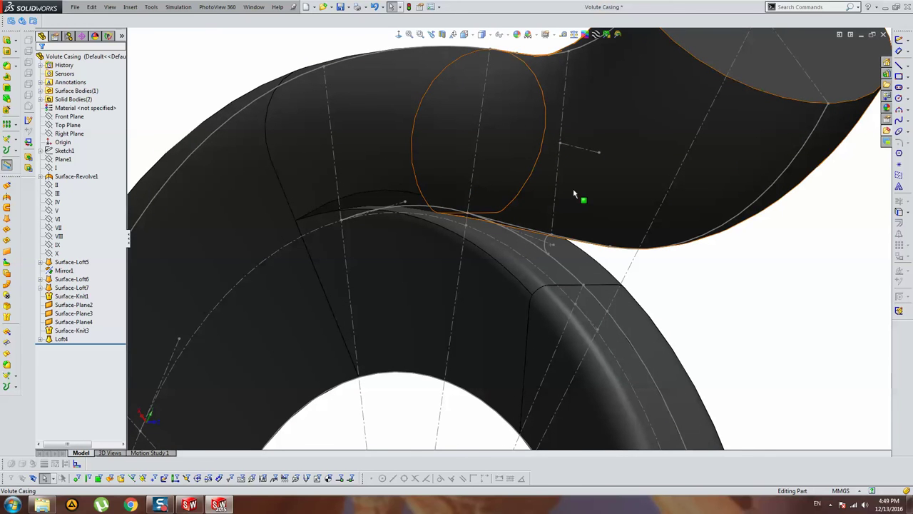
mouse_move(480, 201)
middle_mouse_down()
mouse_move(504, 182)
mouse_move(503, 230)
middle_mouse_up()
scroll(504, 230, "up", 10)
mouse_move(365, 92)
middle_mouse_down()
mouse_move(547, 173)
mouse_move(502, 235)
mouse_move(521, 240)
mouse_move(316, 344)
middle_mouse_up()
middle_click_drag(361, 326, 404, 299)
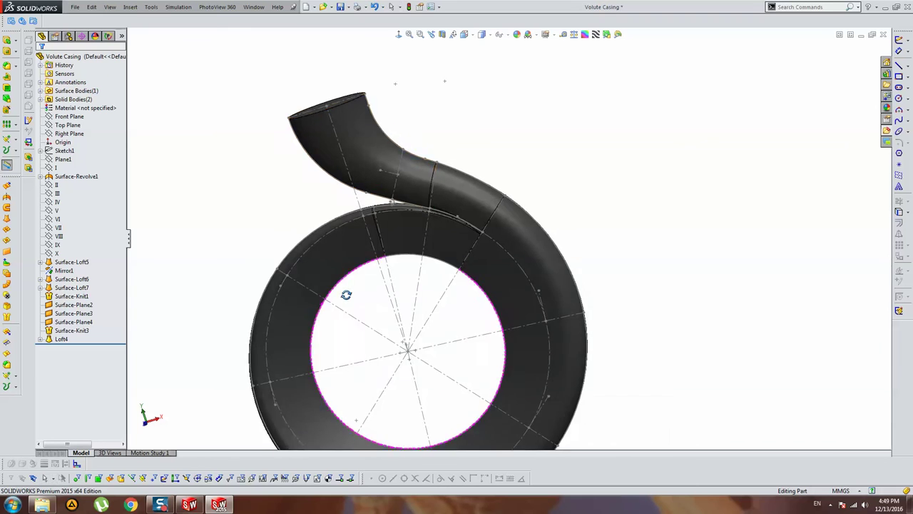
scroll(357, 199, "down", 3)
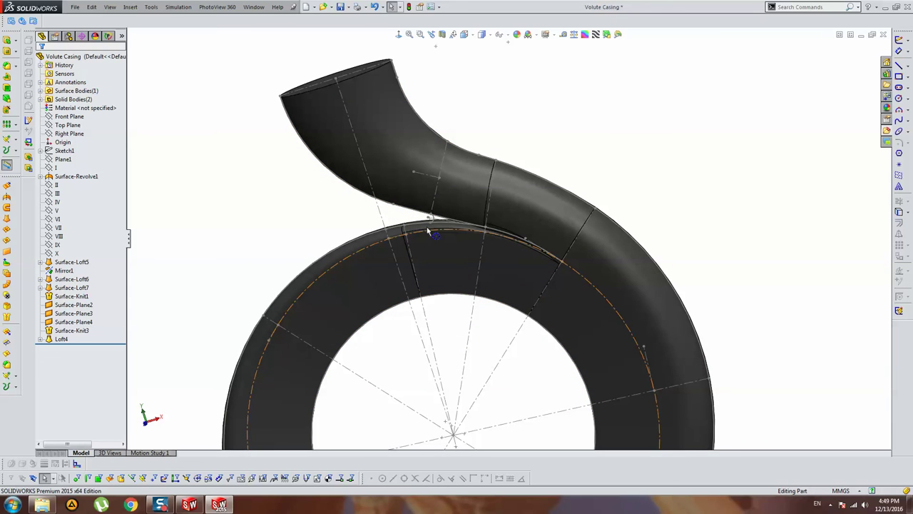